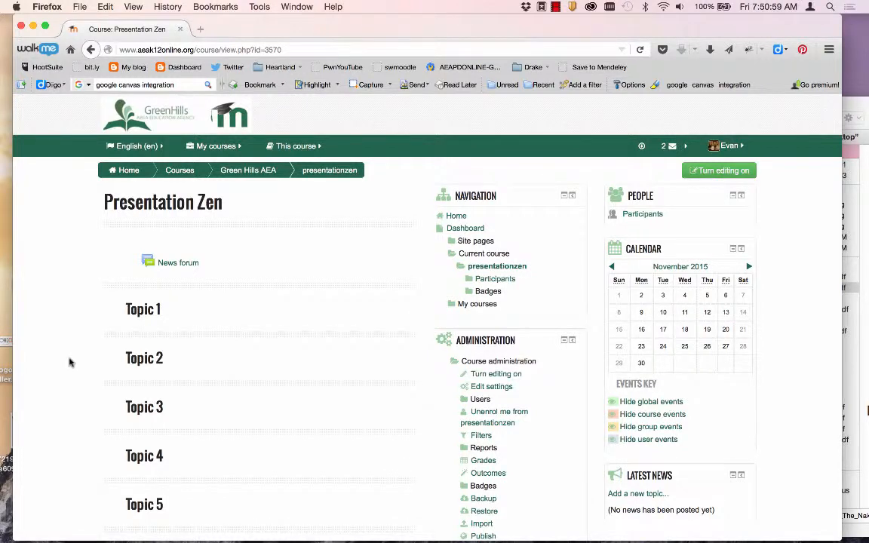
Step: Turn on editing for the Presentation Zen course page
{"action": "scroll", "coordinate": [70, 360], "scroll_direction": "down", "scroll_amount": 2}
{"action": "scroll", "coordinate": [70, 361], "scroll_direction": "down", "scroll_amount": 2}
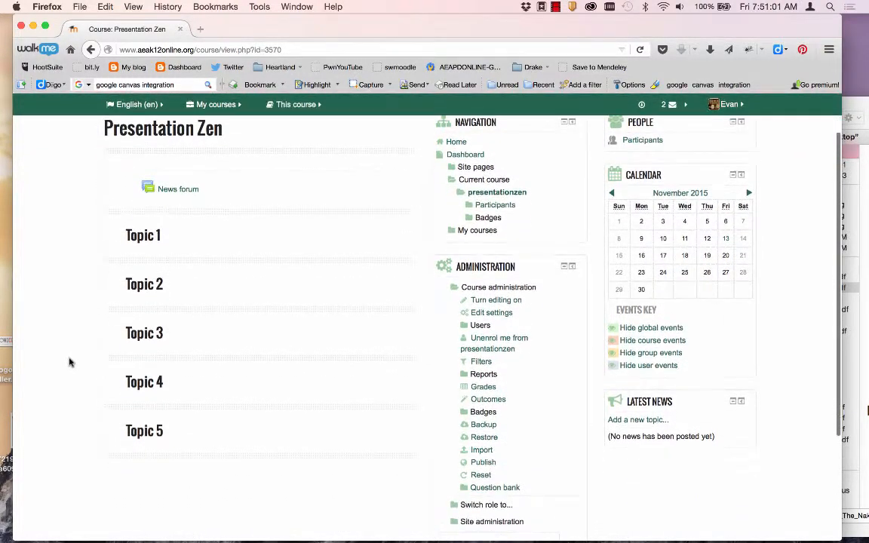
{"action": "scroll", "coordinate": [217, 264], "scroll_direction": "up", "scroll_amount": 4}
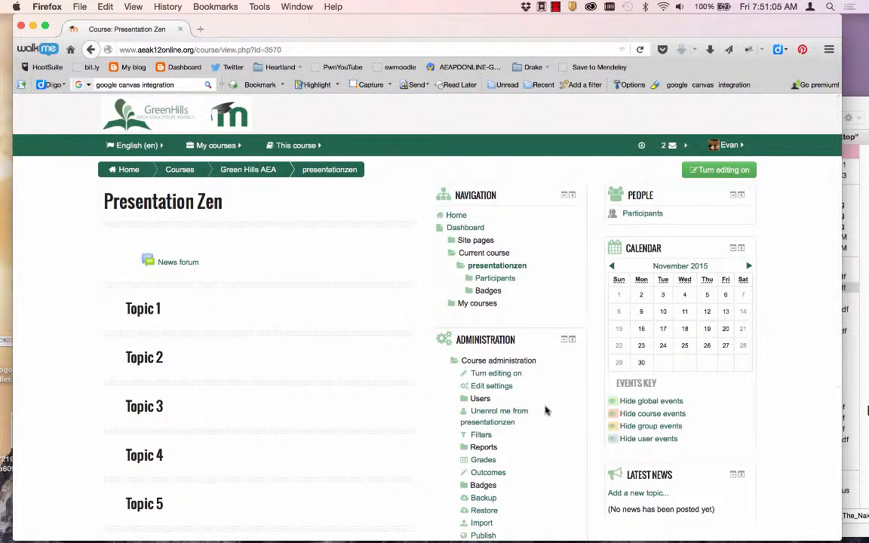
{"action": "left_click", "coordinate": [715, 171]}
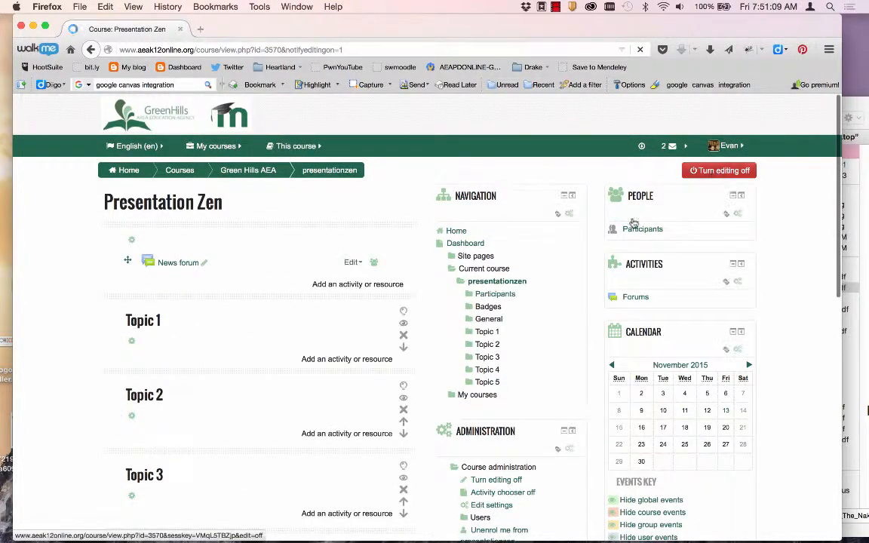
Step: Move the Navigation and Administration blocks out of the middle column, placing them beneath the Activities block
{"action": "scroll", "coordinate": [510, 344], "scroll_direction": "down", "scroll_amount": 2}
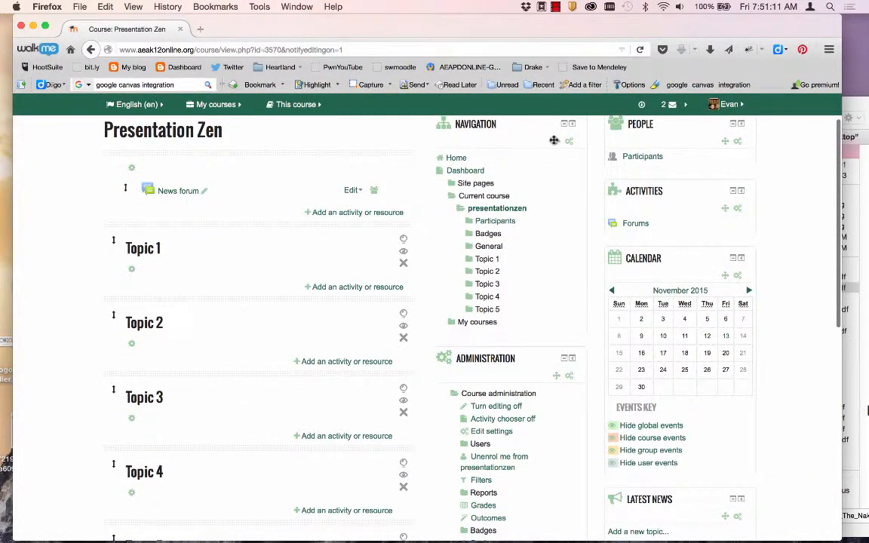
{"action": "left_click_drag", "start_coordinate": [555, 141], "coordinate": [713, 197]}
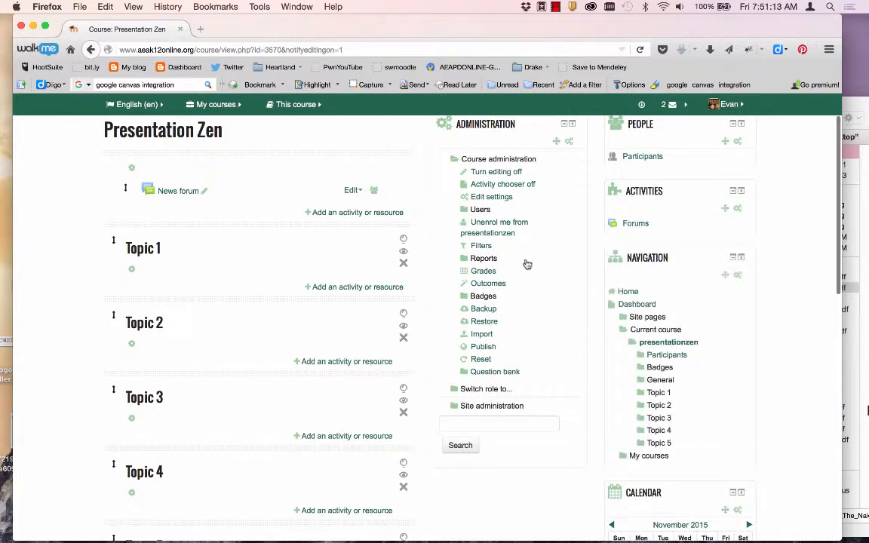
{"action": "left_click_drag", "start_coordinate": [559, 136], "coordinate": [702, 194]}
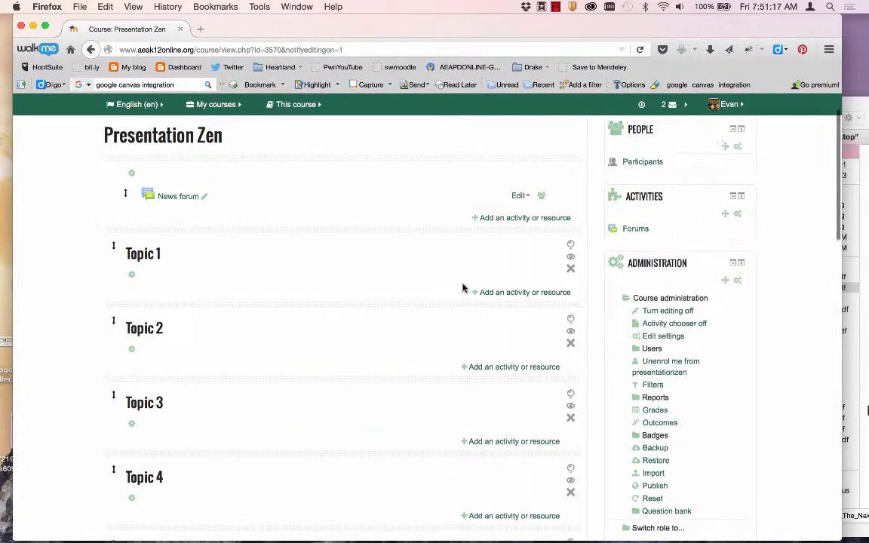
{"action": "scroll", "coordinate": [603, 204], "scroll_direction": "up", "scroll_amount": 2}
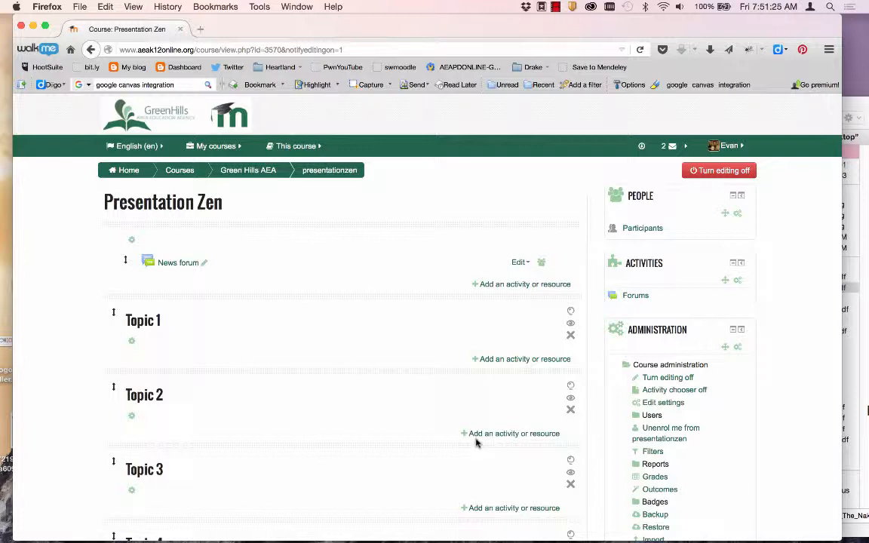
Step: Look through the course page's side blocks and examine the block types offered for adding to the course
{"action": "scroll", "coordinate": [646, 404], "scroll_direction": "down", "scroll_amount": 1}
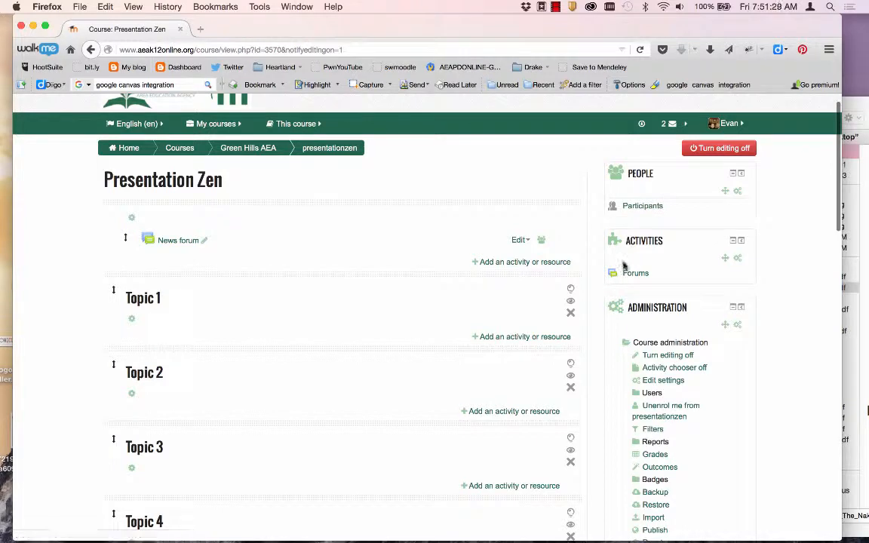
{"action": "scroll", "coordinate": [620, 409], "scroll_direction": "down", "scroll_amount": 5}
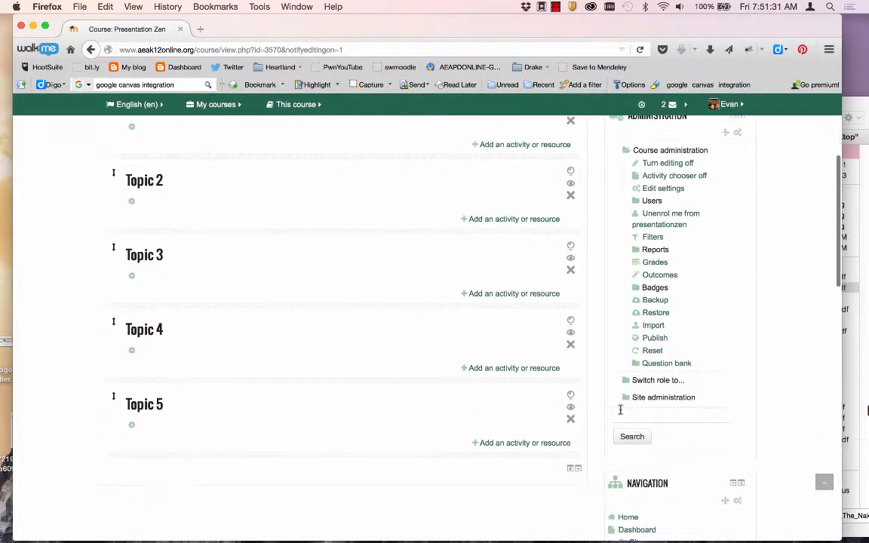
{"action": "scroll", "coordinate": [620, 410], "scroll_direction": "up", "scroll_amount": 1}
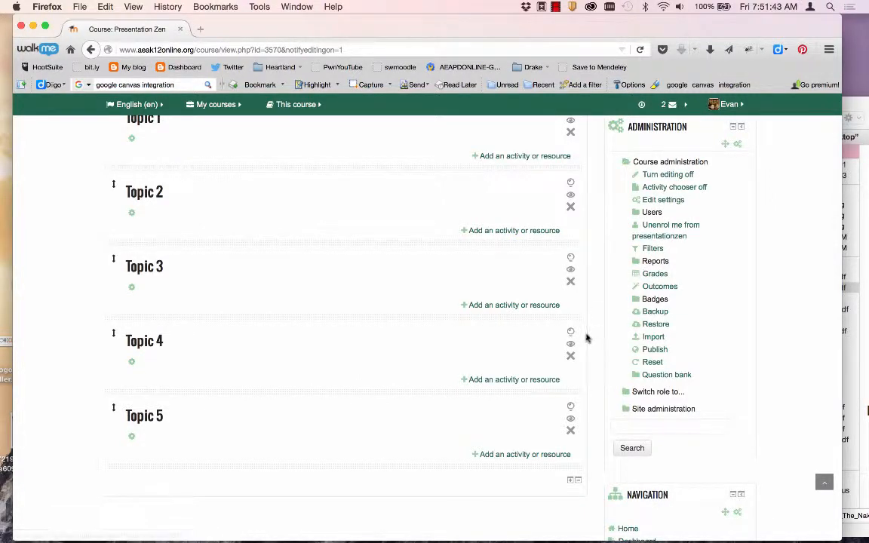
{"action": "scroll", "coordinate": [630, 447], "scroll_direction": "down", "scroll_amount": 5}
{"action": "scroll", "coordinate": [628, 448], "scroll_direction": "down", "scroll_amount": 9}
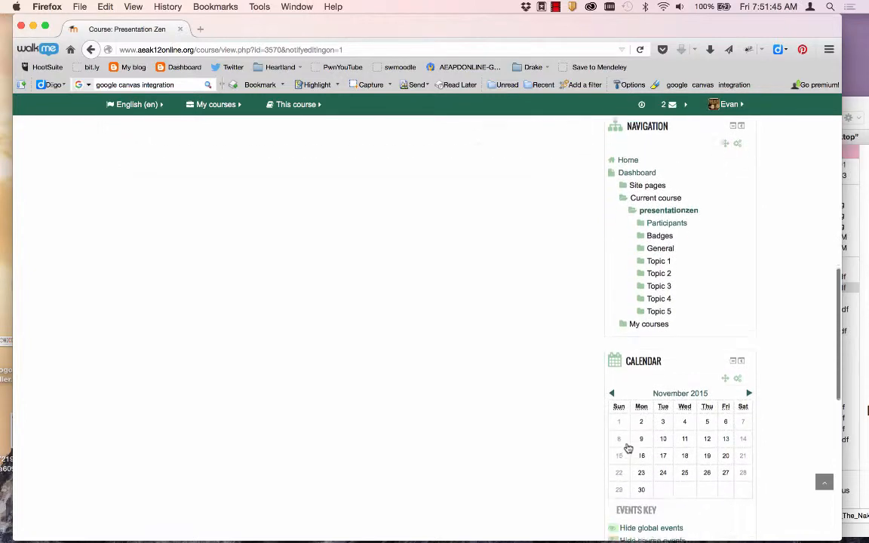
{"action": "scroll", "coordinate": [628, 448], "scroll_direction": "down", "scroll_amount": 2}
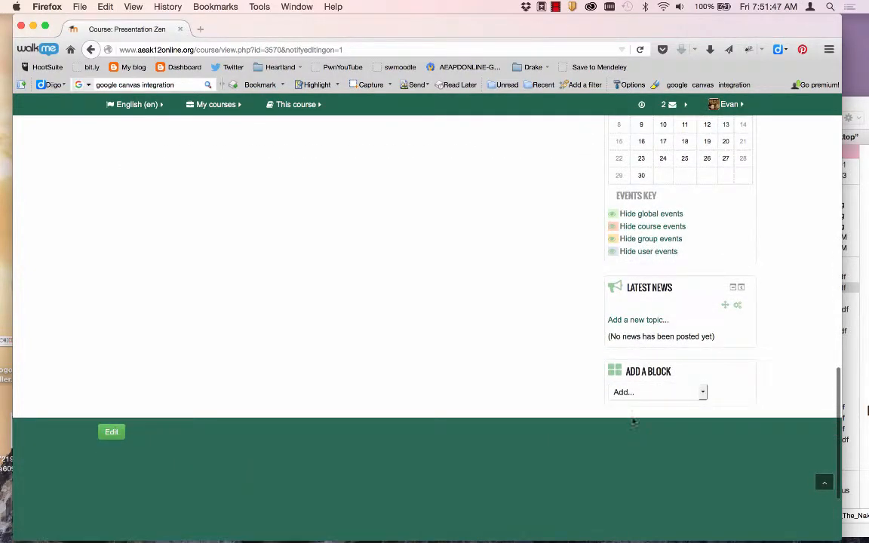
{"action": "left_click", "coordinate": [633, 390]}
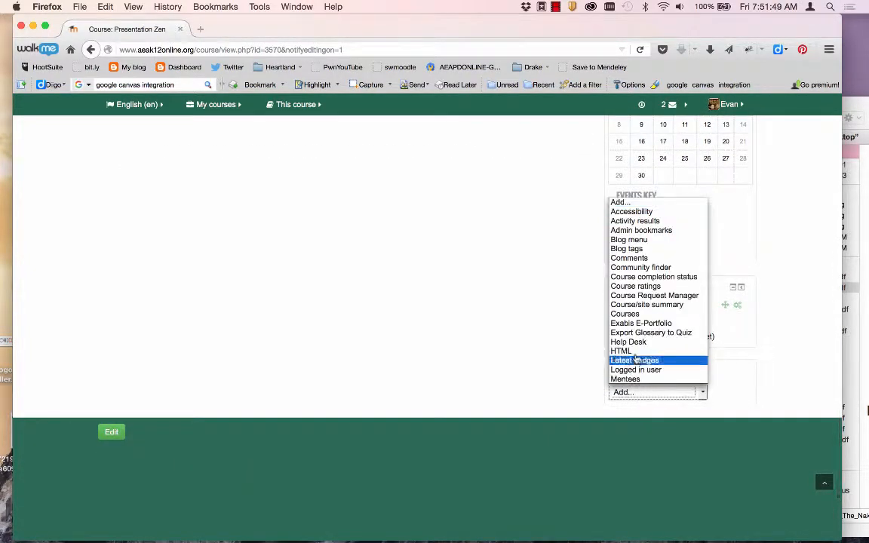
{"action": "scroll", "coordinate": [637, 356], "scroll_direction": "down", "scroll_amount": 5}
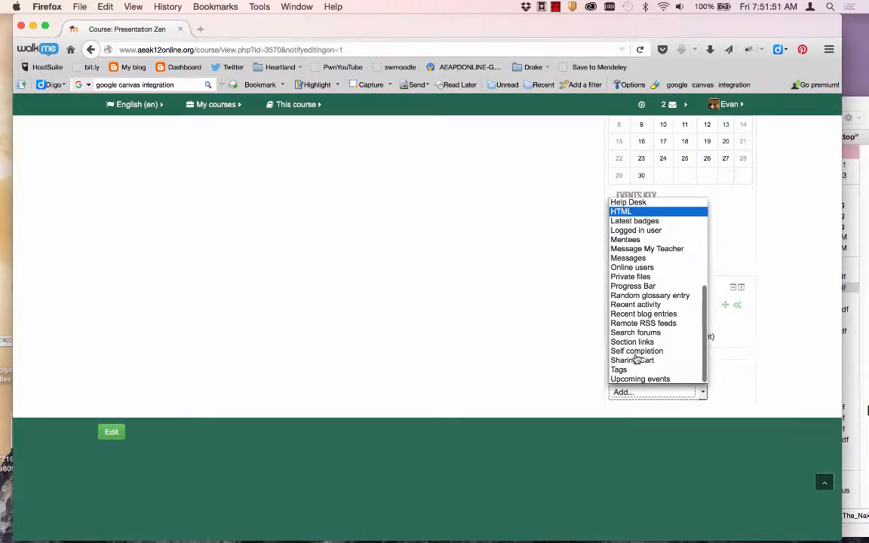
{"action": "scroll", "coordinate": [636, 358], "scroll_direction": "up", "scroll_amount": 5}
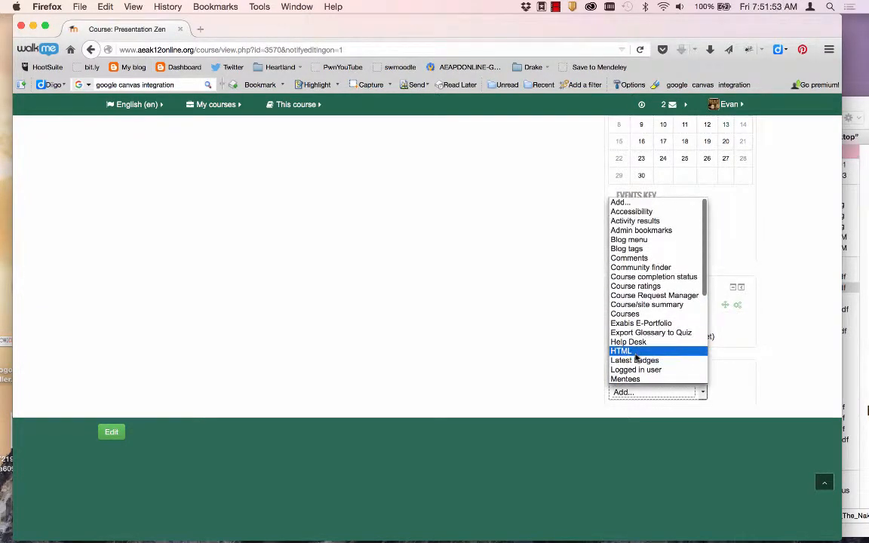
{"action": "left_click", "coordinate": [567, 265]}
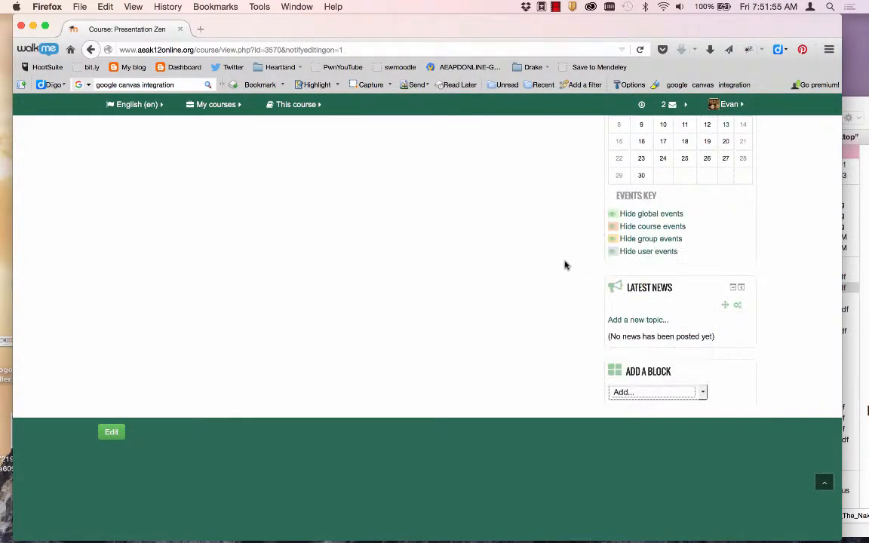
{"action": "scroll", "coordinate": [566, 264], "scroll_direction": "up", "scroll_amount": 10}
{"action": "scroll", "coordinate": [565, 264], "scroll_direction": "up", "scroll_amount": 5}
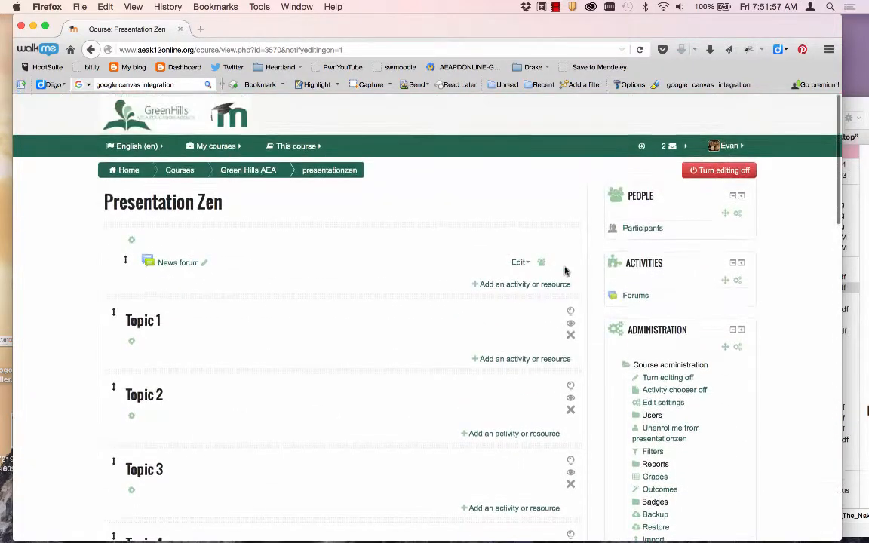
{"action": "left_click", "coordinate": [216, 145]}
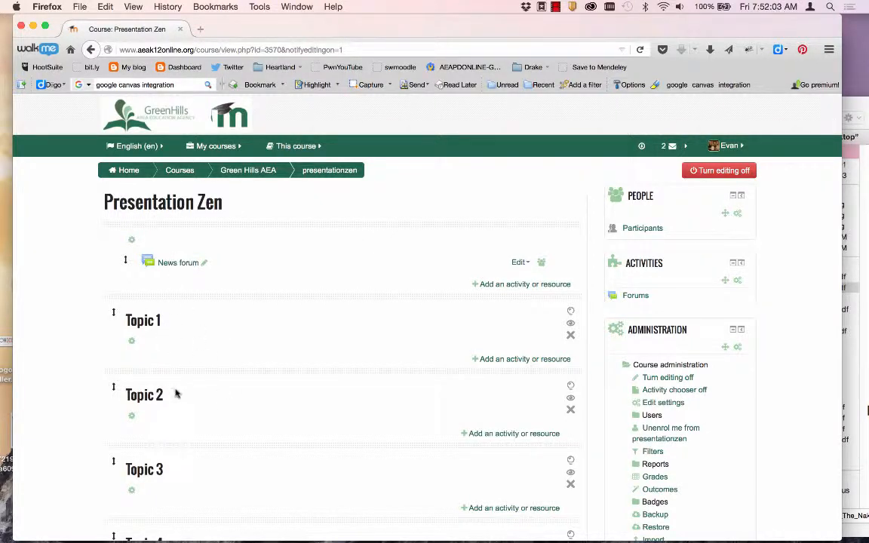
{"action": "scroll", "coordinate": [184, 468], "scroll_direction": "down", "scroll_amount": 3}
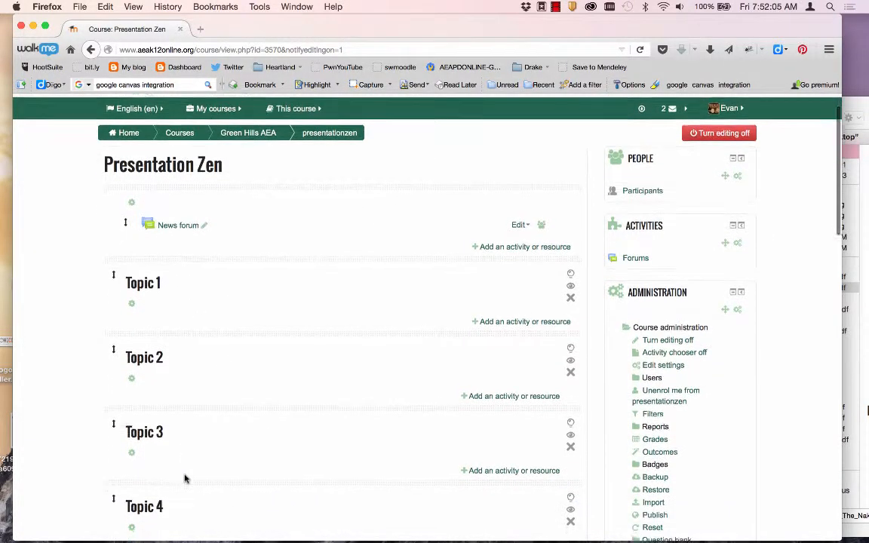
{"action": "scroll", "coordinate": [185, 476], "scroll_direction": "up", "scroll_amount": 2}
{"action": "scroll", "coordinate": [185, 478], "scroll_direction": "up", "scroll_amount": 1}
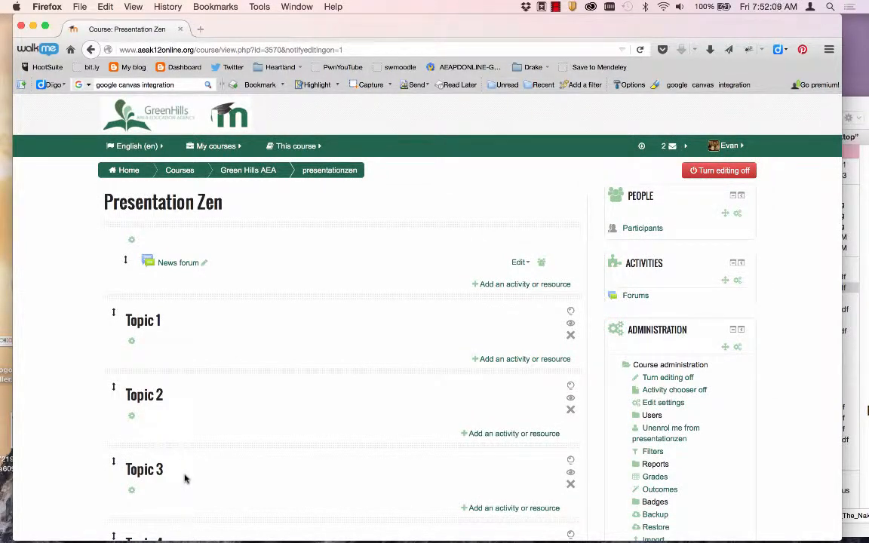
{"action": "scroll", "coordinate": [184, 478], "scroll_direction": "down", "scroll_amount": 1}
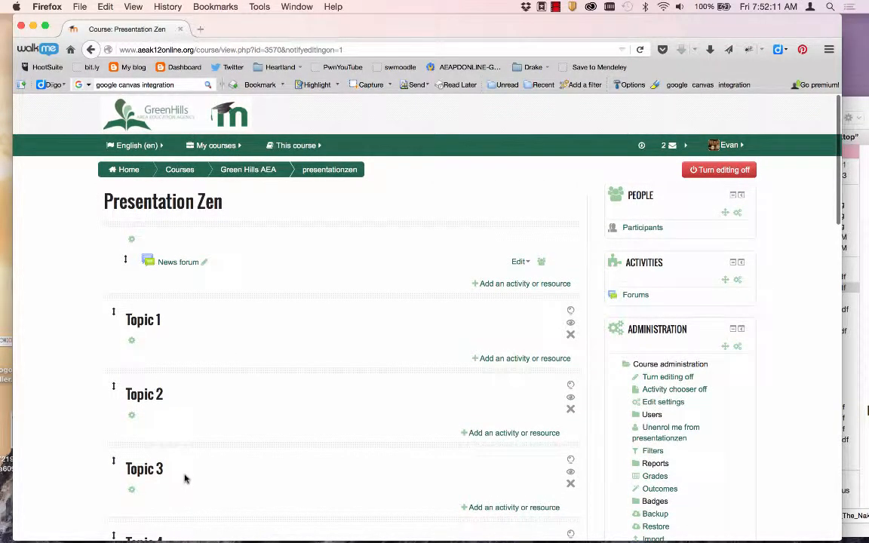
Step: Open the Presentation Zen course settings for editing and clear the course ID number
{"action": "left_click", "coordinate": [659, 406]}
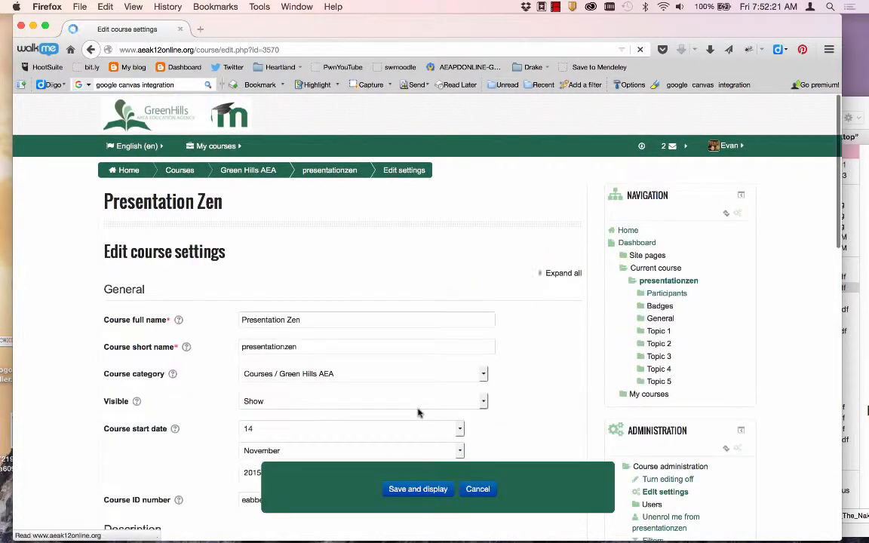
{"action": "scroll", "coordinate": [194, 423], "scroll_direction": "down", "scroll_amount": 8}
{"action": "scroll", "coordinate": [194, 425], "scroll_direction": "down", "scroll_amount": 2}
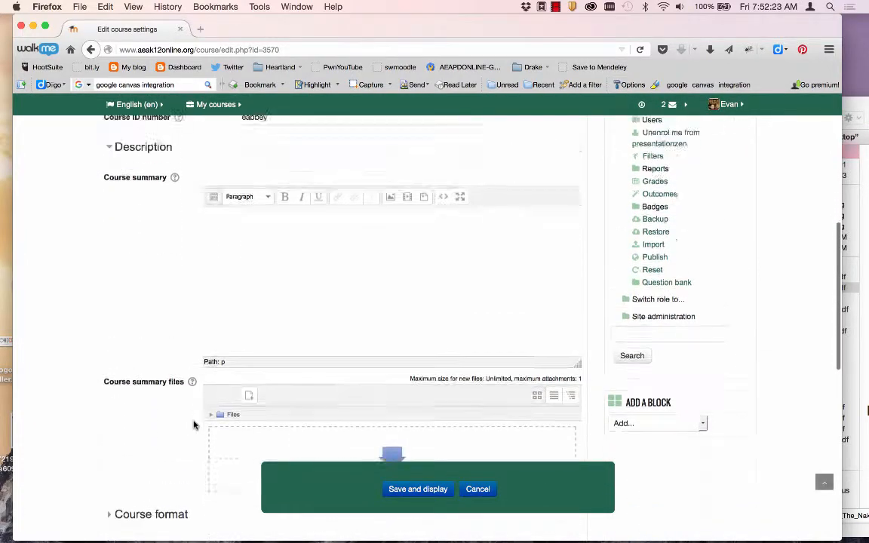
{"action": "scroll", "coordinate": [282, 226], "scroll_direction": "up", "scroll_amount": 2}
{"action": "double_click", "coordinate": [279, 197]}
{"action": "key", "text": "BackSpace"}
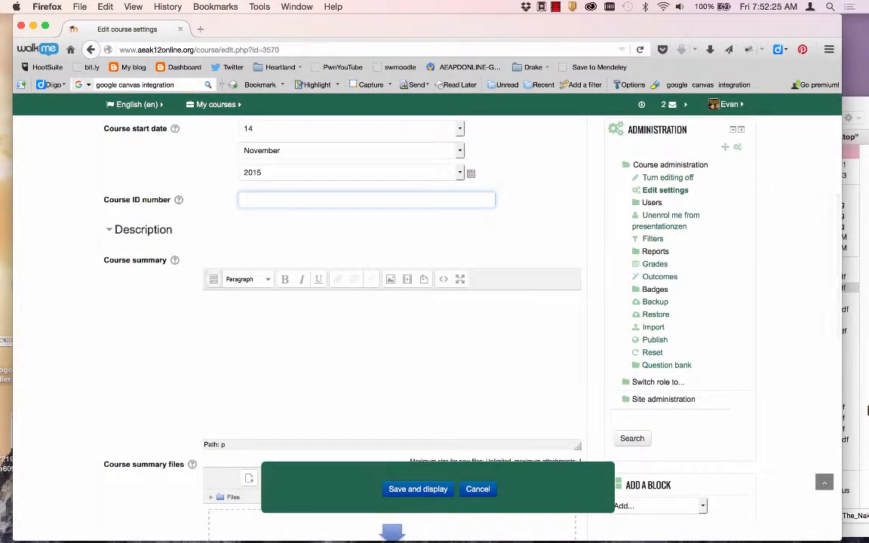
Step: Expand the course format settings and set the format to Onetopic format
{"action": "scroll", "coordinate": [280, 190], "scroll_direction": "down", "scroll_amount": 10}
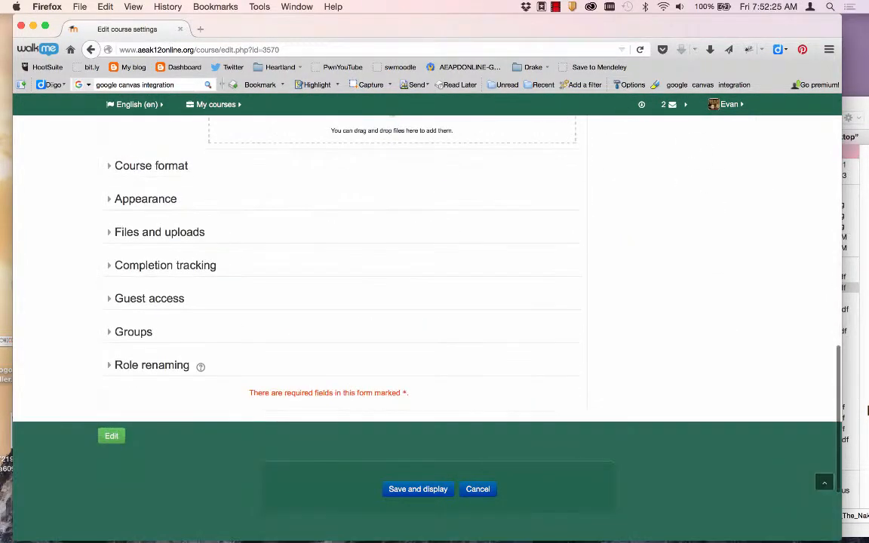
{"action": "left_click", "coordinate": [157, 170]}
{"action": "left_click", "coordinate": [251, 197]}
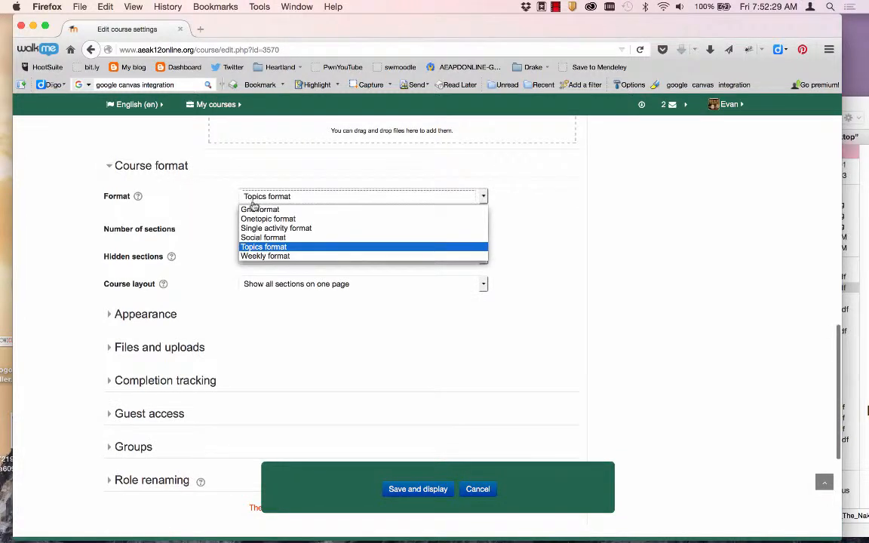
{"action": "left_click", "coordinate": [260, 219]}
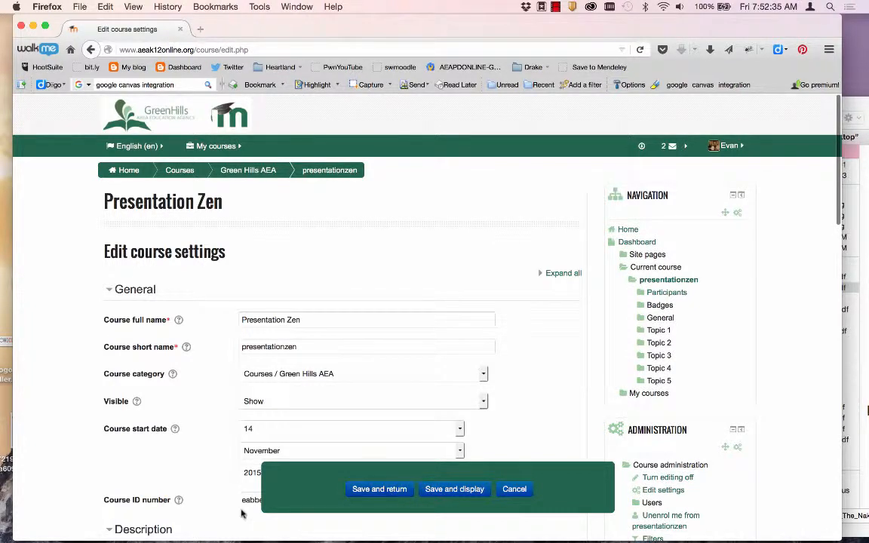
Step: Empty the Course ID number field again, then save the course settings and display the course
{"action": "scroll", "coordinate": [248, 497], "scroll_direction": "down", "scroll_amount": 5}
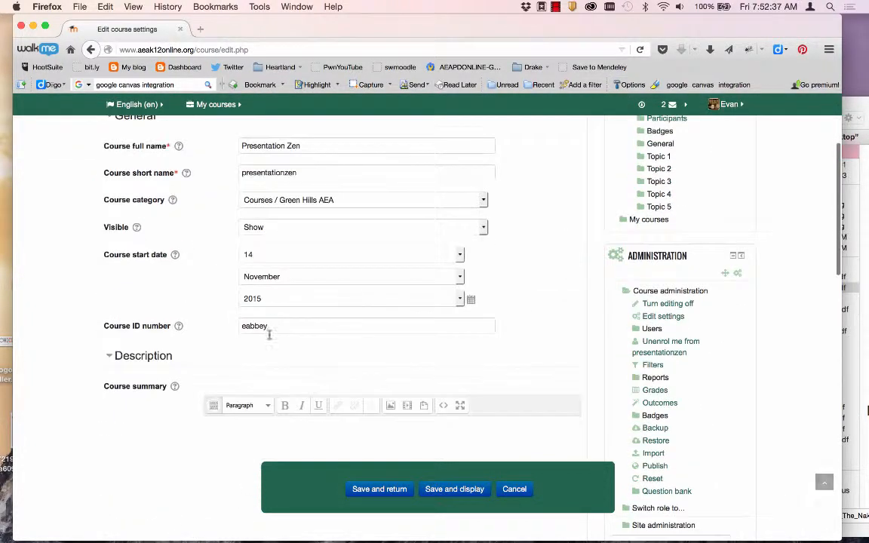
{"action": "left_click_drag", "start_coordinate": [272, 326], "coordinate": [230, 321]}
{"action": "key", "text": "BackSpace"}
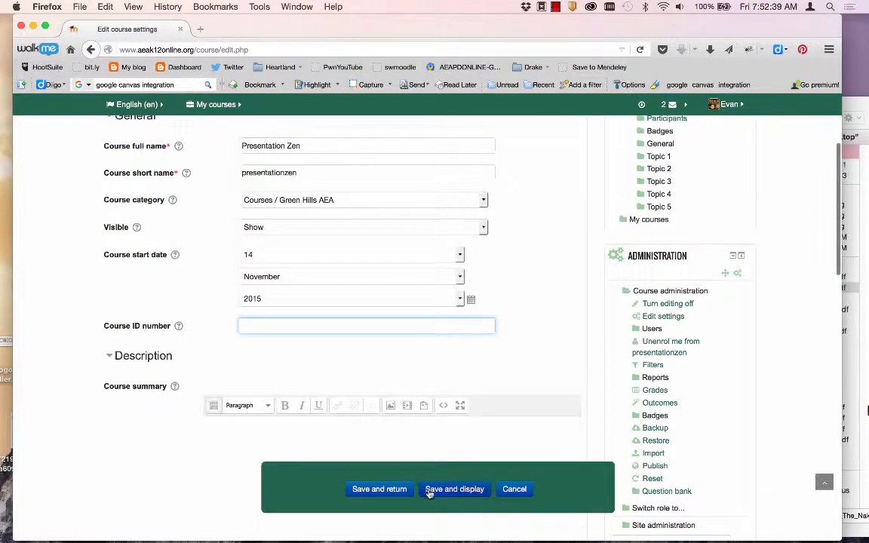
{"action": "left_click", "coordinate": [435, 492]}
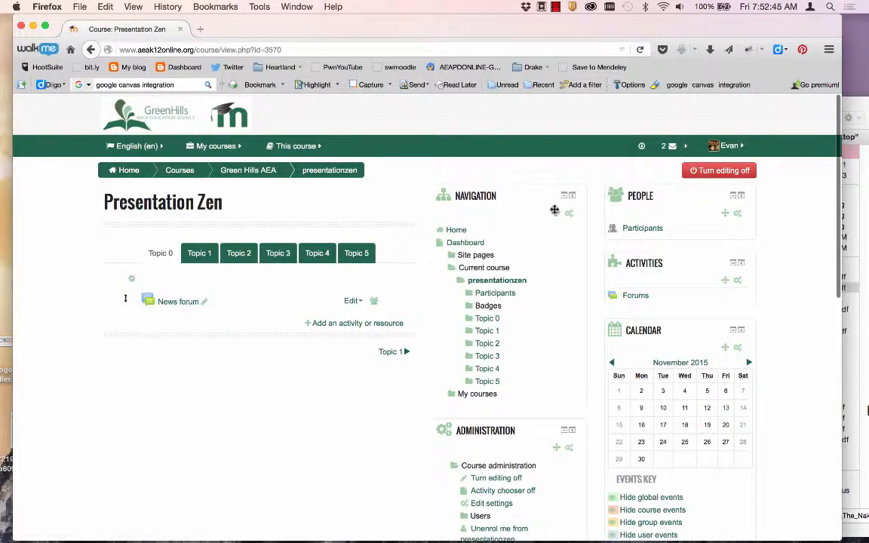
Step: Move the Navigation and Administration blocks from the middle column to the top of the outer block column
{"action": "left_click_drag", "start_coordinate": [558, 215], "coordinate": [627, 241]}
{"action": "left_click_drag", "start_coordinate": [556, 210], "coordinate": [706, 259]}
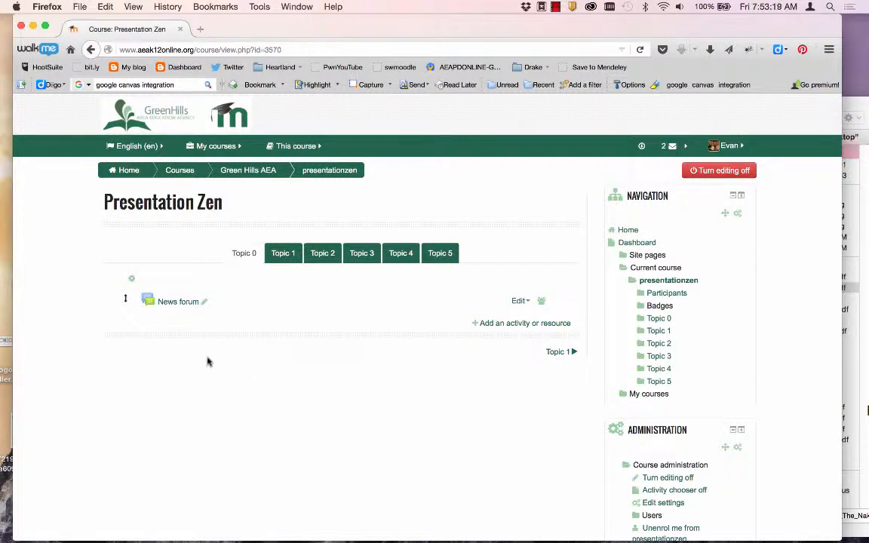
Step: Open Topic 0's summary settings, disable the default section name and name the section "Welcome!"
{"action": "left_click", "coordinate": [133, 282]}
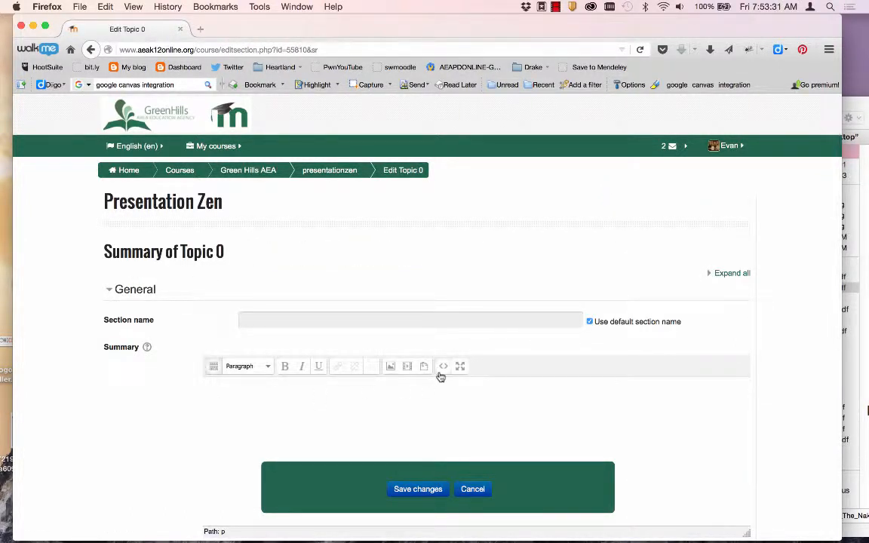
{"action": "left_click", "coordinate": [589, 322]}
{"action": "left_click", "coordinate": [529, 321]}
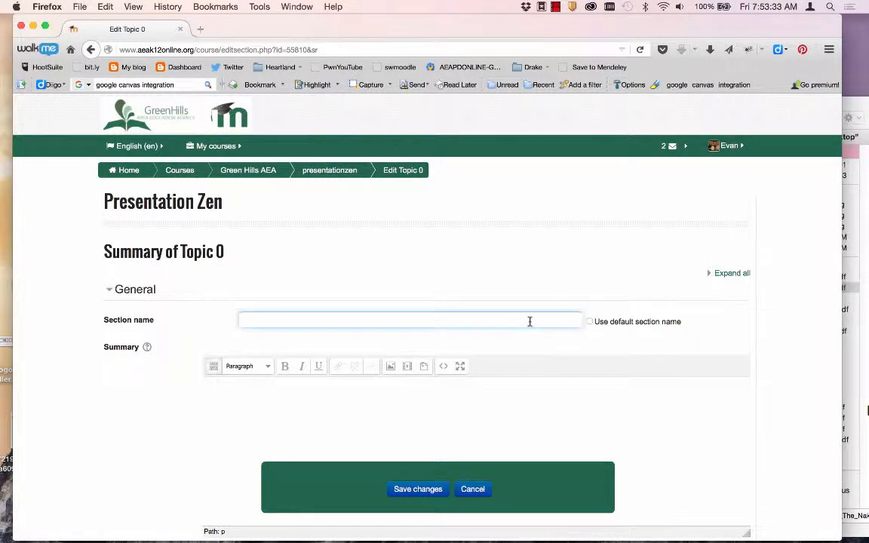
{"action": "type", "text": "Welcome!"}
Step: Copy the welcome heading and its four introductory paragraphs from the Word document and paste them into the section summary in Firefox
{"action": "scroll", "coordinate": [523, 322], "scroll_direction": "down", "scroll_amount": 4}
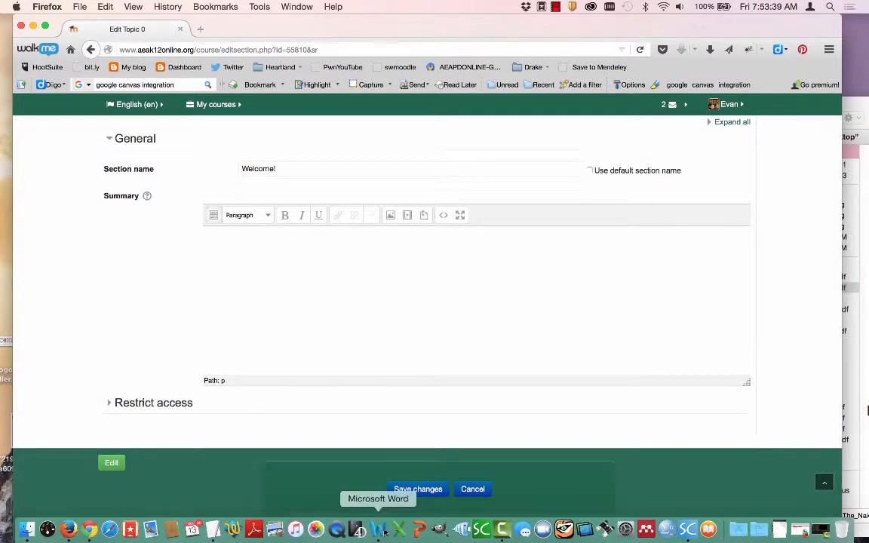
{"action": "left_click", "coordinate": [379, 529]}
{"action": "scroll", "coordinate": [369, 281], "scroll_direction": "up", "scroll_amount": 15}
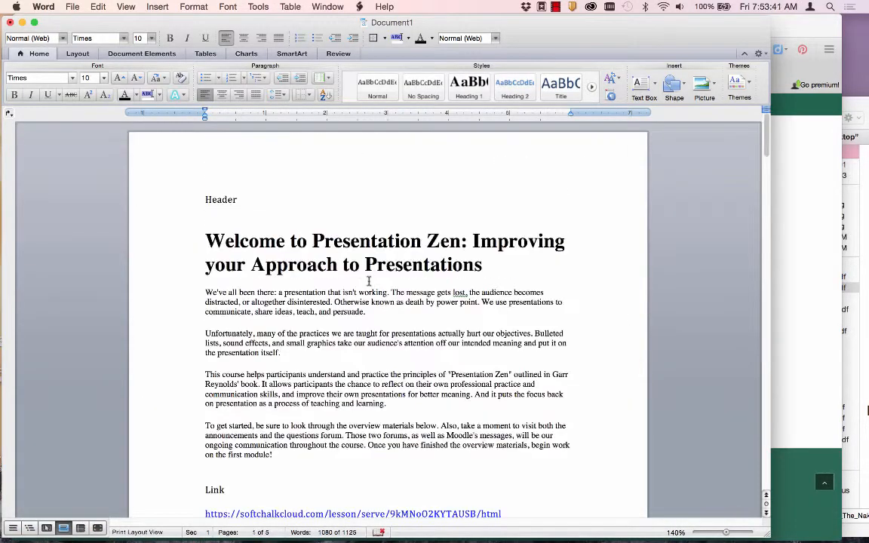
{"action": "left_click_drag", "start_coordinate": [279, 457], "coordinate": [182, 220]}
{"action": "key", "text": "super+c"}
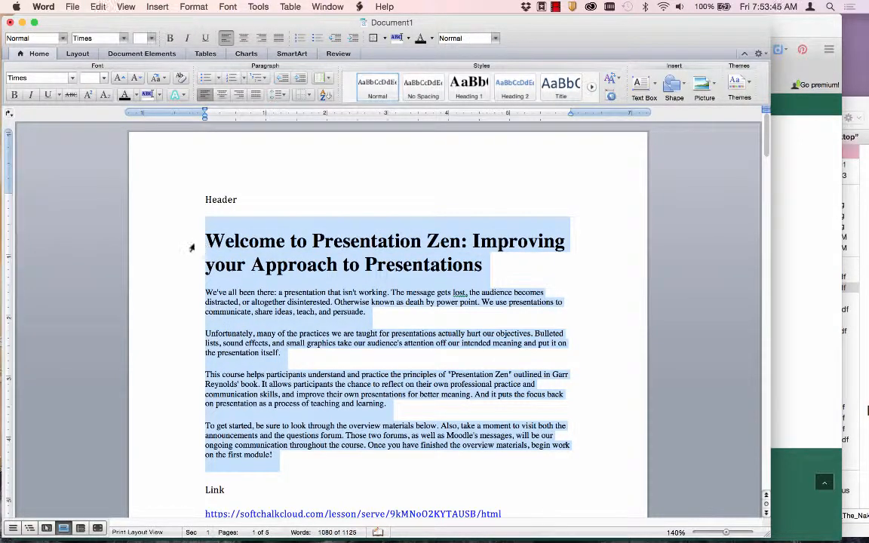
{"action": "key", "text": "super+Tab"}
{"action": "key", "text": "super+v"}
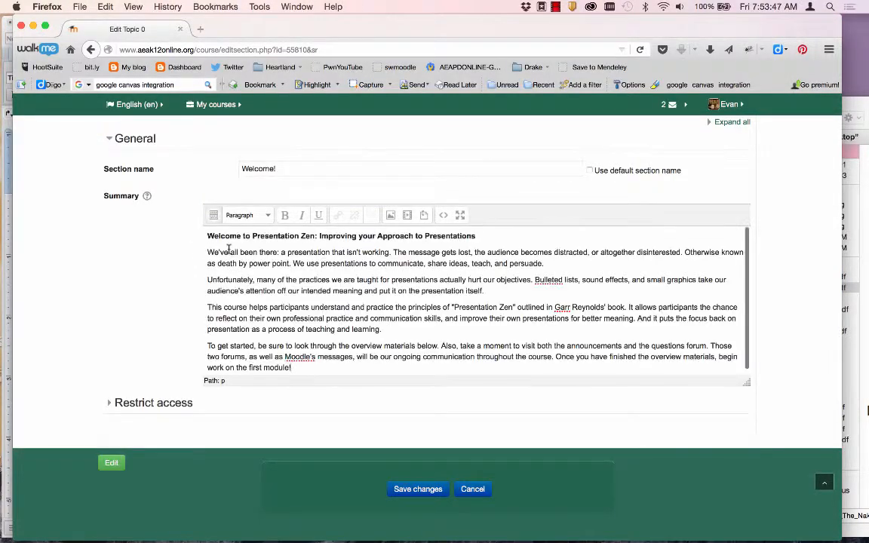
Step: Show the summary editor's full formatting toolbar and format the pasted "Welcome to Presentation Zen" title line as Heading 2
{"action": "double_click", "coordinate": [255, 236]}
{"action": "triple_click", "coordinate": [208, 235]}
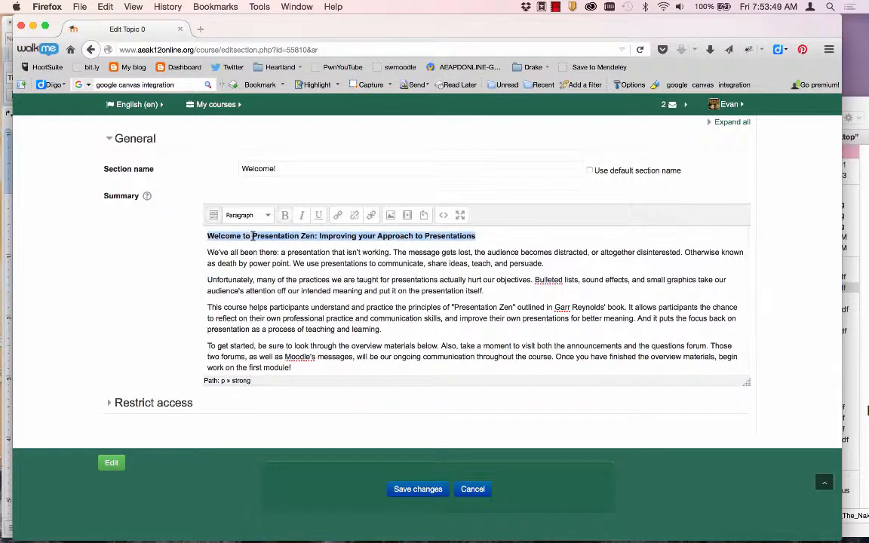
{"action": "left_click", "coordinate": [213, 217]}
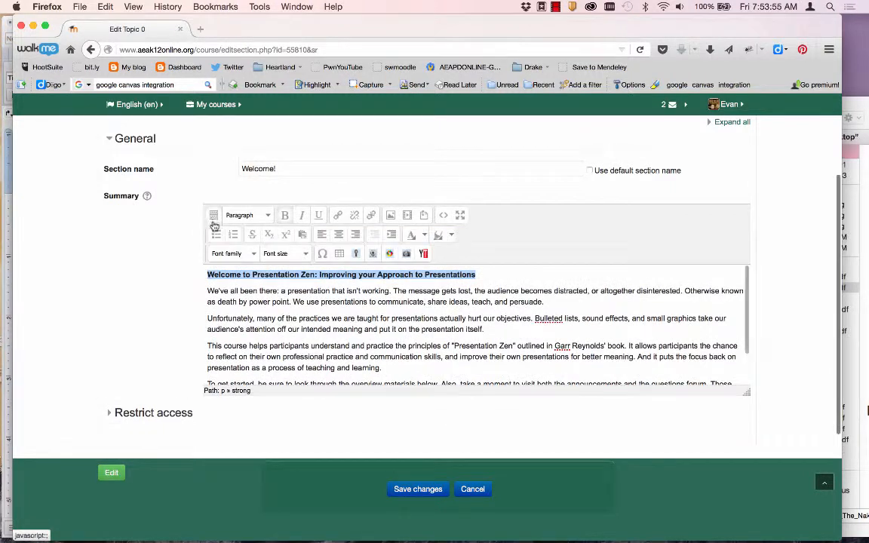
{"action": "left_click", "coordinate": [267, 216]}
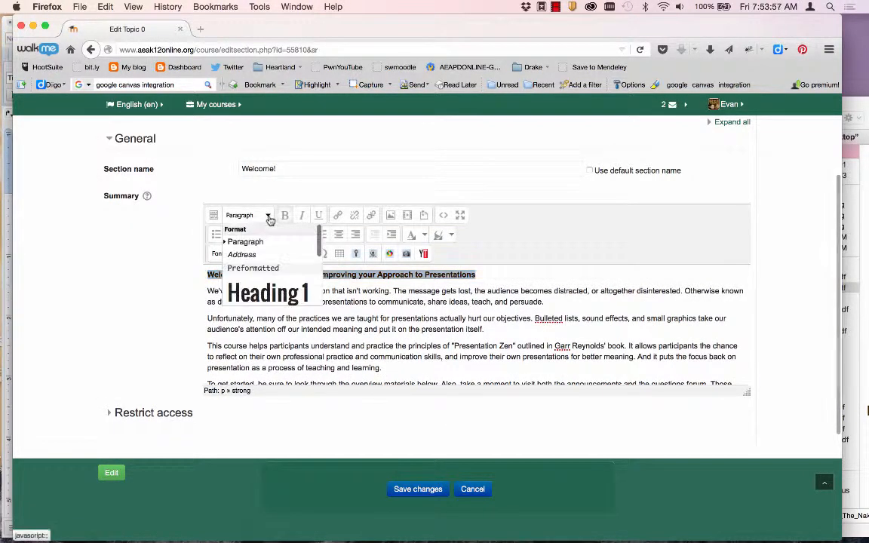
{"action": "scroll", "coordinate": [255, 303], "scroll_direction": "down", "scroll_amount": 2}
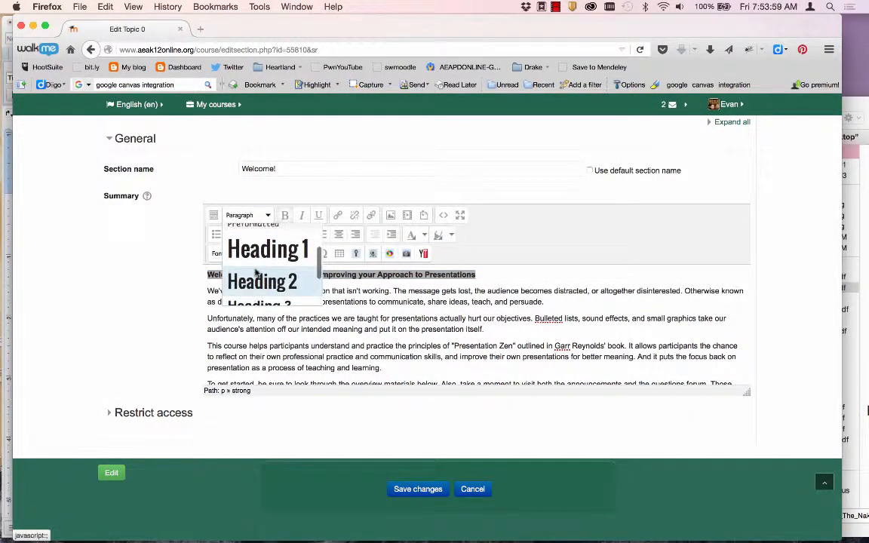
{"action": "left_click", "coordinate": [254, 280]}
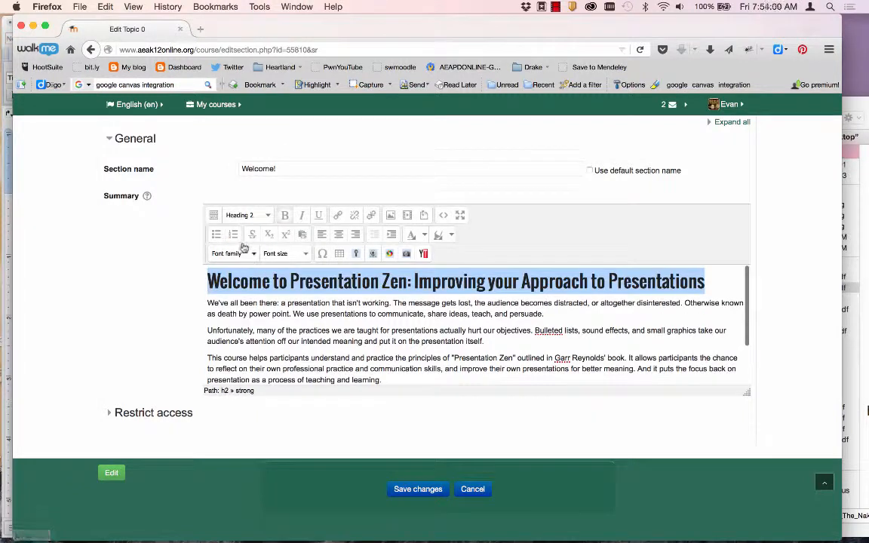
{"action": "left_click", "coordinate": [311, 330]}
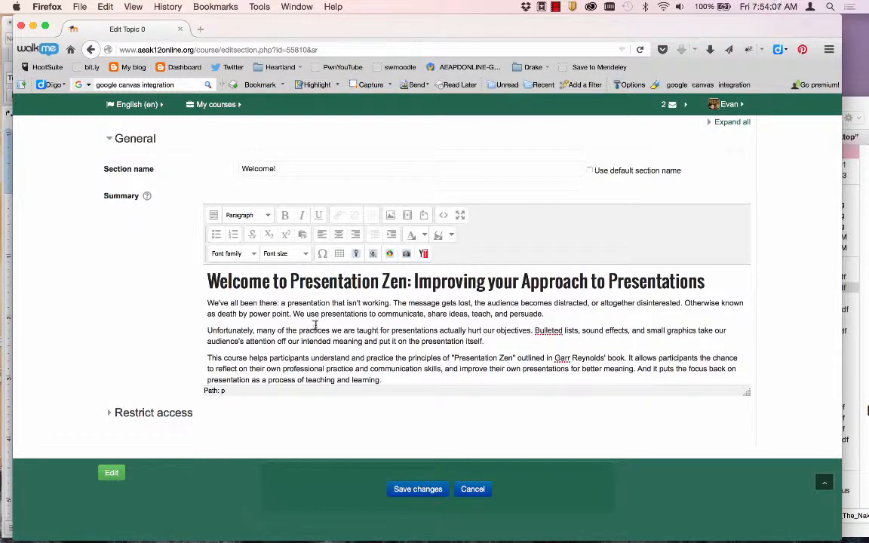
{"action": "scroll", "coordinate": [316, 325], "scroll_direction": "down", "scroll_amount": 1}
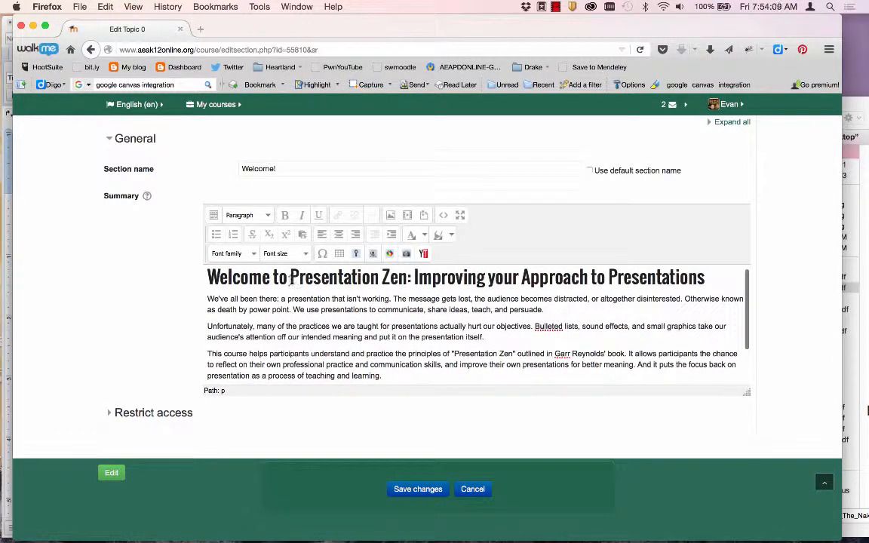
{"action": "left_click_drag", "start_coordinate": [290, 278], "coordinate": [408, 279]}
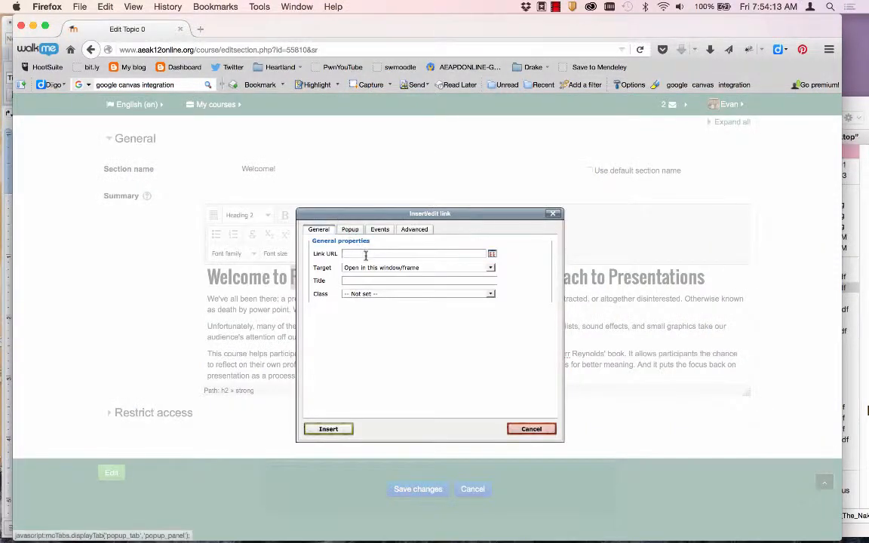
{"action": "left_click", "coordinate": [366, 255]}
{"action": "type", "text": "htt"}
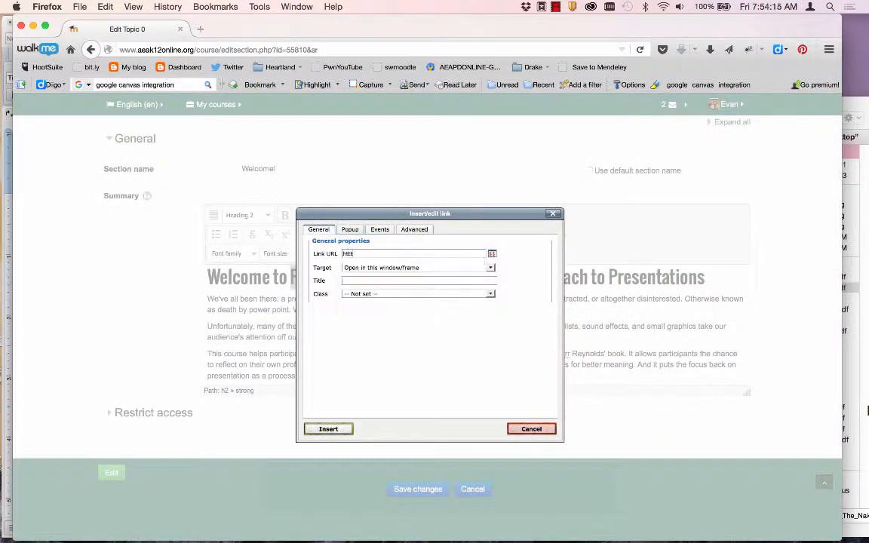
{"action": "type", "text": "p://www.presentationzen.com"}
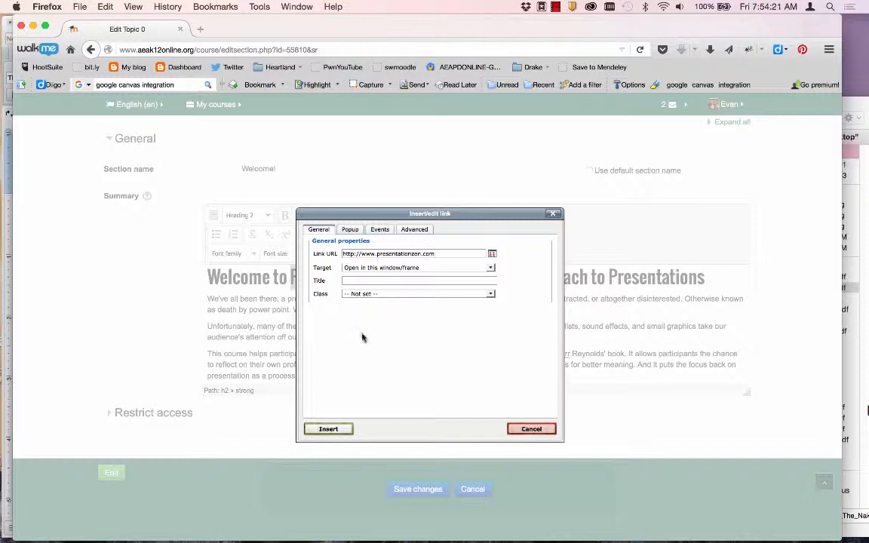
{"action": "left_click", "coordinate": [324, 429]}
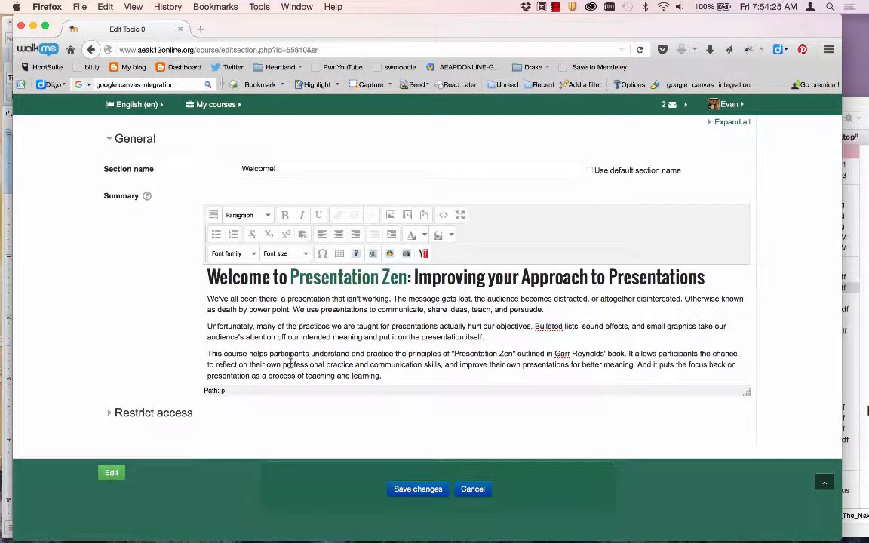
Step: Upload Deathbypowerpoint.png from the Desktop as the image for the section summary
{"action": "scroll", "coordinate": [291, 362], "scroll_direction": "down", "scroll_amount": 1}
{"action": "left_click", "coordinate": [390, 215]}
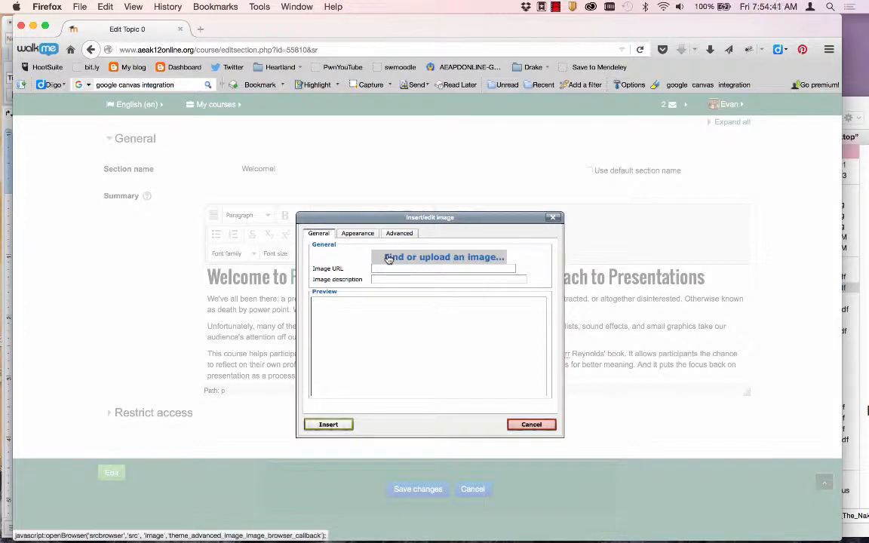
{"action": "left_click", "coordinate": [387, 259]}
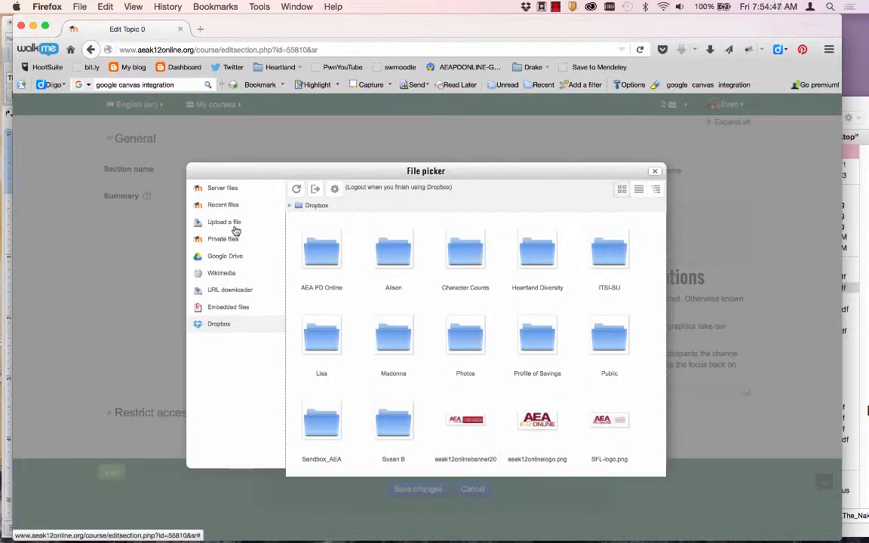
{"action": "left_click", "coordinate": [225, 223]}
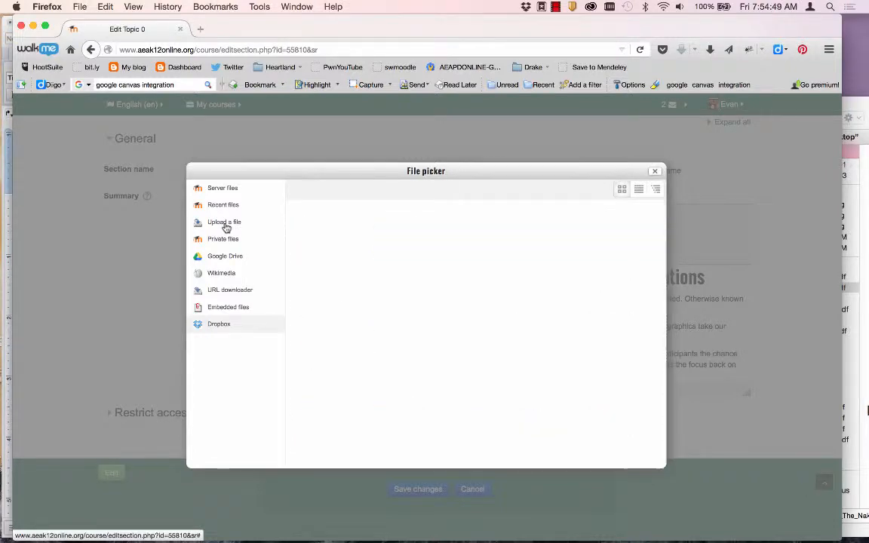
{"action": "left_click", "coordinate": [457, 255]}
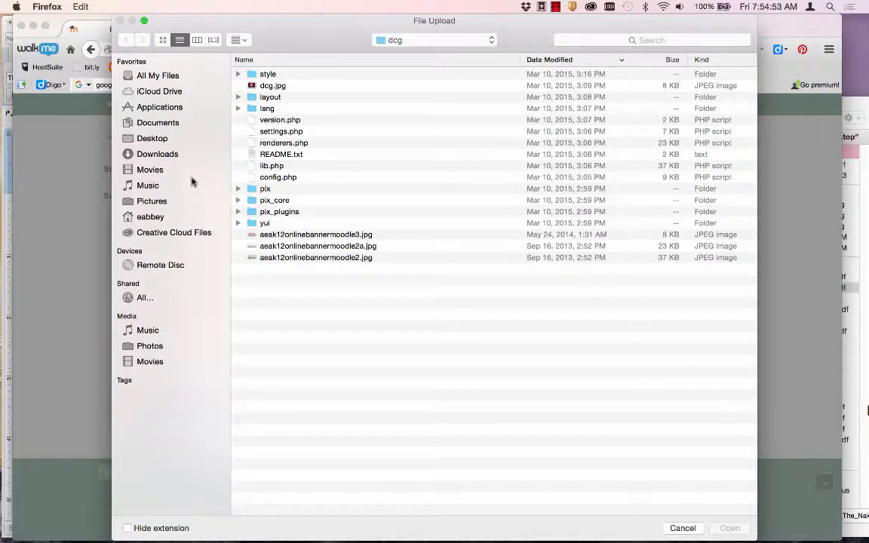
{"action": "left_click", "coordinate": [154, 139]}
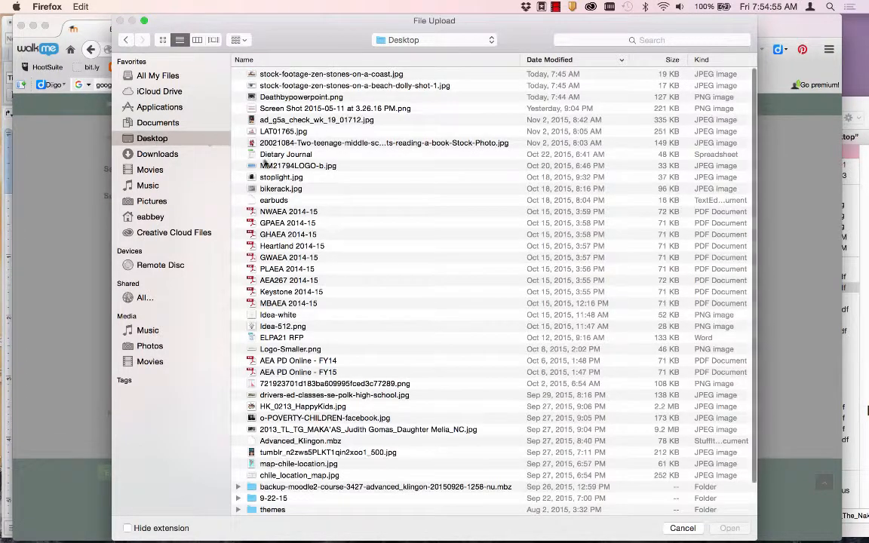
{"action": "double_click", "coordinate": [284, 97]}
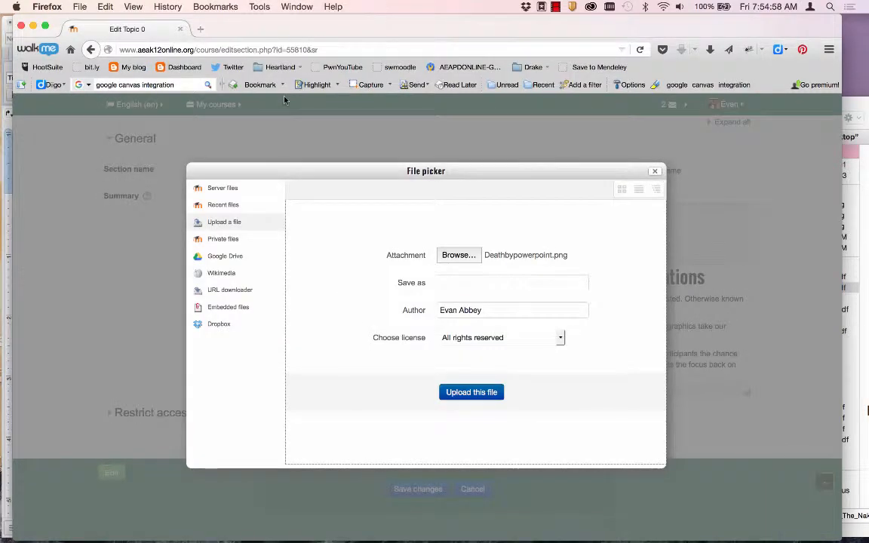
{"action": "left_click", "coordinate": [483, 392]}
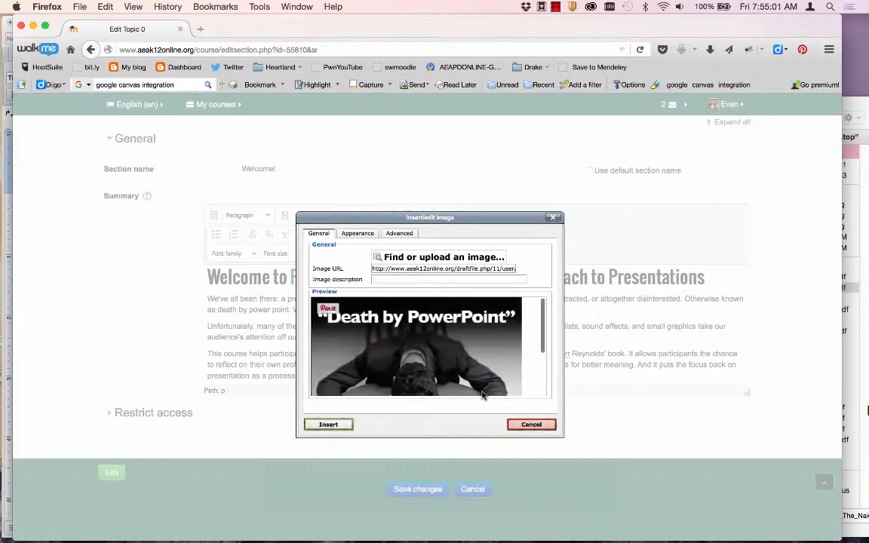
Step: Align the image Right with 5 px vertical and horizontal space, insert it without a description, and save the section changes
{"action": "left_click", "coordinate": [358, 234]}
{"action": "left_click", "coordinate": [377, 258]}
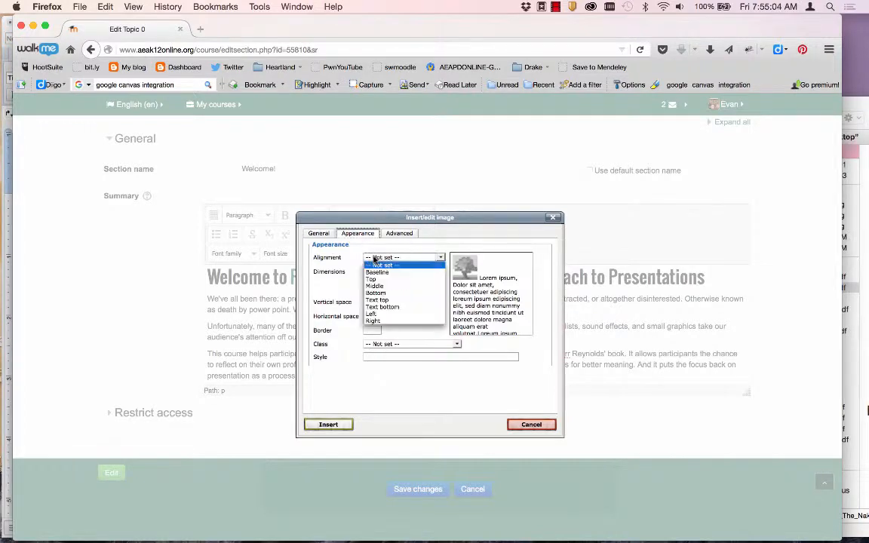
{"action": "left_click", "coordinate": [373, 320]}
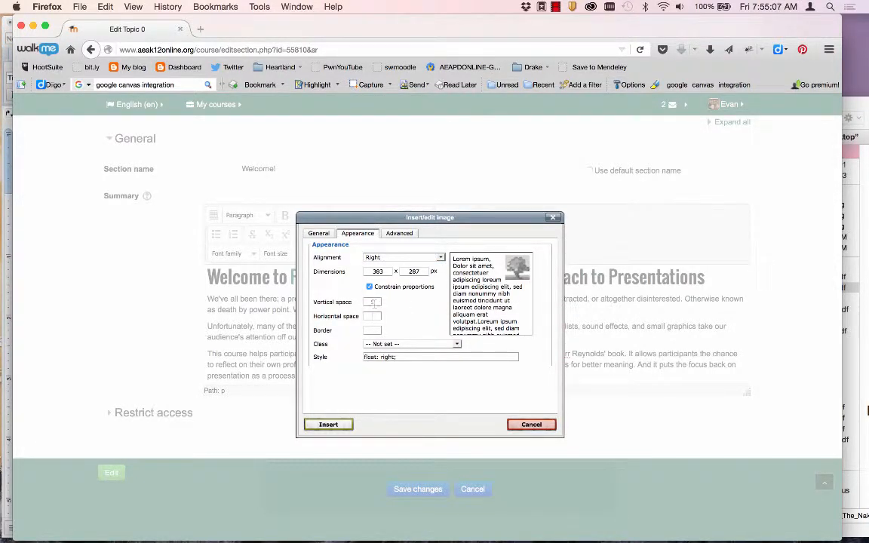
{"action": "type", "text": "5"}
{"action": "key", "text": "Tab"}
{"action": "left_click", "coordinate": [326, 424]}
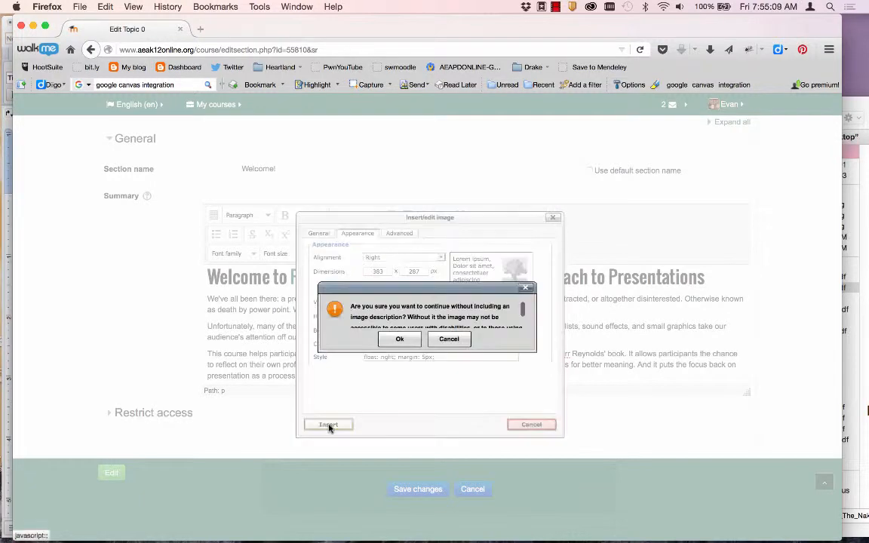
{"action": "left_click", "coordinate": [392, 337]}
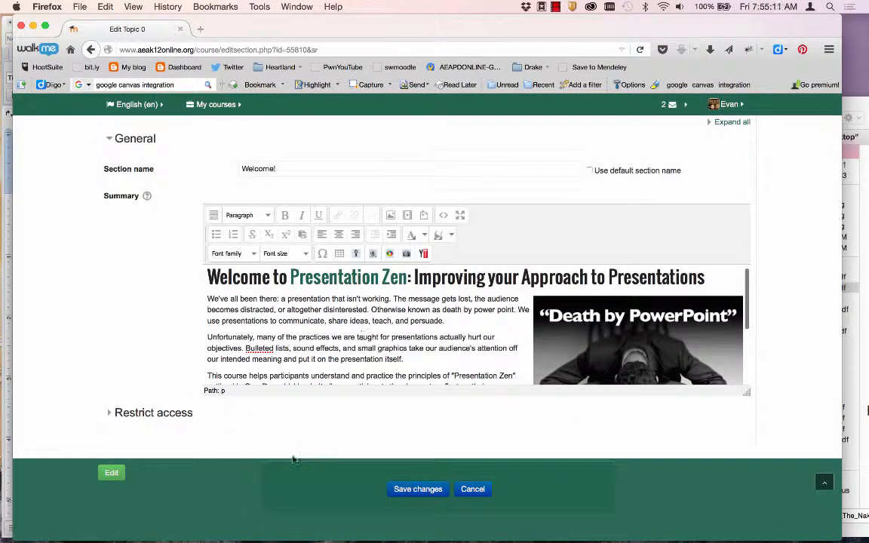
{"action": "left_click", "coordinate": [402, 489]}
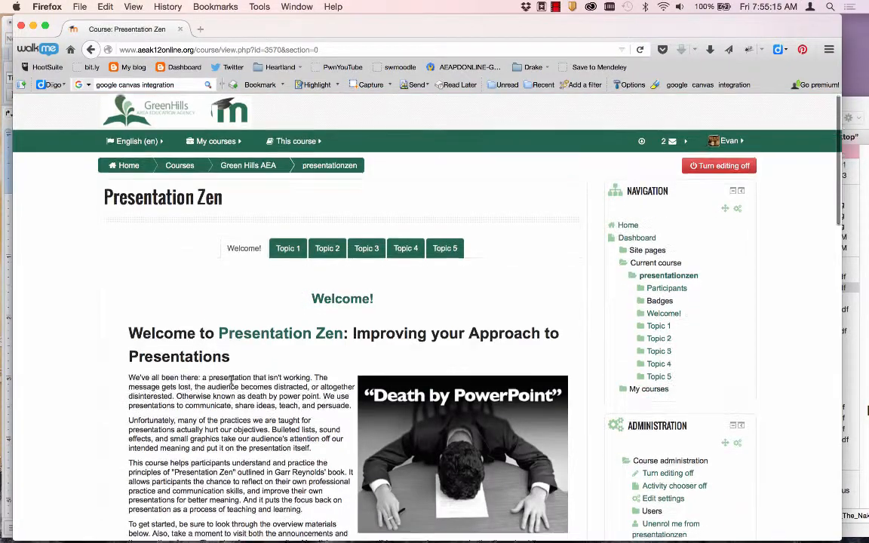
Step: Start a new Label resource in the Welcome! section and show the full formatting toolbar of its text editor
{"action": "scroll", "coordinate": [231, 381], "scroll_direction": "down", "scroll_amount": 3}
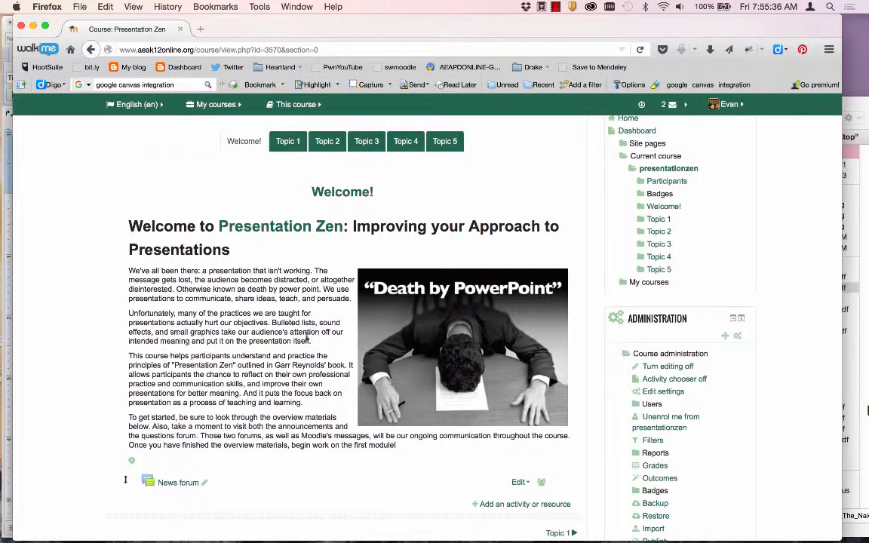
{"action": "scroll", "coordinate": [264, 364], "scroll_direction": "down", "scroll_amount": 3}
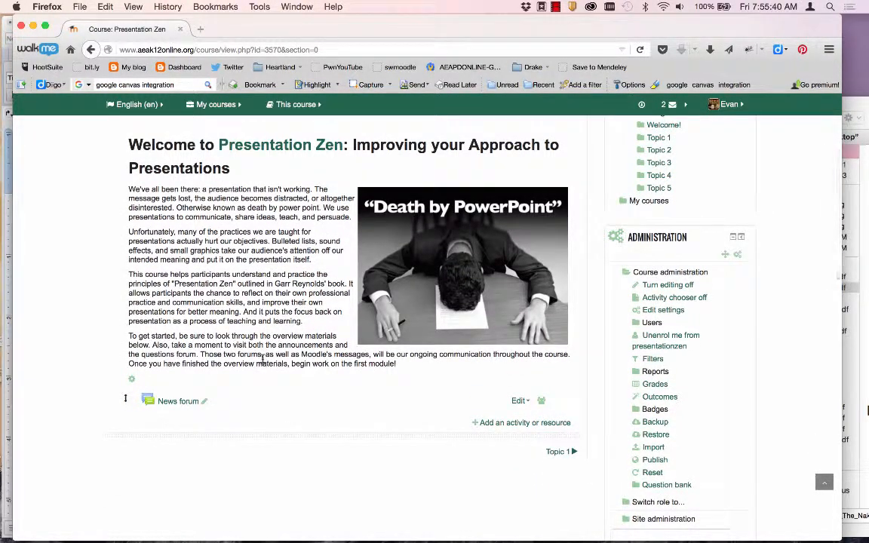
{"action": "left_click", "coordinate": [521, 402]}
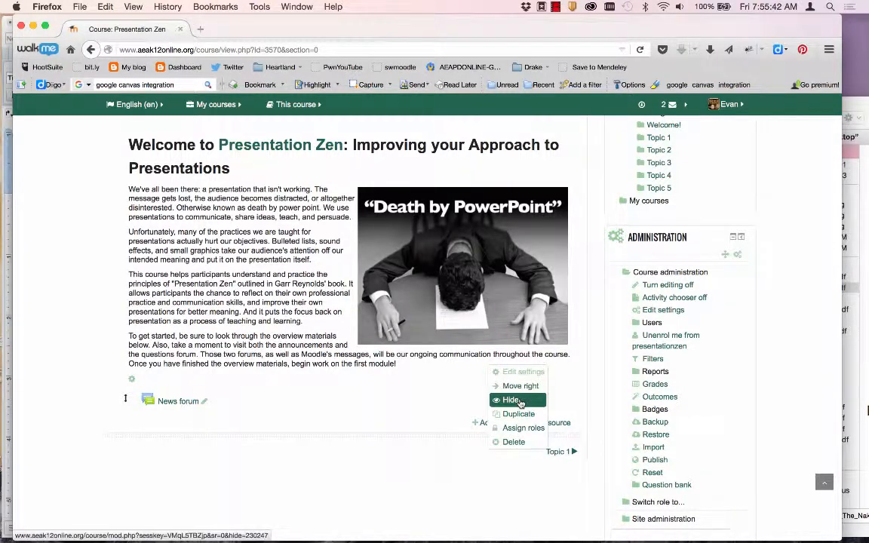
{"action": "left_click", "coordinate": [433, 419]}
{"action": "left_click", "coordinate": [497, 423]}
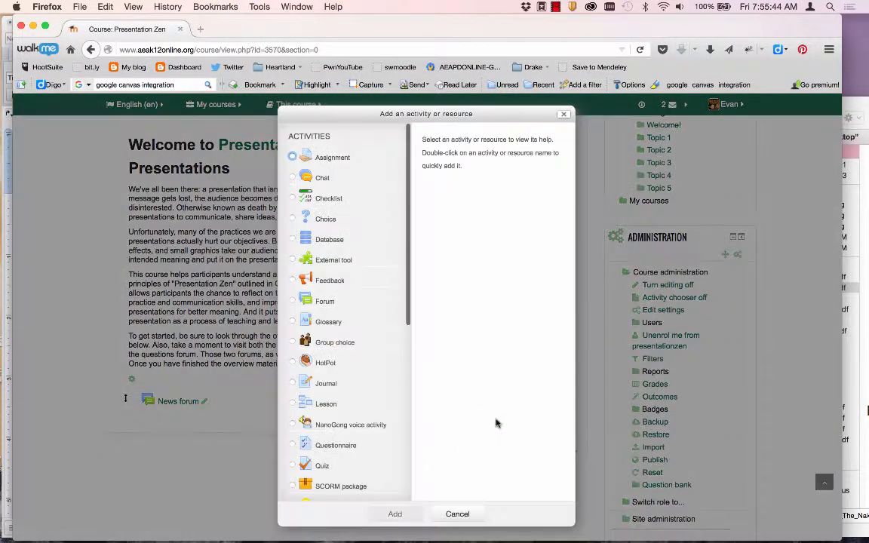
{"action": "scroll", "coordinate": [326, 414], "scroll_direction": "down", "scroll_amount": 10}
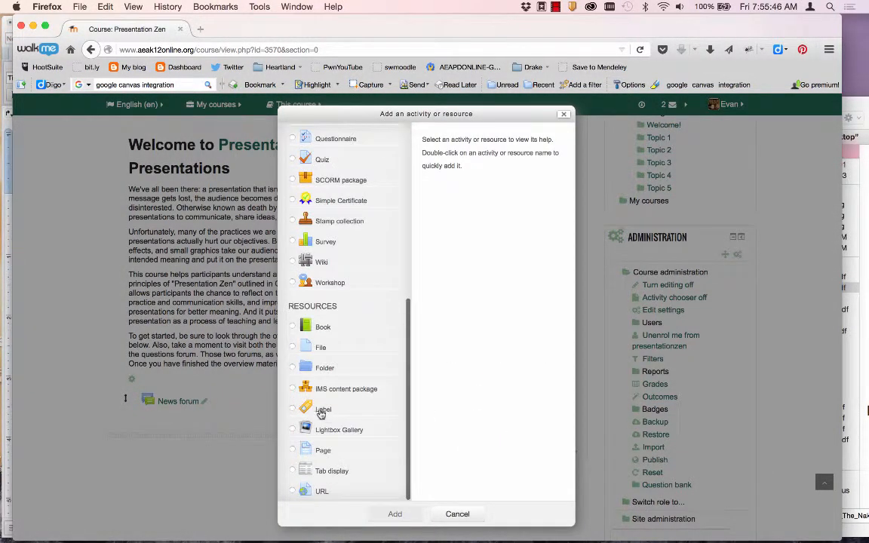
{"action": "left_click", "coordinate": [321, 411]}
{"action": "left_click", "coordinate": [393, 513]}
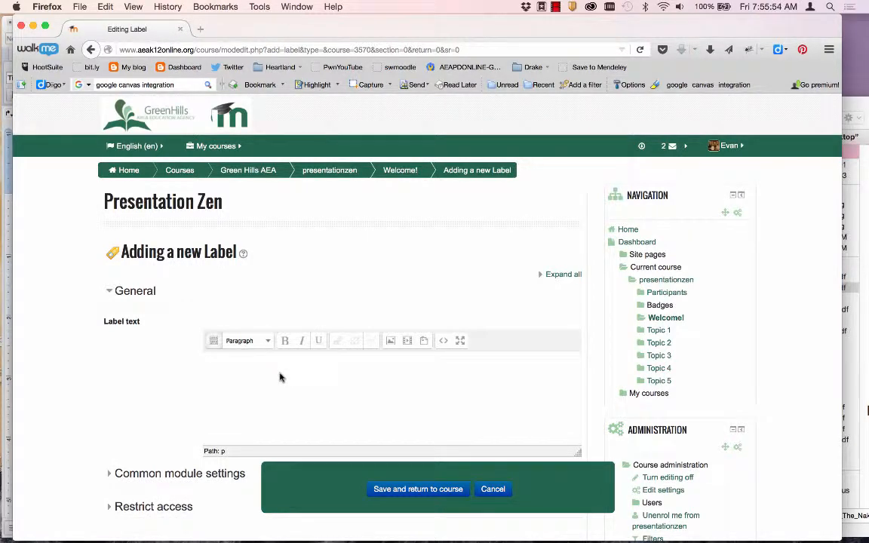
{"action": "scroll", "coordinate": [279, 377], "scroll_direction": "down", "scroll_amount": 2}
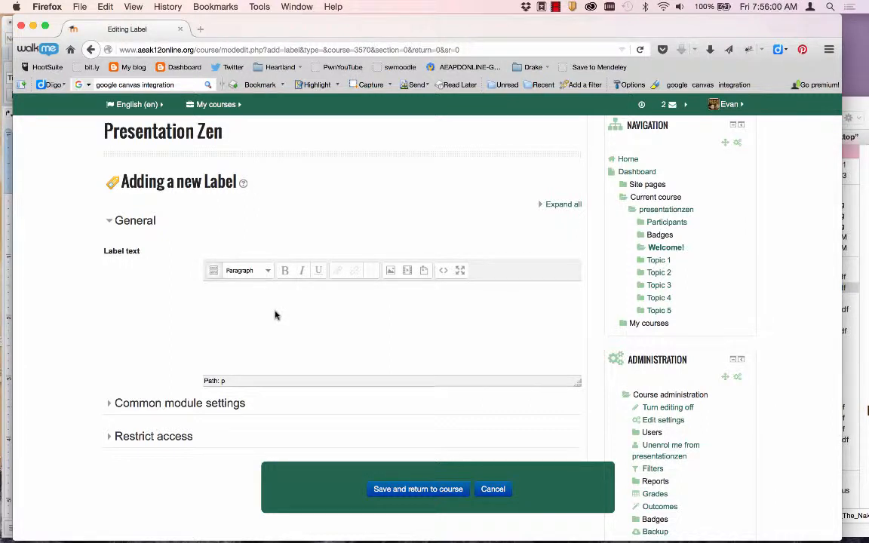
{"action": "left_click", "coordinate": [214, 270]}
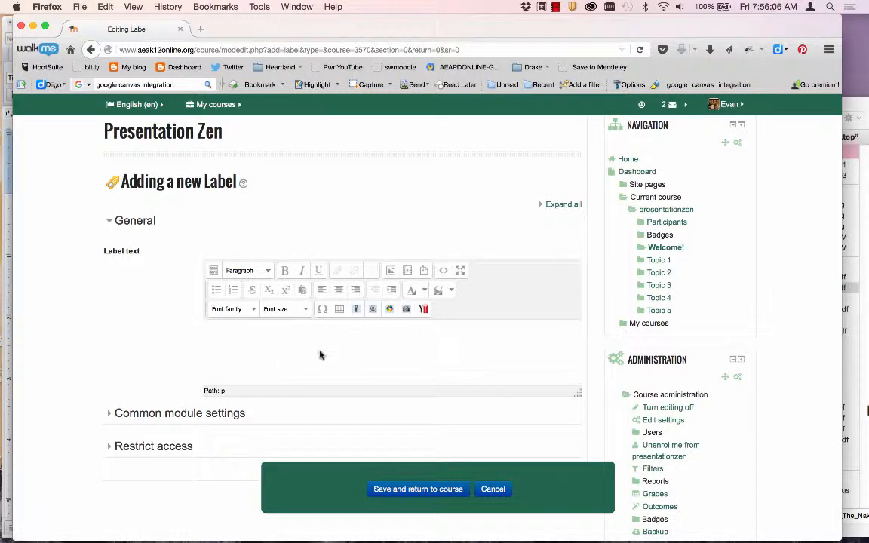
Step: Open the label's HTML source editor and copy the iframe code under Embedded Video from Document1 in Word
{"action": "left_click", "coordinate": [443, 273]}
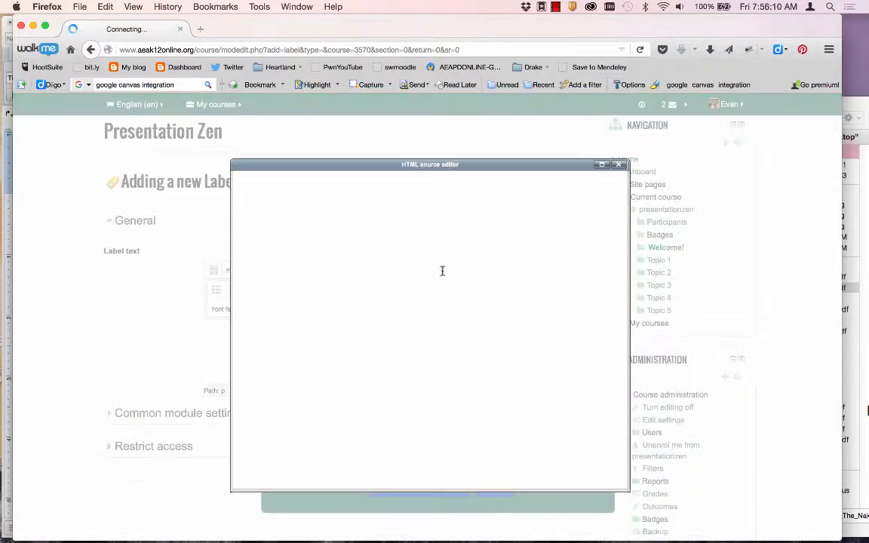
{"action": "mouse_move", "coordinate": [254, 535]}
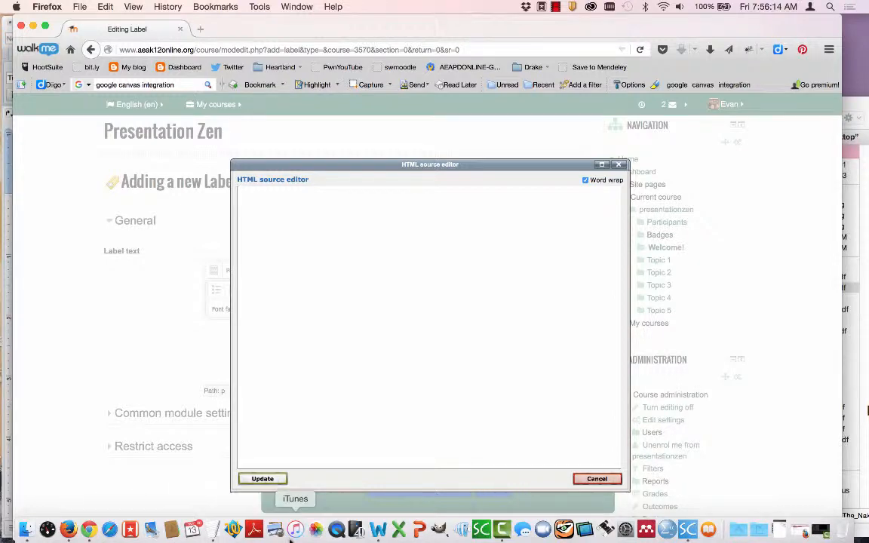
{"action": "left_click", "coordinate": [378, 531]}
{"action": "scroll", "coordinate": [360, 416], "scroll_direction": "down", "scroll_amount": 5}
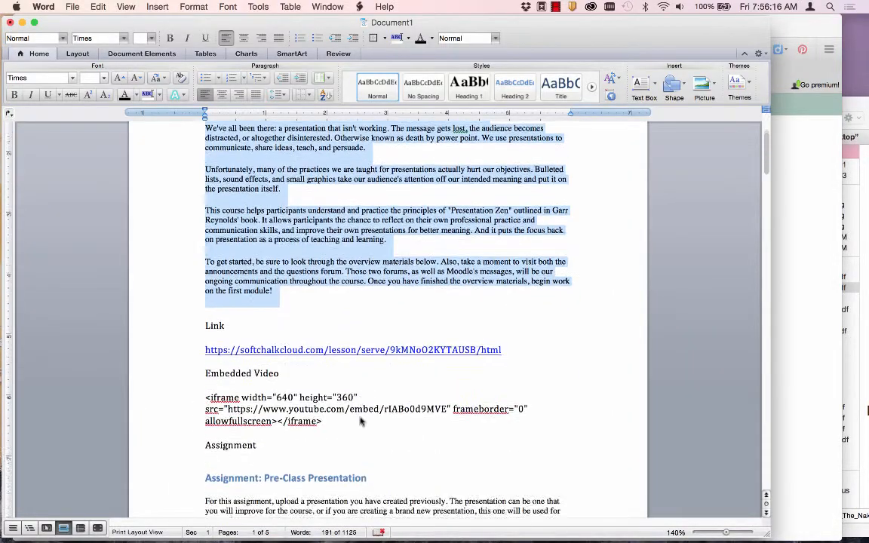
{"action": "left_click_drag", "start_coordinate": [344, 402], "coordinate": [198, 381]}
{"action": "key", "text": "super+c"}
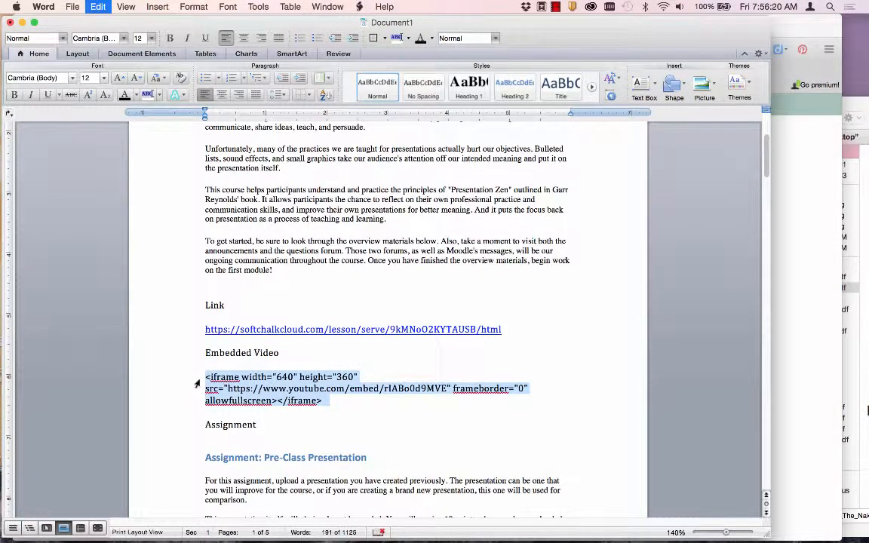
Step: Back in Firefox, paste the iframe code into the label's HTML source, update it, and save the label to the course
{"action": "key", "text": "super+Tab"}
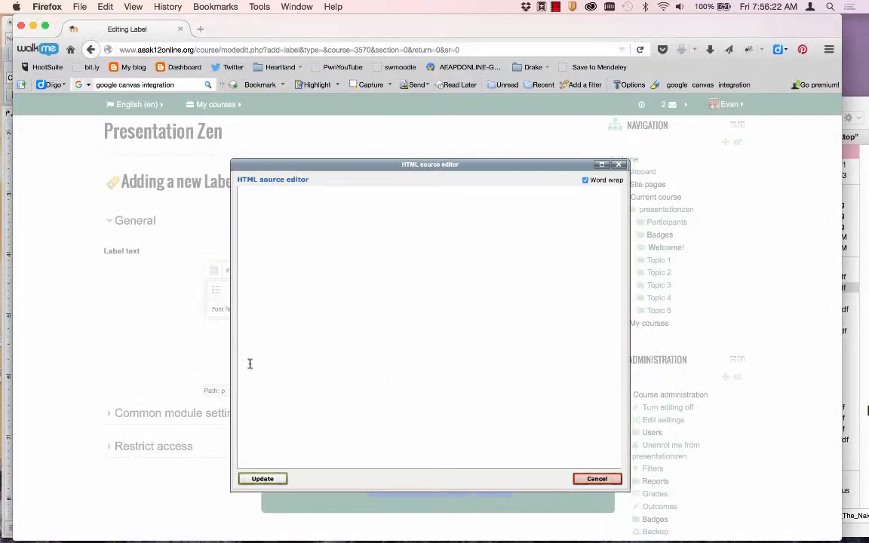
{"action": "key", "text": "super+v"}
{"action": "left_click", "coordinate": [274, 483]}
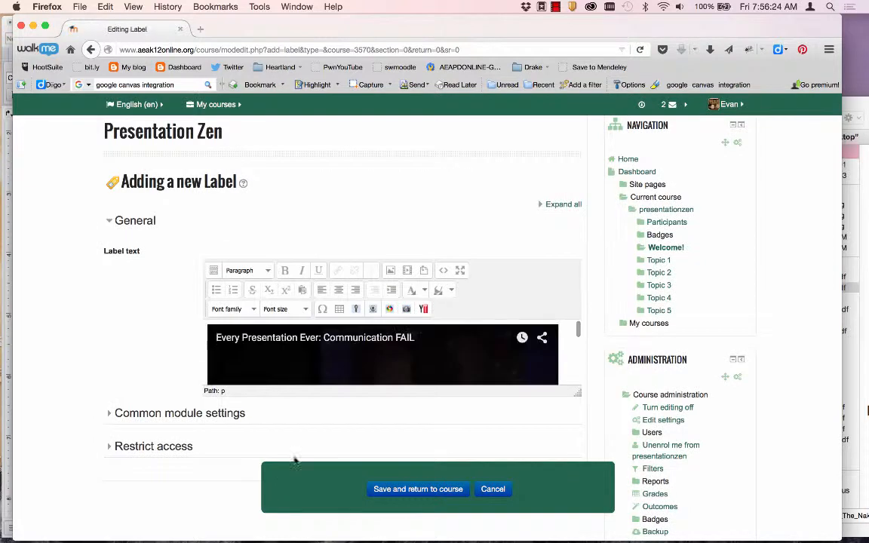
{"action": "scroll", "coordinate": [349, 425], "scroll_direction": "down", "scroll_amount": 2}
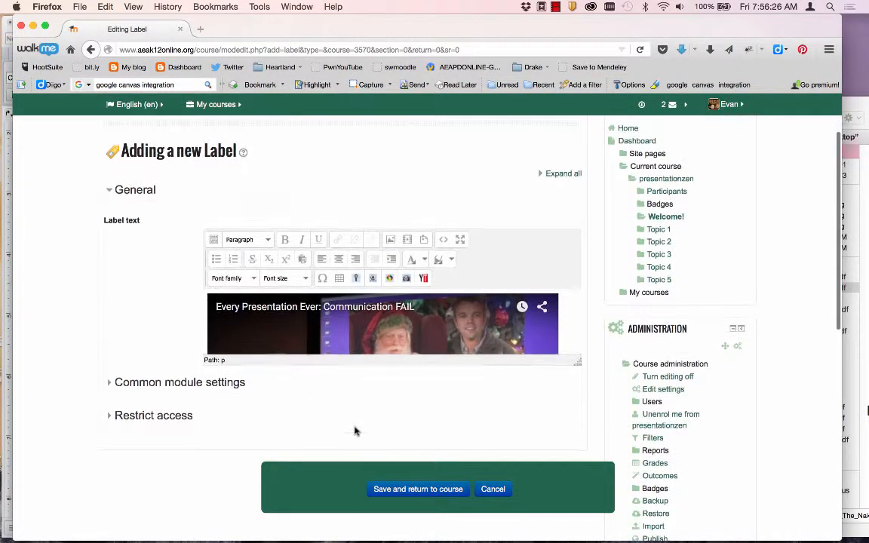
{"action": "left_click", "coordinate": [402, 489]}
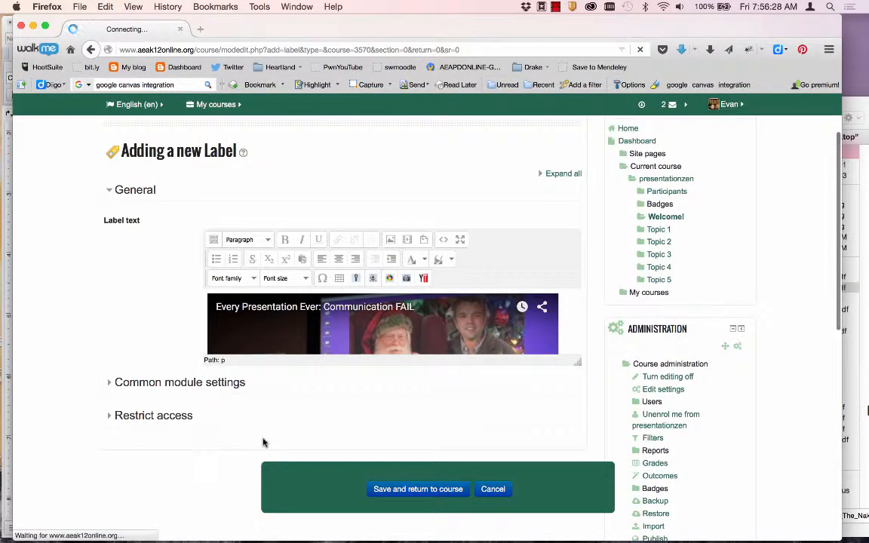
Step: Move the embedded video label above the News forum in the Welcome! section
{"action": "scroll", "coordinate": [264, 444], "scroll_direction": "down", "scroll_amount": 8}
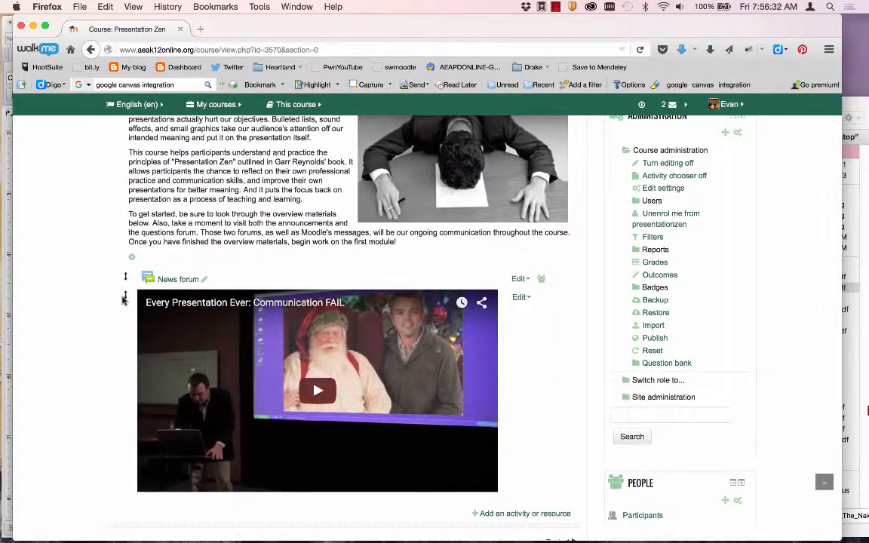
{"action": "left_click_drag", "start_coordinate": [125, 296], "coordinate": [129, 261]}
{"action": "left_click_drag", "start_coordinate": [126, 295], "coordinate": [124, 274]}
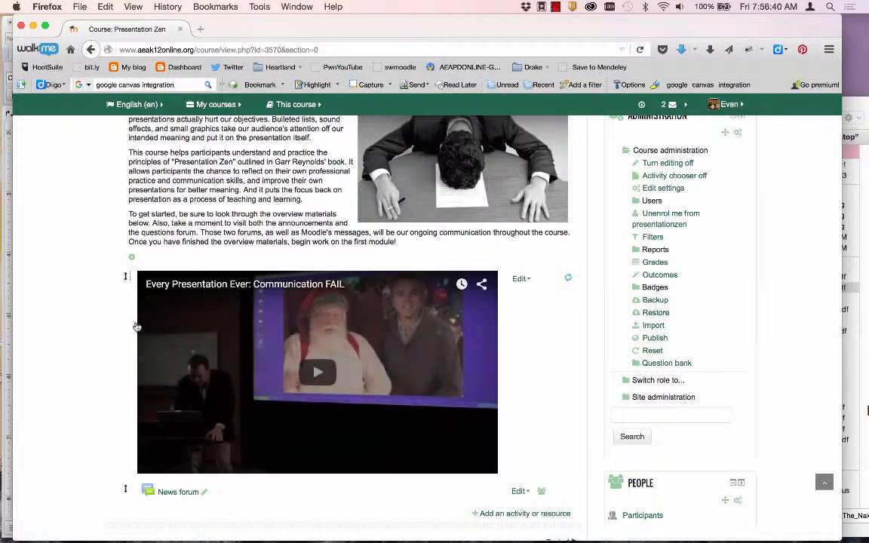
{"action": "scroll", "coordinate": [156, 484], "scroll_direction": "down", "scroll_amount": 2}
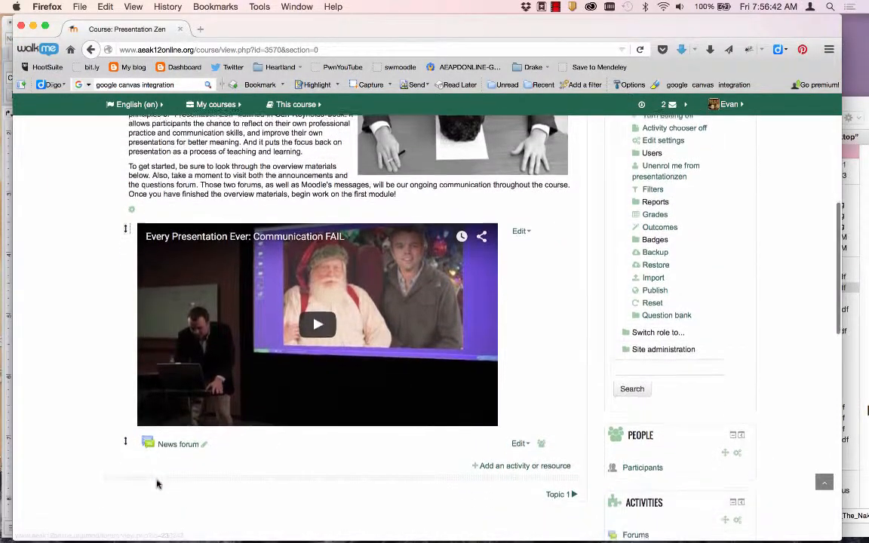
{"action": "scroll", "coordinate": [249, 454], "scroll_direction": "up", "scroll_amount": 3}
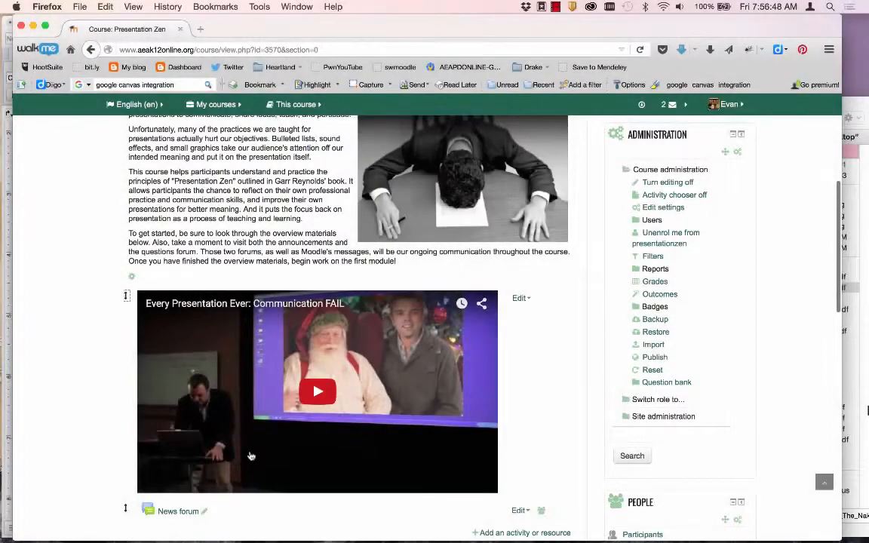
{"action": "scroll", "coordinate": [251, 455], "scroll_direction": "down", "scroll_amount": 3}
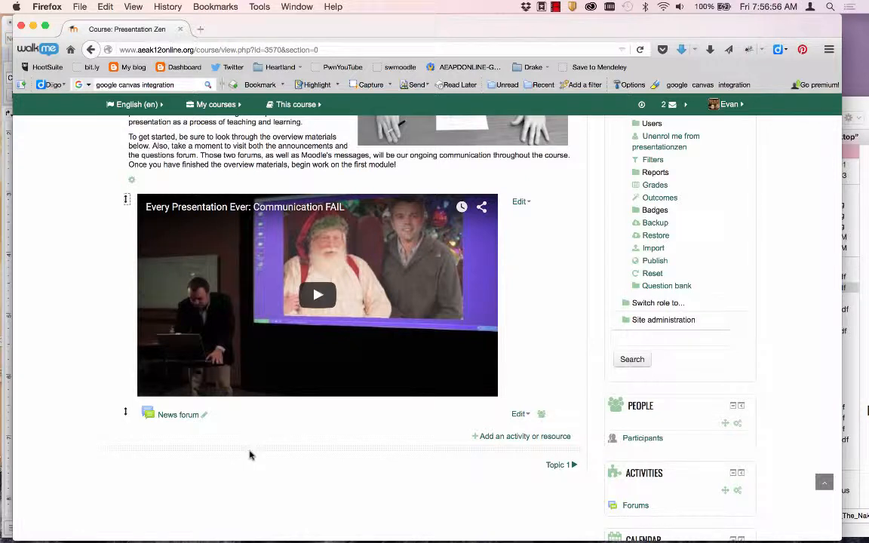
{"action": "left_click", "coordinate": [496, 440]}
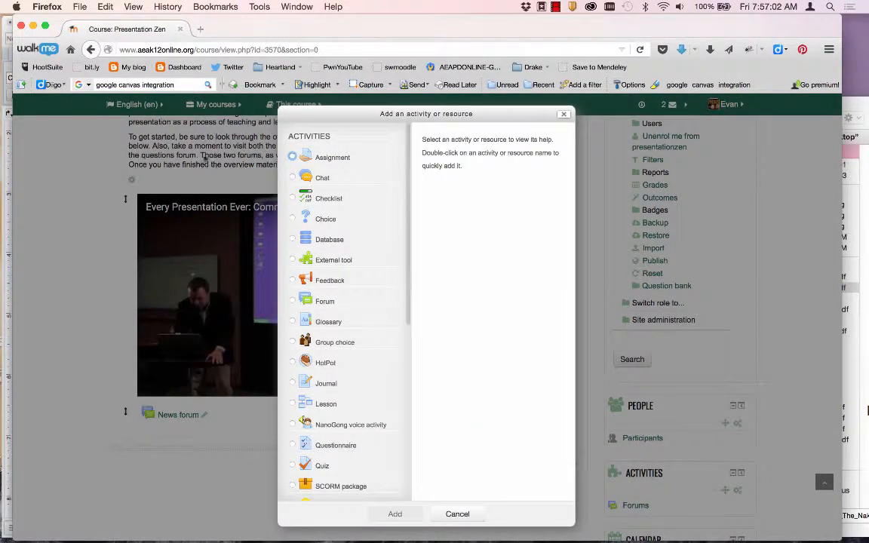
{"action": "left_click", "coordinate": [457, 514]}
{"action": "scroll", "coordinate": [356, 394], "scroll_direction": "up", "scroll_amount": 3}
{"action": "scroll", "coordinate": [359, 394], "scroll_direction": "up", "scroll_amount": 2}
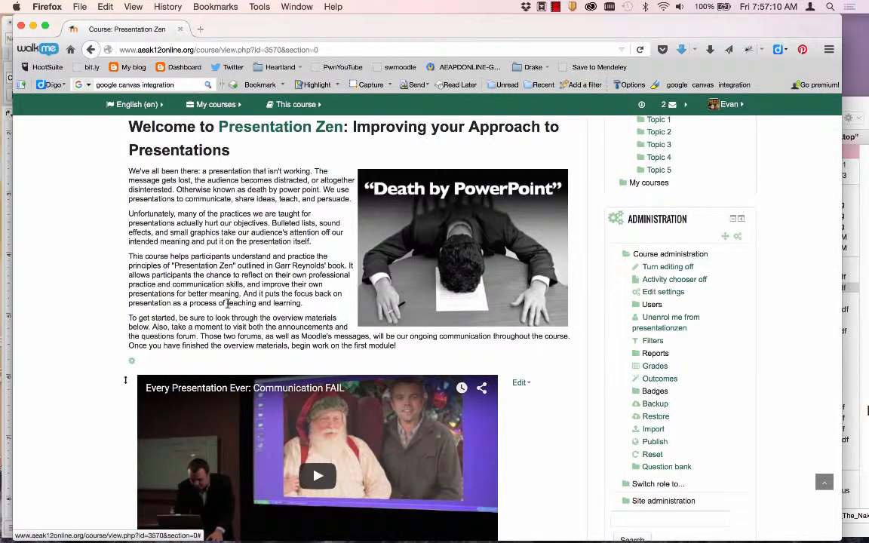
{"action": "scroll", "coordinate": [227, 303], "scroll_direction": "down", "scroll_amount": 6}
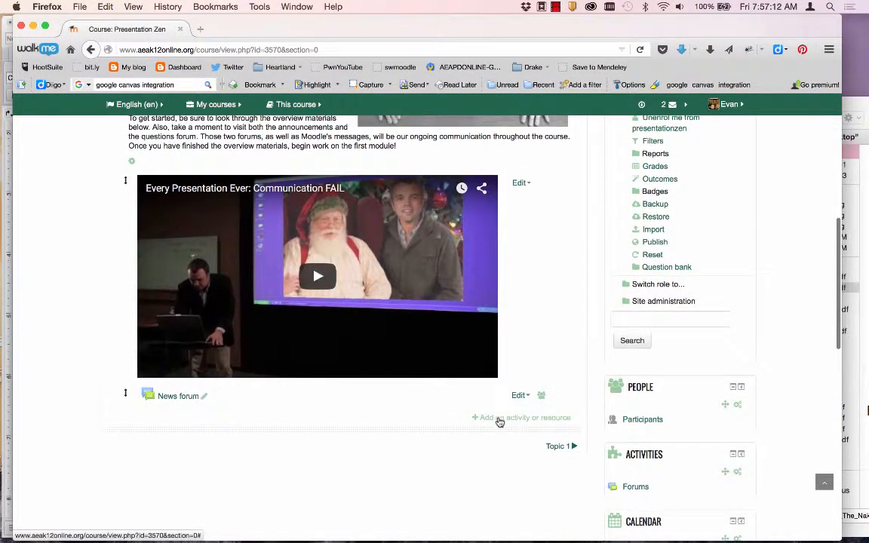
Step: Add a URL resource to the Welcome! section and name it Introductory Lesson
{"action": "left_click", "coordinate": [496, 418]}
{"action": "scroll", "coordinate": [358, 451], "scroll_direction": "down", "scroll_amount": 5}
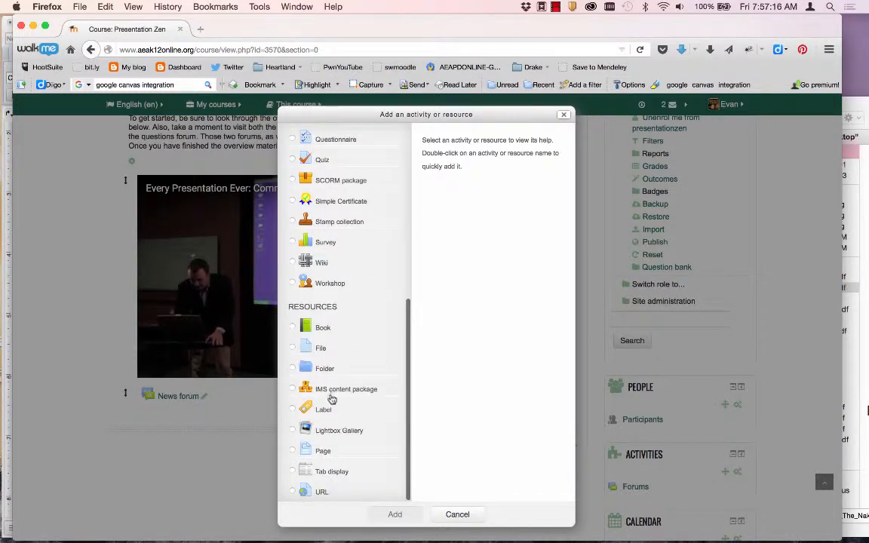
{"action": "left_click", "coordinate": [294, 491]}
{"action": "left_click", "coordinate": [393, 513]}
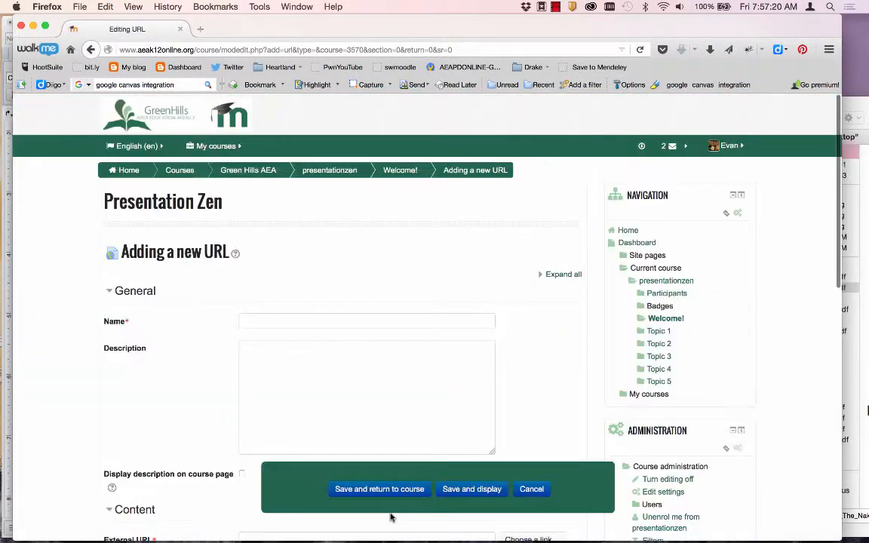
{"action": "left_click", "coordinate": [309, 319]}
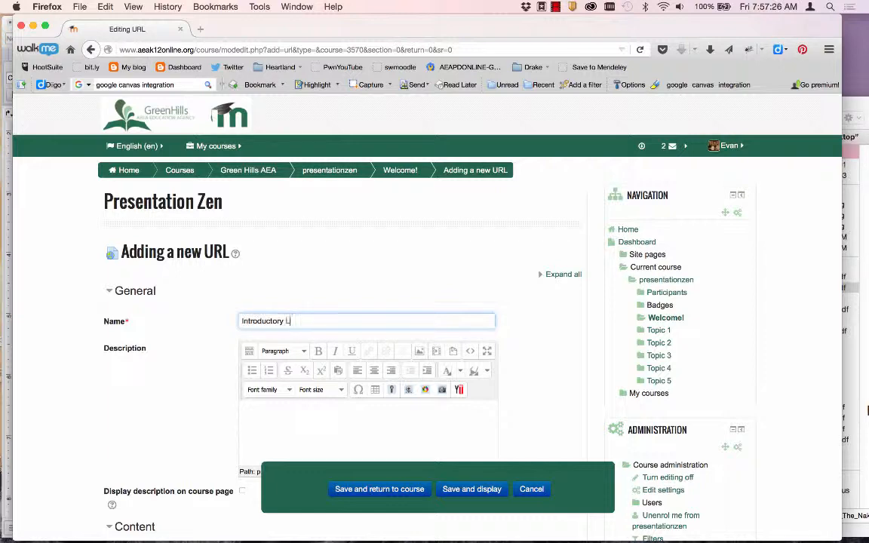
{"action": "type", "text": "esson"}
Step: Copy the softchalkcloud.com lesson link from the Word document and paste it as the resource's External URL in Firefox
{"action": "scroll", "coordinate": [310, 249], "scroll_direction": "down", "scroll_amount": 5}
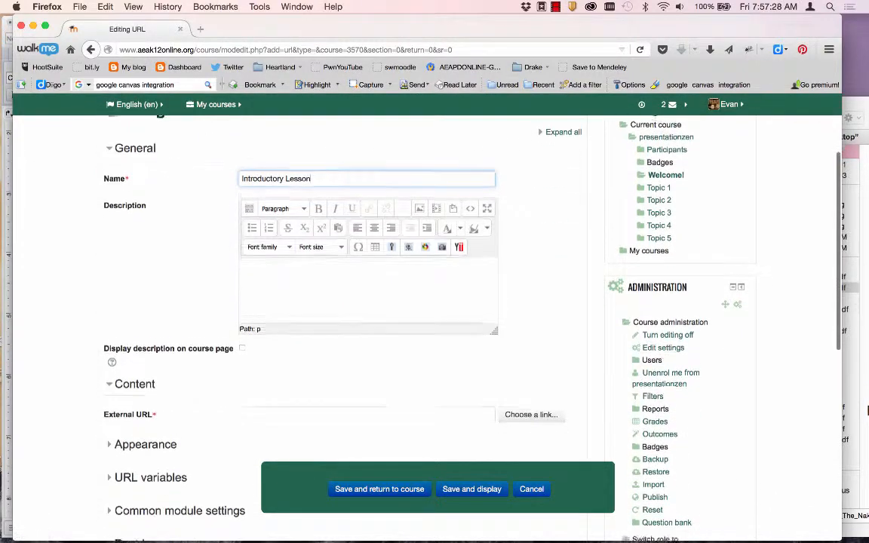
{"action": "left_click", "coordinate": [310, 249]}
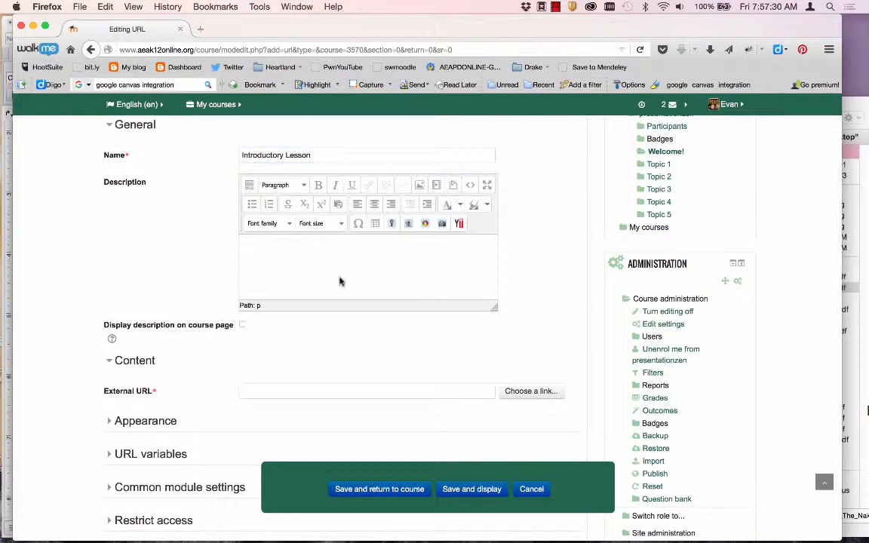
{"action": "scroll", "coordinate": [272, 319], "scroll_direction": "down", "scroll_amount": 1}
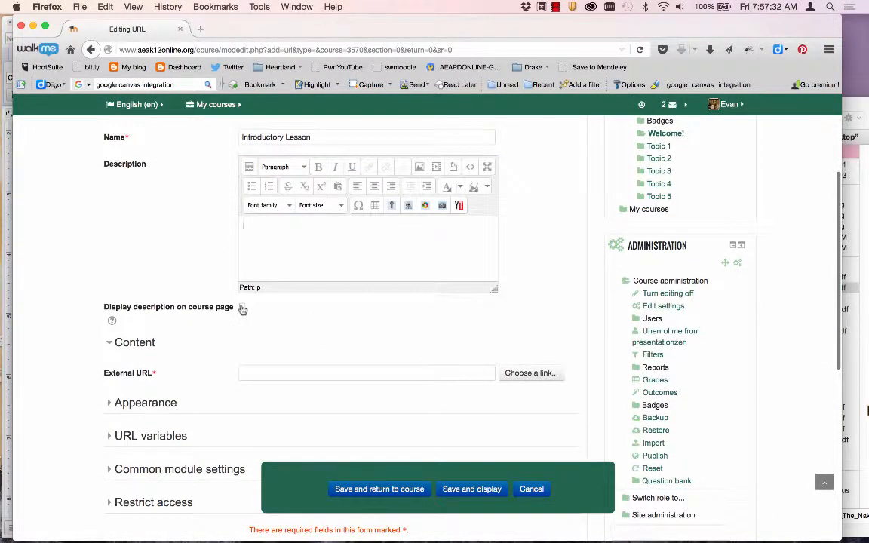
{"action": "scroll", "coordinate": [311, 326], "scroll_direction": "down", "scroll_amount": 2}
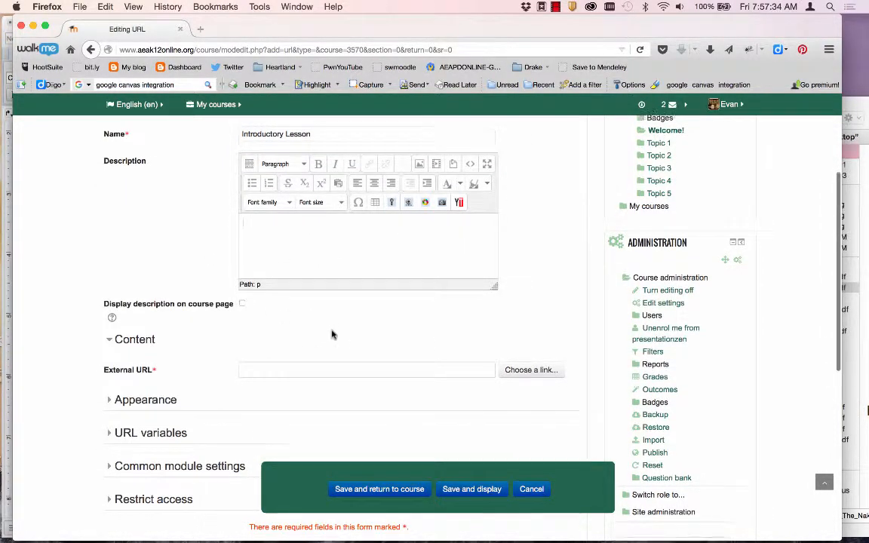
{"action": "left_click", "coordinate": [299, 328]}
{"action": "key", "text": "super+Tab"}
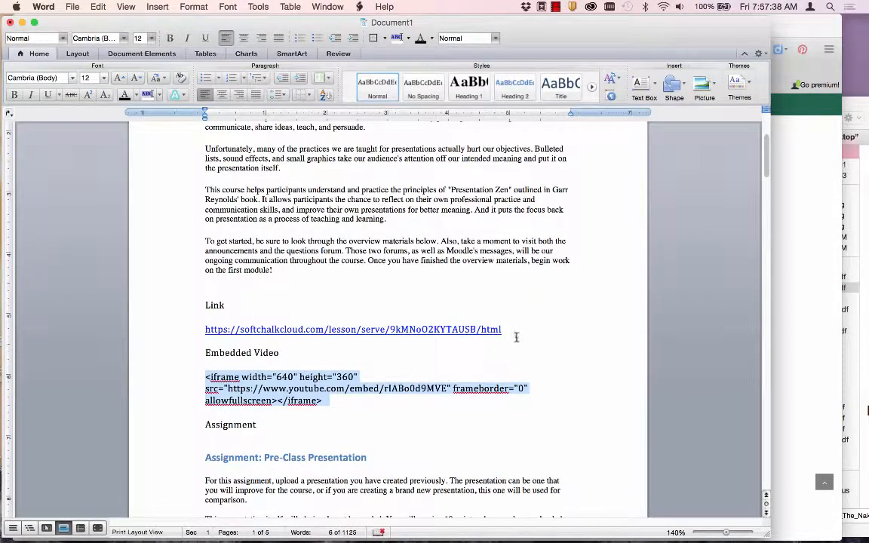
{"action": "left_click_drag", "start_coordinate": [502, 329], "coordinate": [209, 332]}
{"action": "key", "text": "super+c"}
{"action": "key", "text": "super+Tab"}
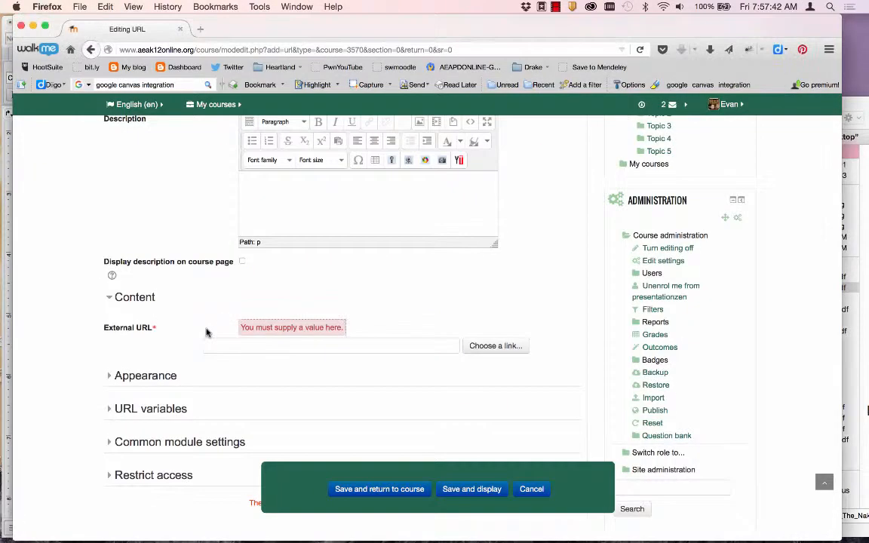
{"action": "left_click", "coordinate": [215, 345]}
{"action": "key", "text": "super+v"}
{"action": "scroll", "coordinate": [188, 344], "scroll_direction": "down", "scroll_amount": 3}
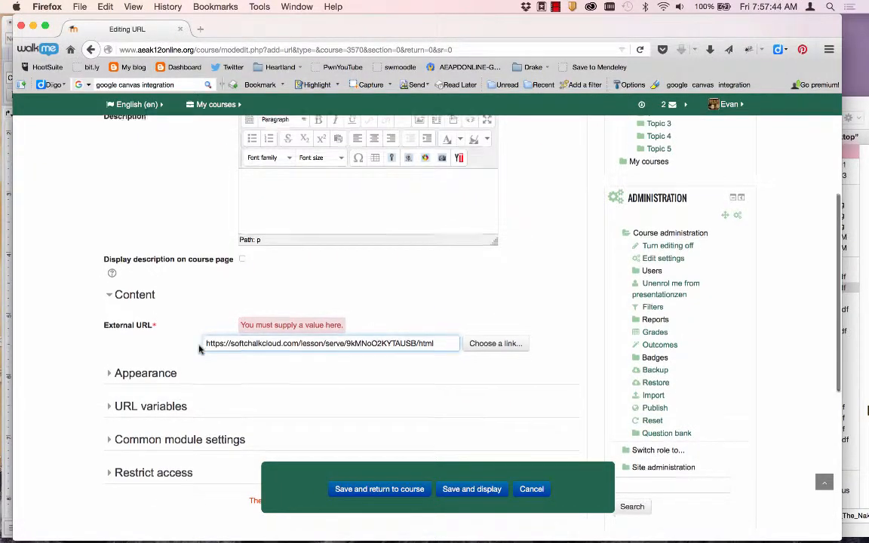
Step: Check the Display options in the Appearance settings, keep Automatic, and save and display the URL resource
{"action": "left_click", "coordinate": [111, 337]}
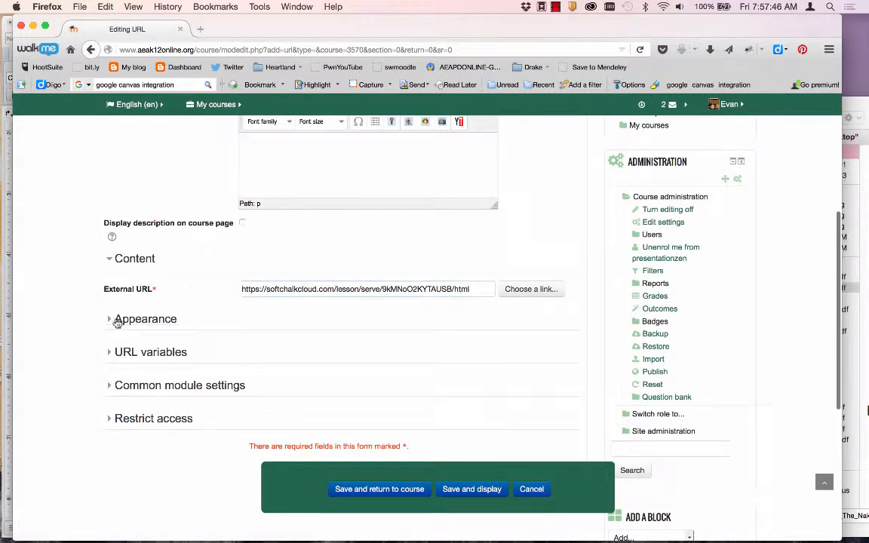
{"action": "left_click", "coordinate": [110, 321]}
{"action": "scroll", "coordinate": [179, 356], "scroll_direction": "down", "scroll_amount": 4}
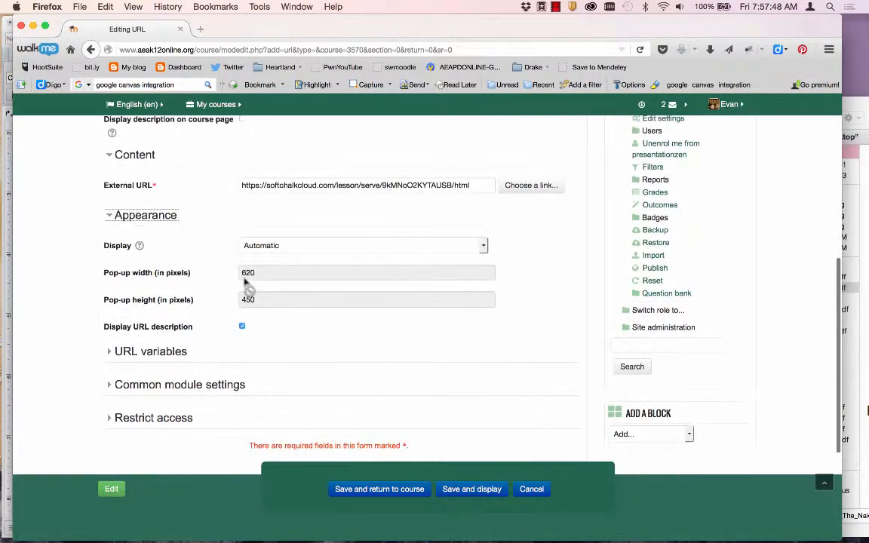
{"action": "left_click", "coordinate": [272, 249]}
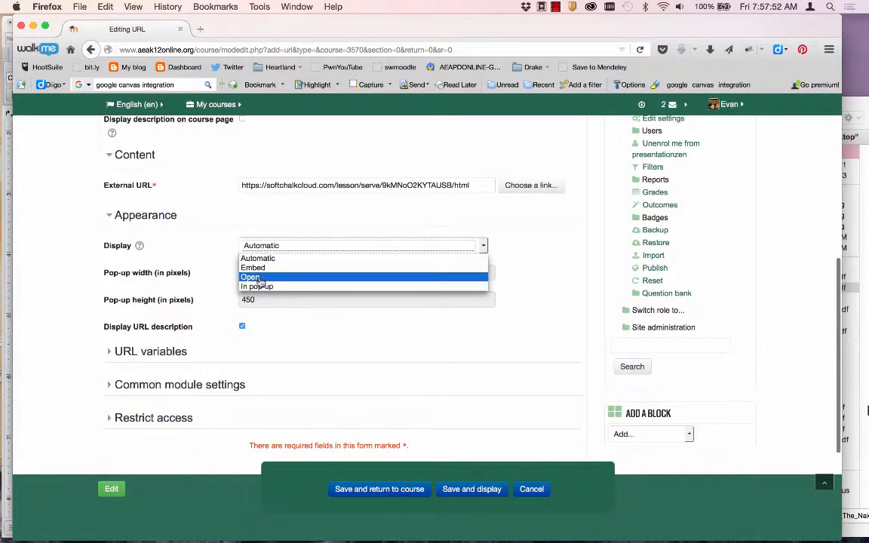
{"action": "left_click", "coordinate": [199, 232]}
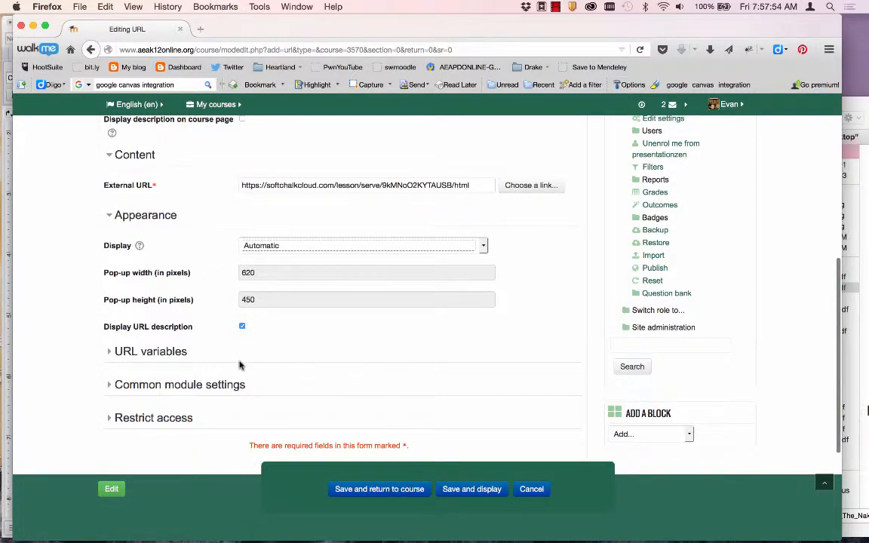
{"action": "scroll", "coordinate": [264, 384], "scroll_direction": "down", "scroll_amount": 1}
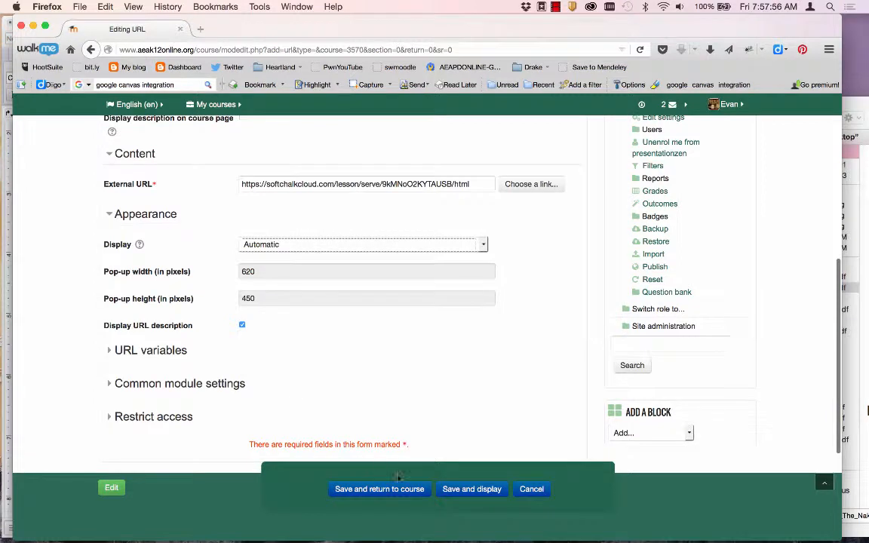
{"action": "left_click", "coordinate": [458, 491]}
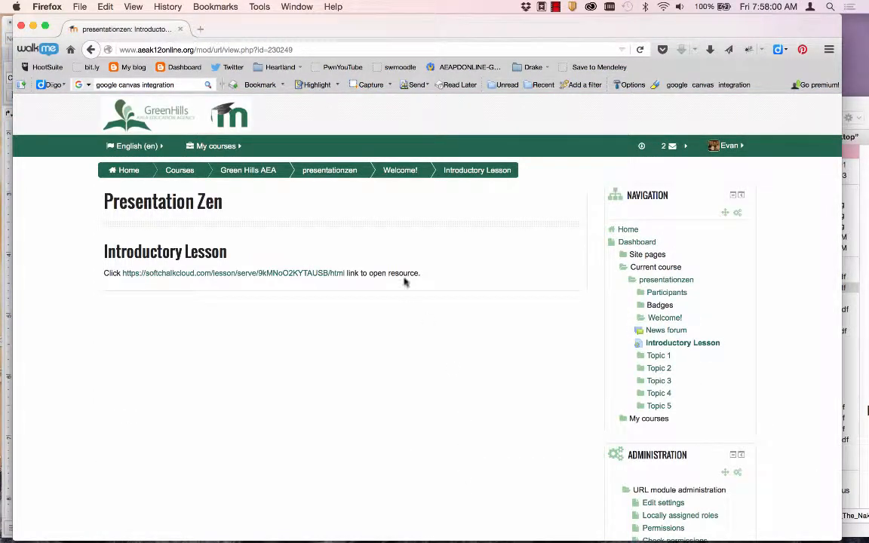
Step: Return to the Welcome! section and open the Introductory Lesson link to test it
{"action": "left_click", "coordinate": [412, 174]}
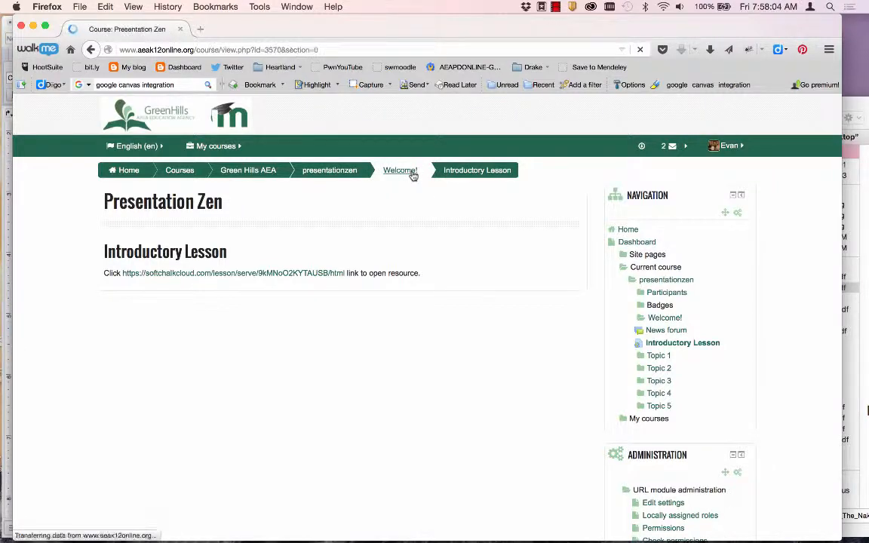
{"action": "scroll", "coordinate": [377, 391], "scroll_direction": "down", "scroll_amount": 10}
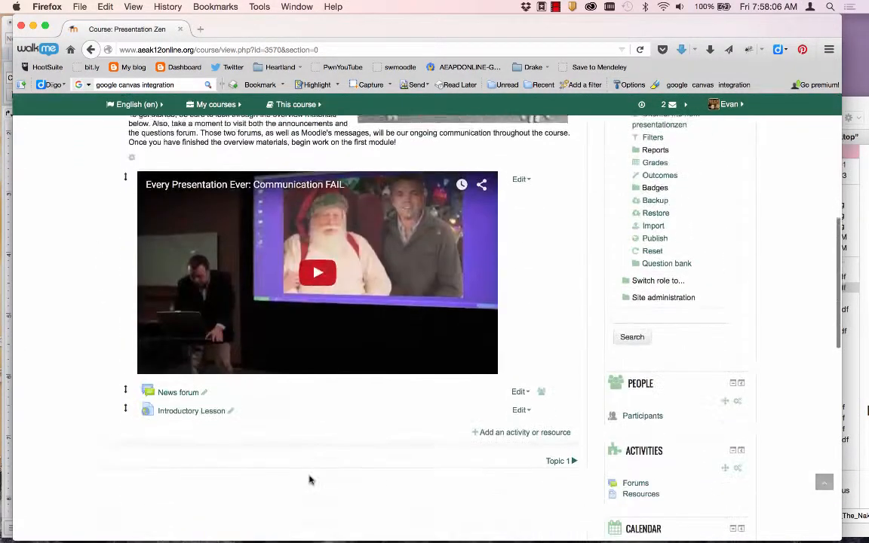
{"action": "left_click", "coordinate": [210, 377]}
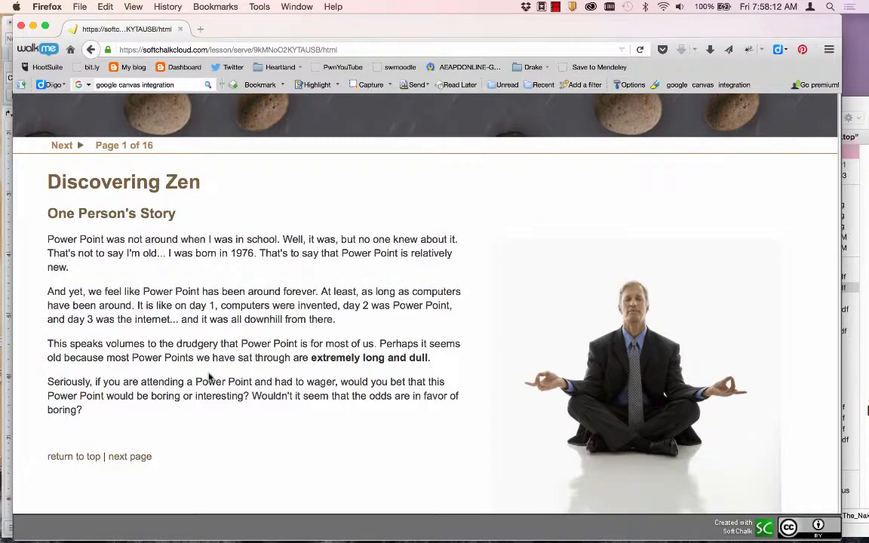
Step: Return from the SoftChalk lesson to the course page and review the Welcome! section's text, video and activity links
{"action": "key", "text": "super+Left"}
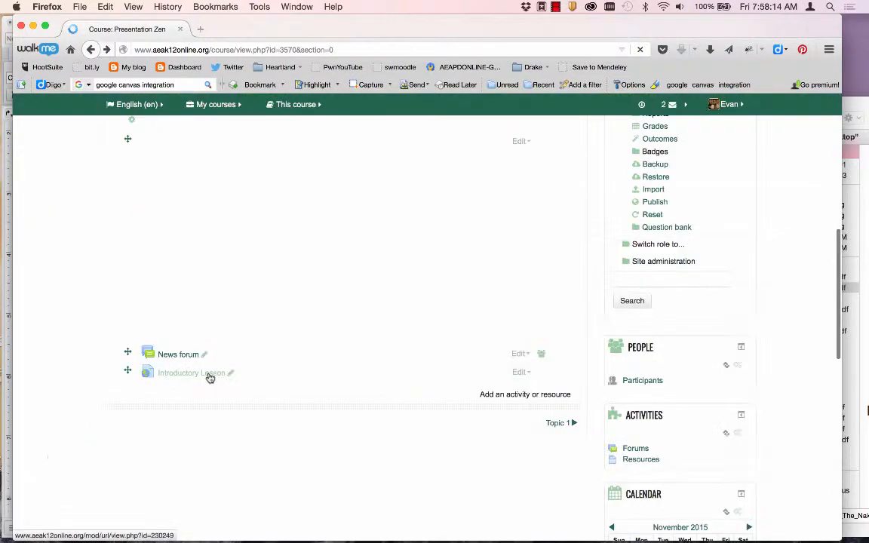
{"action": "scroll", "coordinate": [210, 377], "scroll_direction": "up", "scroll_amount": 4}
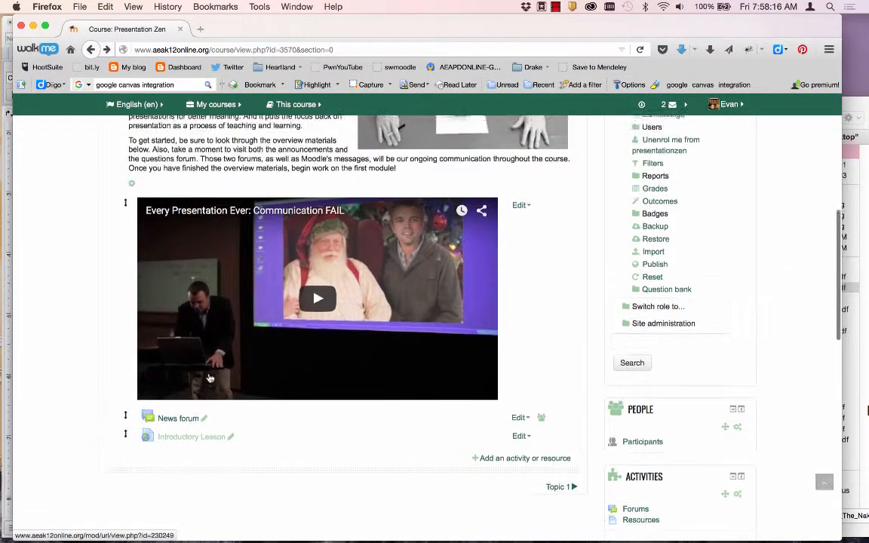
{"action": "scroll", "coordinate": [210, 377], "scroll_direction": "up", "scroll_amount": 3}
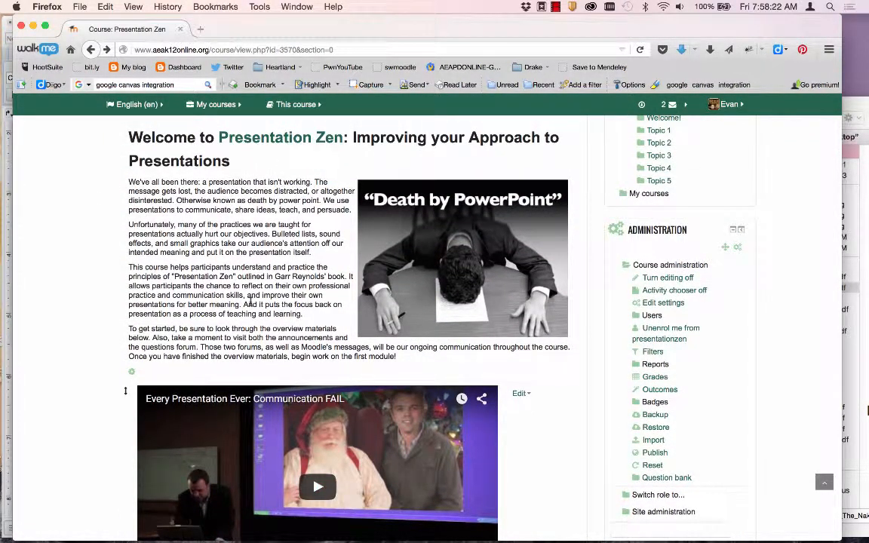
{"action": "scroll", "coordinate": [242, 301], "scroll_direction": "down", "scroll_amount": 4}
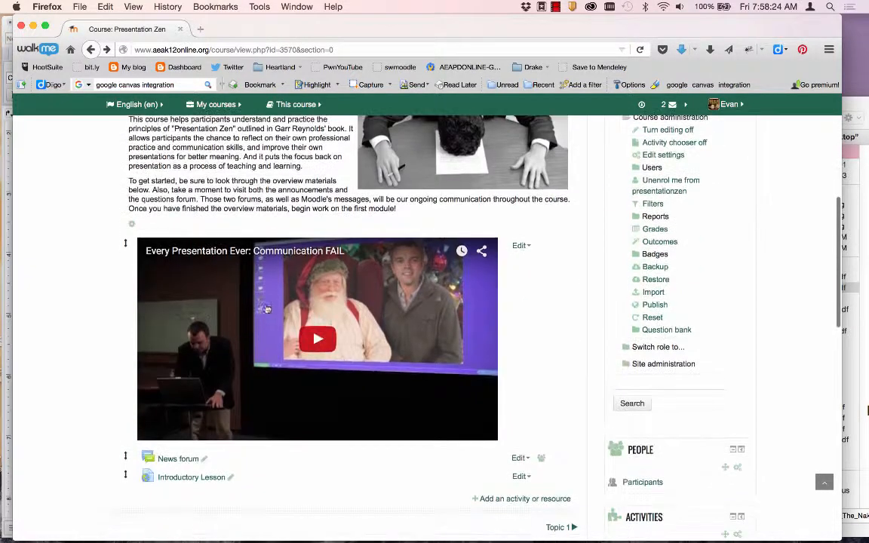
{"action": "scroll", "coordinate": [243, 320], "scroll_direction": "down", "scroll_amount": 3}
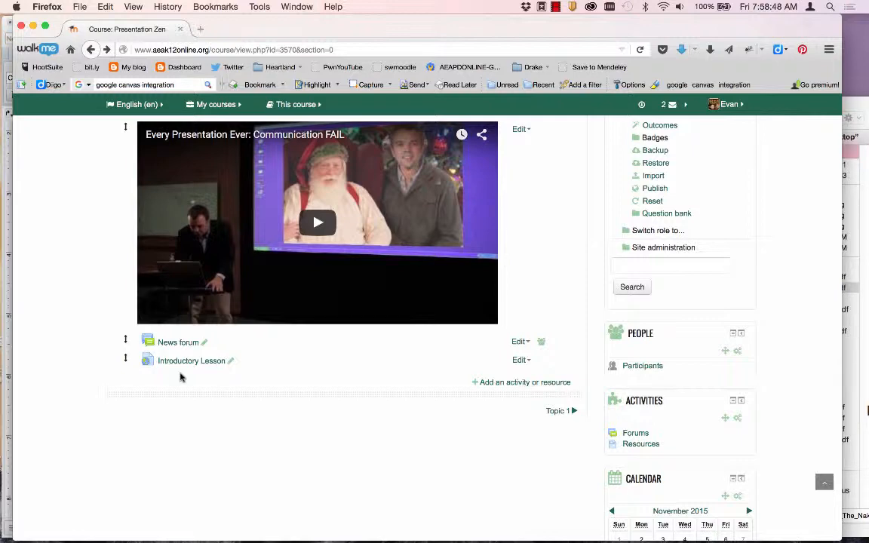
{"action": "scroll", "coordinate": [180, 377], "scroll_direction": "up", "scroll_amount": 3}
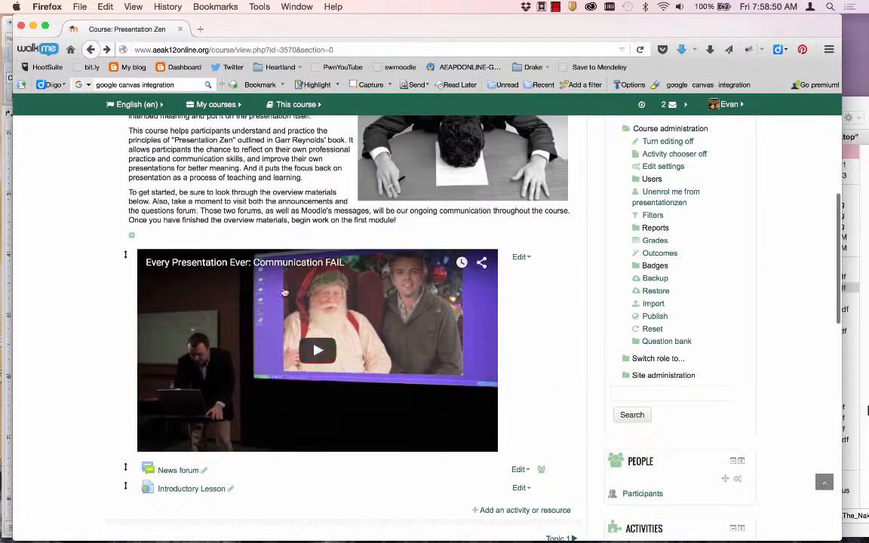
{"action": "scroll", "coordinate": [284, 294], "scroll_direction": "down", "scroll_amount": 1}
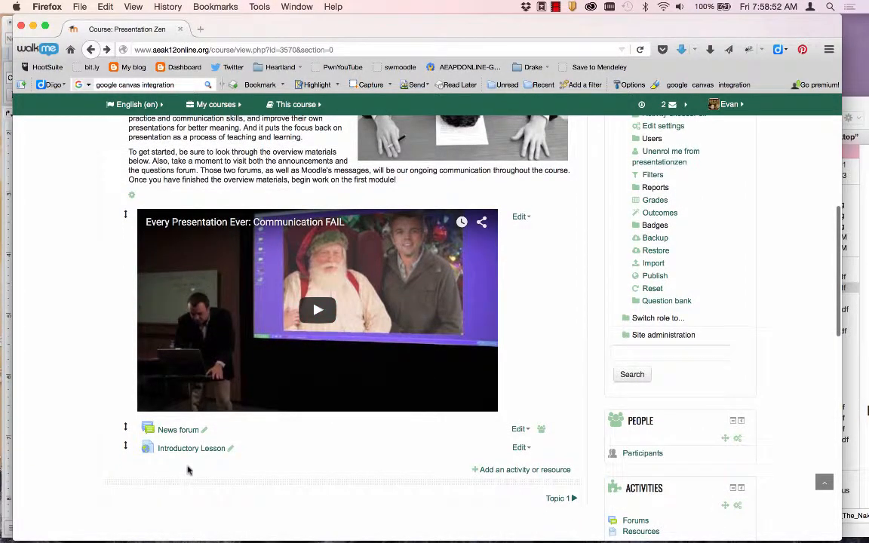
Step: Add a Page resource to the Welcome! section
{"action": "left_click", "coordinate": [494, 469]}
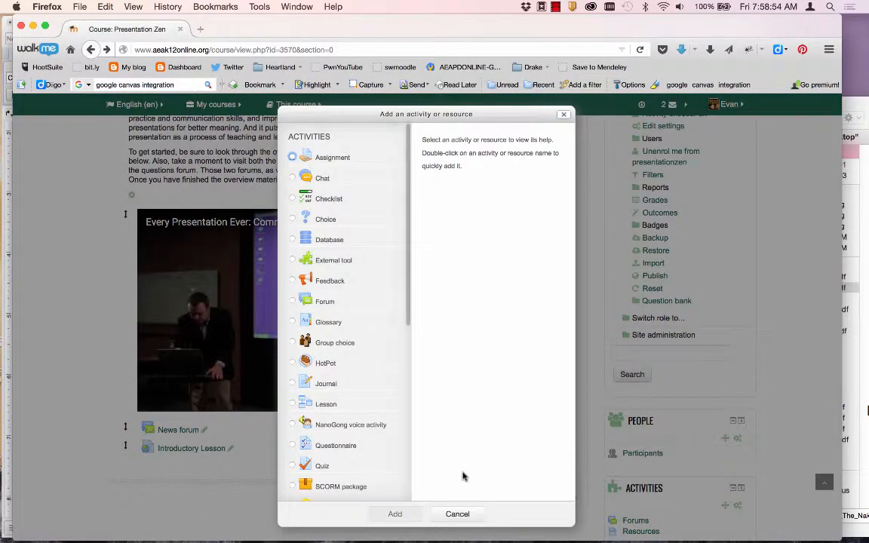
{"action": "scroll", "coordinate": [370, 475], "scroll_direction": "down", "scroll_amount": 5}
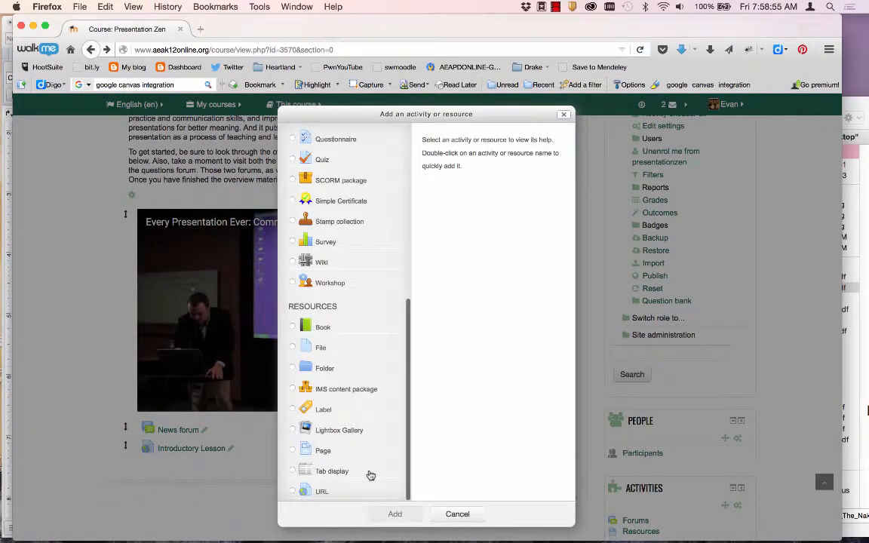
{"action": "left_click", "coordinate": [323, 451]}
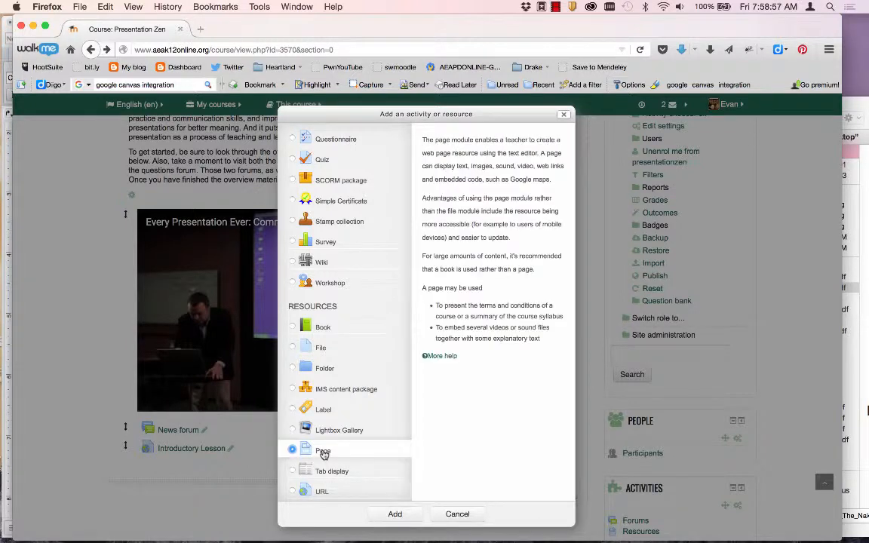
{"action": "left_click", "coordinate": [395, 514]}
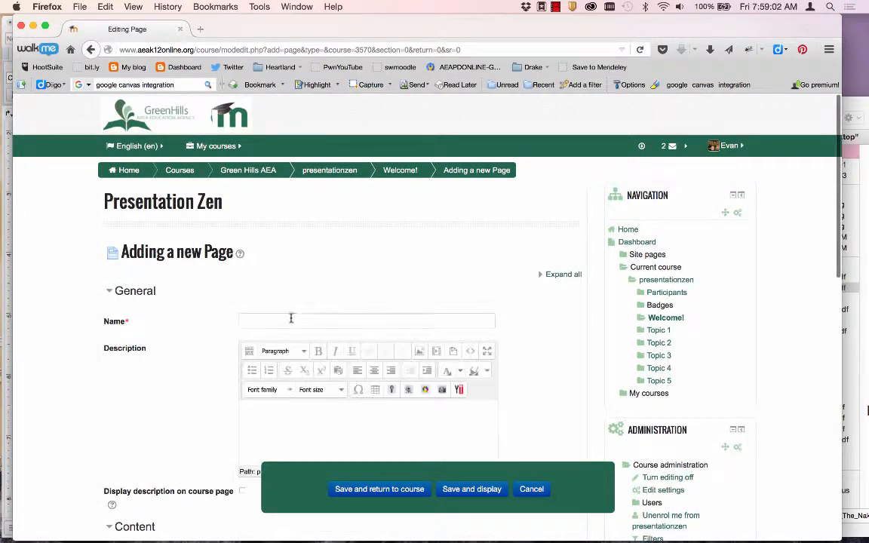
{"action": "left_click", "coordinate": [290, 318]}
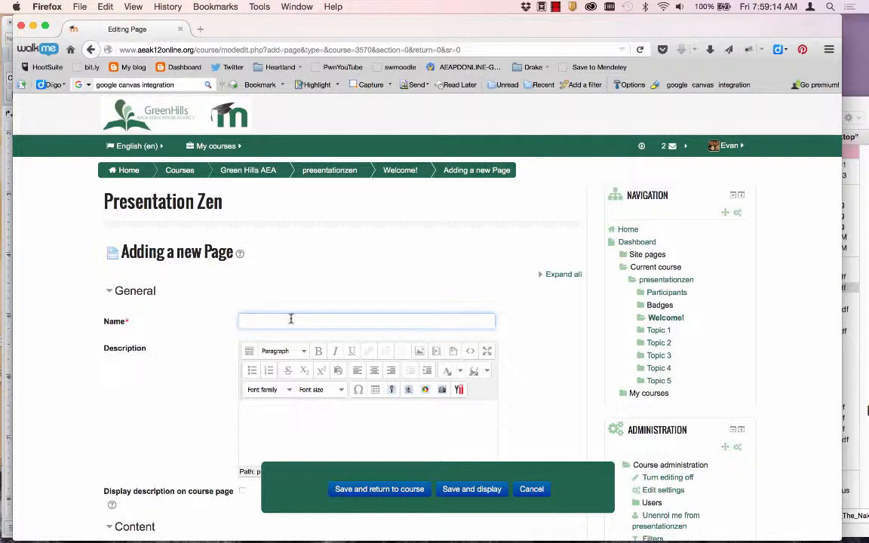
Step: Copy the Good Presentations & Copyright heading and introductory paragraph from the Word document and paste them into the Page content in Firefox
{"action": "key", "text": "super+Tab"}
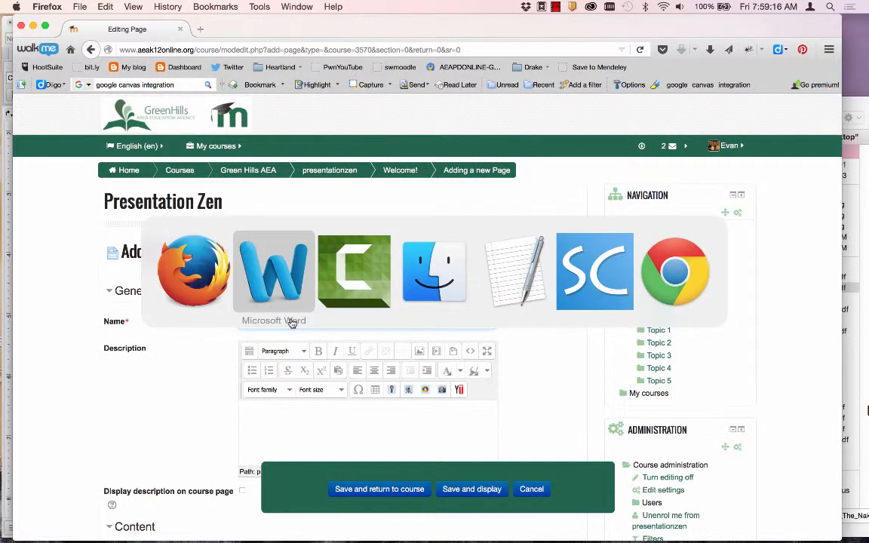
{"action": "scroll", "coordinate": [294, 414], "scroll_direction": "down", "scroll_amount": 5}
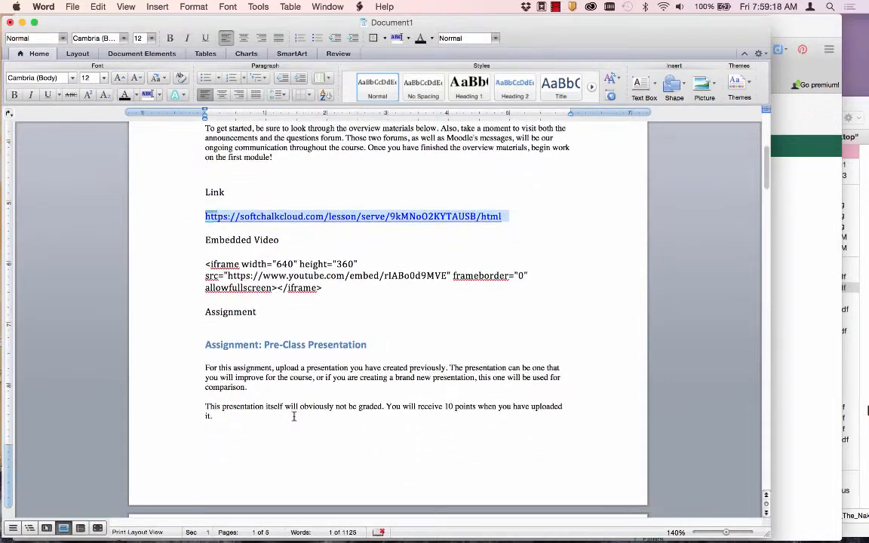
{"action": "scroll", "coordinate": [295, 416], "scroll_direction": "down", "scroll_amount": 10}
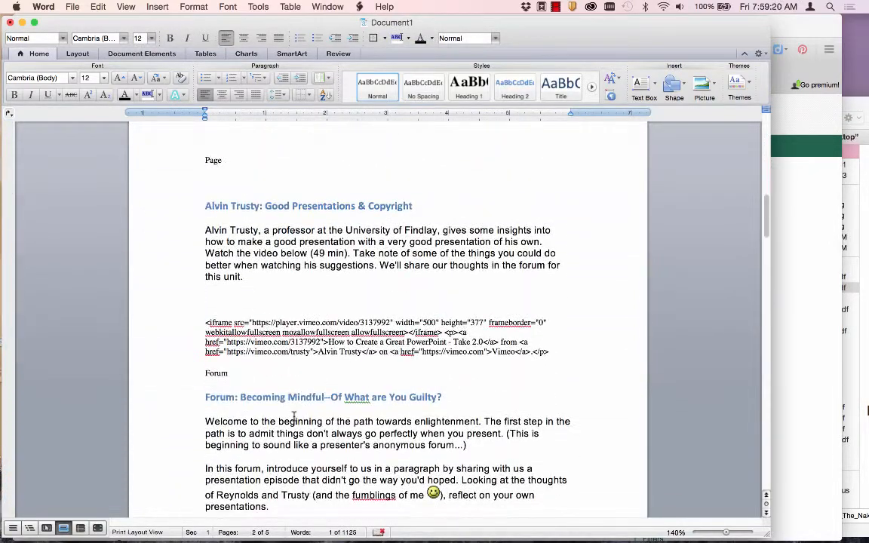
{"action": "left_click_drag", "start_coordinate": [251, 277], "coordinate": [203, 214]}
{"action": "key", "text": "super+c"}
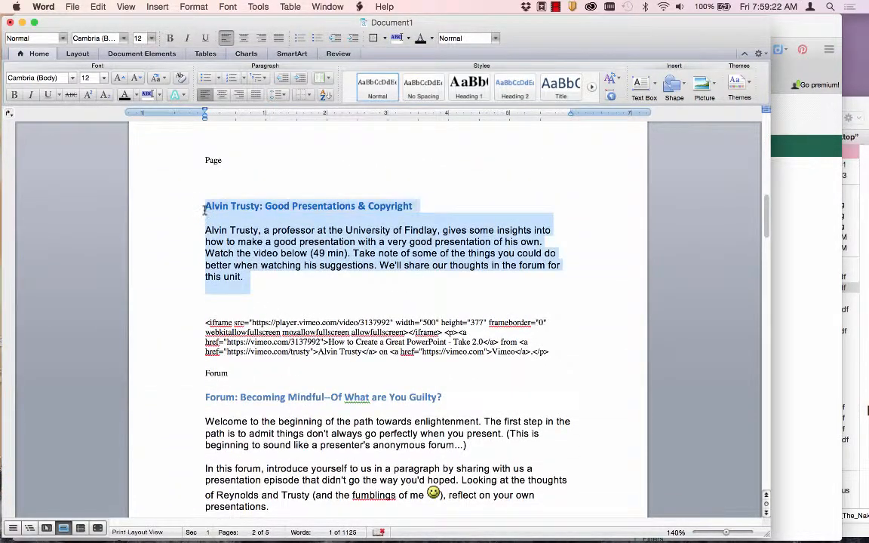
{"action": "key", "text": "super+Tab"}
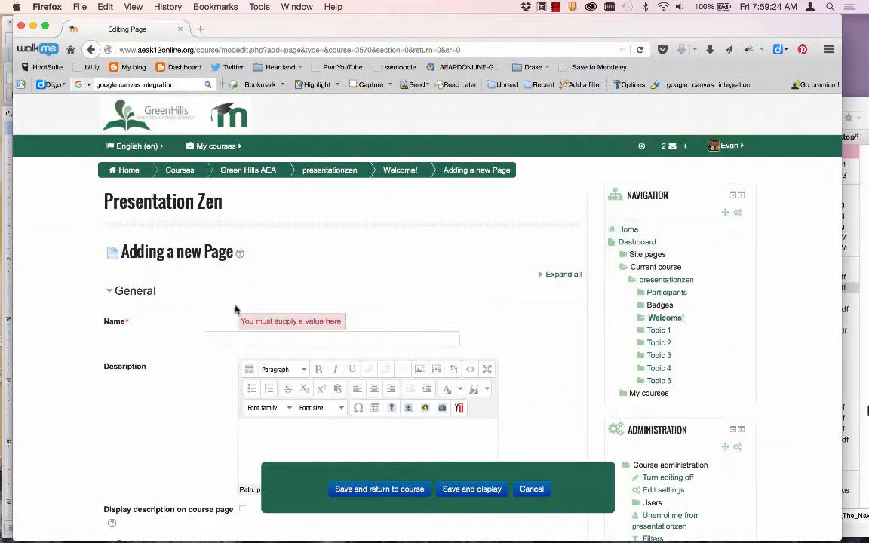
{"action": "scroll", "coordinate": [254, 409], "scroll_direction": "down", "scroll_amount": 2}
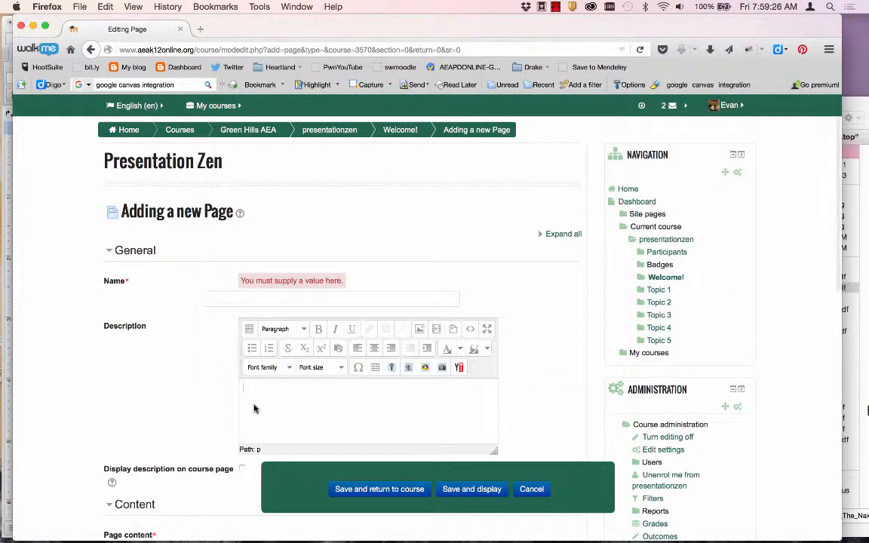
{"action": "scroll", "coordinate": [253, 409], "scroll_direction": "down", "scroll_amount": 3}
{"action": "left_click", "coordinate": [227, 477]}
{"action": "key", "text": "super+v"}
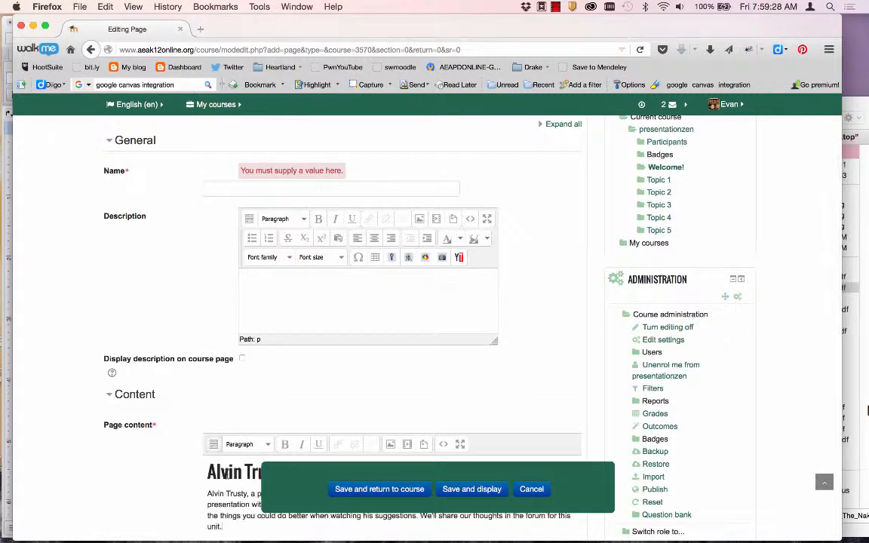
Step: Copy the Good Presentations & Copyright heading from the page content and paste it as the page's Name
{"action": "scroll", "coordinate": [227, 477], "scroll_direction": "down", "scroll_amount": 2}
{"action": "left_click_drag", "start_coordinate": [530, 401], "coordinate": [205, 394]}
{"action": "key", "text": "super+c"}
{"action": "scroll", "coordinate": [235, 227], "scroll_direction": "up", "scroll_amount": 3}
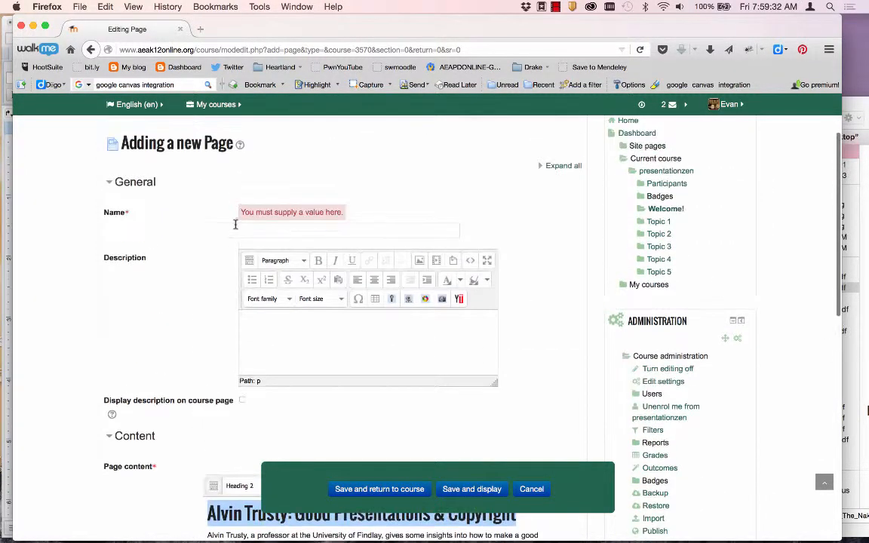
{"action": "left_click", "coordinate": [239, 230]}
{"action": "key", "text": "super+v"}
Step: Copy the Vimeo embed code from the Word document and insert it after the paragraph in the Page content's HTML source in Firefox
{"action": "scroll", "coordinate": [211, 316], "scroll_direction": "down", "scroll_amount": 8}
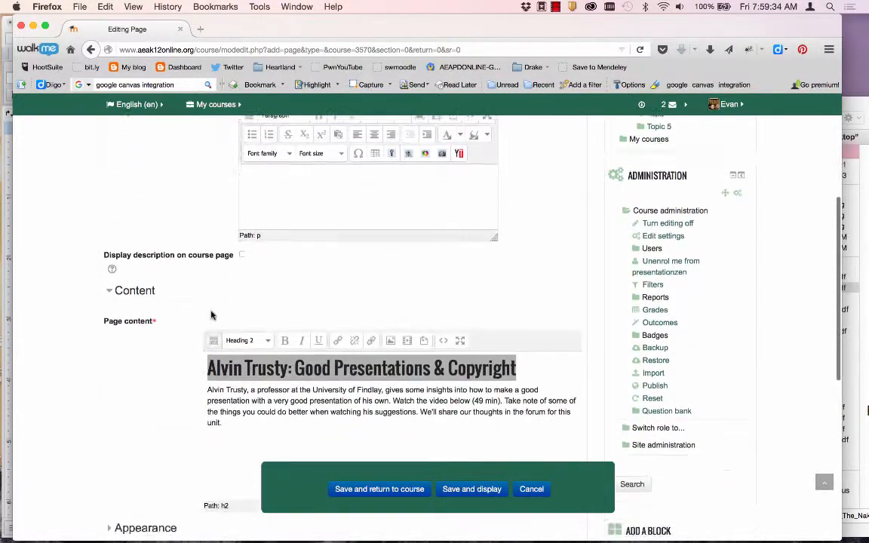
{"action": "scroll", "coordinate": [226, 298], "scroll_direction": "down", "scroll_amount": 1}
{"action": "left_click", "coordinate": [239, 279]}
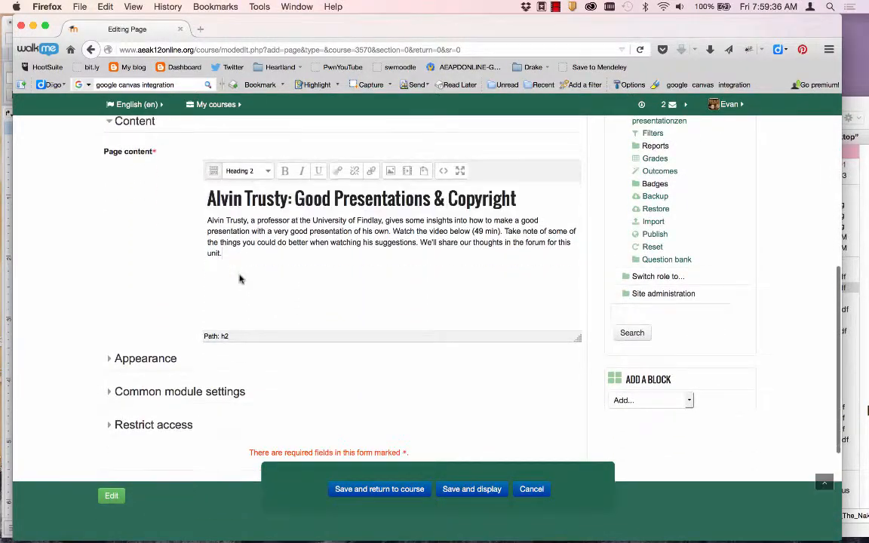
{"action": "left_click", "coordinate": [444, 172]}
{"action": "key", "text": "super+Tab"}
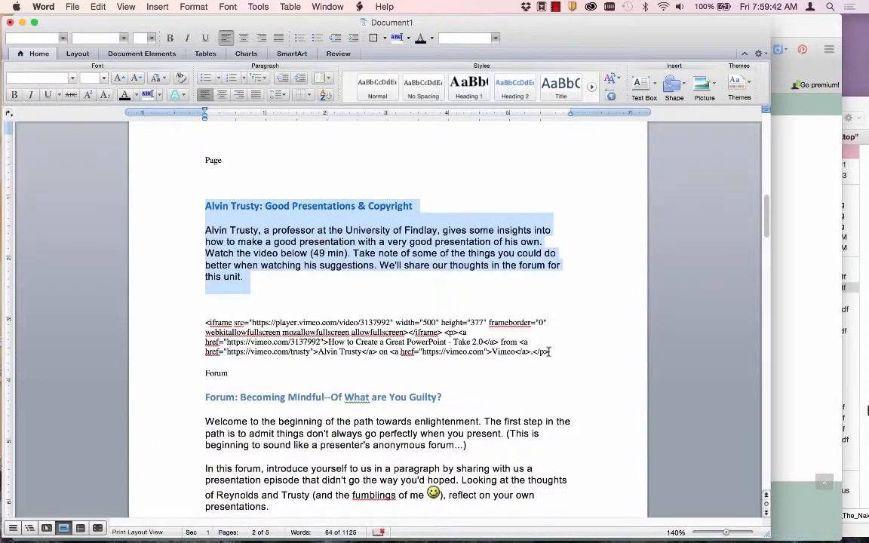
{"action": "left_click_drag", "start_coordinate": [549, 351], "coordinate": [194, 328]}
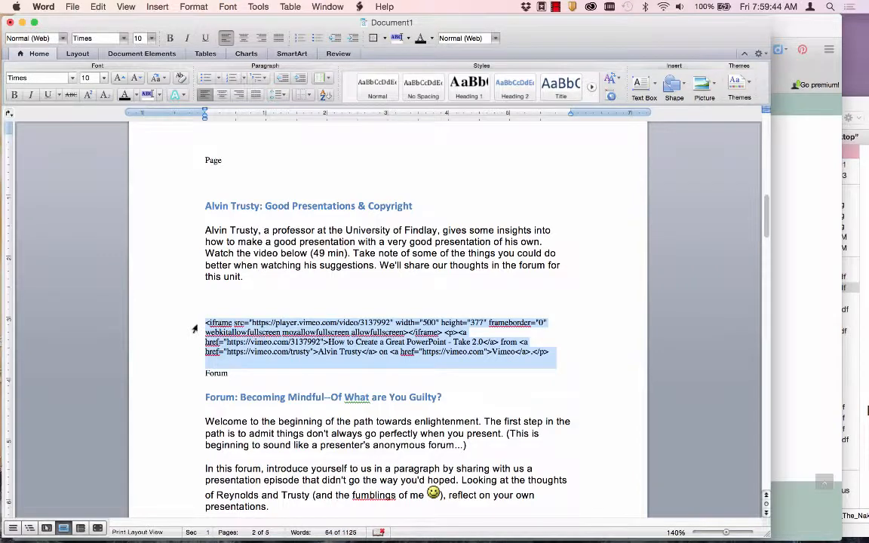
{"action": "key", "text": "super+Tab"}
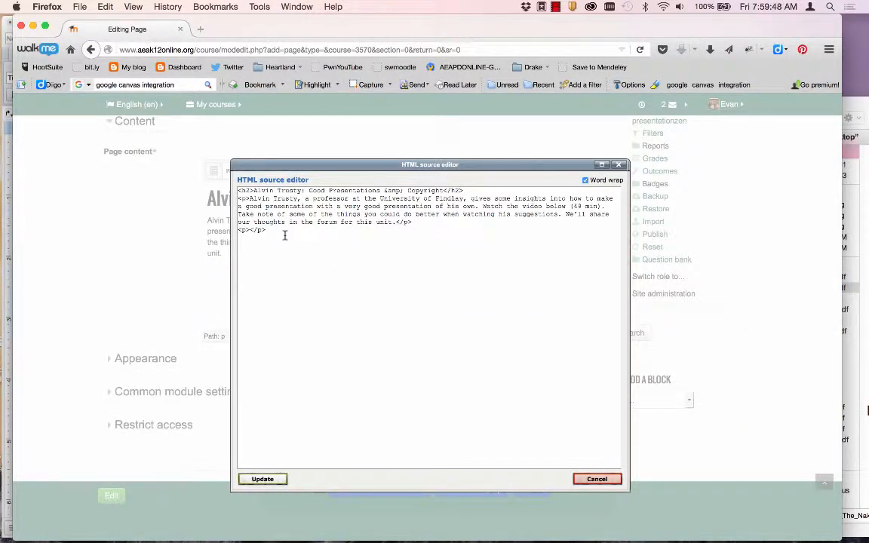
{"action": "key", "text": "super+v"}
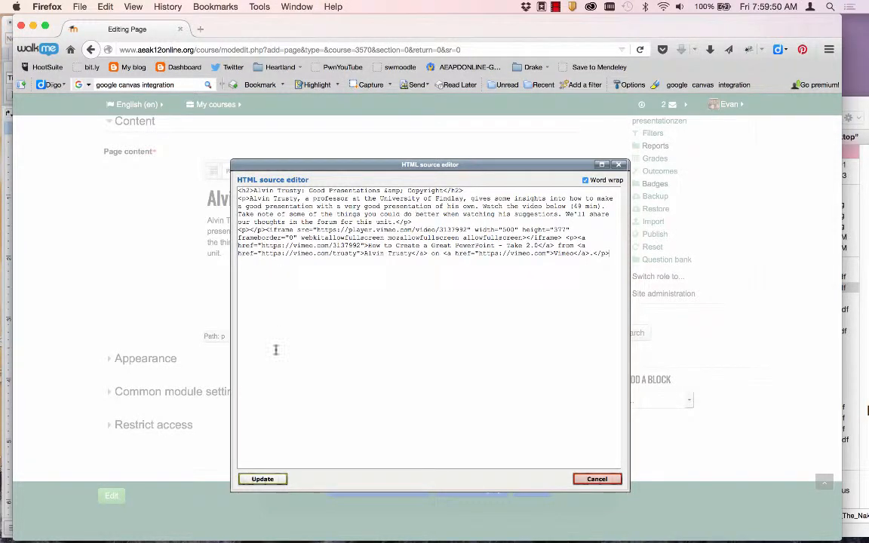
{"action": "left_click", "coordinate": [262, 479]}
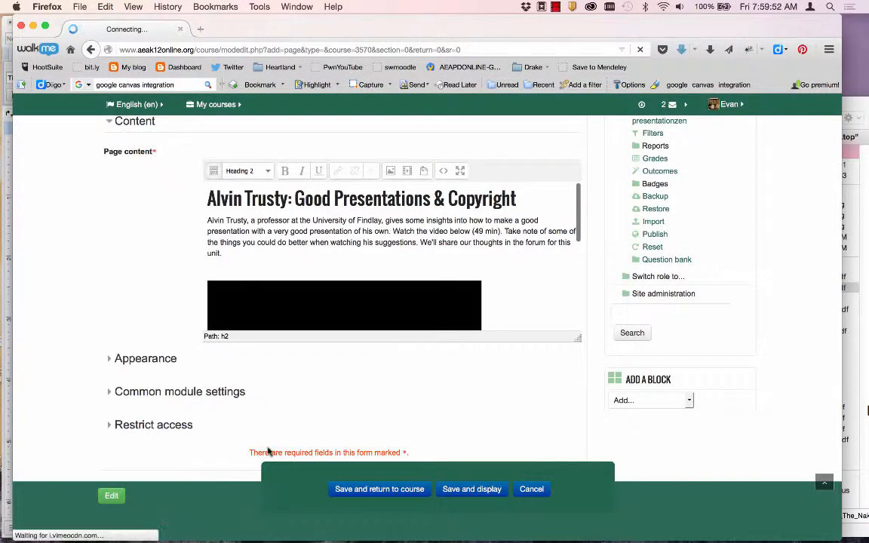
Step: Check the Appearance settings, keep Display page name enabled, then save and display the page to review it
{"action": "scroll", "coordinate": [288, 373], "scroll_direction": "down", "scroll_amount": 2}
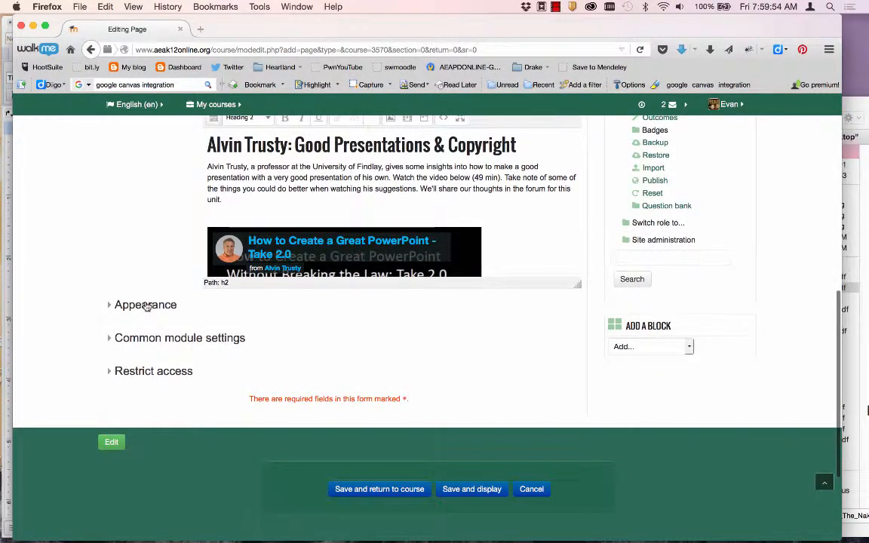
{"action": "left_click", "coordinate": [145, 304]}
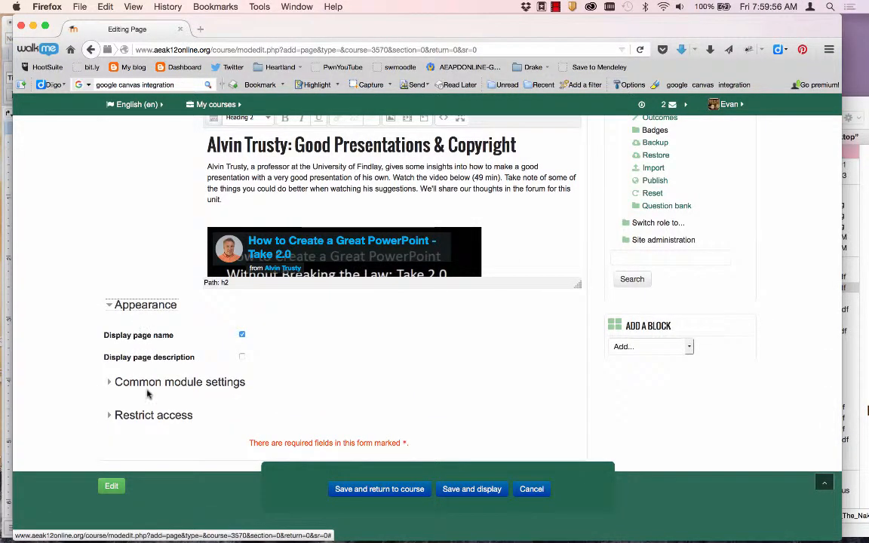
{"action": "left_click", "coordinate": [146, 306]}
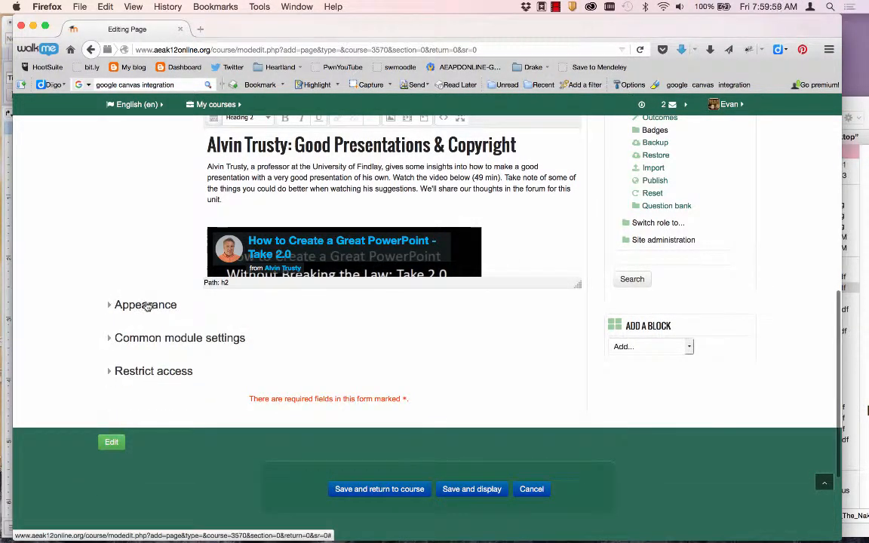
{"action": "left_click", "coordinate": [472, 488]}
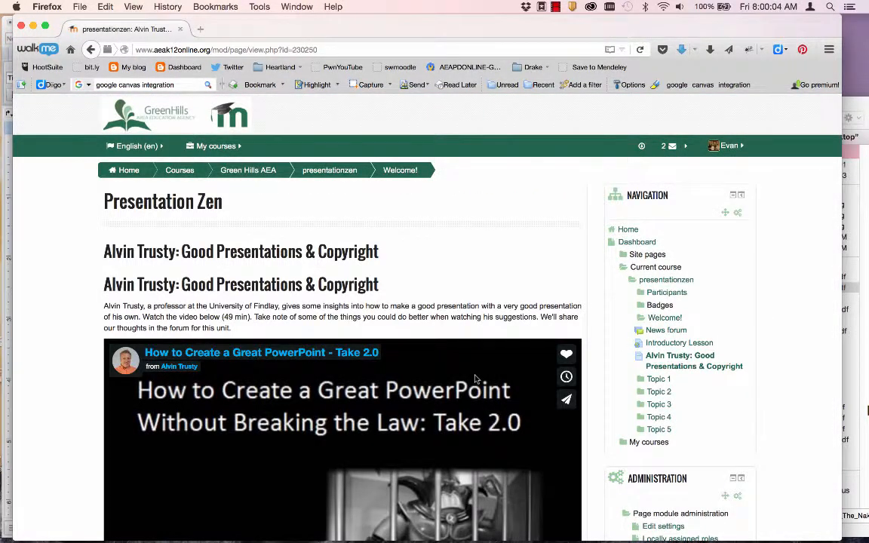
{"action": "scroll", "coordinate": [475, 378], "scroll_direction": "down", "scroll_amount": 5}
{"action": "scroll", "coordinate": [475, 378], "scroll_direction": "down", "scroll_amount": 3}
{"action": "scroll", "coordinate": [475, 377], "scroll_direction": "up", "scroll_amount": 4}
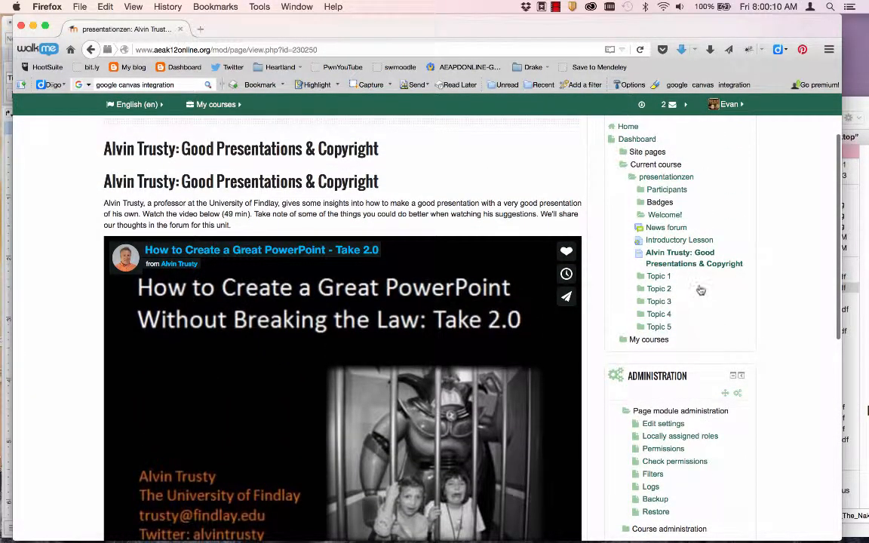
Step: Reopen the page's settings and delete the duplicate Good Presentations & Copyright heading from the Page content
{"action": "left_click", "coordinate": [648, 425]}
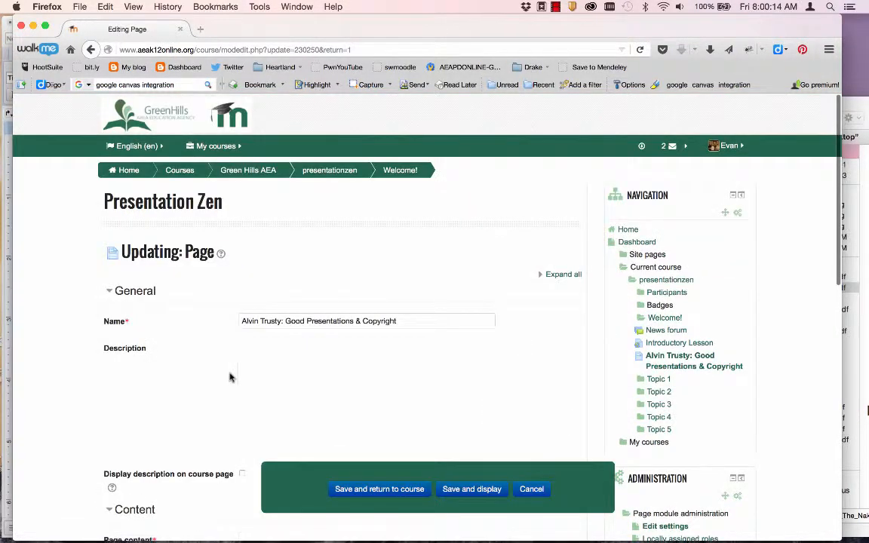
{"action": "scroll", "coordinate": [178, 421], "scroll_direction": "down", "scroll_amount": 5}
{"action": "scroll", "coordinate": [178, 421], "scroll_direction": "down", "scroll_amount": 2}
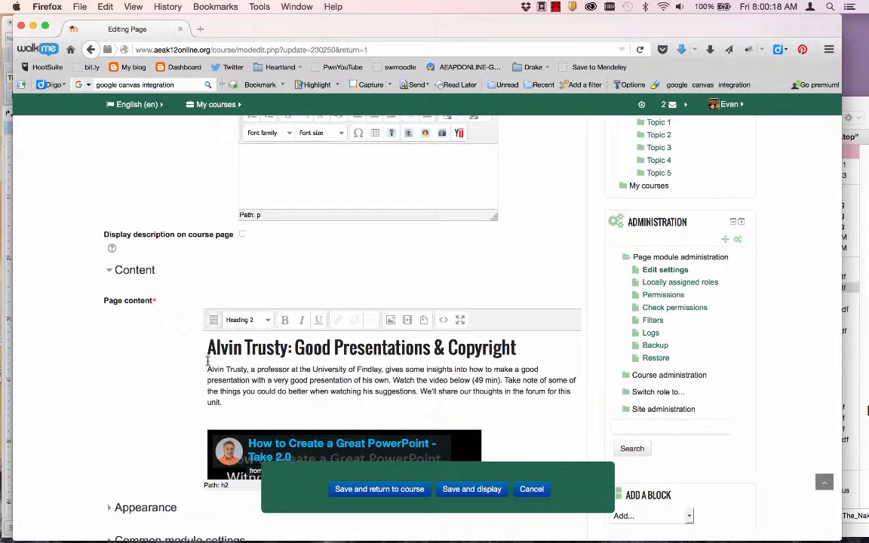
{"action": "left_click_drag", "start_coordinate": [208, 362], "coordinate": [208, 345]}
{"action": "key", "text": "BackSpace"}
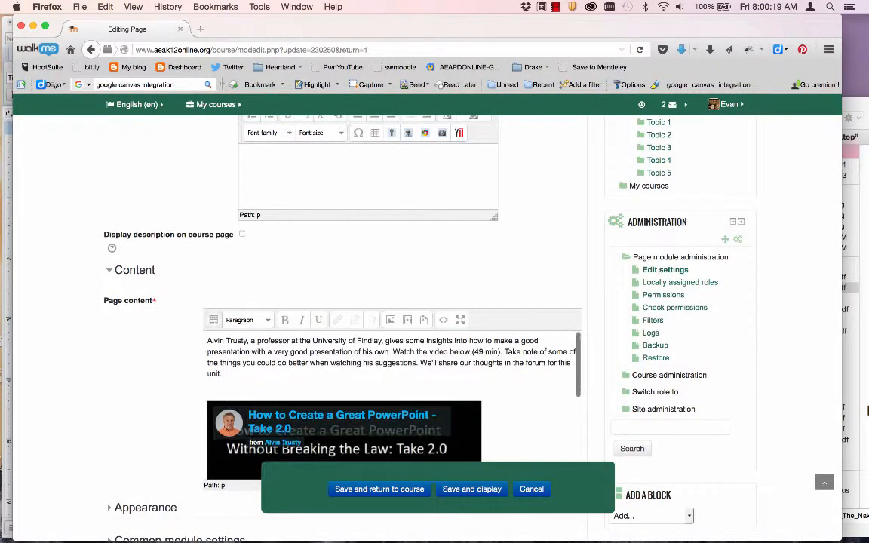
Step: Save and display the edited page, then return to the course's Welcome! section and its activity list
{"action": "left_click", "coordinate": [452, 490]}
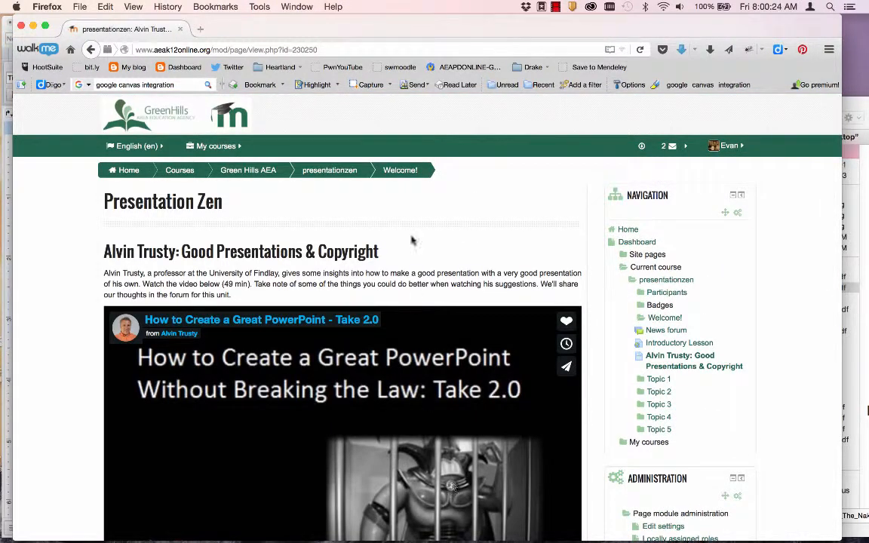
{"action": "left_click", "coordinate": [394, 173]}
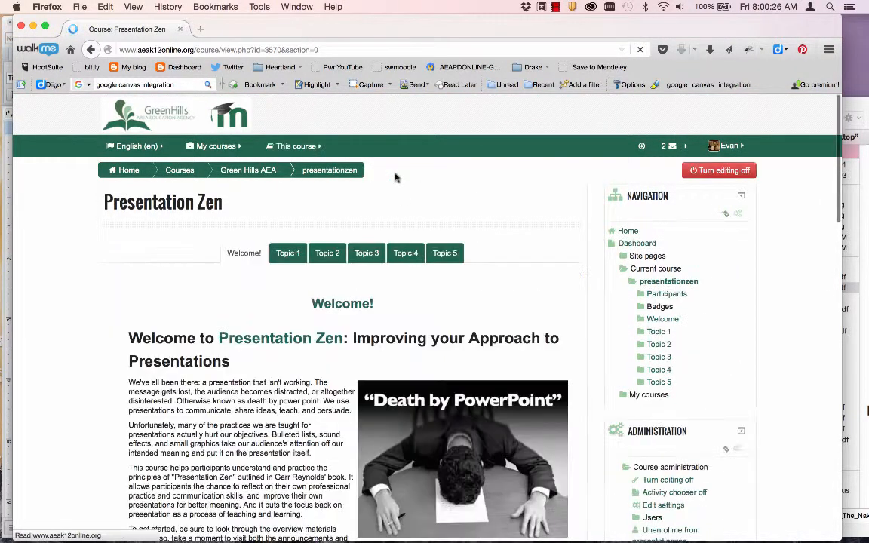
{"action": "scroll", "coordinate": [111, 427], "scroll_direction": "down", "scroll_amount": 10}
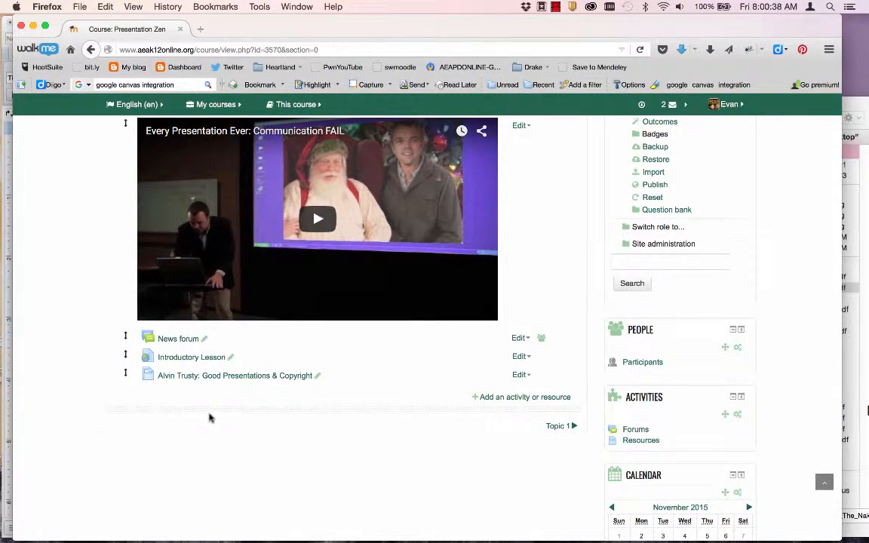
Step: Add the selected Naked Presenter PDF from Finder to the end of the Welcome! section's activity list in Firefox
{"action": "left_click", "coordinate": [856, 111]}
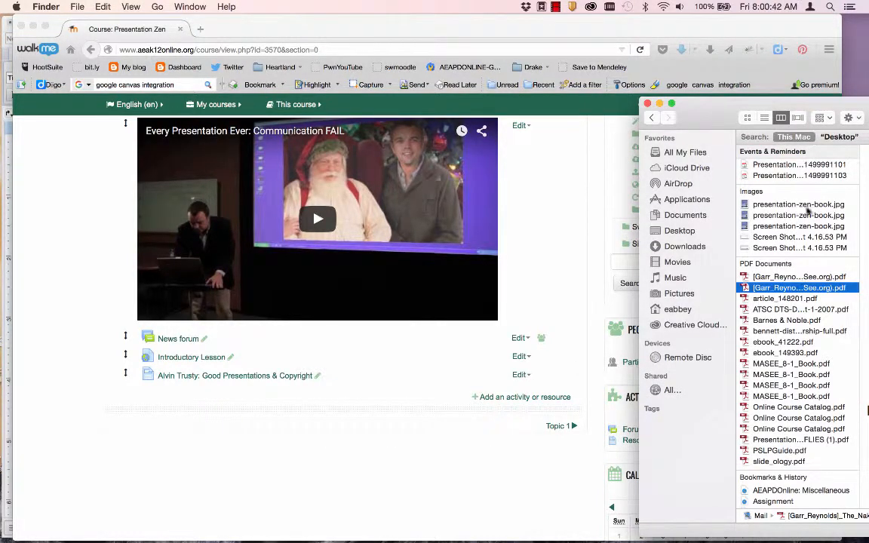
{"action": "left_click_drag", "start_coordinate": [832, 103], "coordinate": [500, 101]}
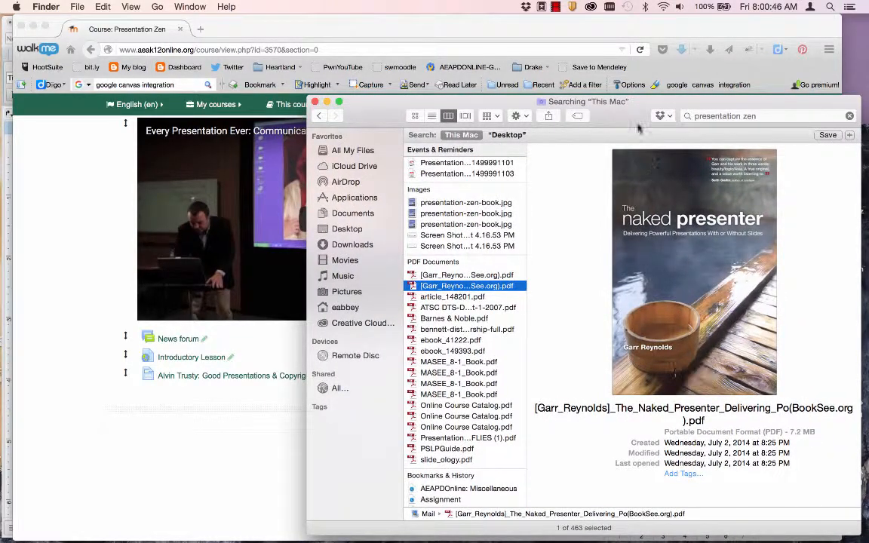
{"action": "left_click_drag", "start_coordinate": [566, 104], "coordinate": [811, 94]}
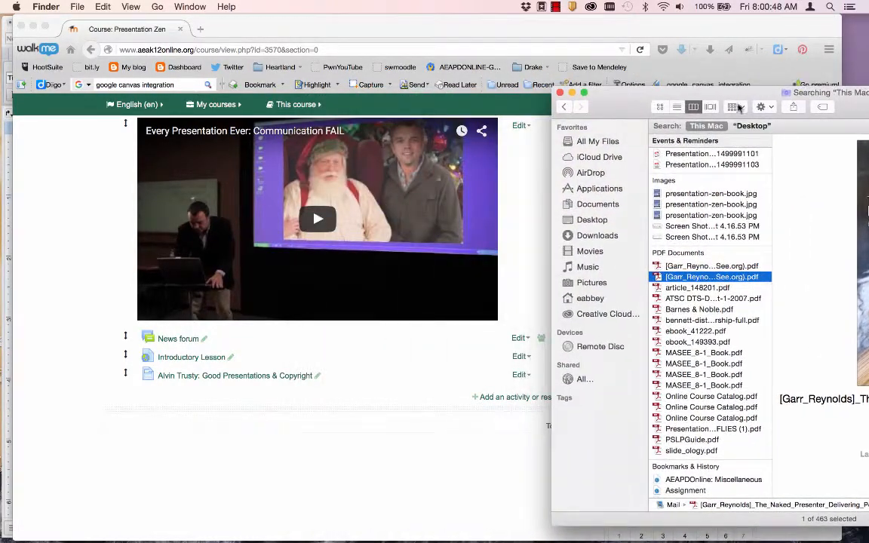
{"action": "left_click_drag", "start_coordinate": [634, 91], "coordinate": [738, 90]}
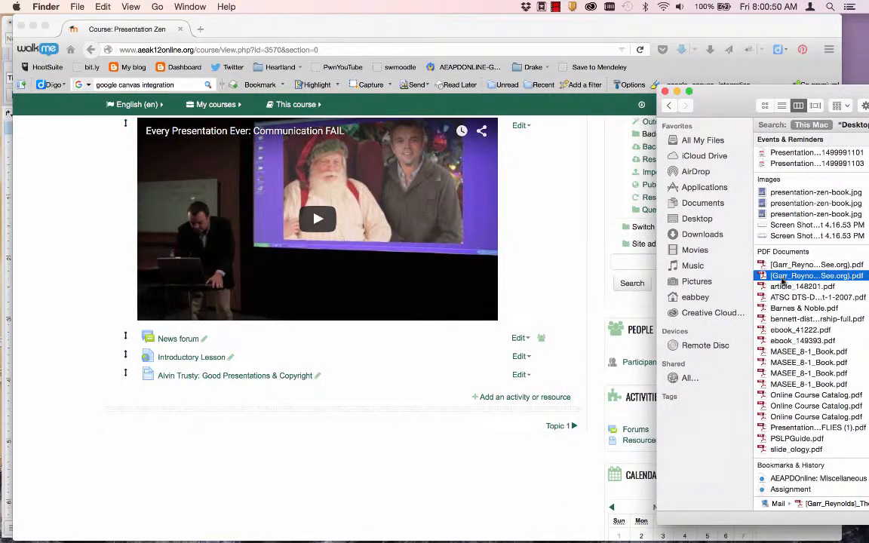
{"action": "left_click_drag", "start_coordinate": [783, 279], "coordinate": [346, 398]}
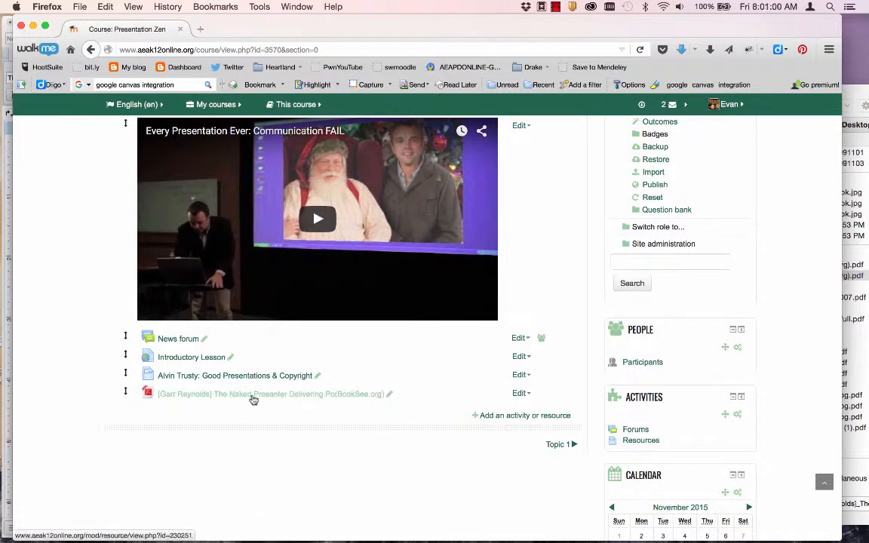
{"action": "left_click", "coordinate": [390, 394]}
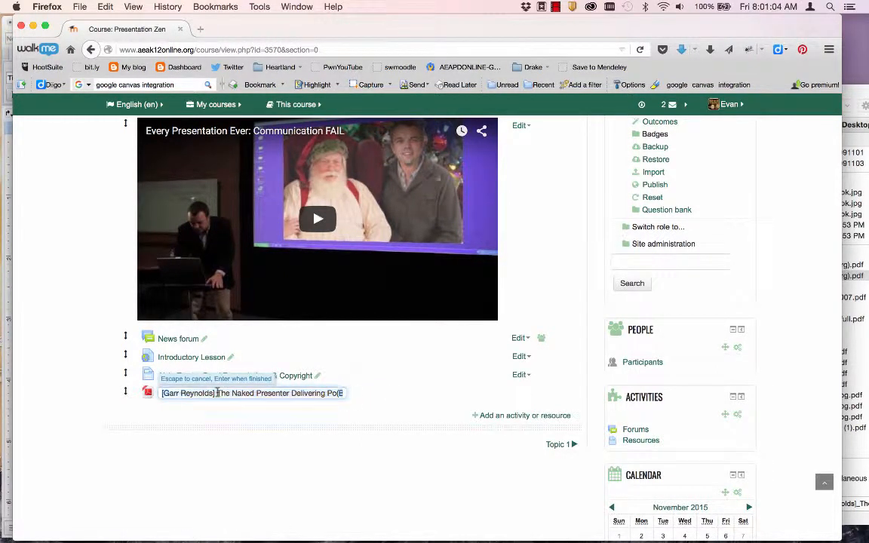
{"action": "left_click_drag", "start_coordinate": [218, 392], "coordinate": [155, 392]}
{"action": "key", "text": "BackSpace"}
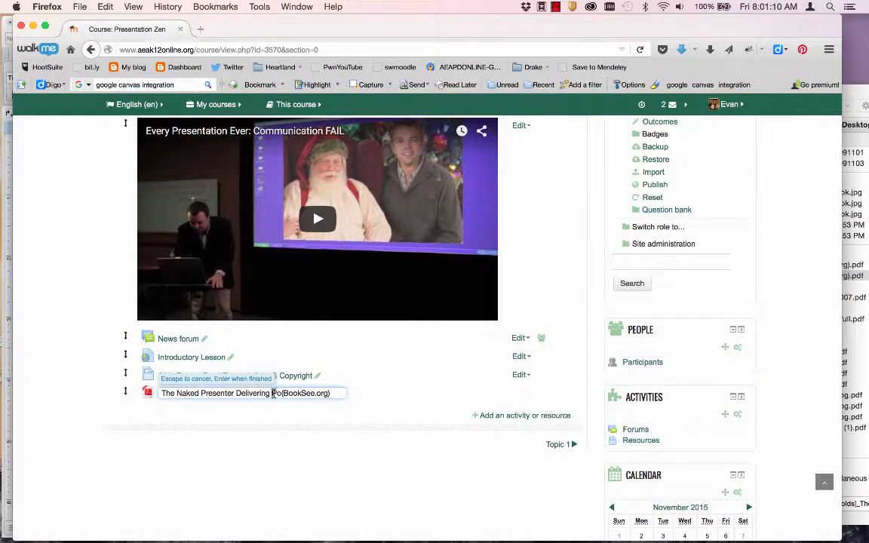
{"action": "left_click_drag", "start_coordinate": [272, 393], "coordinate": [349, 394]}
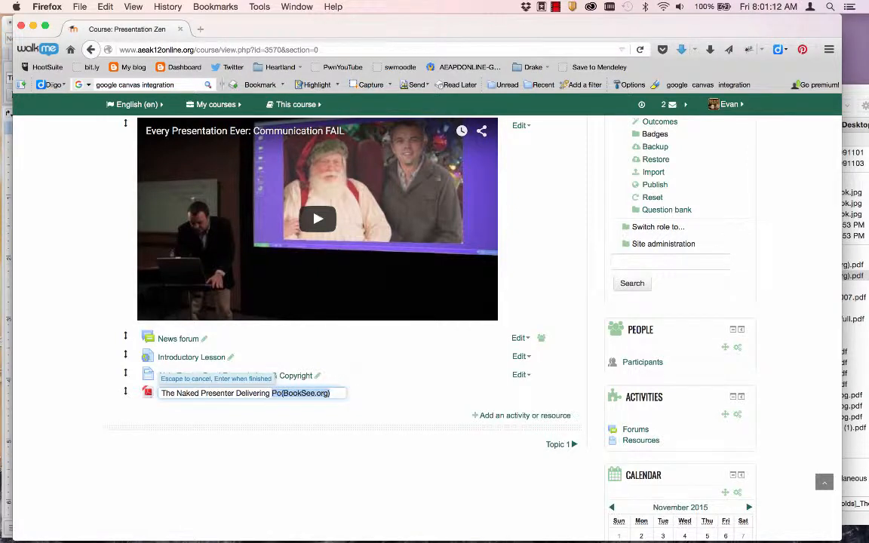
{"action": "key", "text": "BackSpace"}
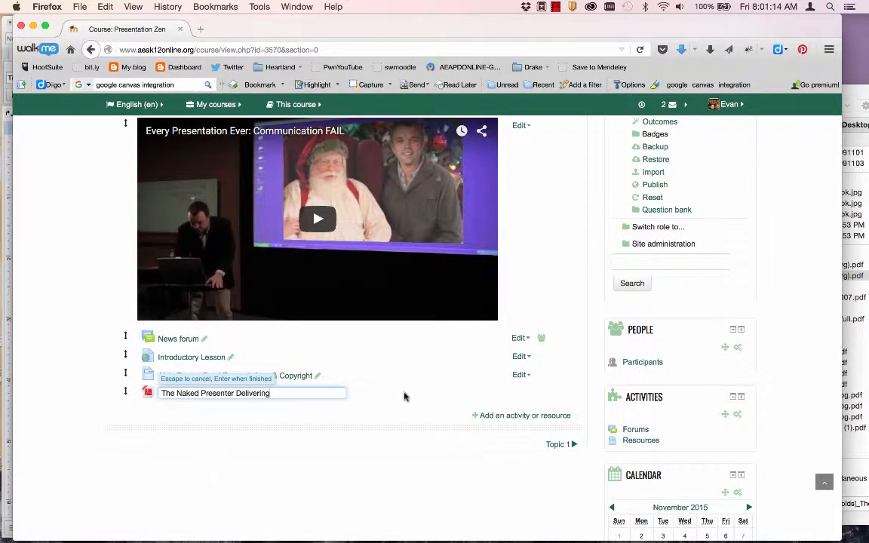
{"action": "key", "text": "Escape"}
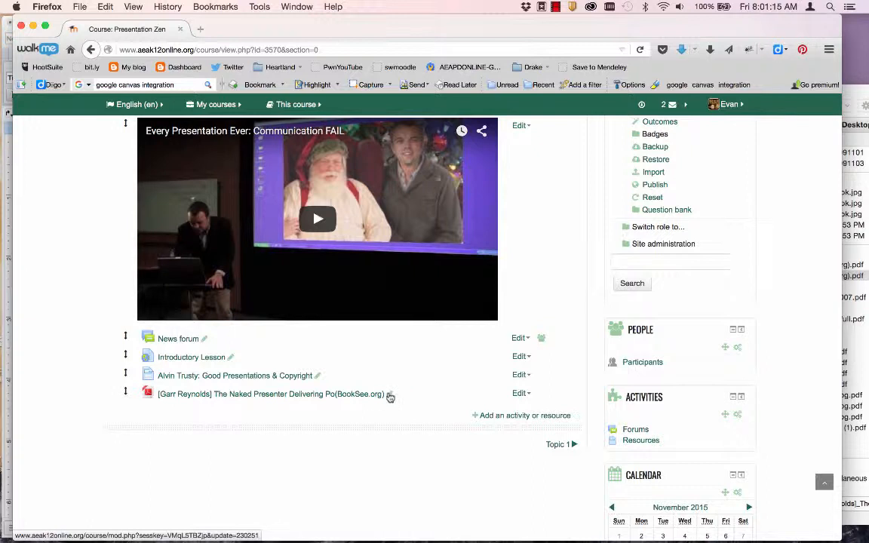
Step: Rename the uploaded PDF resource as The Naked Presenter Delivering
{"action": "left_click", "coordinate": [388, 394]}
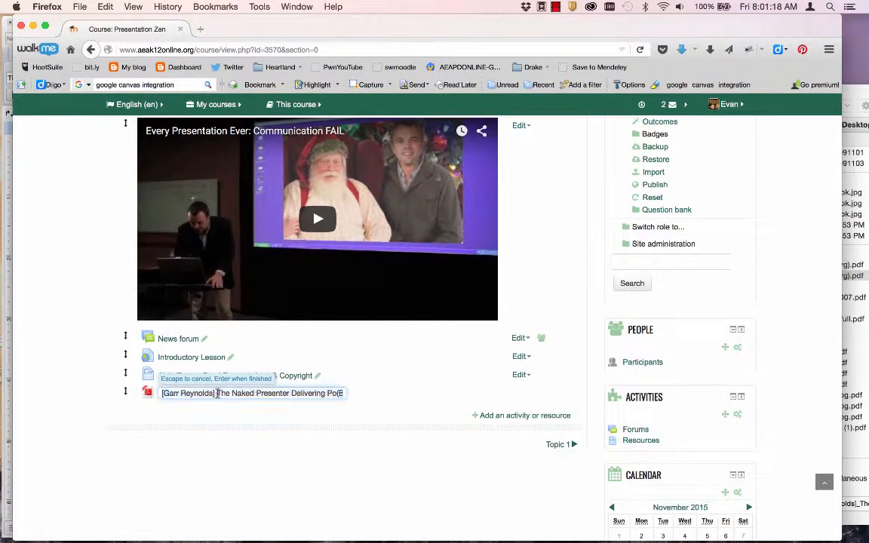
{"action": "left_click_drag", "start_coordinate": [217, 393], "coordinate": [161, 393]}
{"action": "key", "text": "BackSpace"}
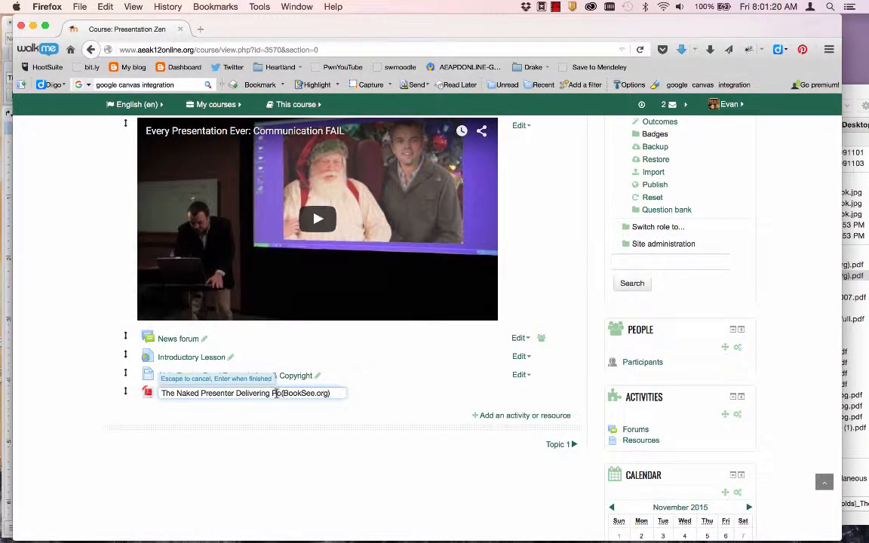
{"action": "left_click_drag", "start_coordinate": [270, 393], "coordinate": [364, 395]}
{"action": "key", "text": "BackSpace"}
{"action": "key", "text": "Return"}
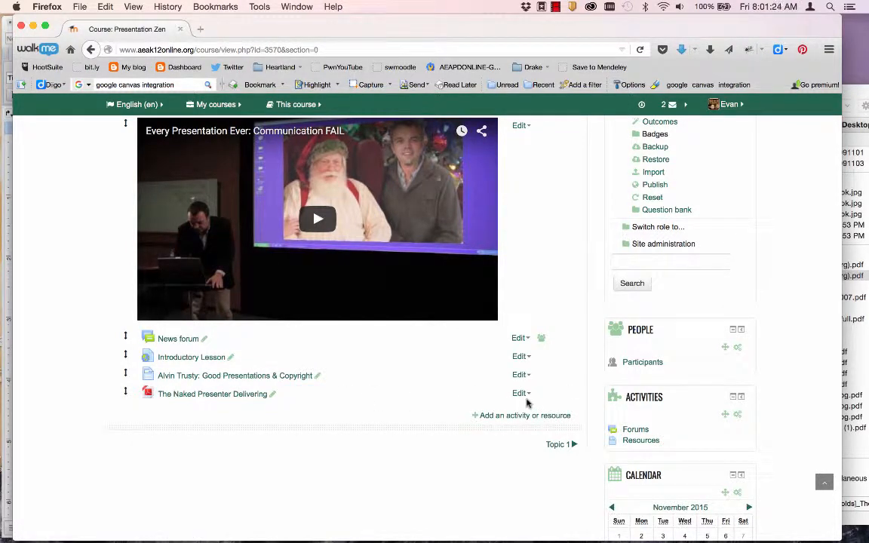
Step: Open The Naked Presenter Delivering resource, look through the PDF's first pages, and return to the course page
{"action": "scroll", "coordinate": [396, 437], "scroll_direction": "up", "scroll_amount": 2}
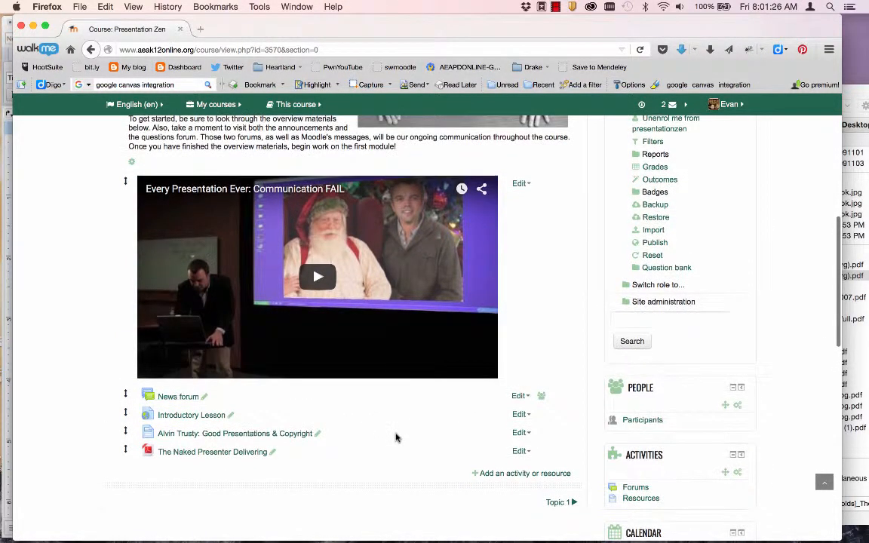
{"action": "left_click", "coordinate": [250, 453]}
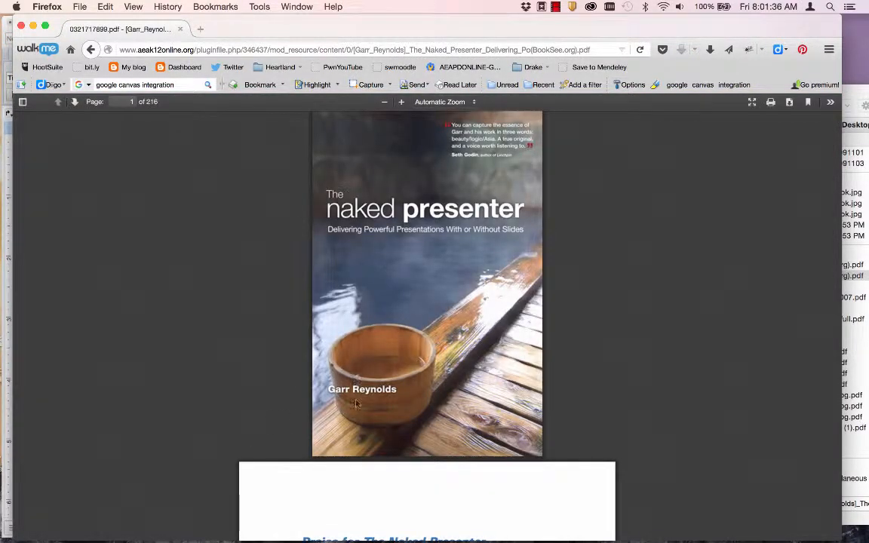
{"action": "scroll", "coordinate": [349, 415], "scroll_direction": "down", "scroll_amount": 10}
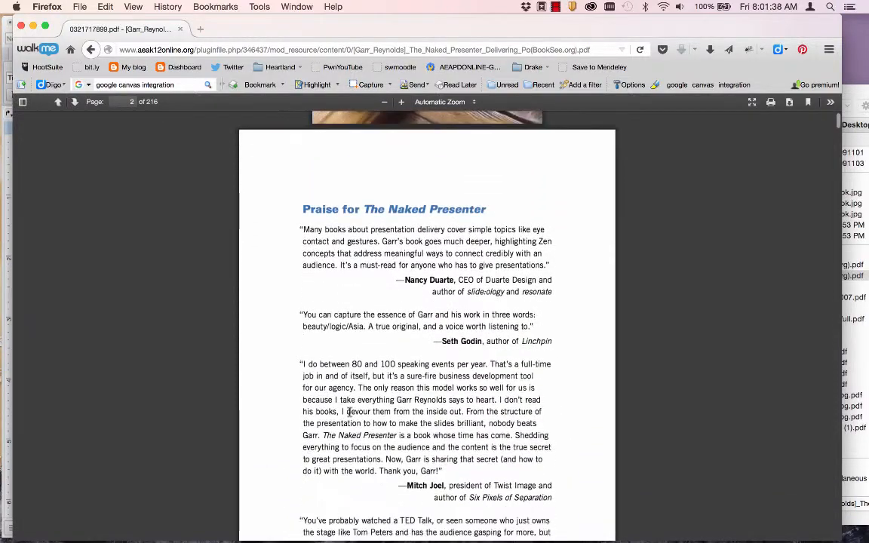
{"action": "scroll", "coordinate": [350, 411], "scroll_direction": "down", "scroll_amount": 5}
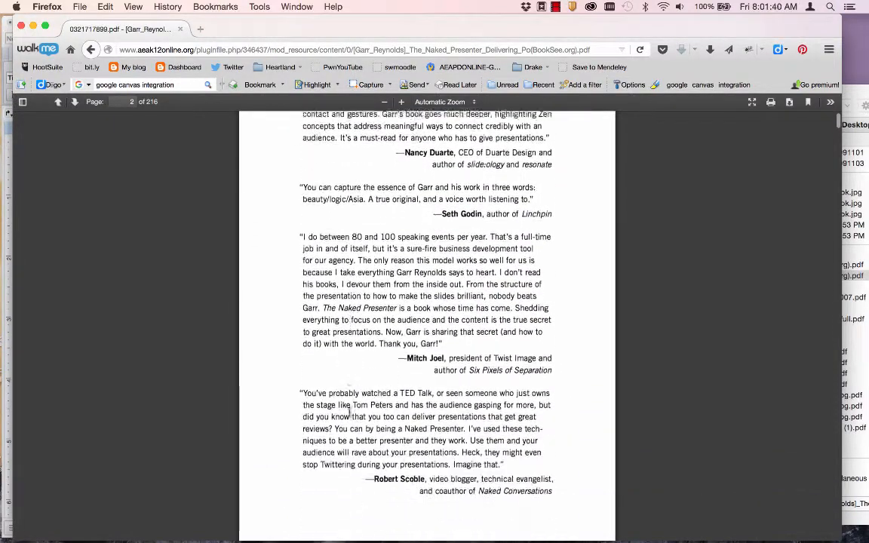
{"action": "scroll", "coordinate": [349, 415], "scroll_direction": "down", "scroll_amount": 10}
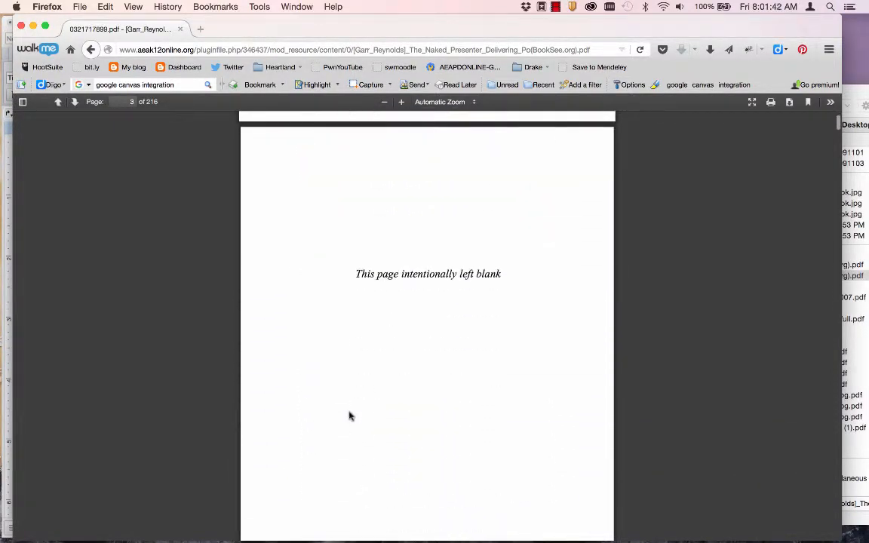
{"action": "key", "text": "super+Left"}
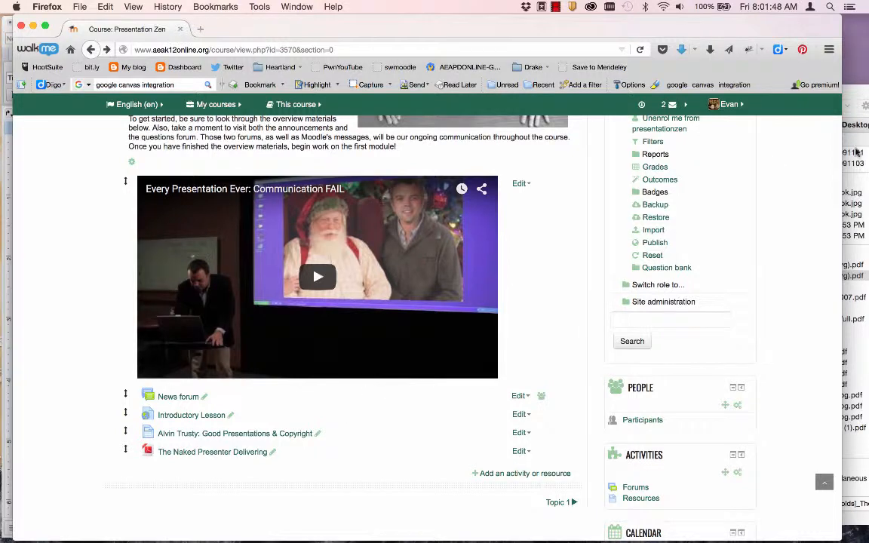
Step: Upload presentation-zen-book.jpg from Finder to the Welcome! section with the Add image to course page option
{"action": "left_click", "coordinate": [856, 90]}
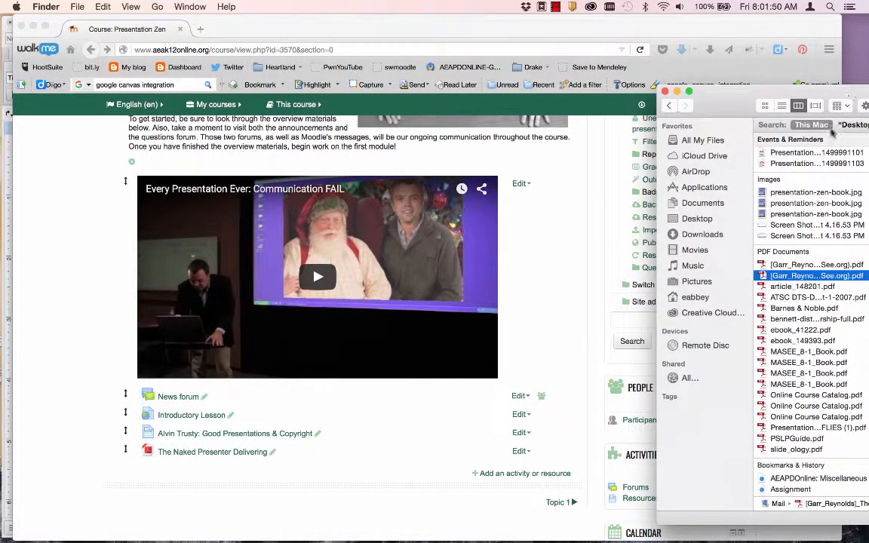
{"action": "left_click_drag", "start_coordinate": [809, 195], "coordinate": [284, 476]}
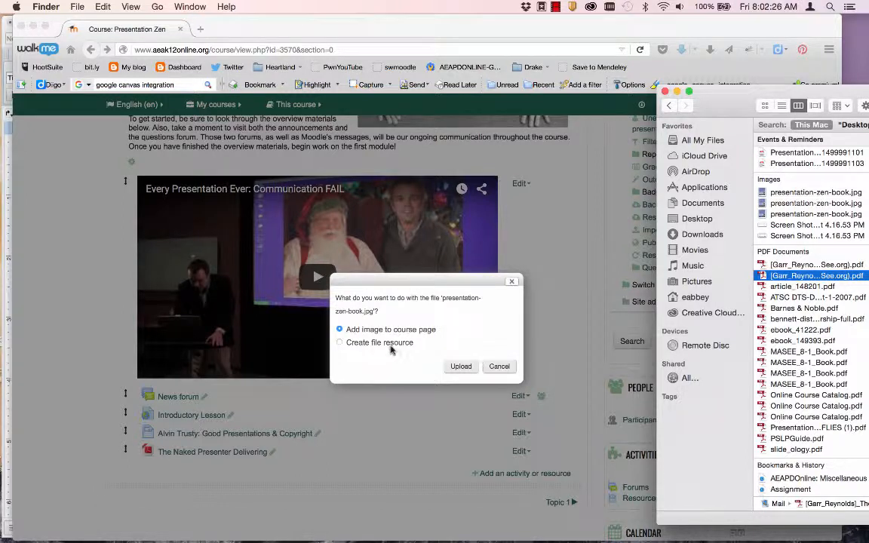
{"action": "left_click", "coordinate": [460, 368]}
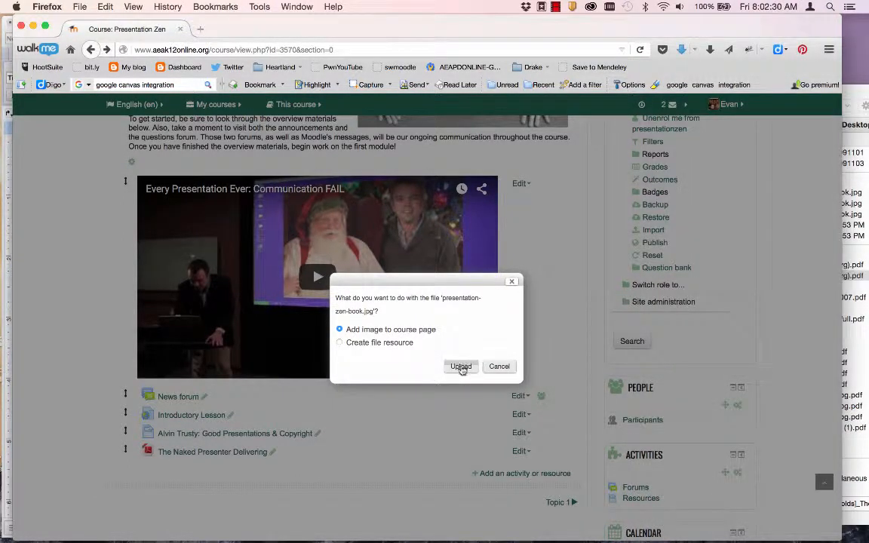
{"action": "left_click", "coordinate": [460, 367]}
{"action": "scroll", "coordinate": [385, 432], "scroll_direction": "down", "scroll_amount": 5}
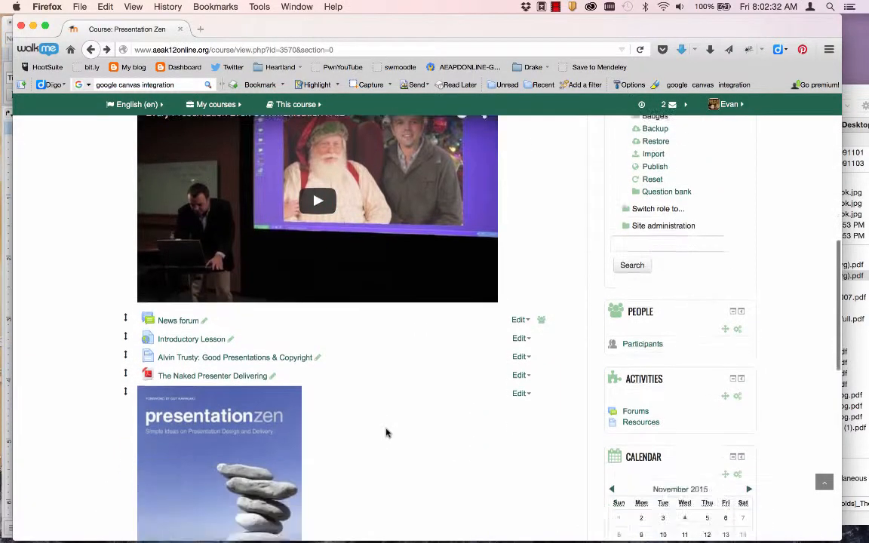
{"action": "scroll", "coordinate": [386, 432], "scroll_direction": "up", "scroll_amount": 1}
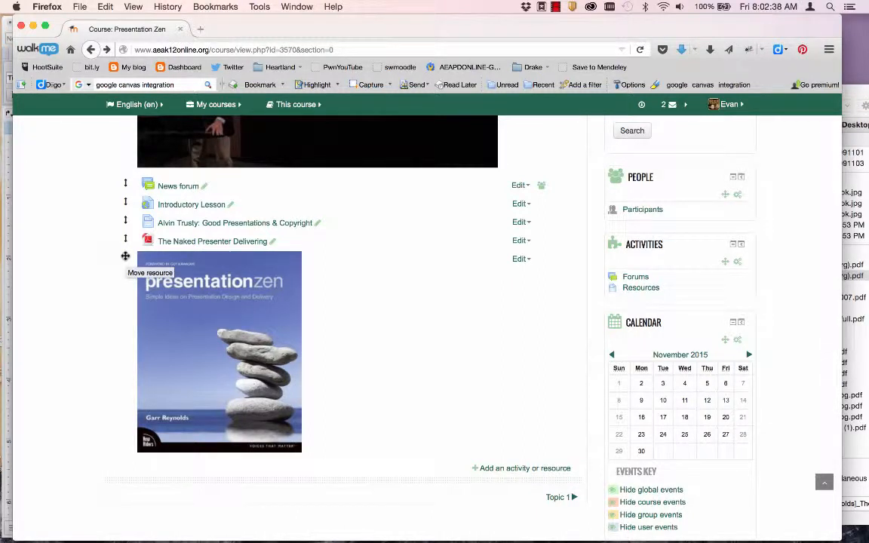
Step: Move the book cover image above The Naked Presenter Delivering, and move that PDF resource back above the image
{"action": "left_click_drag", "start_coordinate": [125, 255], "coordinate": [423, 225]}
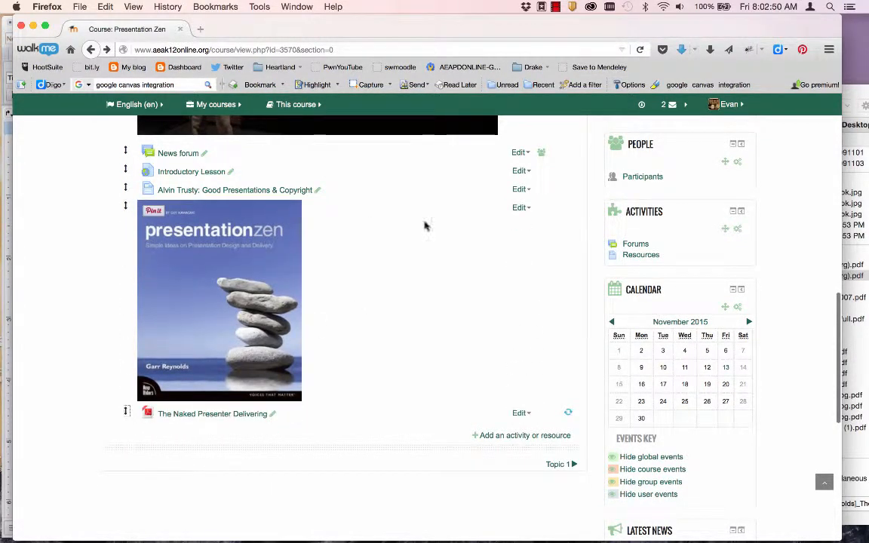
{"action": "left_click_drag", "start_coordinate": [127, 411], "coordinate": [126, 206]}
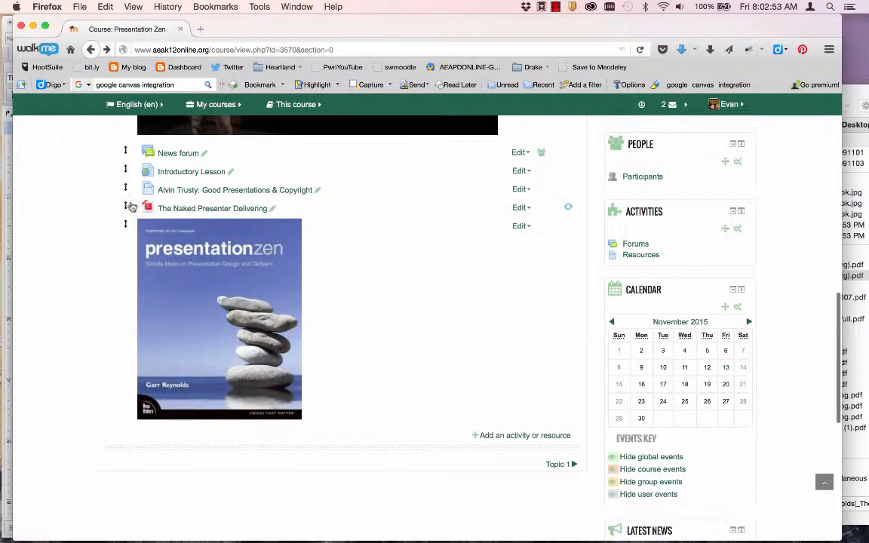
Step: Indent The Naked Presenter Delivering and the Good Presentations & Copyright page by two levels, and Introductory Lesson by one level
{"action": "left_click", "coordinate": [520, 208]}
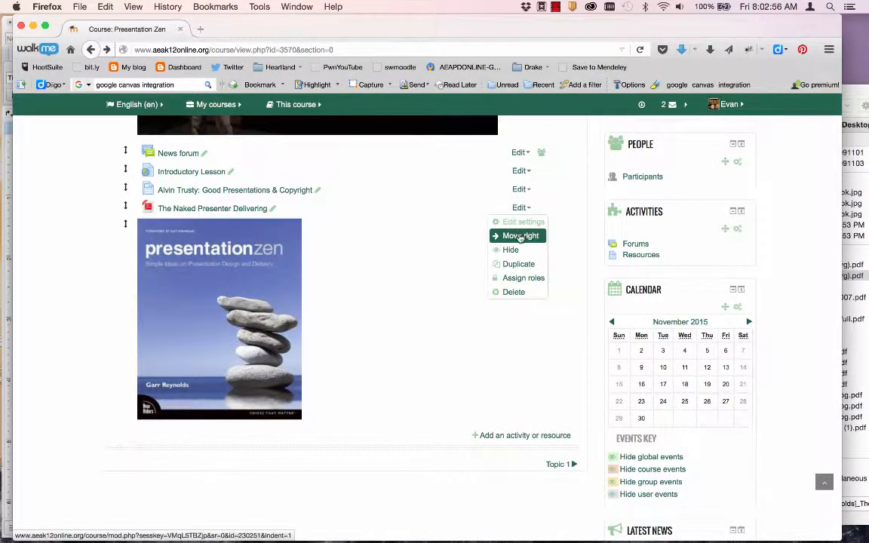
{"action": "left_click", "coordinate": [520, 236]}
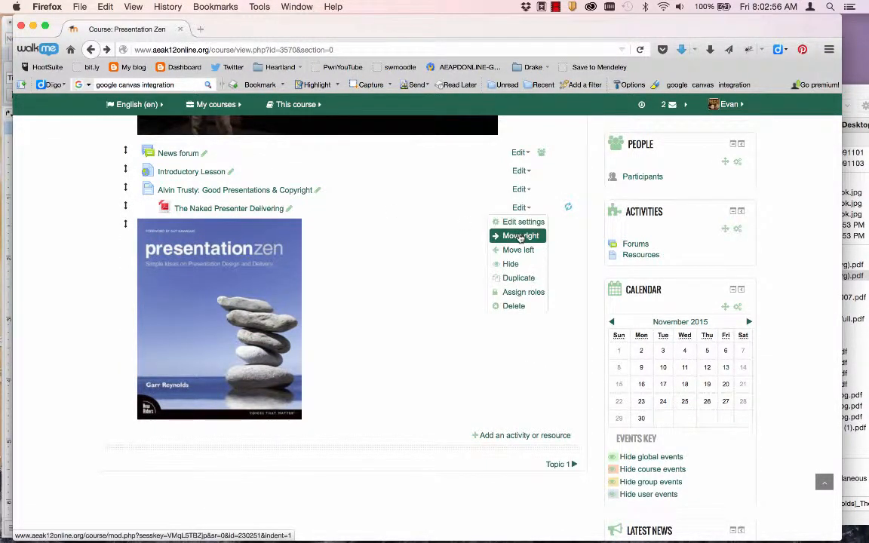
{"action": "left_click", "coordinate": [520, 190]}
{"action": "left_click", "coordinate": [518, 217]}
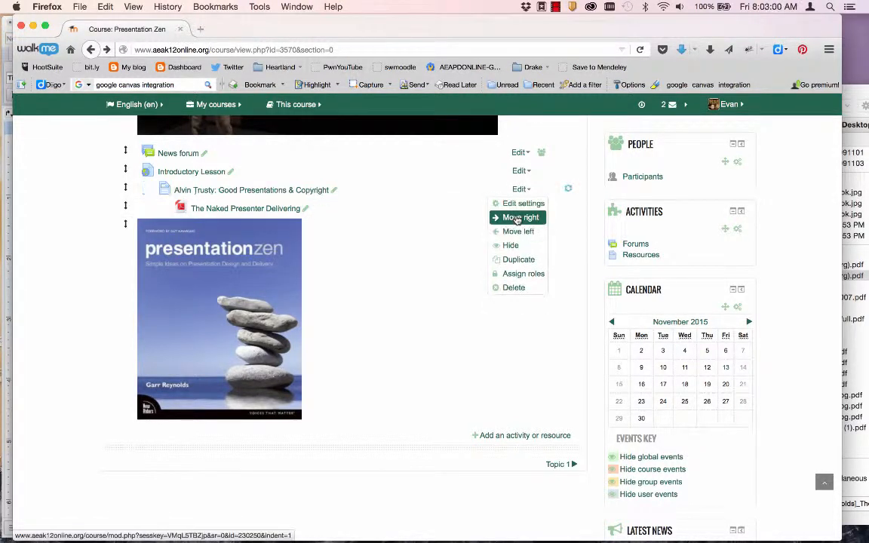
{"action": "left_click", "coordinate": [519, 172]}
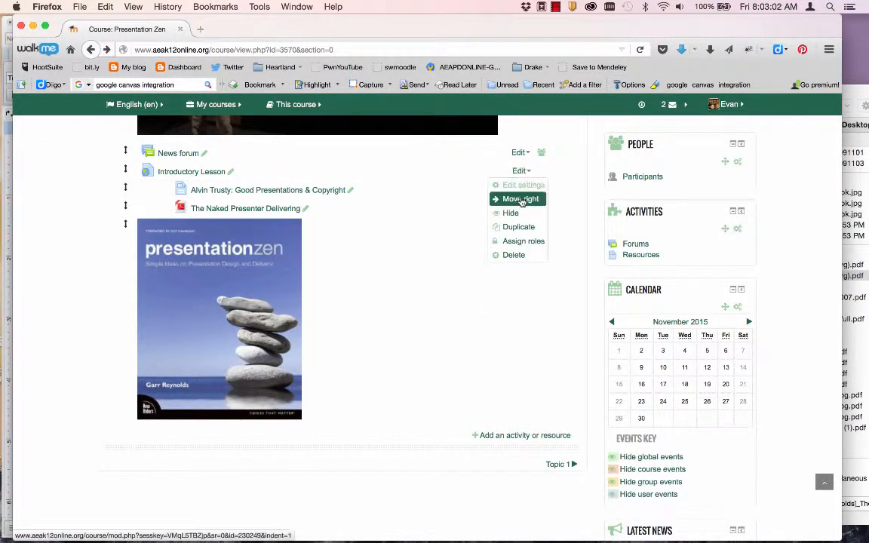
{"action": "left_click", "coordinate": [520, 198]}
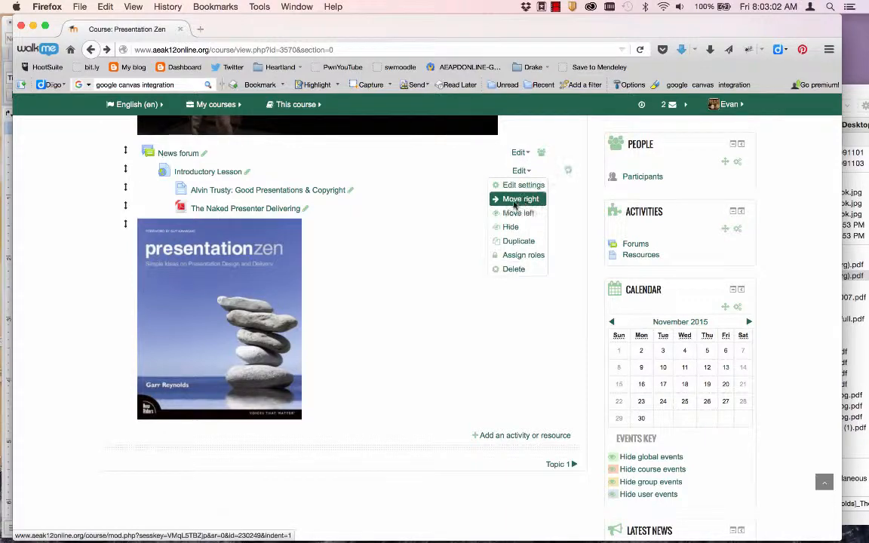
{"action": "left_click", "coordinate": [79, 361]}
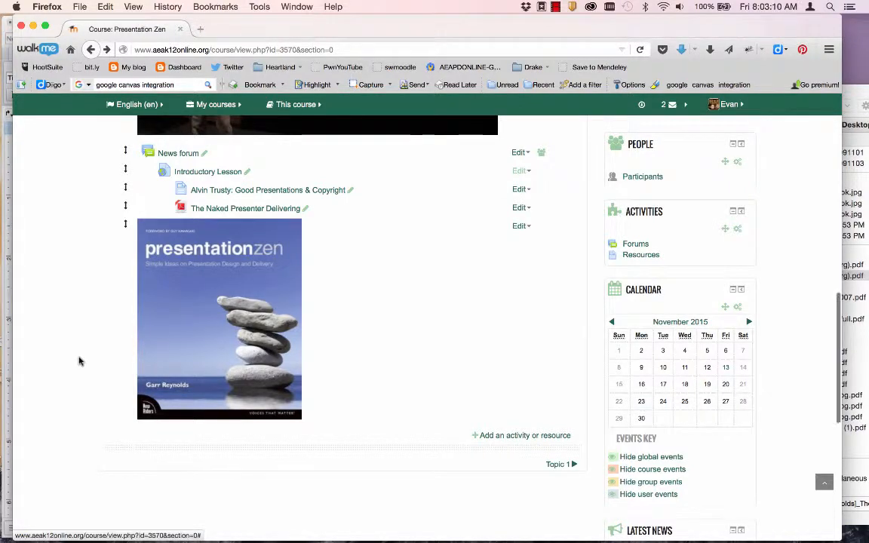
{"action": "scroll", "coordinate": [79, 361], "scroll_direction": "down", "scroll_amount": 1}
{"action": "scroll", "coordinate": [79, 361], "scroll_direction": "up", "scroll_amount": 2}
{"action": "scroll", "coordinate": [79, 361], "scroll_direction": "up", "scroll_amount": 10}
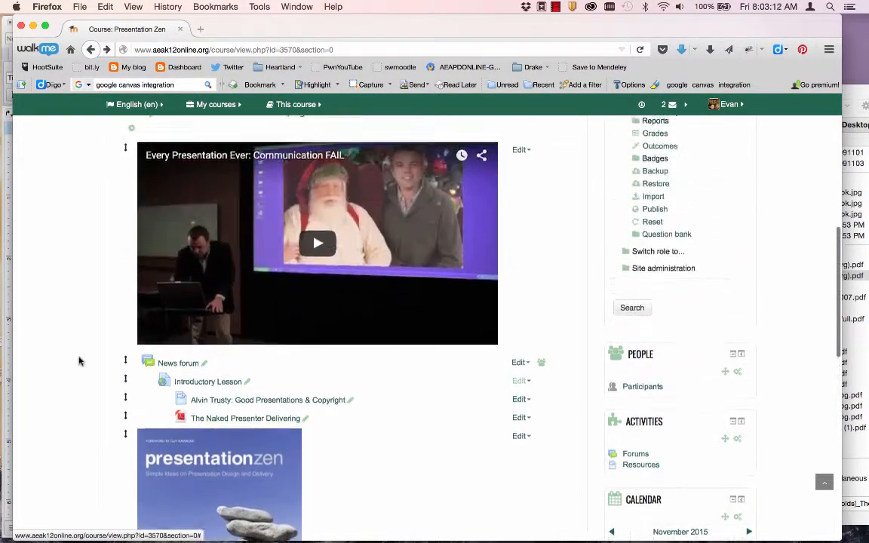
{"action": "scroll", "coordinate": [79, 361], "scroll_direction": "down", "scroll_amount": 10}
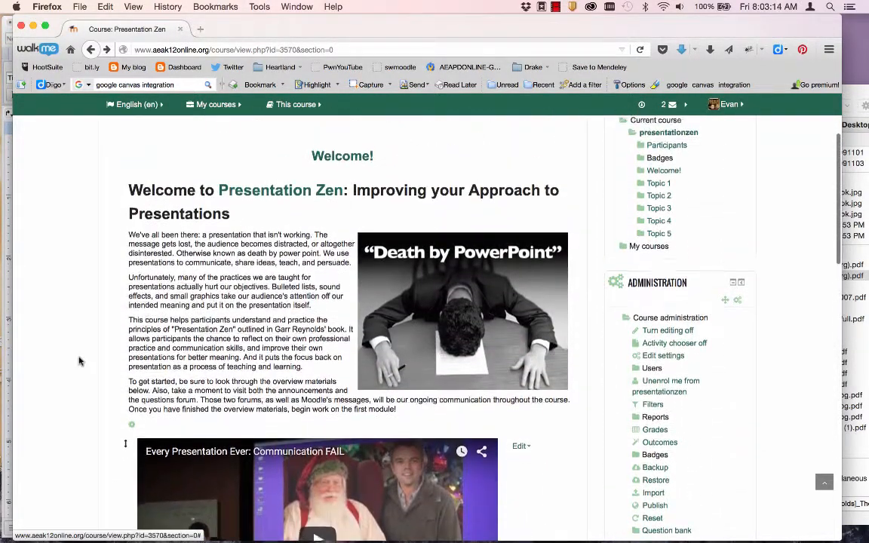
{"action": "scroll", "coordinate": [79, 361], "scroll_direction": "down", "scroll_amount": 2}
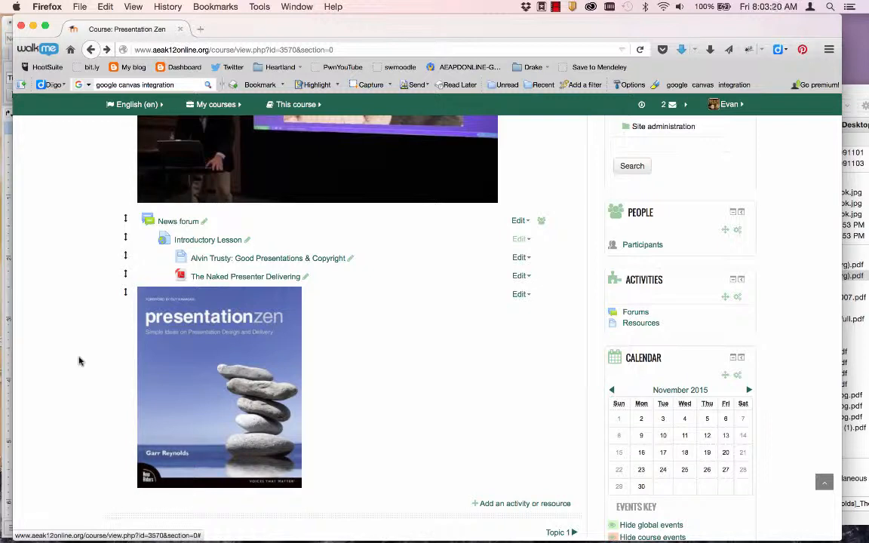
Step: Add a File resource to the Welcome! section and name it Syllabus
{"action": "scroll", "coordinate": [79, 361], "scroll_direction": "down", "scroll_amount": 2}
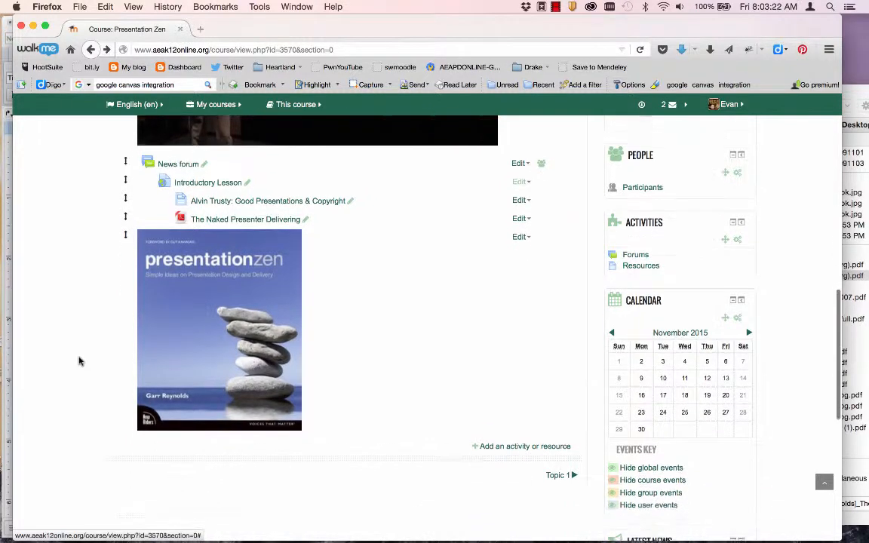
{"action": "left_click", "coordinate": [499, 446]}
{"action": "scroll", "coordinate": [364, 403], "scroll_direction": "down", "scroll_amount": 5}
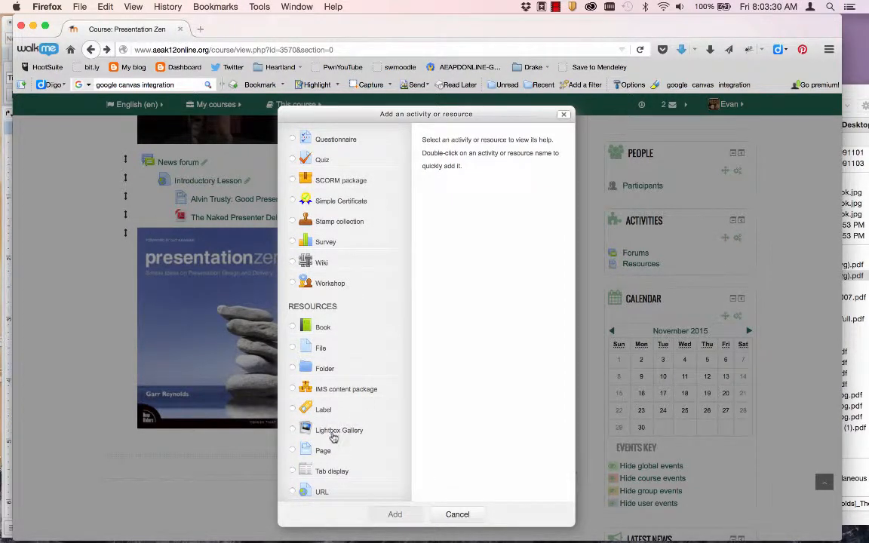
{"action": "left_click", "coordinate": [323, 353]}
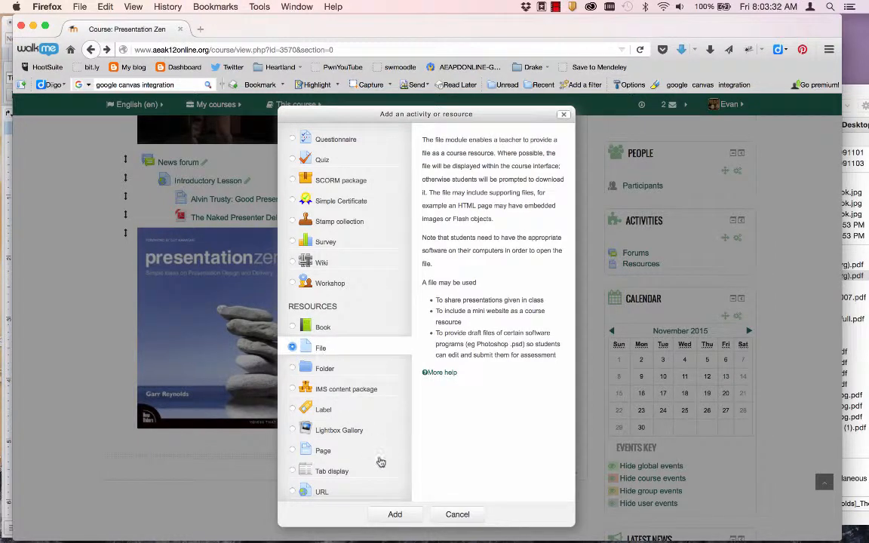
{"action": "left_click", "coordinate": [388, 513]}
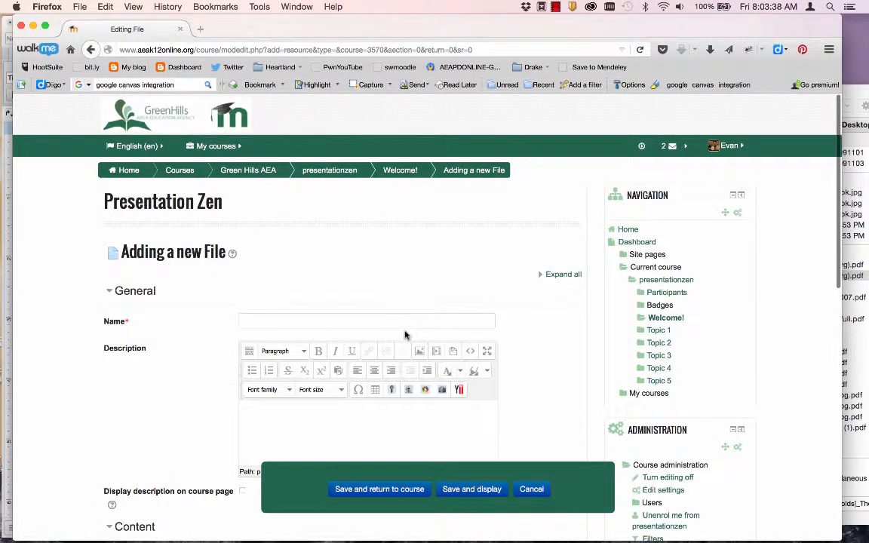
{"action": "scroll", "coordinate": [404, 334], "scroll_direction": "down", "scroll_amount": 4}
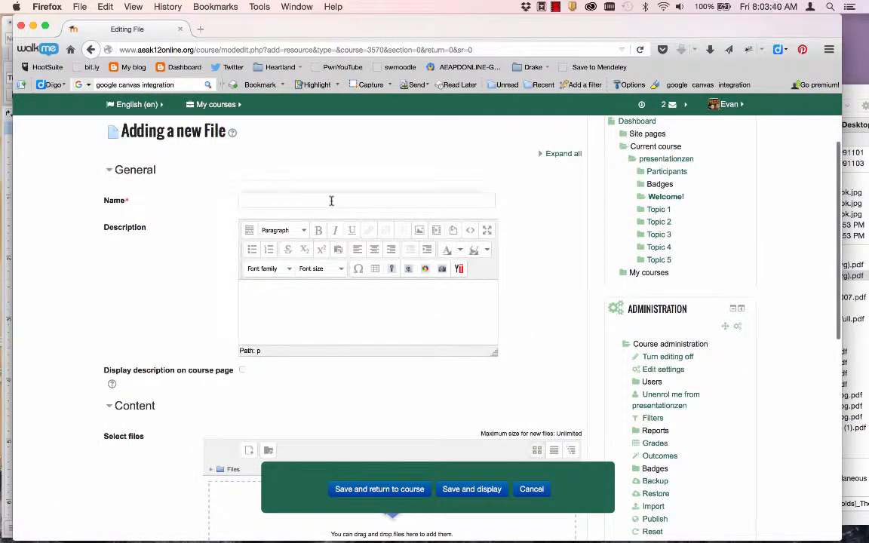
{"action": "left_click", "coordinate": [331, 201]}
{"action": "type", "text": "Sylabu"}
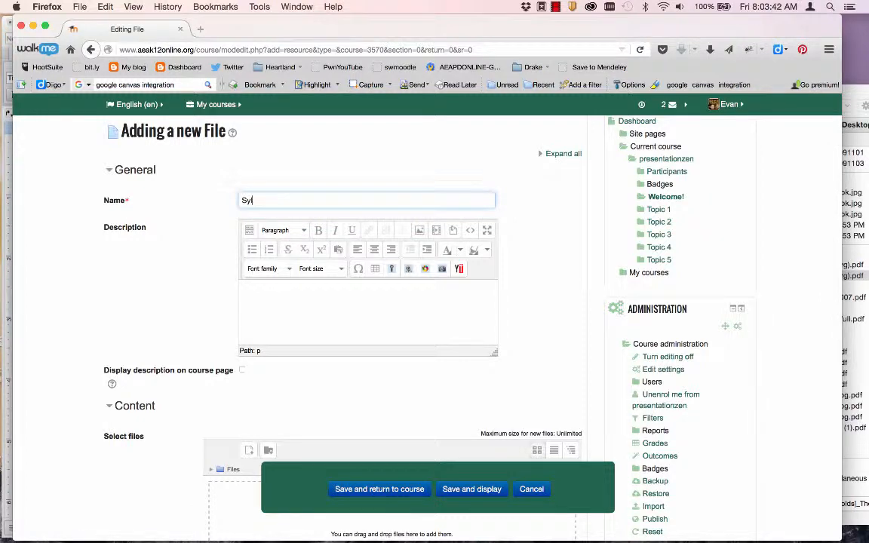
{"action": "type", "text": "s"}
{"action": "scroll", "coordinate": [326, 383], "scroll_direction": "down", "scroll_amount": 5}
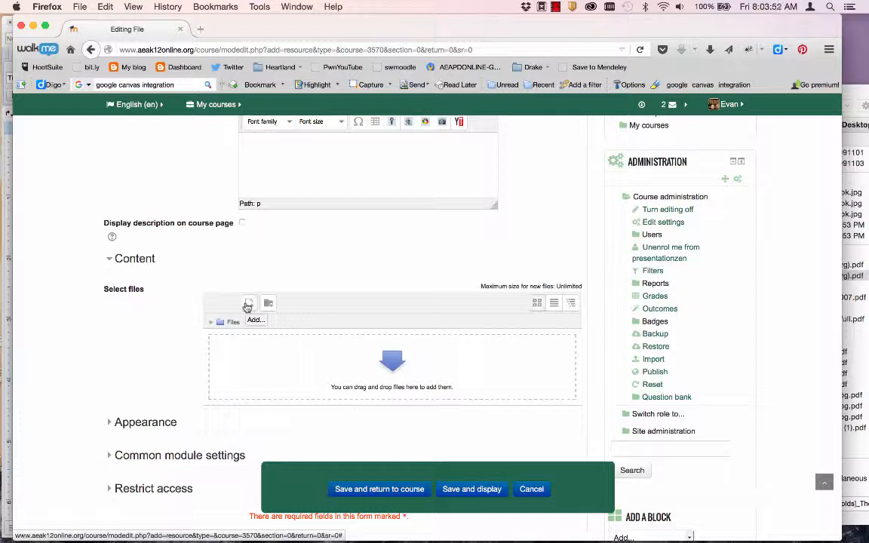
Step: Connect the Syllabus file picker to Google Drive by logging in with a Google account
{"action": "left_click", "coordinate": [247, 304]}
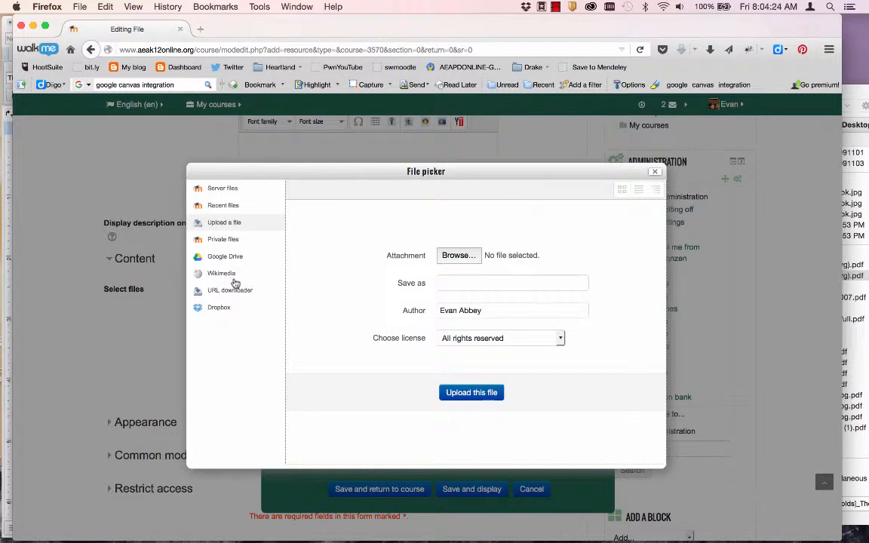
{"action": "left_click", "coordinate": [225, 257]}
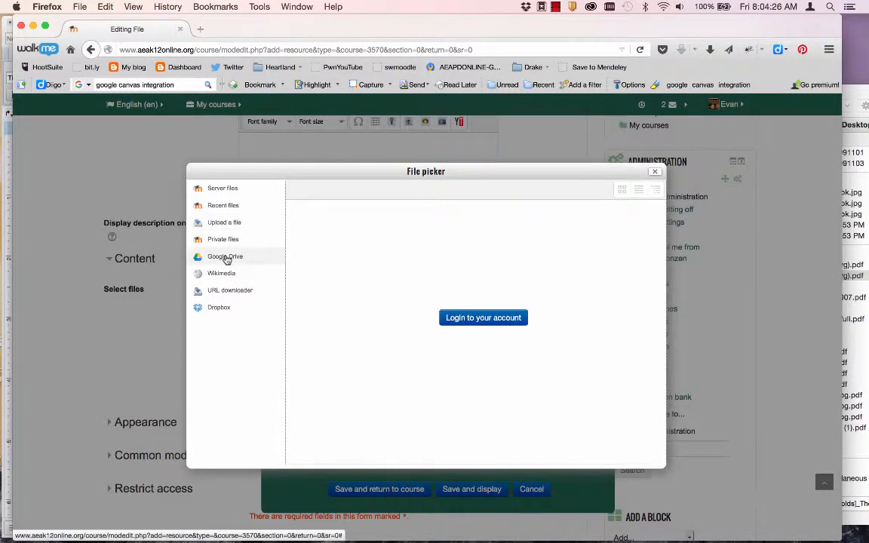
{"action": "left_click", "coordinate": [467, 318]}
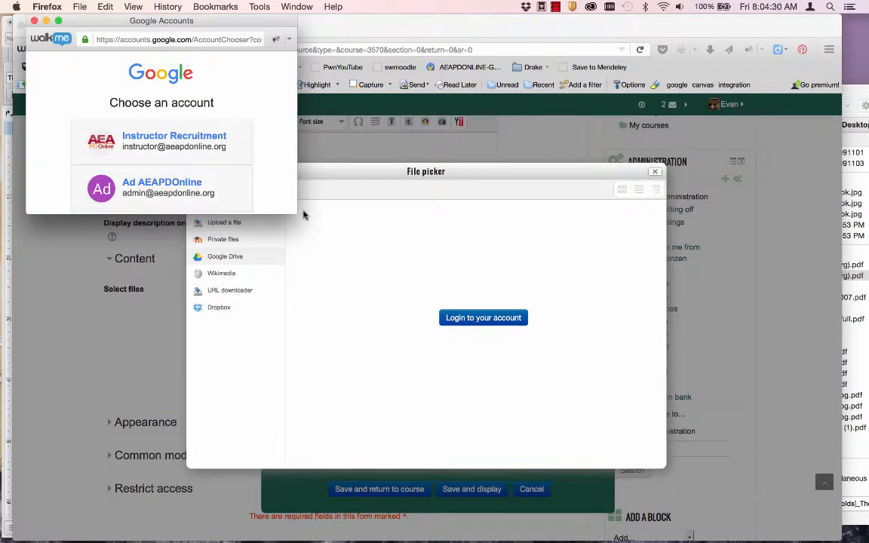
{"action": "left_click_drag", "start_coordinate": [300, 216], "coordinate": [470, 379]}
{"action": "left_click", "coordinate": [277, 244]}
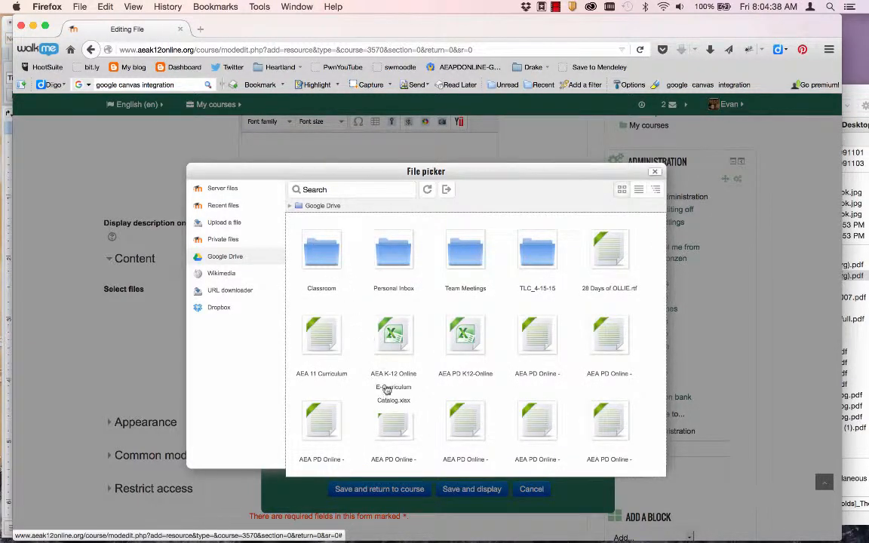
Step: Search Google Drive for "presentation zen", attach Presentation Zen Schedule.rtf to the Syllabus resource, and save and display it
{"action": "scroll", "coordinate": [386, 393], "scroll_direction": "down", "scroll_amount": 1}
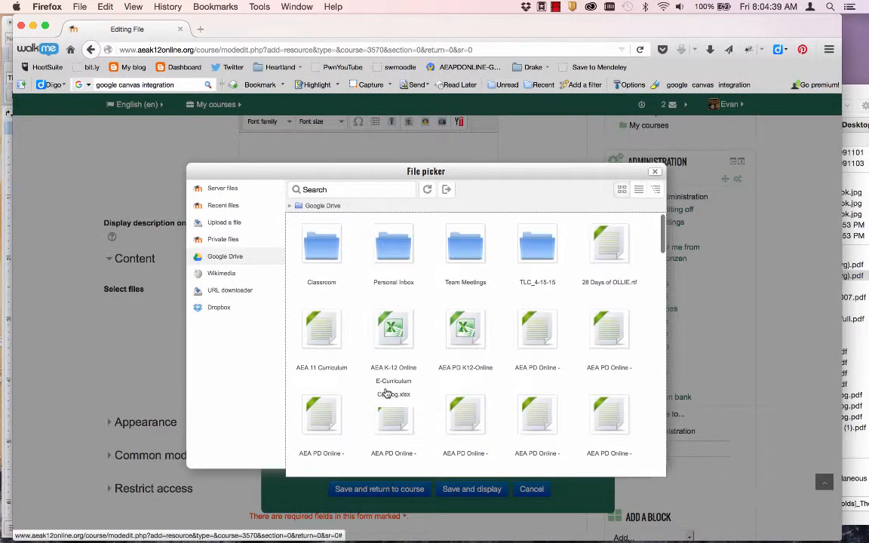
{"action": "left_click", "coordinate": [359, 190]}
{"action": "type", "text": "presentation zen"}
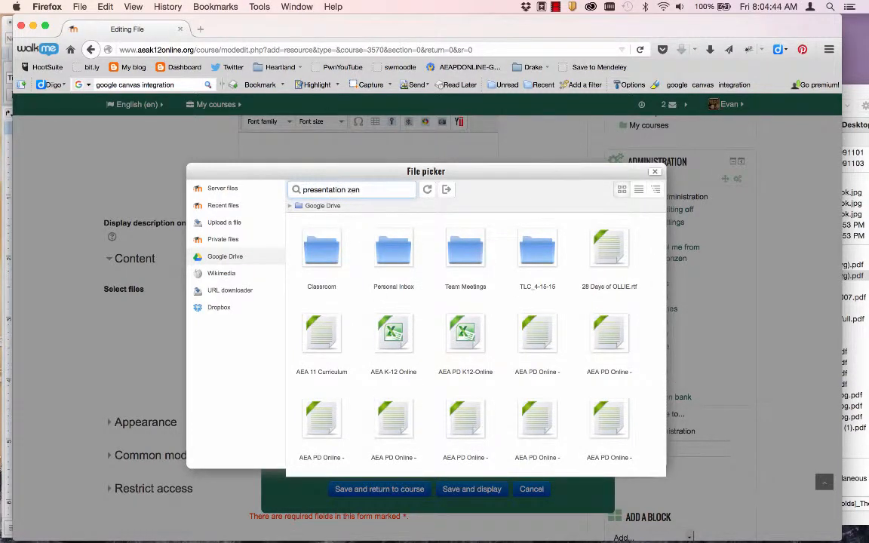
{"action": "key", "text": "Return"}
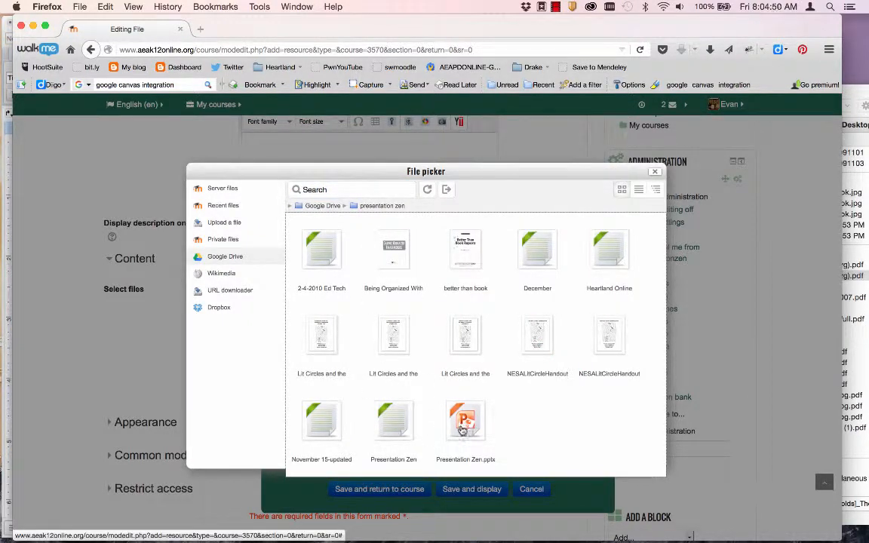
{"action": "left_click", "coordinate": [391, 422]}
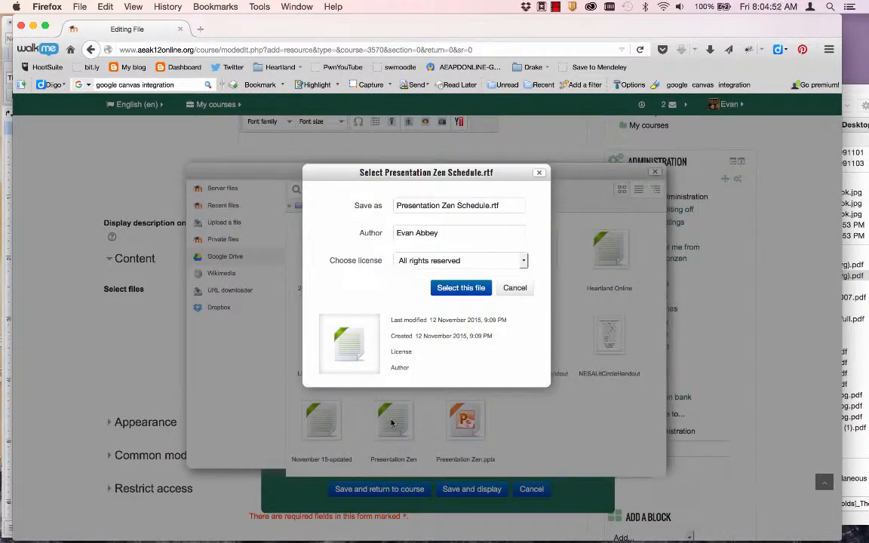
{"action": "left_click", "coordinate": [448, 289]}
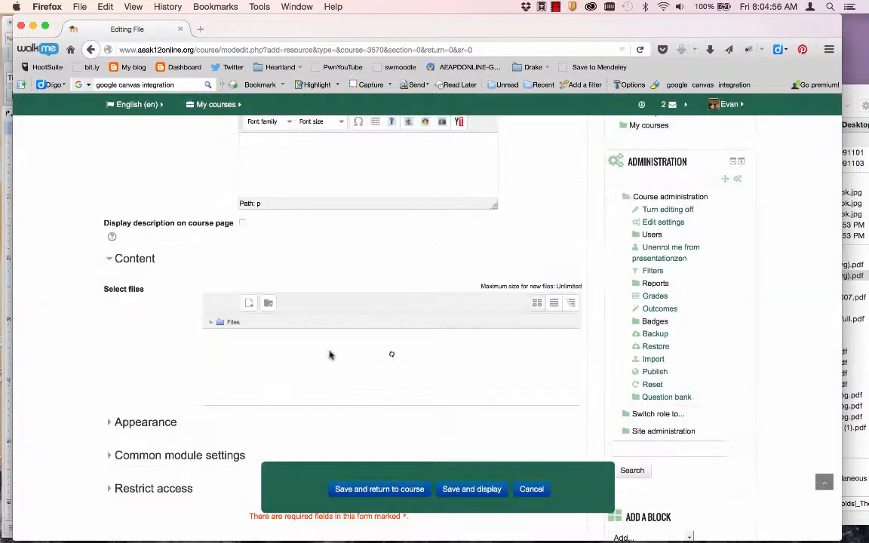
{"action": "scroll", "coordinate": [298, 383], "scroll_direction": "down", "scroll_amount": 3}
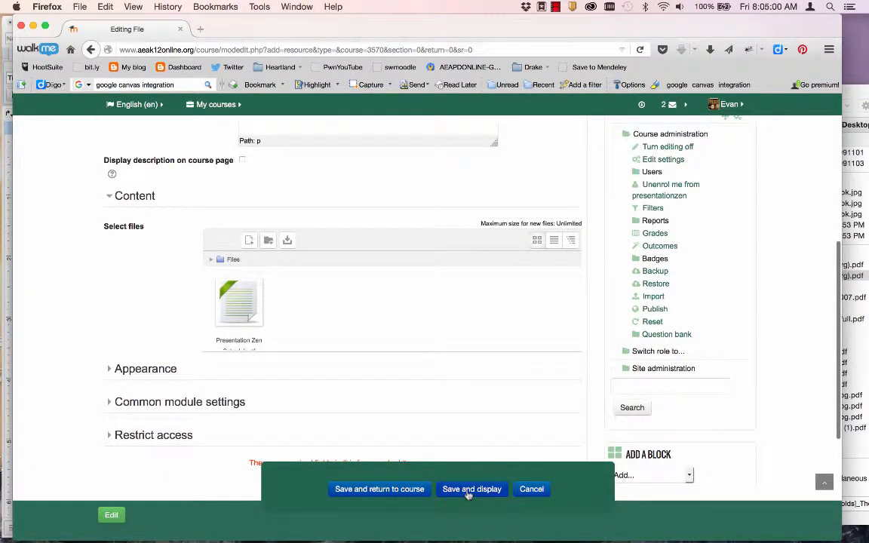
{"action": "left_click", "coordinate": [469, 492]}
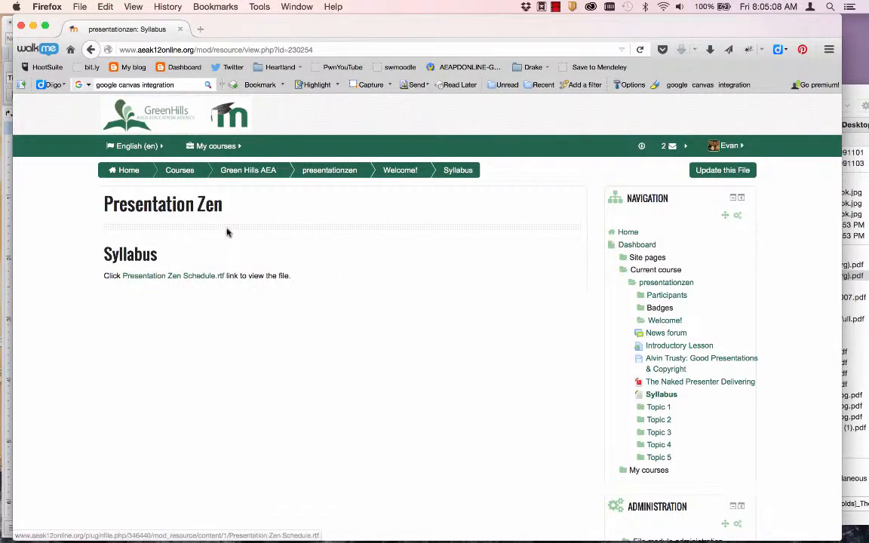
Step: Return to the Welcome! section and test the Syllabus link, cancelling the file download
{"action": "left_click", "coordinate": [395, 173]}
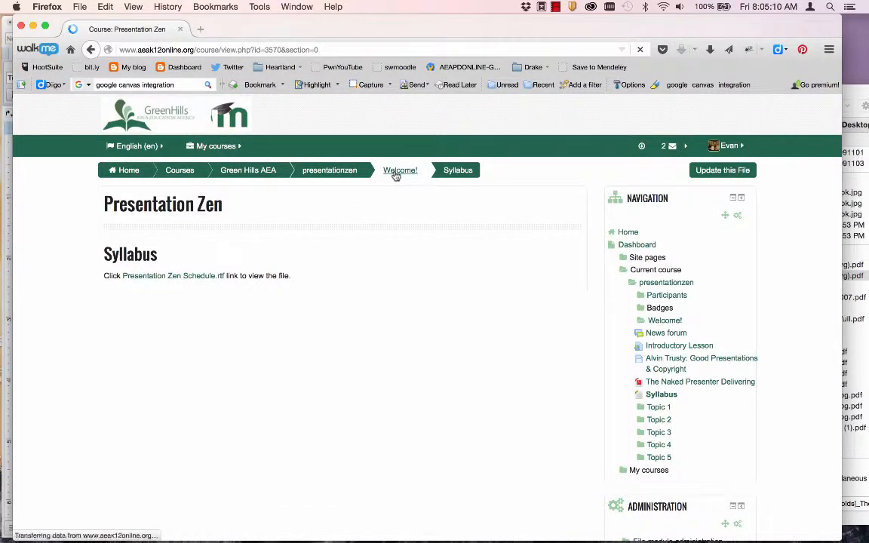
{"action": "scroll", "coordinate": [110, 473], "scroll_direction": "down", "scroll_amount": 10}
{"action": "scroll", "coordinate": [110, 472], "scroll_direction": "down", "scroll_amount": 5}
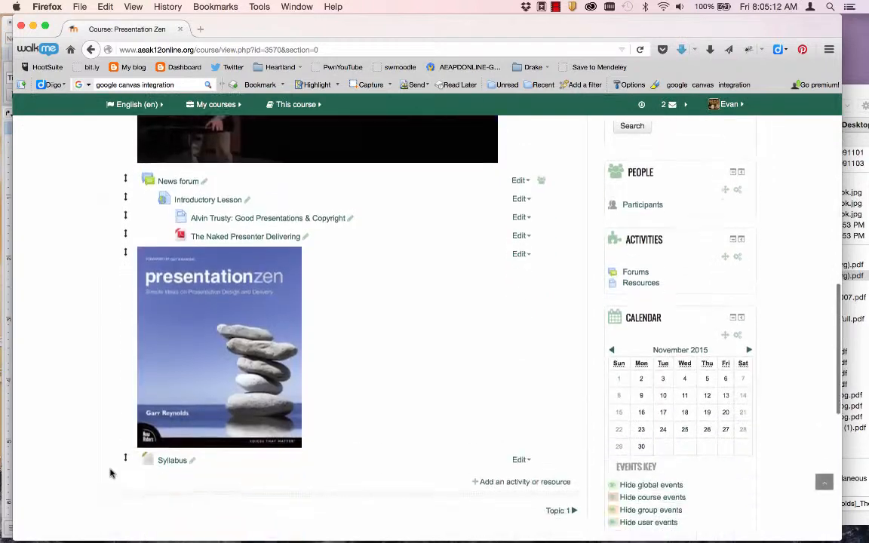
{"action": "left_click", "coordinate": [172, 411]}
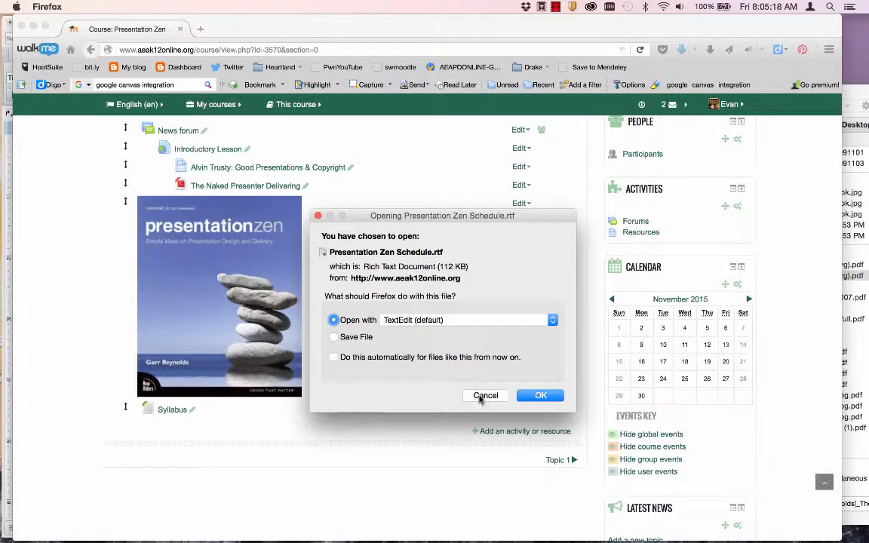
{"action": "left_click", "coordinate": [483, 396]}
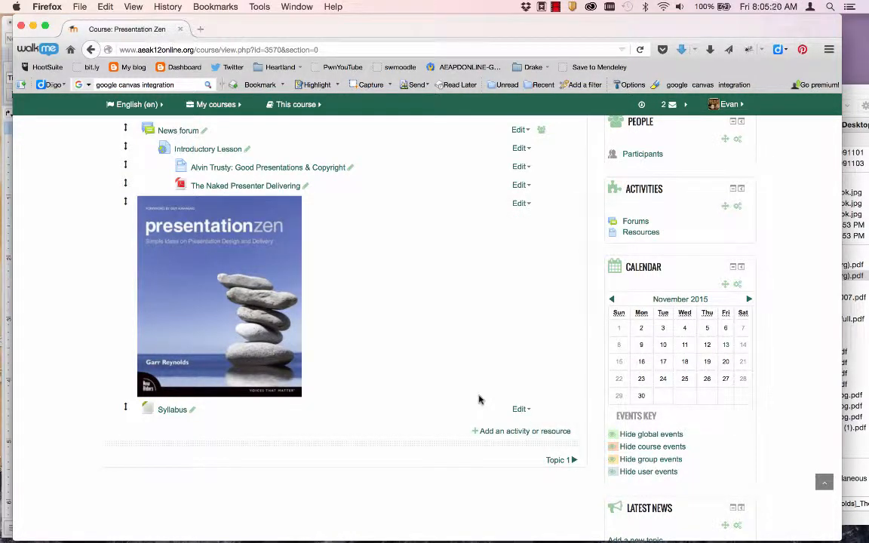
Step: Load drive.google.com in a new browser tab and open the Presentation Zen Schedule document
{"action": "left_click", "coordinate": [200, 30]}
{"action": "type", "text": "drive.google.com/"}
{"action": "key", "text": "Return"}
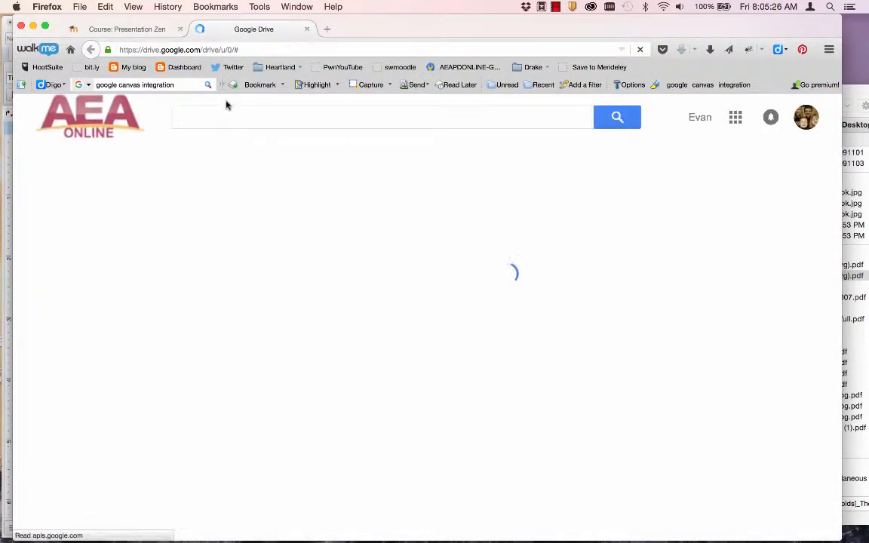
{"action": "scroll", "coordinate": [233, 291], "scroll_direction": "down", "scroll_amount": 2}
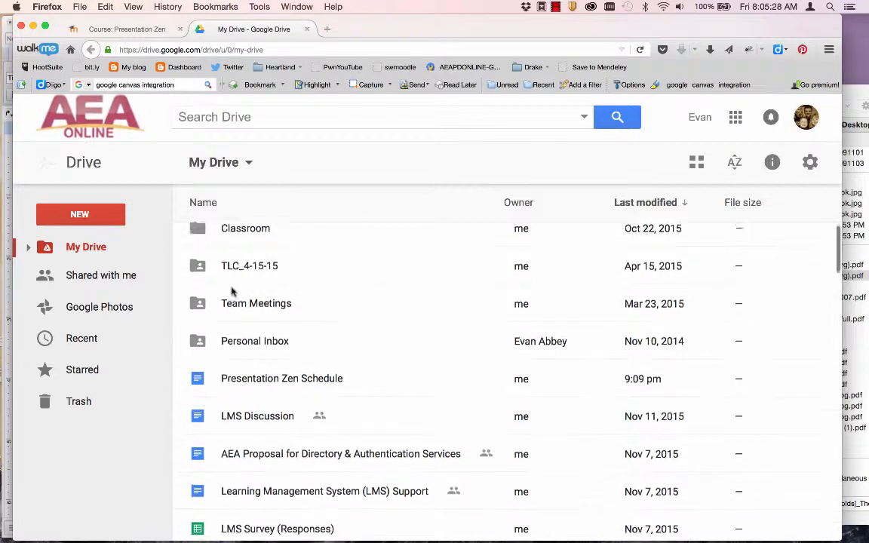
{"action": "double_click", "coordinate": [246, 366]}
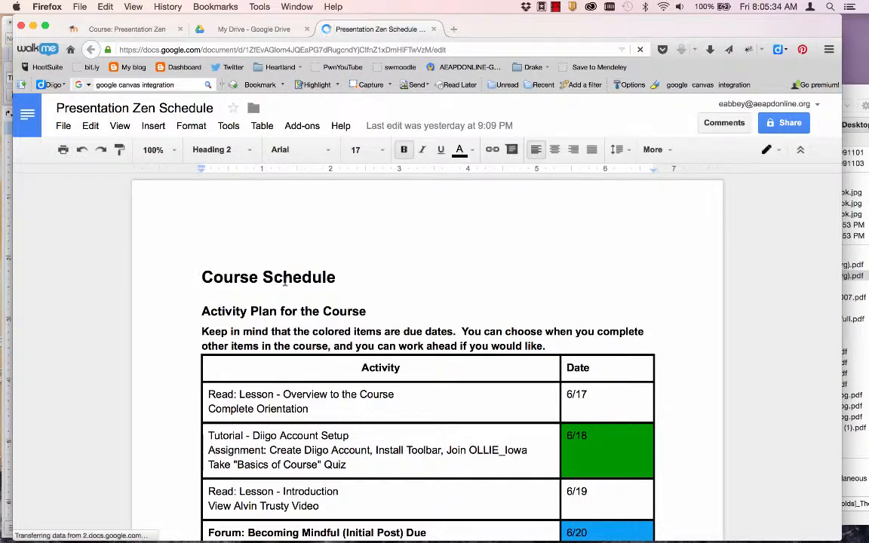
Step: Check the document's advanced sharing settings, and turn on link sharing so anyone at aeapdonline.org with the link can view
{"action": "left_click", "coordinate": [784, 122]}
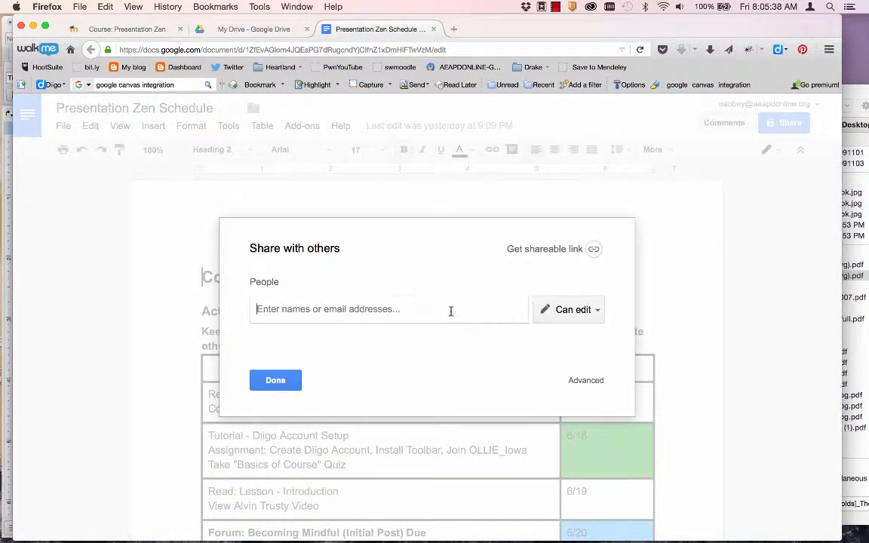
{"action": "left_click", "coordinate": [593, 380]}
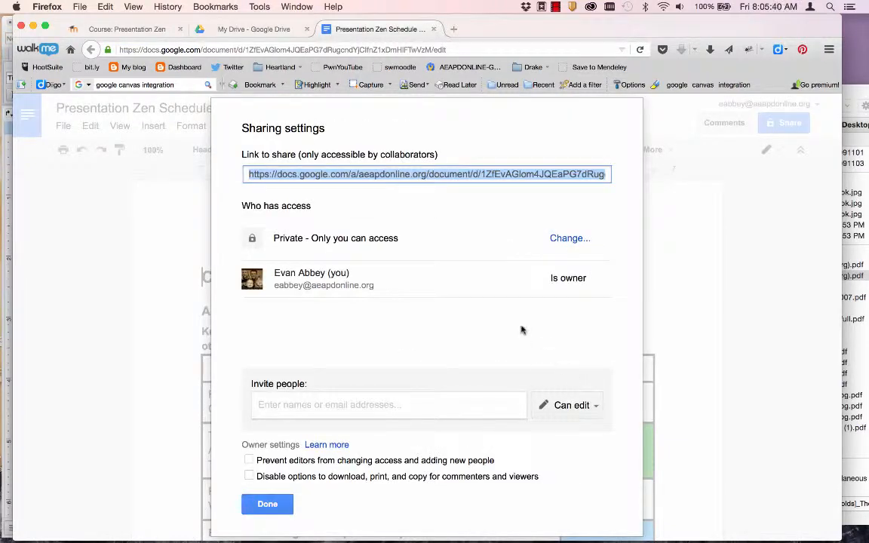
{"action": "left_click", "coordinate": [269, 503]}
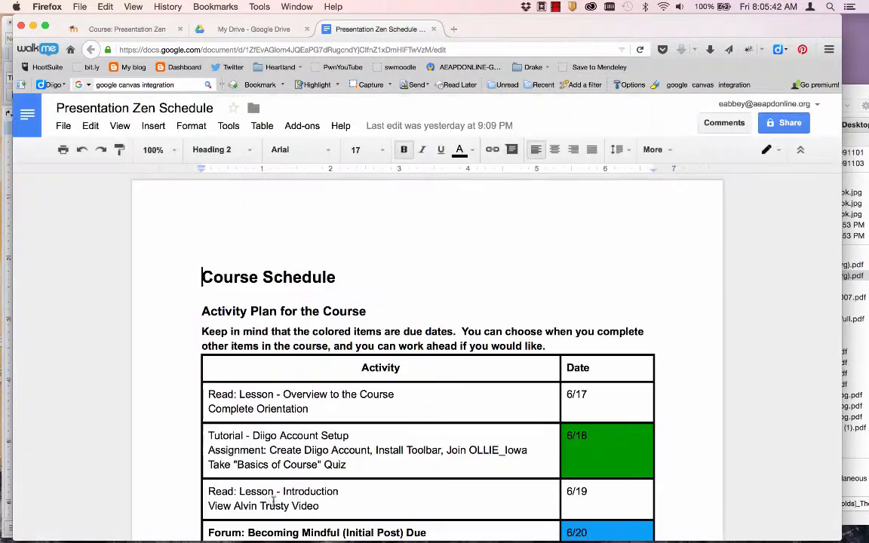
{"action": "left_click", "coordinate": [795, 119]}
{"action": "left_click", "coordinate": [592, 249]}
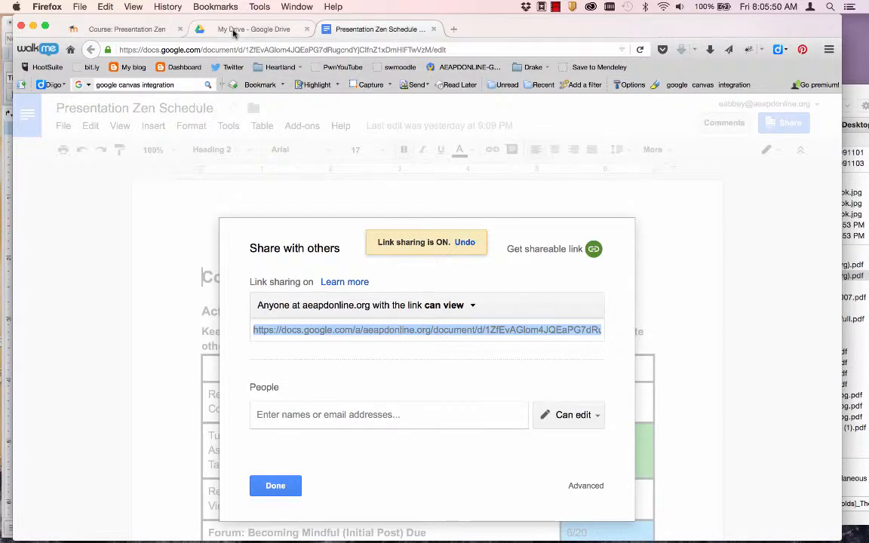
Step: Return to the Presentation Zen course page and start adding a URL resource to the Welcome! section
{"action": "left_click", "coordinate": [136, 30]}
{"action": "scroll", "coordinate": [354, 411], "scroll_direction": "down", "scroll_amount": 1}
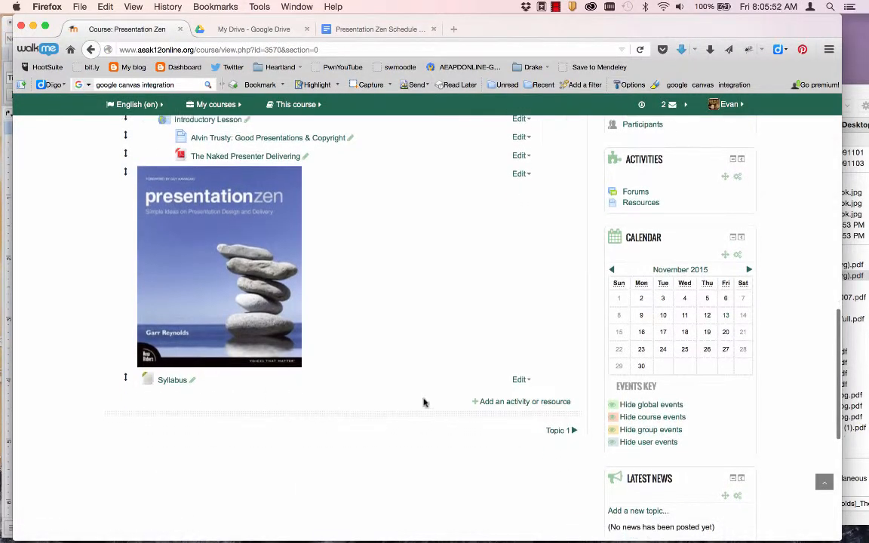
{"action": "left_click", "coordinate": [519, 380]}
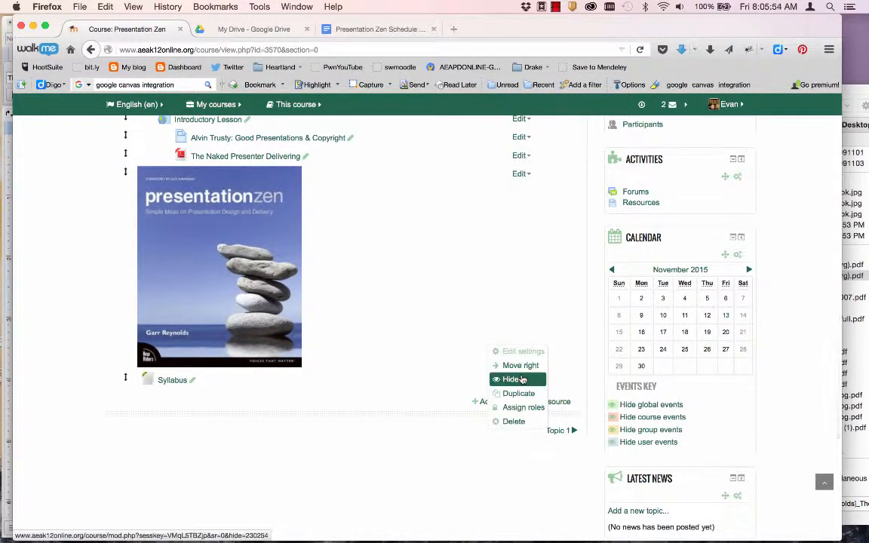
{"action": "left_click", "coordinate": [498, 402]}
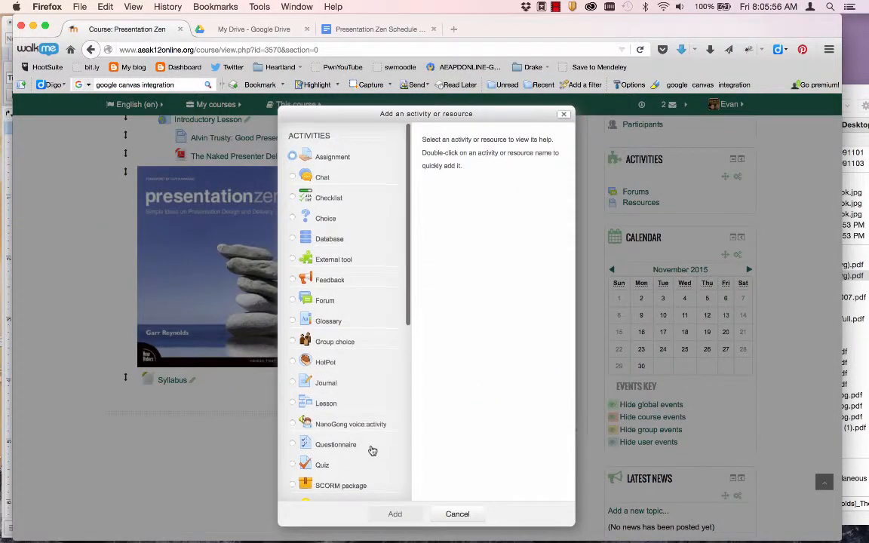
{"action": "scroll", "coordinate": [347, 450], "scroll_direction": "down", "scroll_amount": 5}
{"action": "left_click", "coordinate": [293, 490]}
{"action": "left_click", "coordinate": [387, 513]}
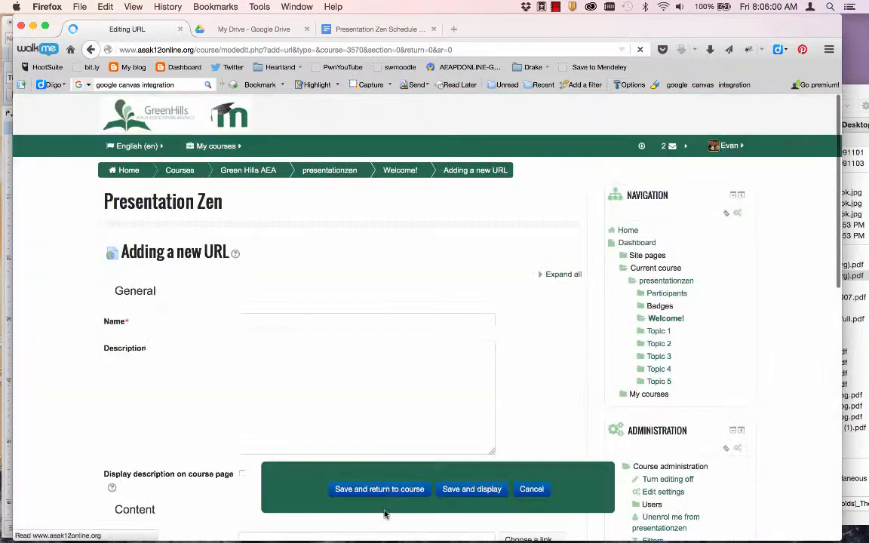
Step: Name the new URL resource Syllabus #2, keeping the document's sharing link on the clipboard
{"action": "left_click", "coordinate": [299, 321]}
{"action": "key", "text": "super+v"}
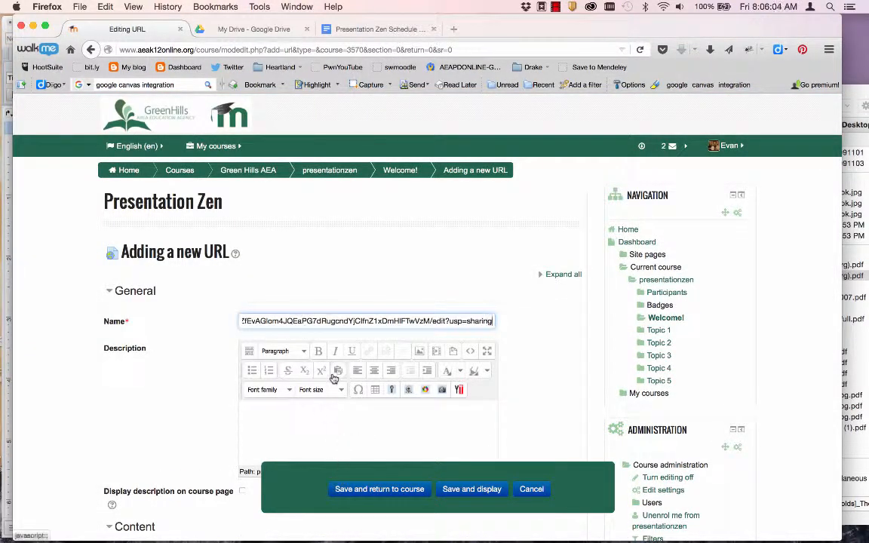
{"action": "triple_click", "coordinate": [329, 321]}
{"action": "key", "text": "super+c"}
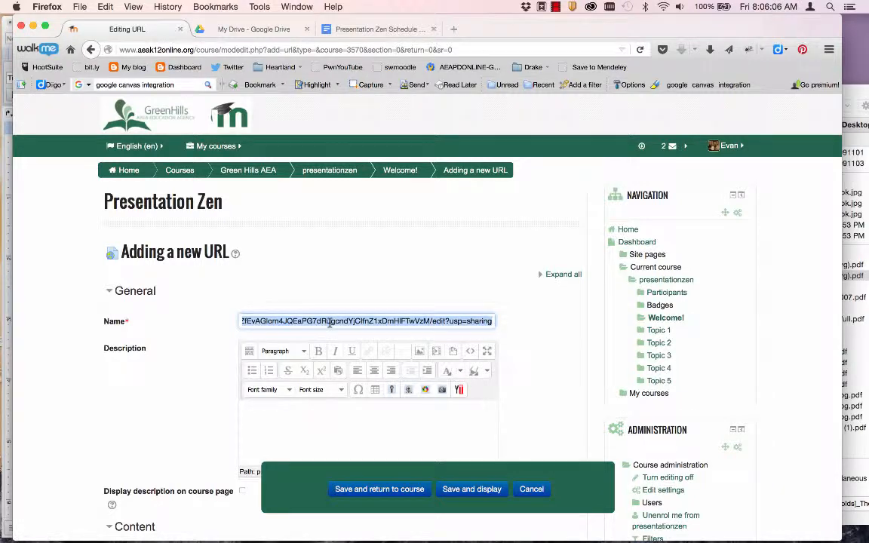
{"action": "type", "text": "Syllabus #2"}
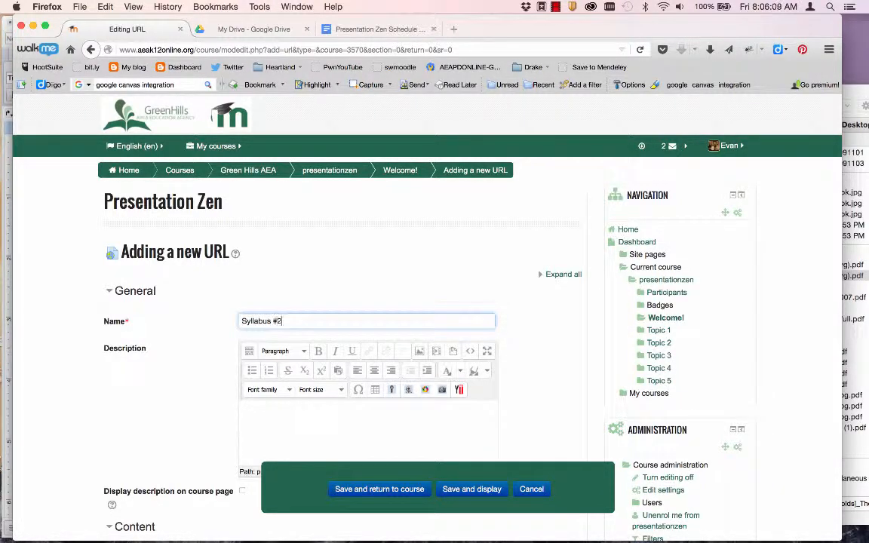
Step: Paste the schedule document's sharing link as the external URL, and save and display the resource
{"action": "scroll", "coordinate": [316, 357], "scroll_direction": "down", "scroll_amount": 5}
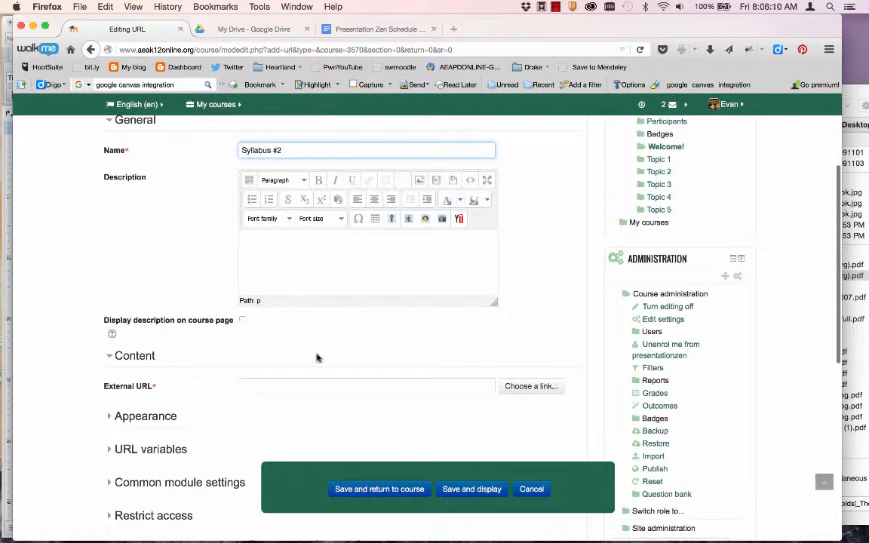
{"action": "left_click", "coordinate": [303, 383]}
{"action": "key", "text": "super+v"}
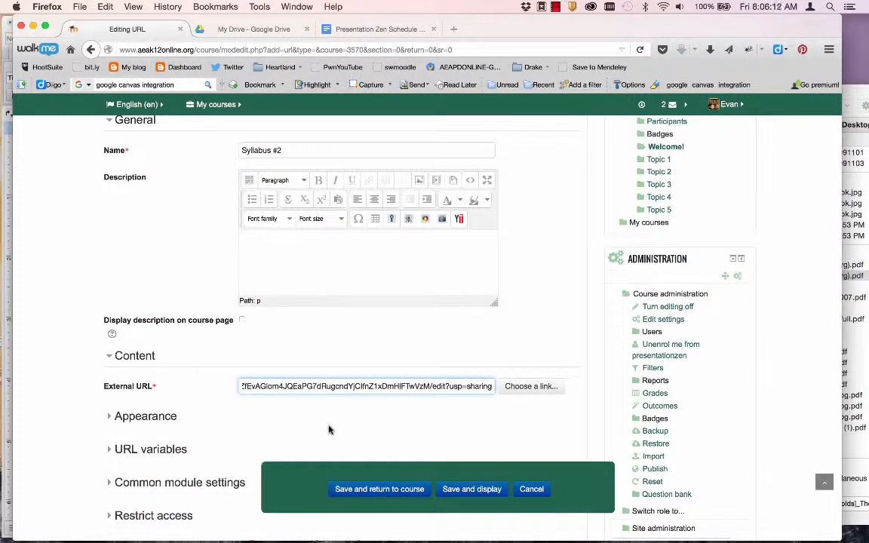
{"action": "left_click", "coordinate": [457, 494]}
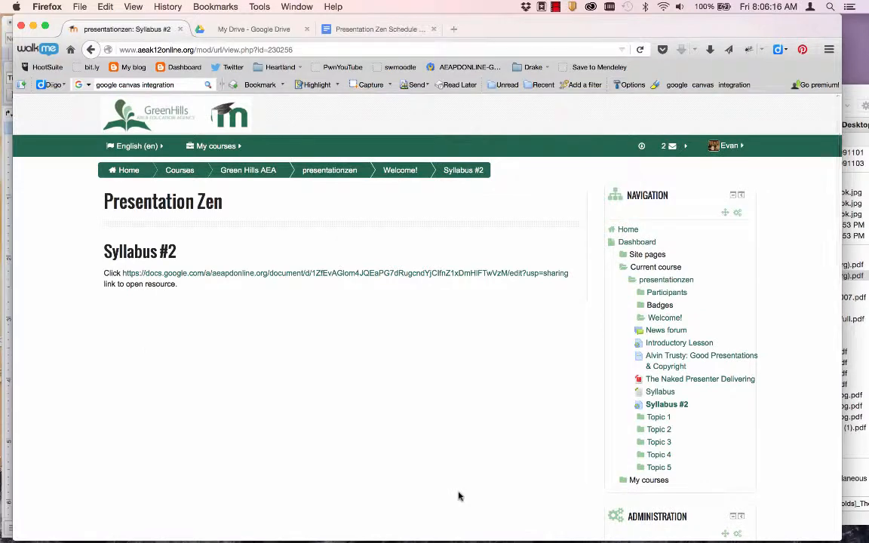
Step: Test the Syllabus #2 link from the Welcome! section, look through the schedule document, and go back to the course
{"action": "left_click", "coordinate": [398, 172]}
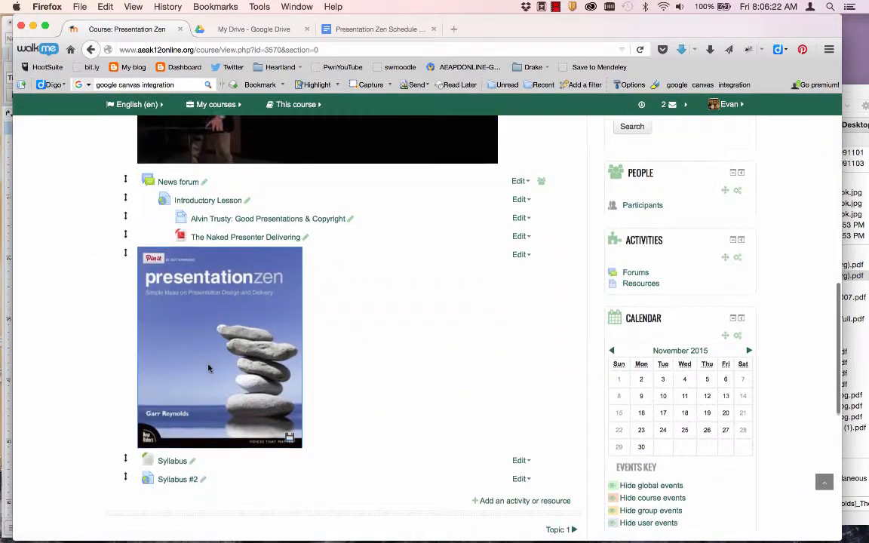
{"action": "left_click", "coordinate": [167, 474]}
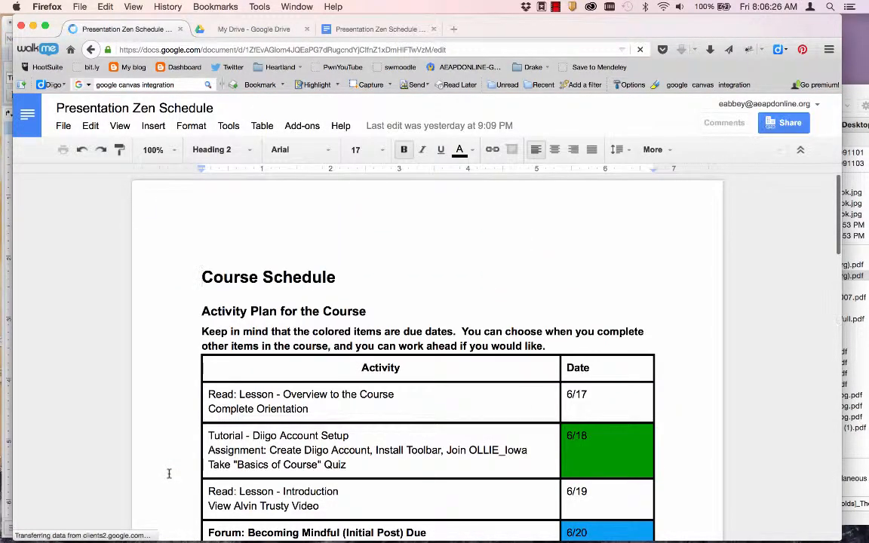
{"action": "scroll", "coordinate": [169, 474], "scroll_direction": "down", "scroll_amount": 5}
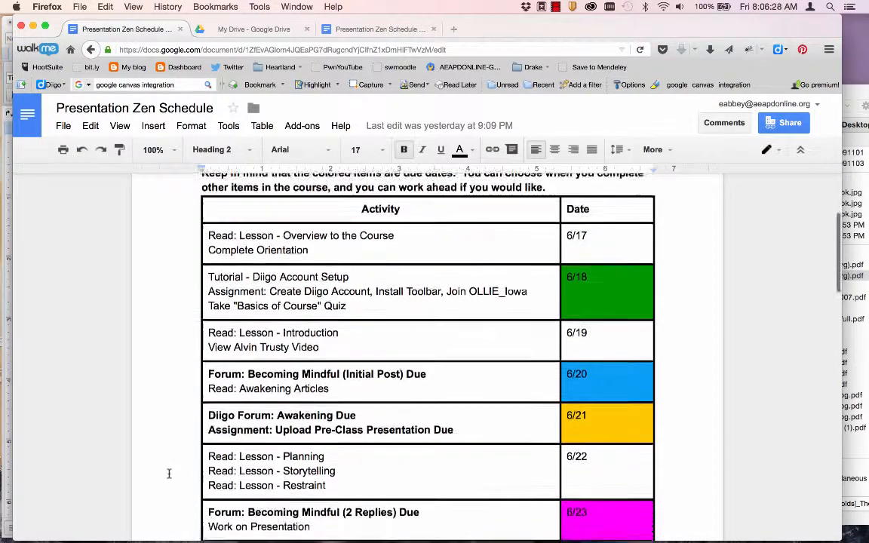
{"action": "scroll", "coordinate": [168, 473], "scroll_direction": "up", "scroll_amount": 8}
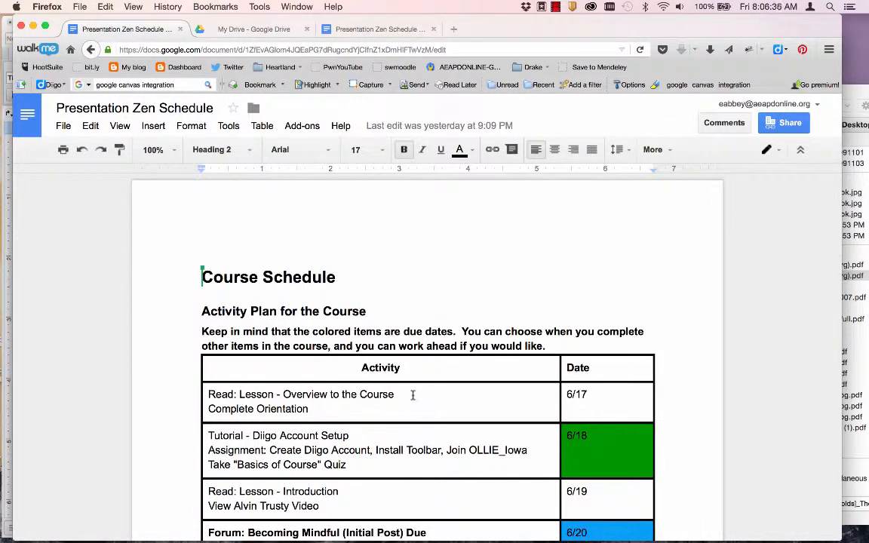
{"action": "left_click", "coordinate": [92, 51]}
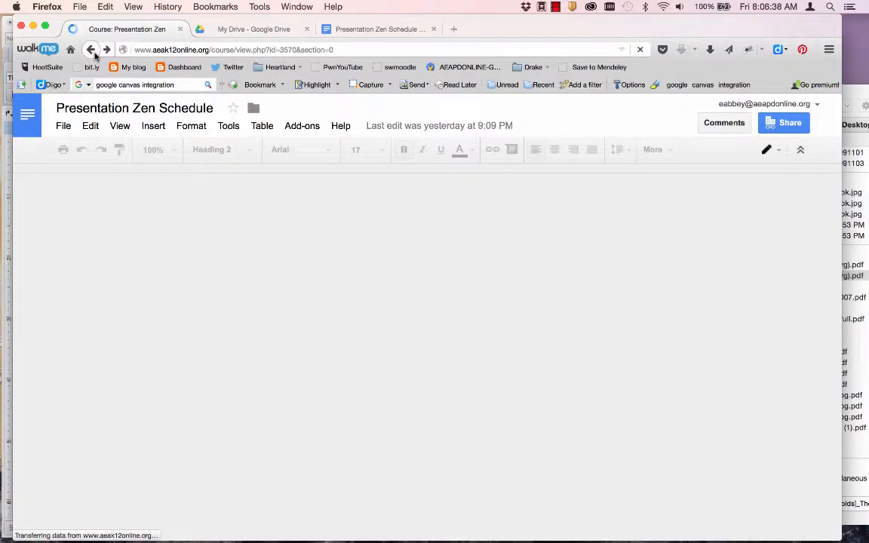
Step: Review the Welcome! section from its introduction text down through the video, resources, book image and syllabus links
{"action": "scroll", "coordinate": [85, 210], "scroll_direction": "up", "scroll_amount": 10}
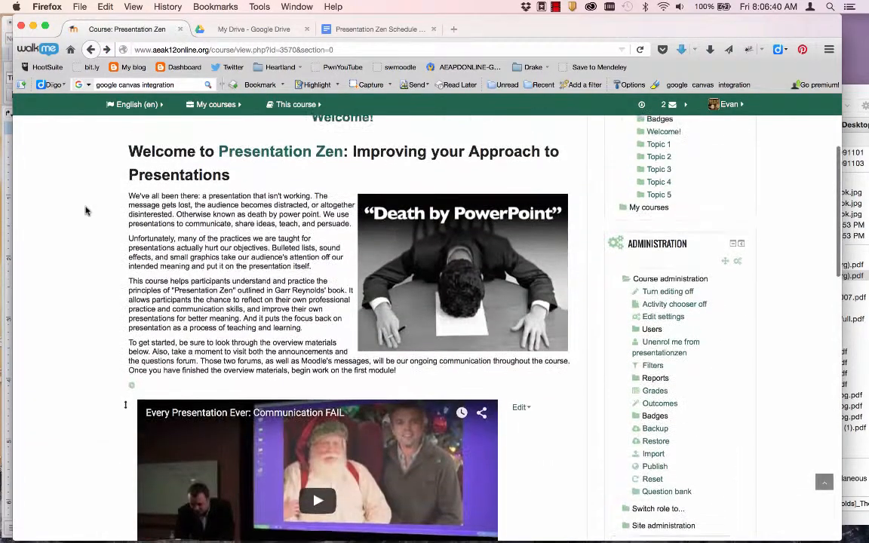
{"action": "scroll", "coordinate": [86, 211], "scroll_direction": "up", "scroll_amount": 4}
{"action": "scroll", "coordinate": [86, 211], "scroll_direction": "down", "scroll_amount": 2}
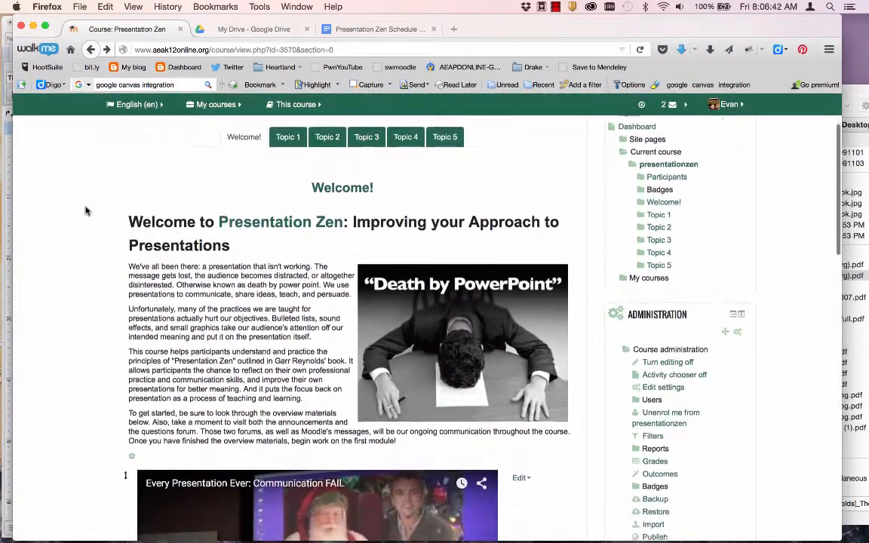
{"action": "scroll", "coordinate": [85, 210], "scroll_direction": "down", "scroll_amount": 2}
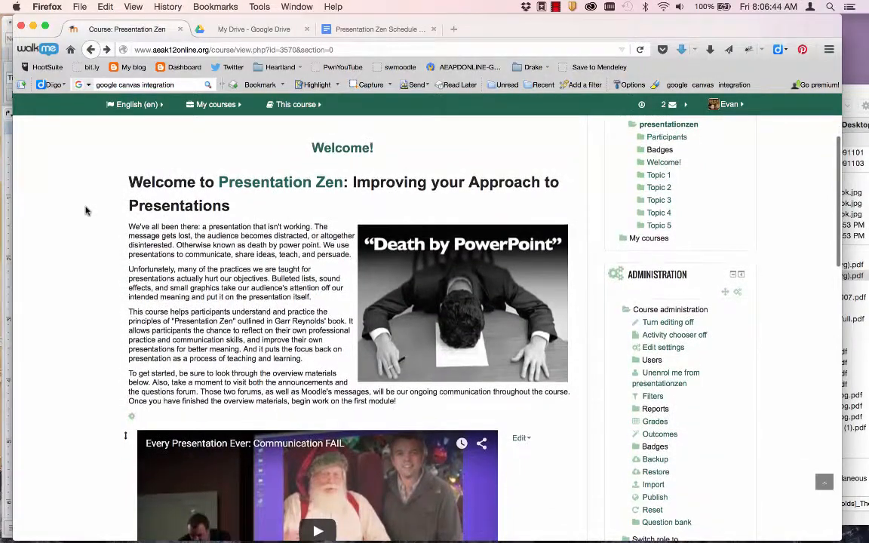
{"action": "scroll", "coordinate": [85, 211], "scroll_direction": "down", "scroll_amount": 2}
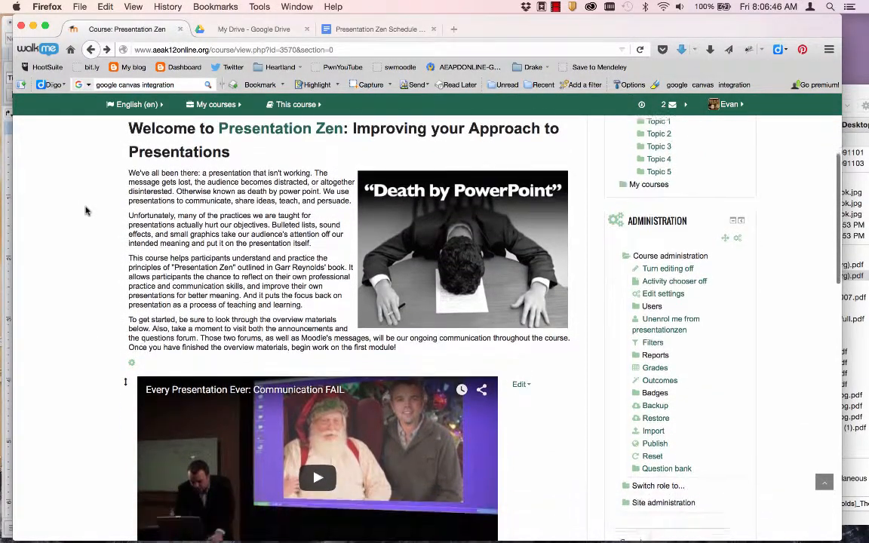
{"action": "scroll", "coordinate": [85, 211], "scroll_direction": "down", "scroll_amount": 10}
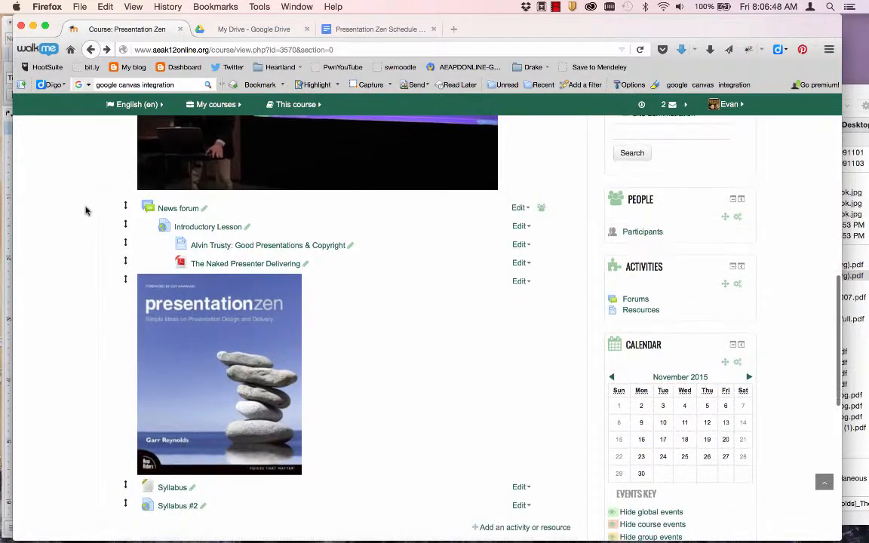
{"action": "scroll", "coordinate": [85, 211], "scroll_direction": "down", "scroll_amount": 1}
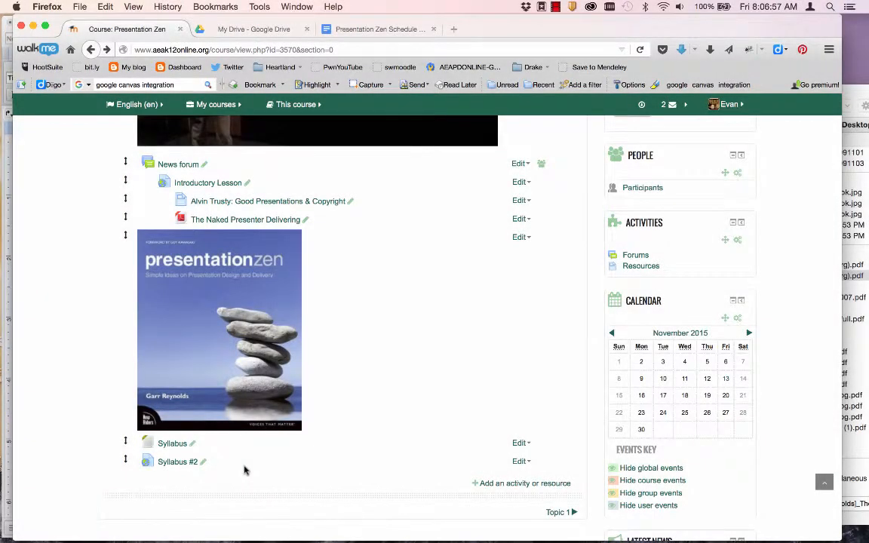
{"action": "scroll", "coordinate": [244, 470], "scroll_direction": "down", "scroll_amount": 1}
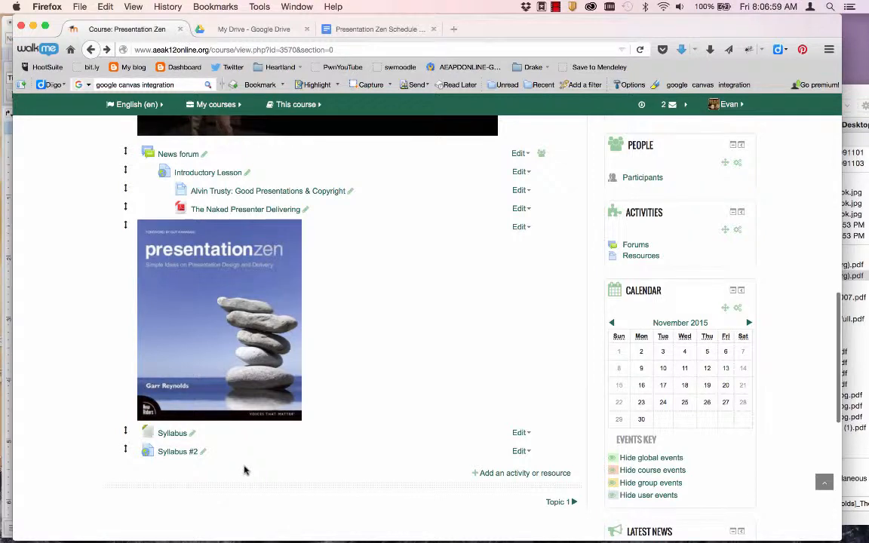
Step: Open the activity chooser for the Welcome! section and examine the available activity and resource types
{"action": "left_click", "coordinate": [510, 473]}
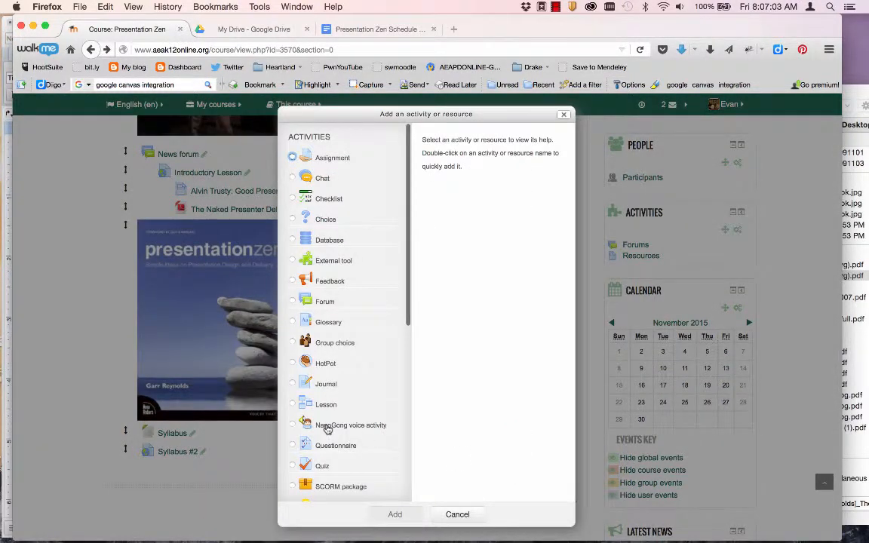
{"action": "scroll", "coordinate": [327, 428], "scroll_direction": "down", "scroll_amount": 1}
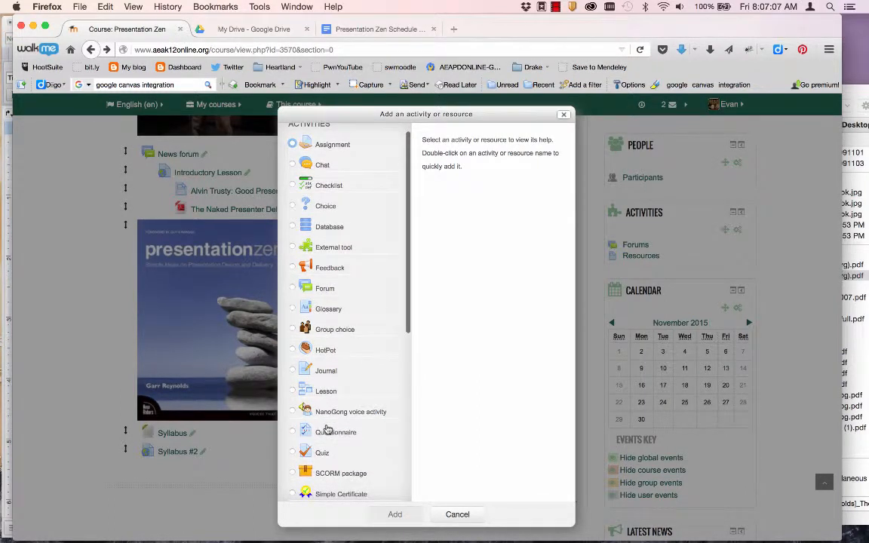
{"action": "scroll", "coordinate": [326, 429], "scroll_direction": "down", "scroll_amount": 5}
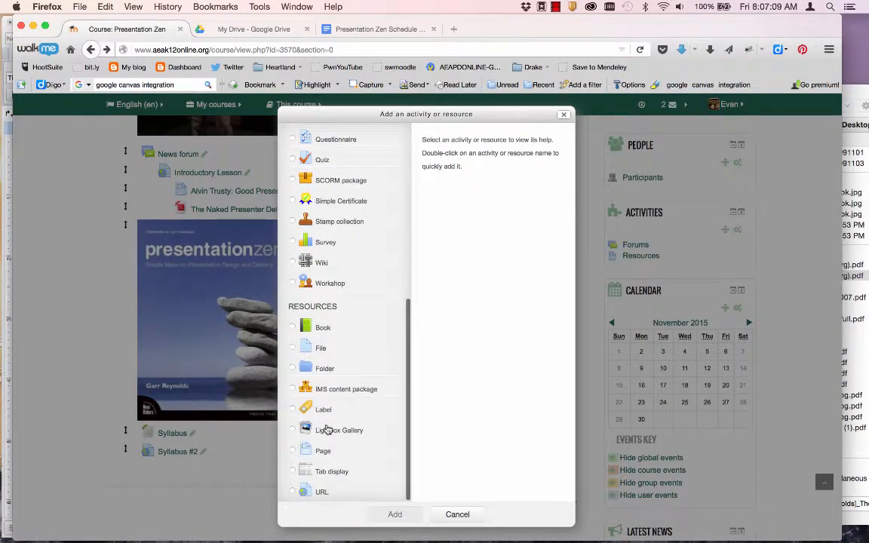
{"action": "scroll", "coordinate": [326, 429], "scroll_direction": "up", "scroll_amount": 5}
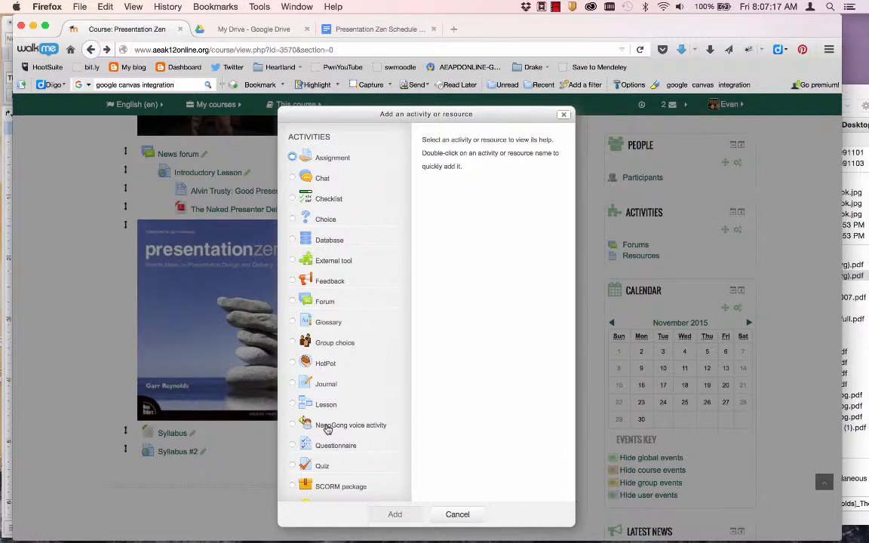
{"action": "scroll", "coordinate": [327, 429], "scroll_direction": "down", "scroll_amount": 3}
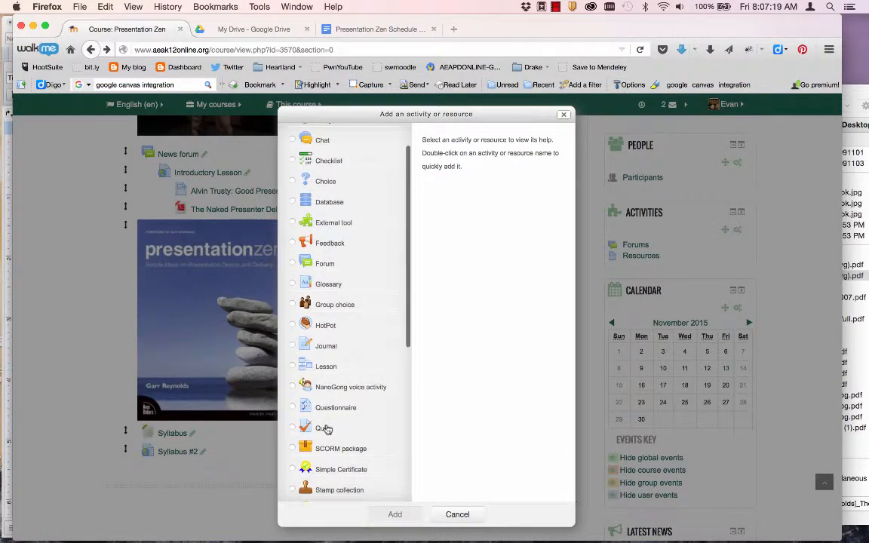
{"action": "scroll", "coordinate": [326, 429], "scroll_direction": "down", "scroll_amount": 1}
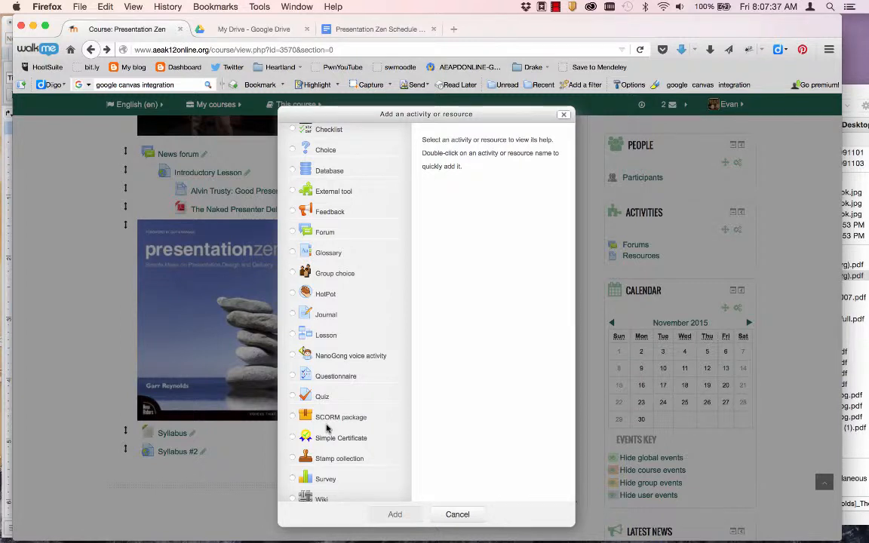
{"action": "scroll", "coordinate": [327, 428], "scroll_direction": "down", "scroll_amount": 3}
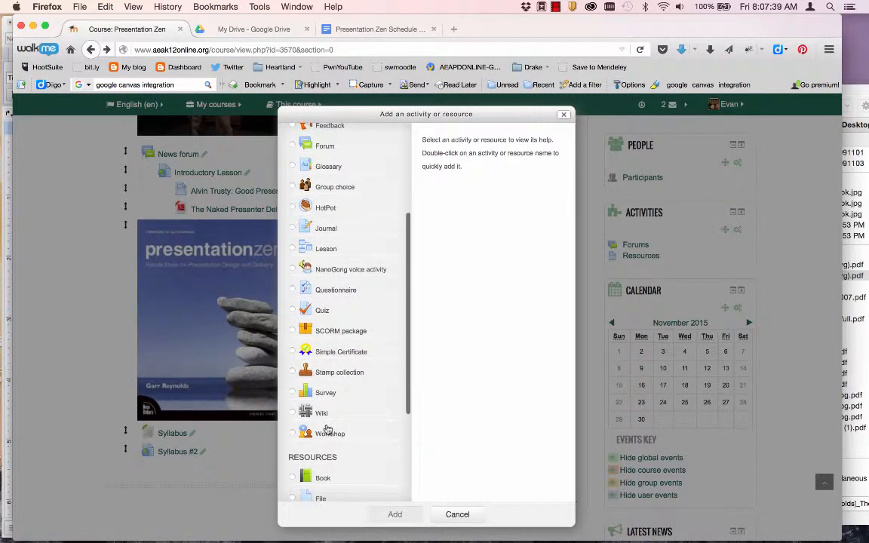
{"action": "scroll", "coordinate": [327, 429], "scroll_direction": "up", "scroll_amount": 5}
{"action": "scroll", "coordinate": [326, 428], "scroll_direction": "up", "scroll_amount": 1}
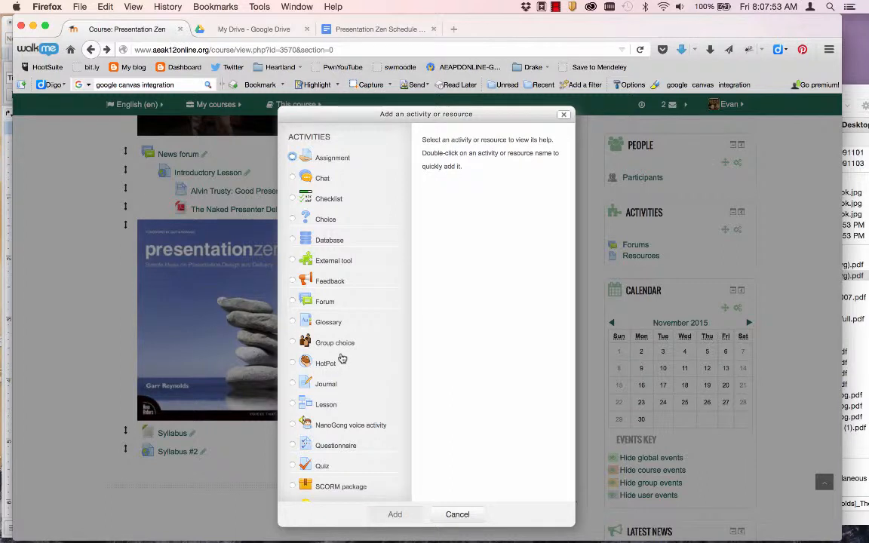
Step: Add a Forum activity to the Welcome! section and choose Standard forum for general use as its type
{"action": "left_click", "coordinate": [293, 303]}
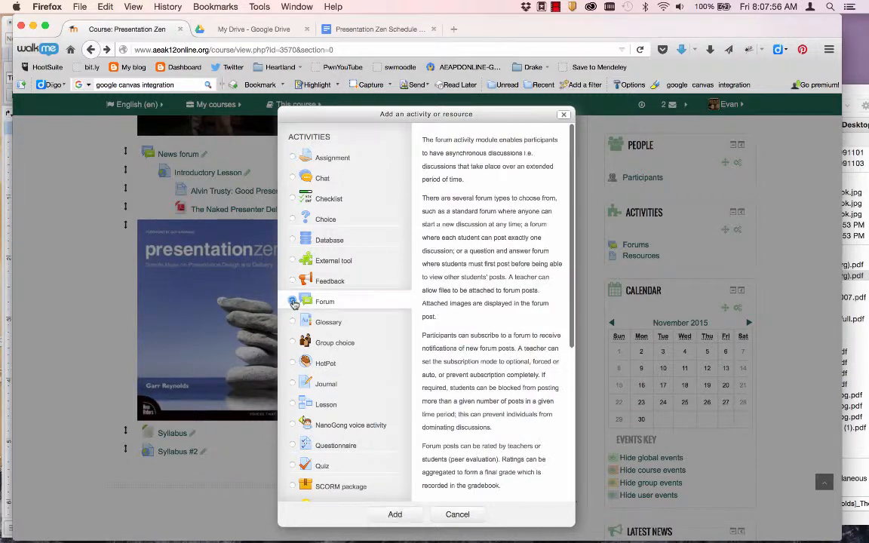
{"action": "left_click", "coordinate": [393, 515]}
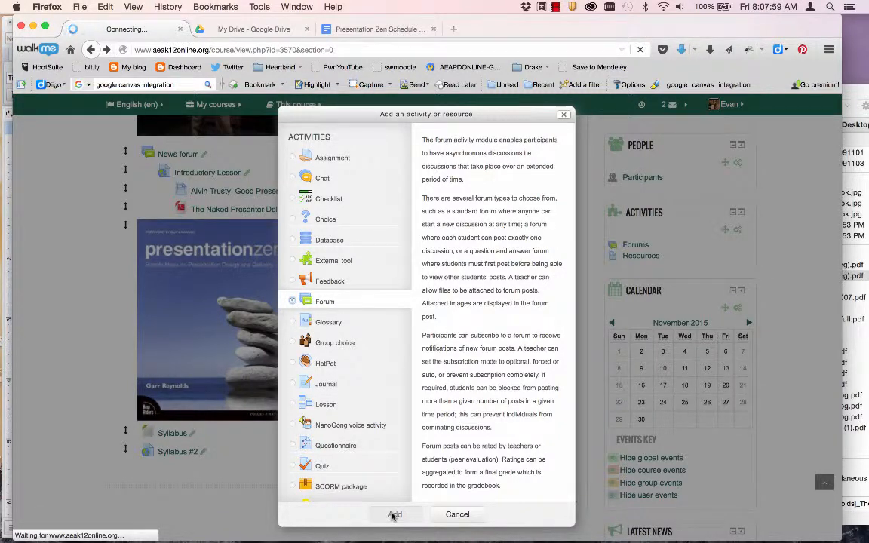
{"action": "scroll", "coordinate": [440, 404], "scroll_direction": "down", "scroll_amount": 2}
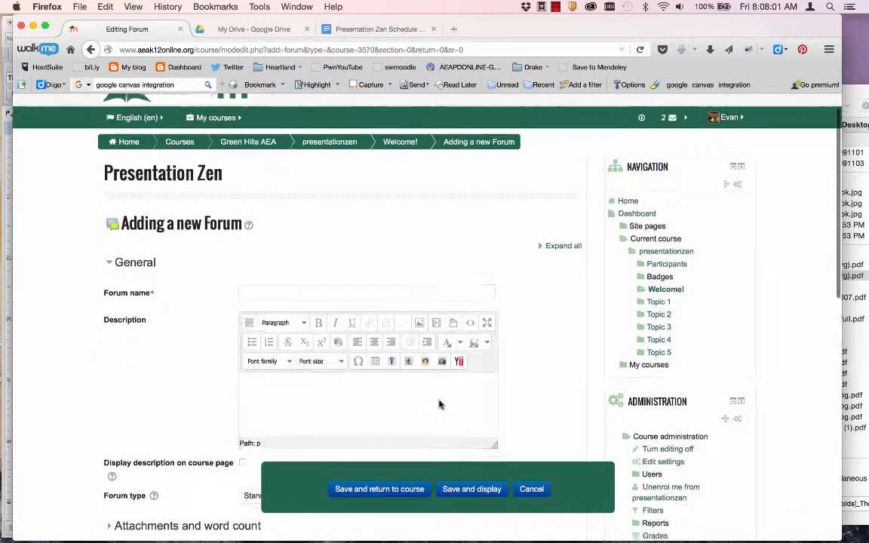
{"action": "scroll", "coordinate": [440, 405], "scroll_direction": "down", "scroll_amount": 5}
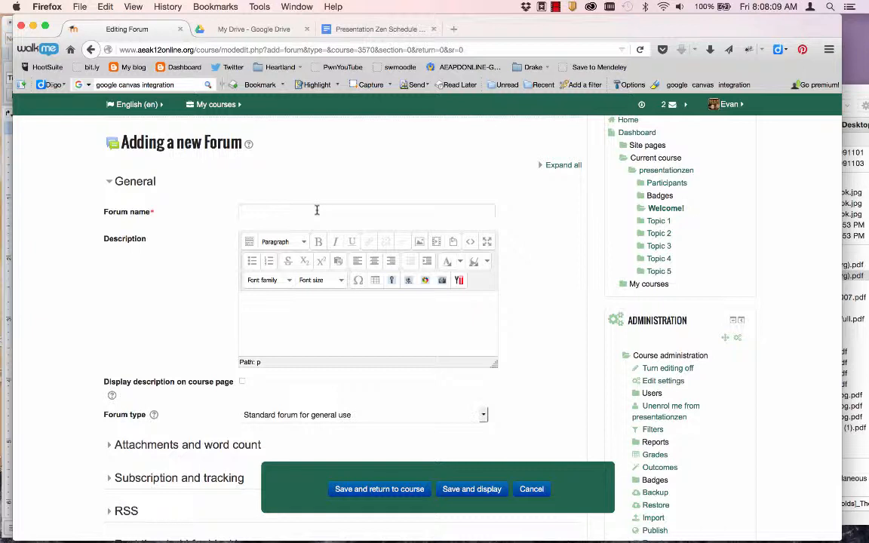
{"action": "scroll", "coordinate": [306, 364], "scroll_direction": "down", "scroll_amount": 2}
{"action": "left_click", "coordinate": [301, 379]}
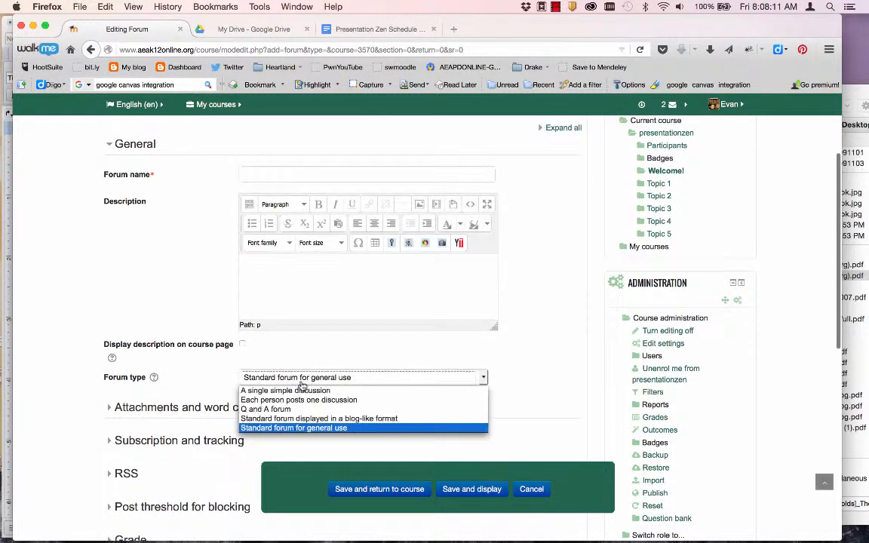
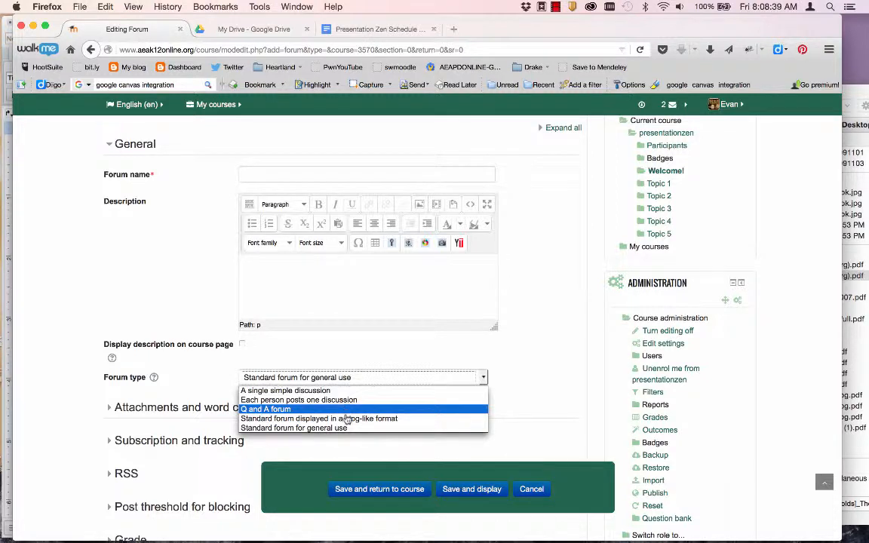
{"action": "left_click", "coordinate": [330, 428]}
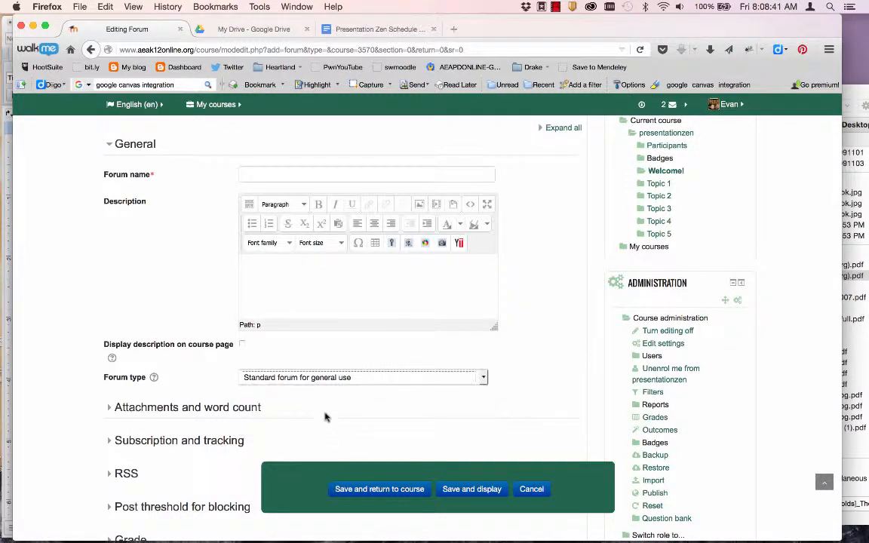
Step: Copy the heading "Forum: Becoming Mindful--Of What are You Guilty?" and its text from the Word document into the Moodle forum's description
{"action": "scroll", "coordinate": [180, 295], "scroll_direction": "up", "scroll_amount": 1}
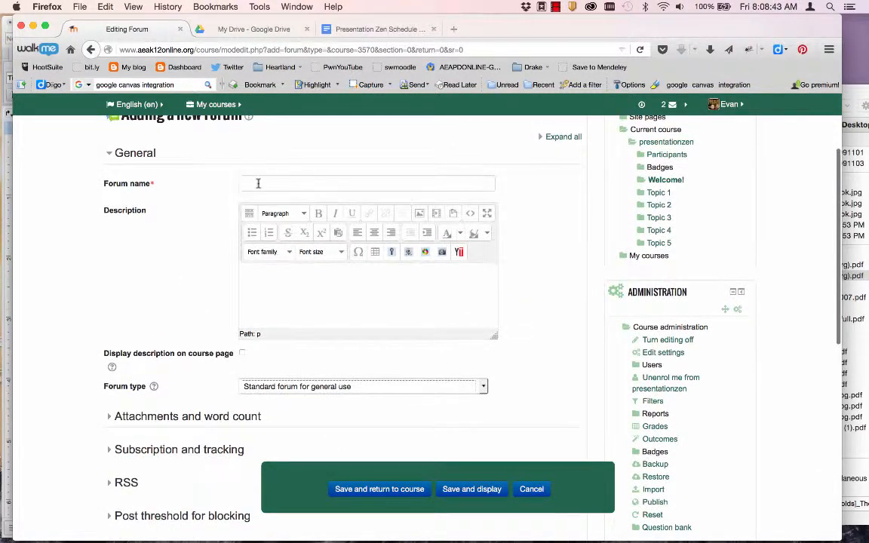
{"action": "left_click", "coordinate": [259, 185]}
{"action": "key", "text": "super+Tab"}
{"action": "key", "text": "super+Tab"}
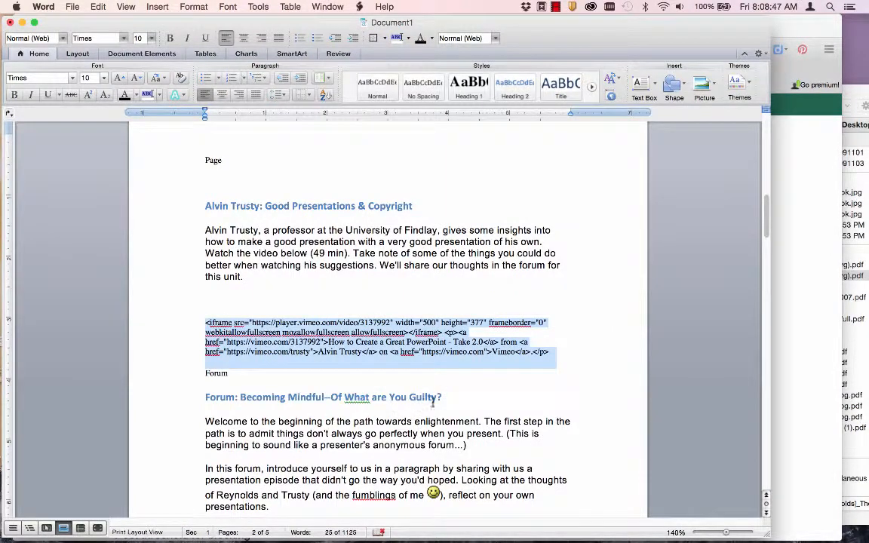
{"action": "left_click_drag", "start_coordinate": [446, 396], "coordinate": [212, 397]}
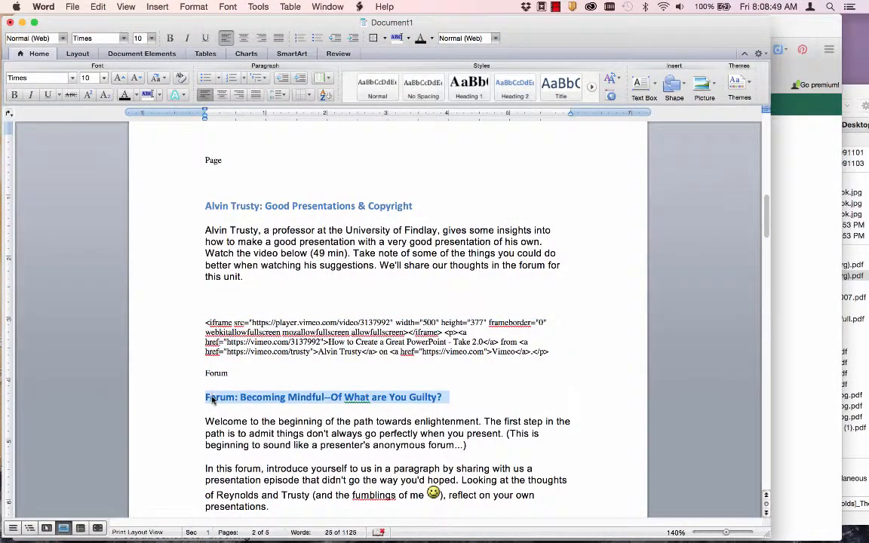
{"action": "scroll", "coordinate": [443, 438], "scroll_direction": "down", "scroll_amount": 5}
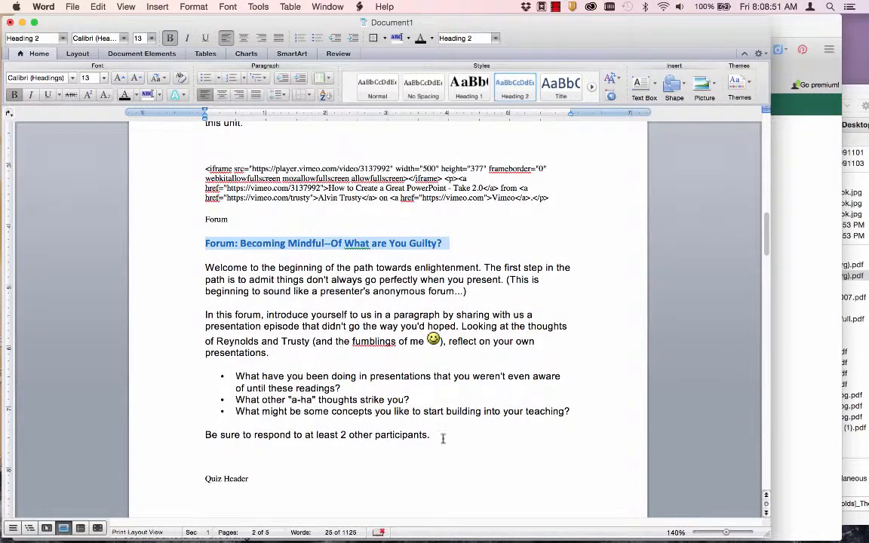
{"action": "left_click_drag", "start_coordinate": [462, 436], "coordinate": [206, 243]}
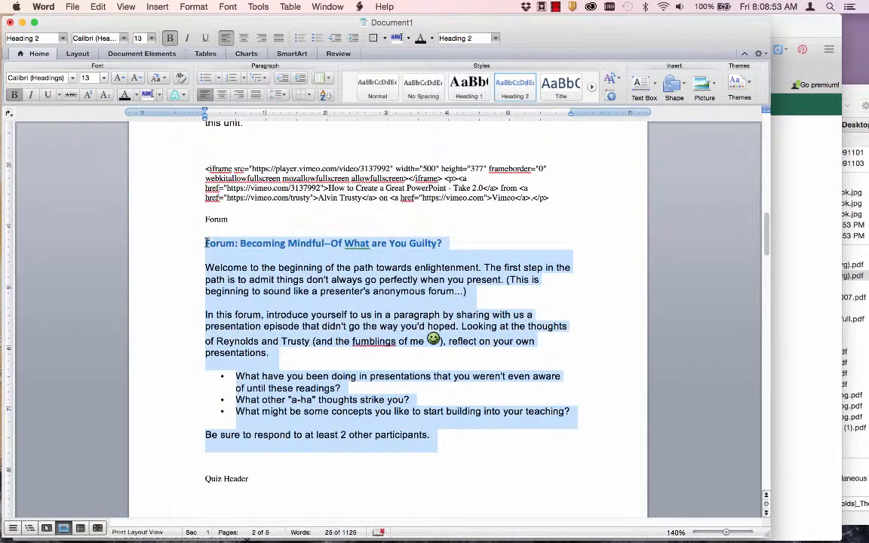
{"action": "key", "text": "super+Tab"}
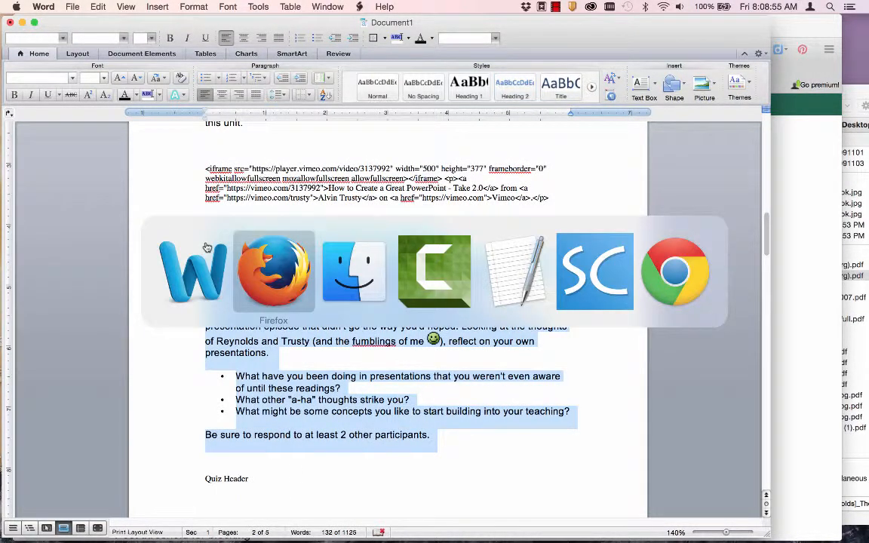
{"action": "key", "text": "super+v"}
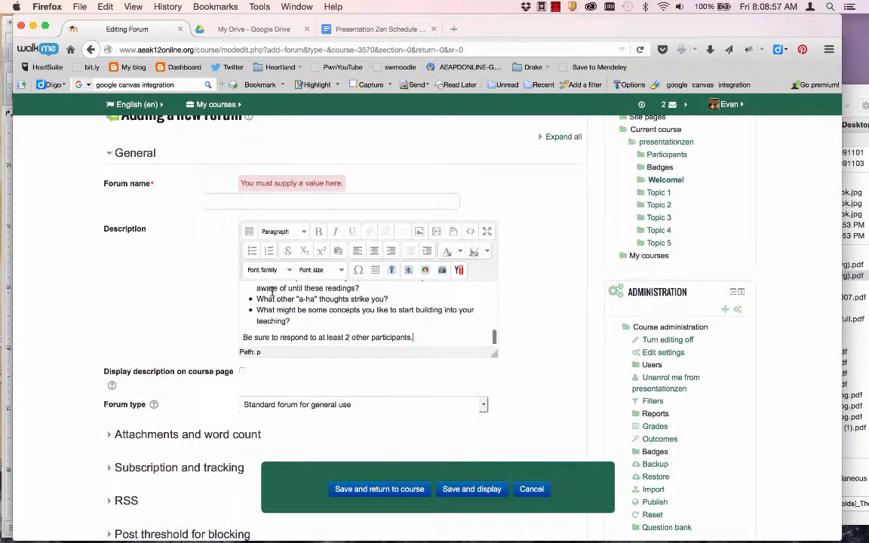
Step: Move the heading "Forum: Becoming Mindful--Of What are You Guilty?" out of the description into the forum name
{"action": "scroll", "coordinate": [272, 291], "scroll_direction": "up", "scroll_amount": 10}
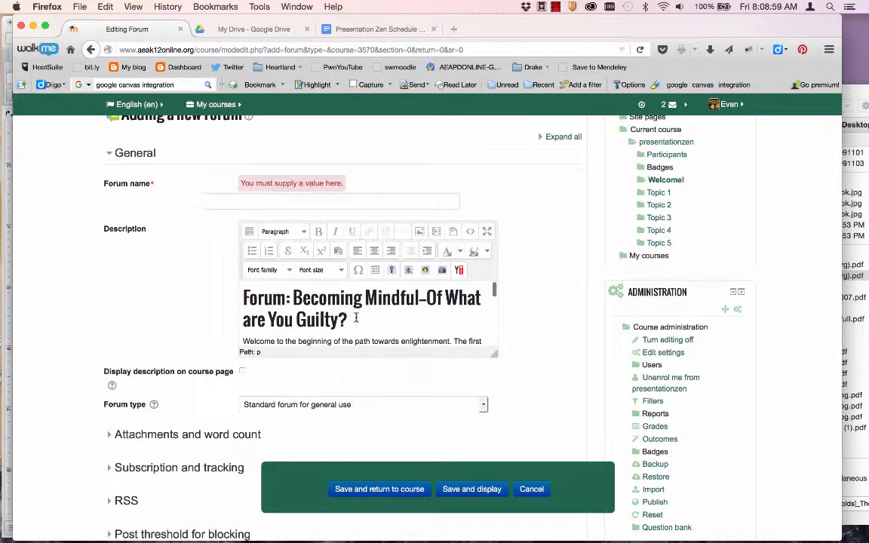
{"action": "left_click_drag", "start_coordinate": [356, 317], "coordinate": [227, 290]}
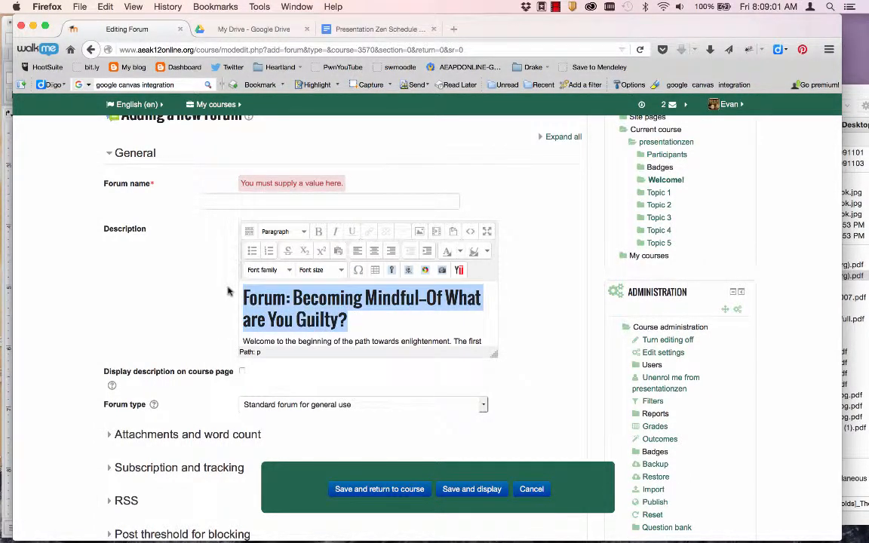
{"action": "key", "text": "super+x"}
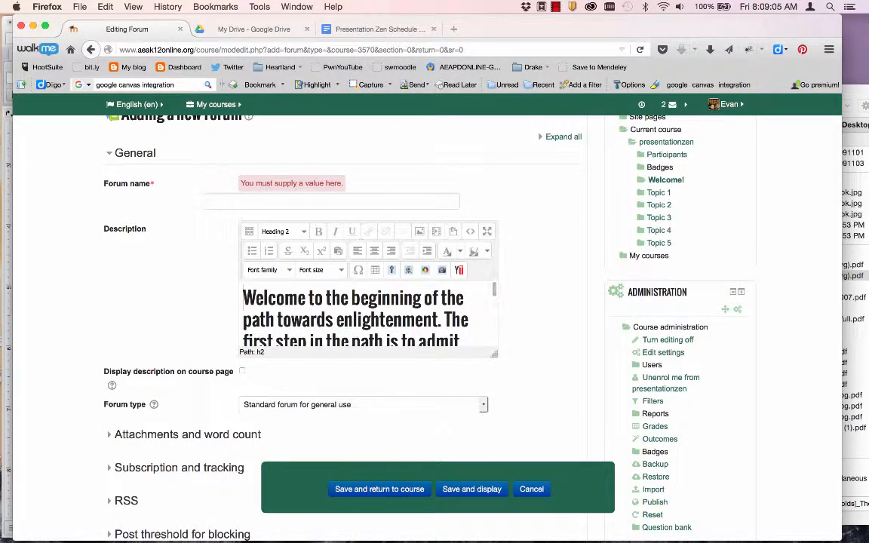
{"action": "left_click", "coordinate": [255, 205]}
{"action": "key", "text": "super+v"}
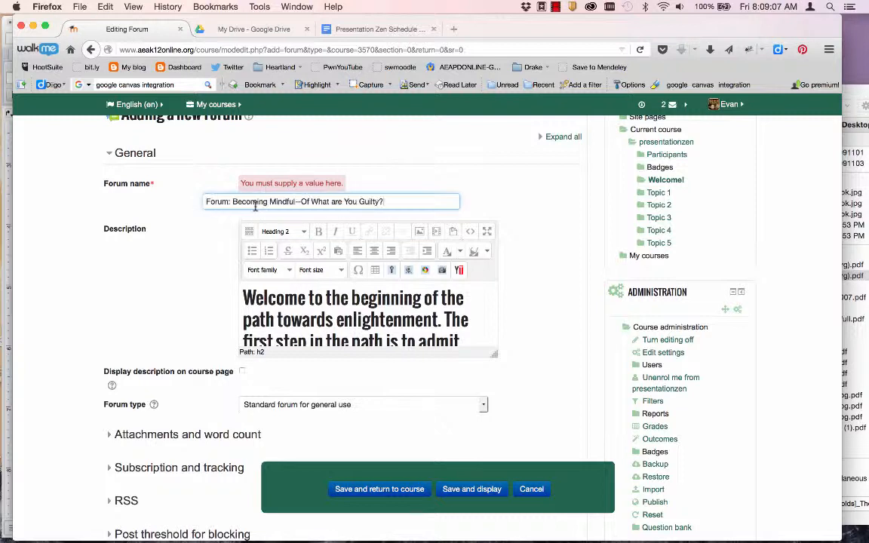
Step: Change the format of the whole forum description to Paragraph
{"action": "left_click", "coordinate": [251, 290]}
{"action": "key", "text": "super+a"}
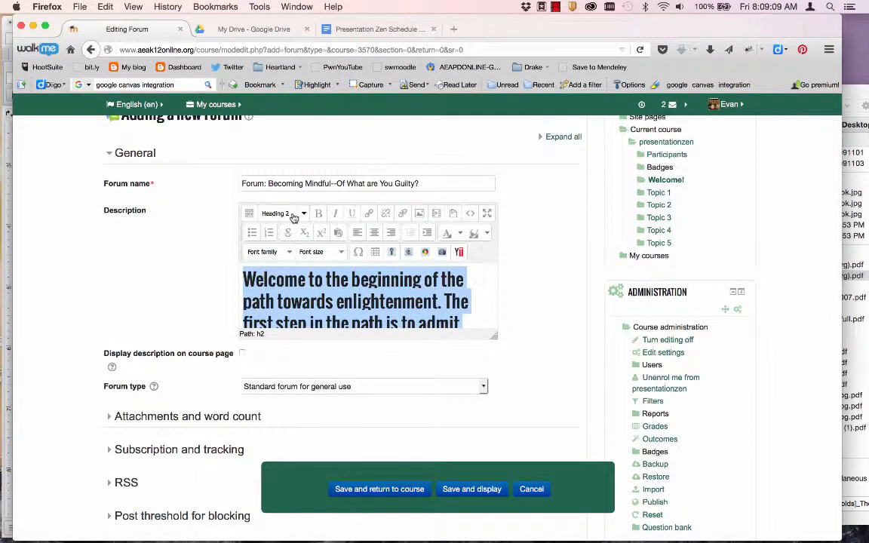
{"action": "left_click", "coordinate": [265, 213]}
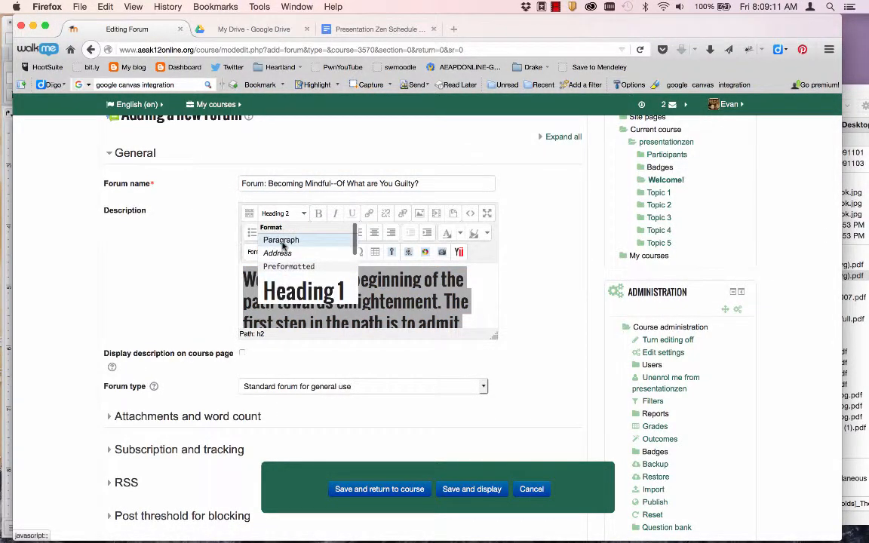
{"action": "left_click", "coordinate": [282, 240]}
{"action": "left_click", "coordinate": [299, 309]}
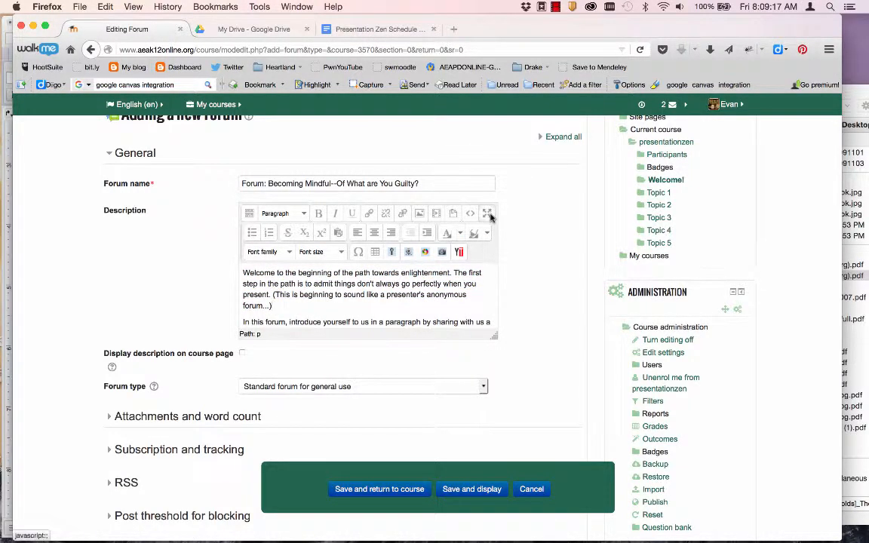
Step: Enlarge the description editor and upload stock-footage-zen-stones-on-a-beach-dolly-shot-1.jpg from the Desktop as an image for the text
{"action": "left_click", "coordinate": [489, 215]}
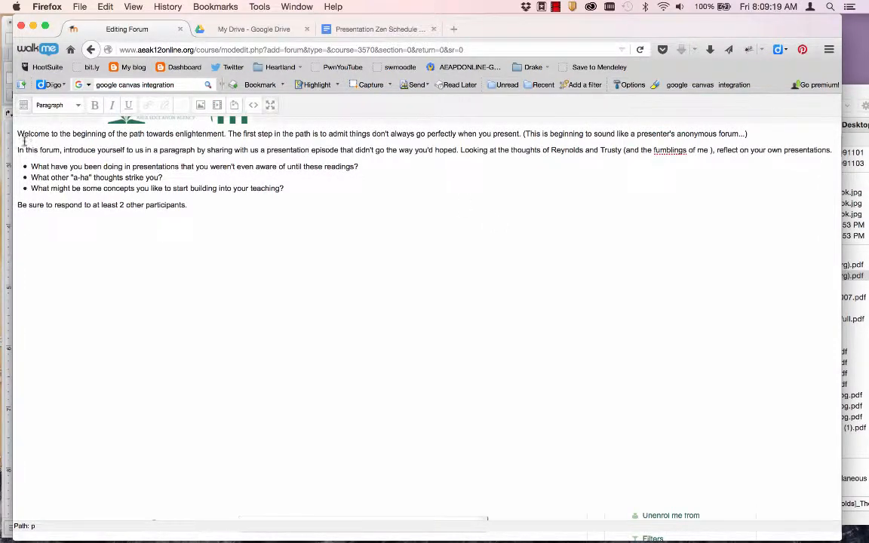
{"action": "left_click", "coordinate": [199, 104]}
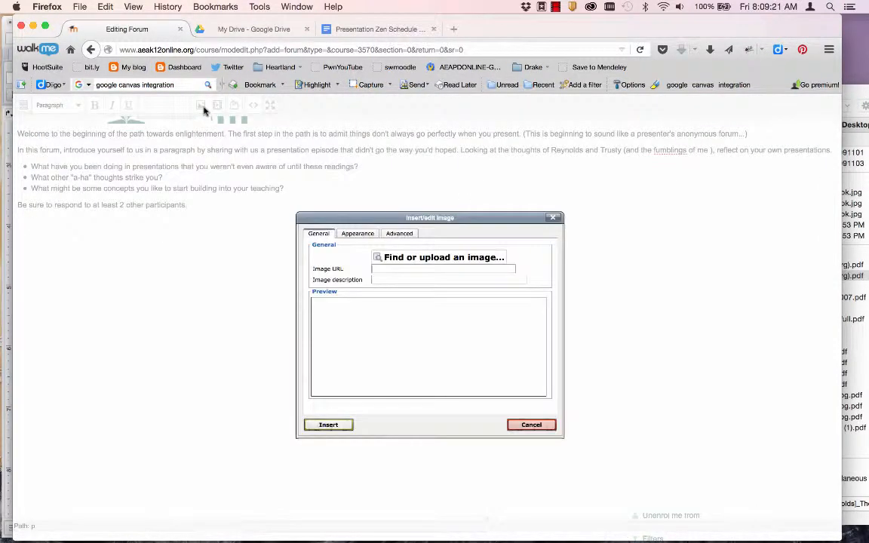
{"action": "left_click", "coordinate": [386, 256]}
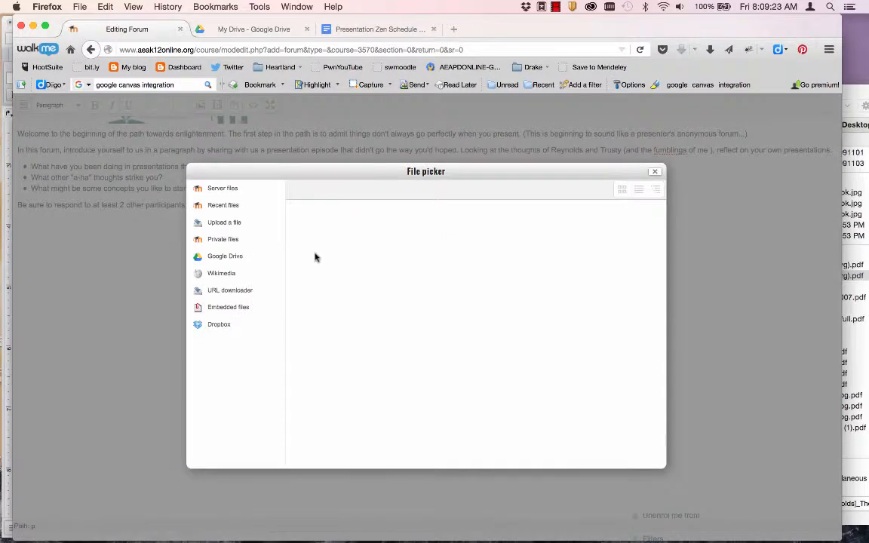
{"action": "left_click", "coordinate": [224, 223]}
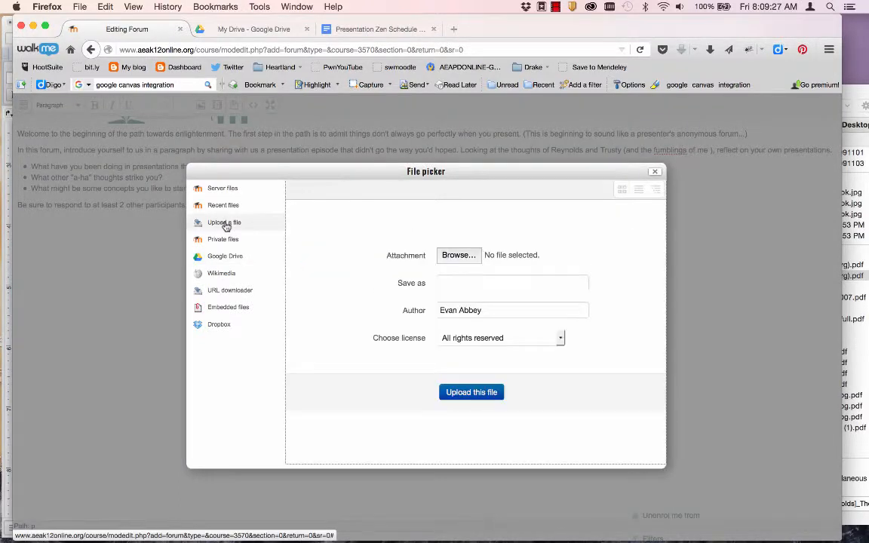
{"action": "left_click", "coordinate": [456, 256]}
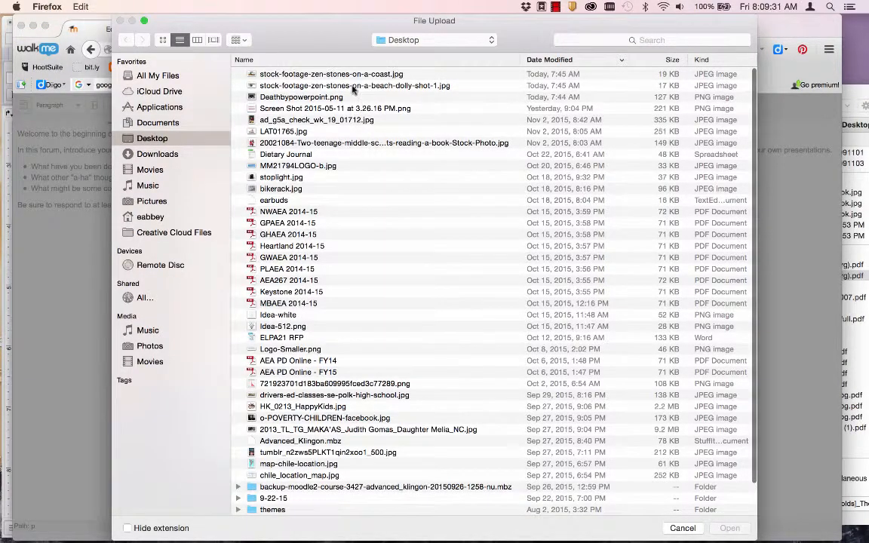
{"action": "left_click", "coordinate": [318, 82]}
{"action": "left_click", "coordinate": [725, 528]}
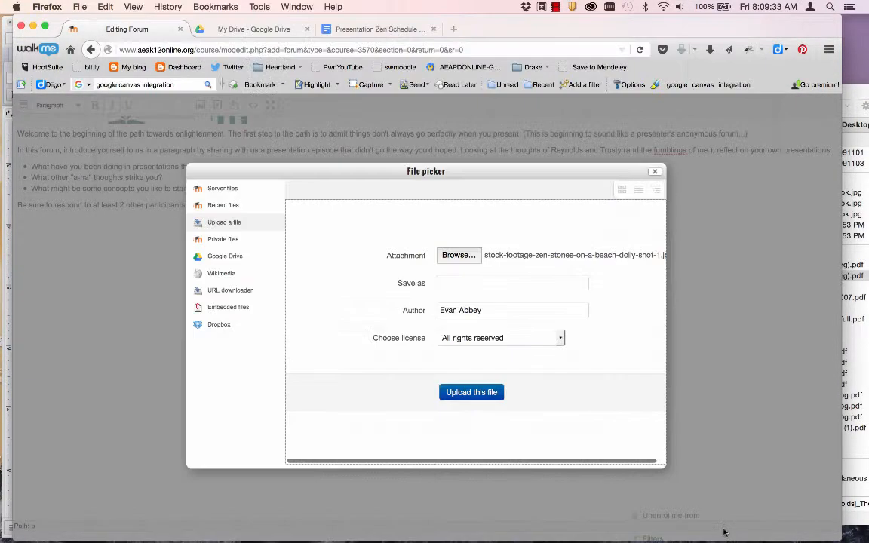
{"action": "left_click", "coordinate": [485, 395]}
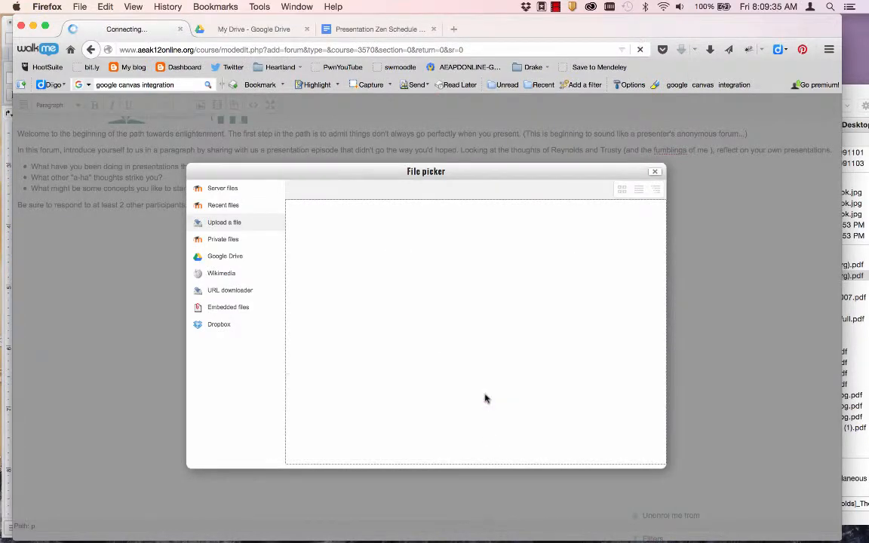
Step: Insert the image with Right alignment and vertical and horizontal space of 5, and return the editor to normal size
{"action": "left_click", "coordinate": [357, 233]}
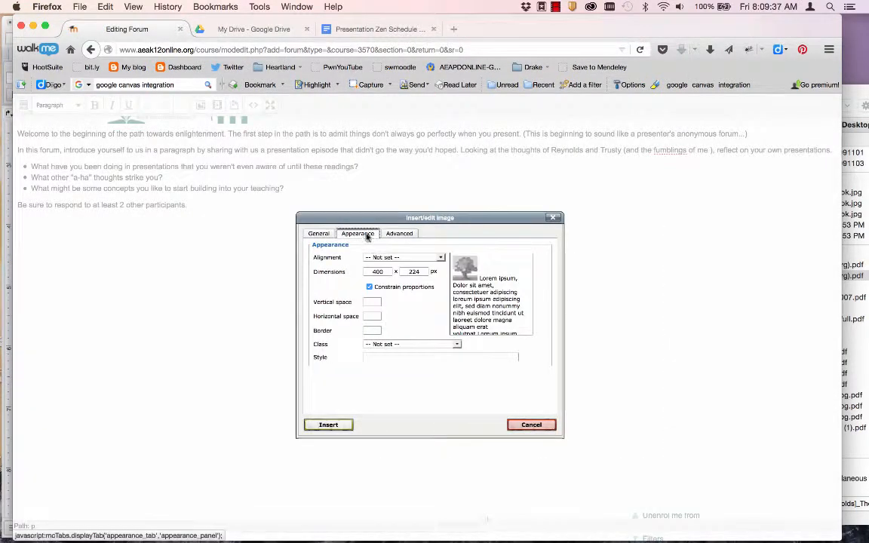
{"action": "left_click", "coordinate": [404, 257]}
{"action": "left_click", "coordinate": [373, 321]}
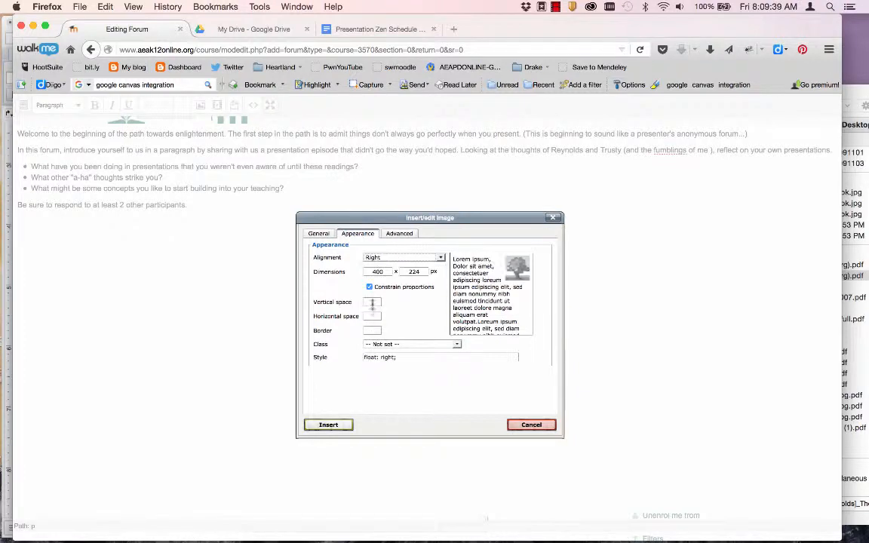
{"action": "left_click", "coordinate": [371, 302]}
{"action": "type", "text": "5"}
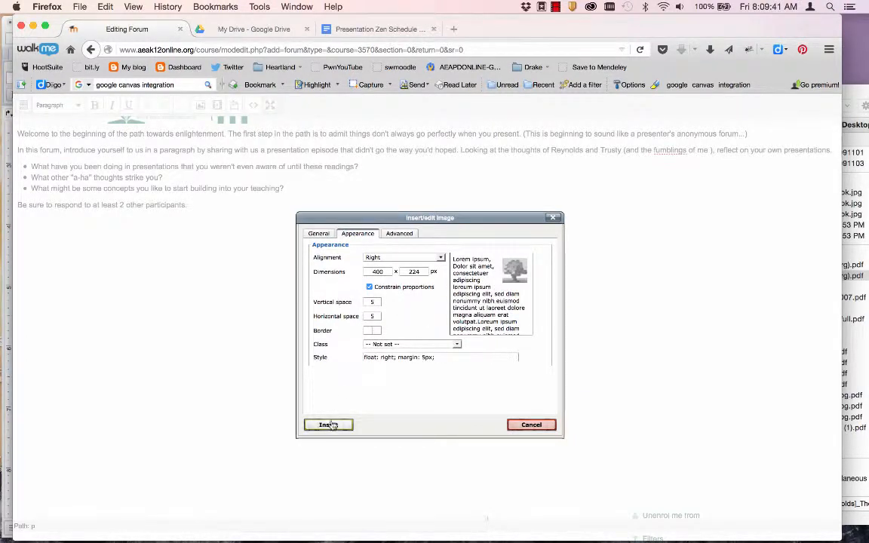
{"action": "left_click", "coordinate": [329, 423]}
{"action": "left_click", "coordinate": [399, 340]}
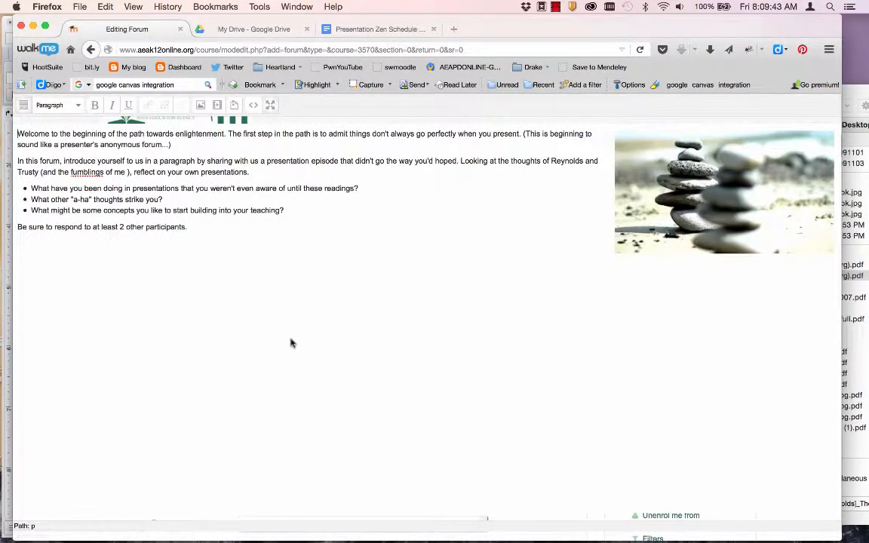
{"action": "left_click", "coordinate": [240, 93]}
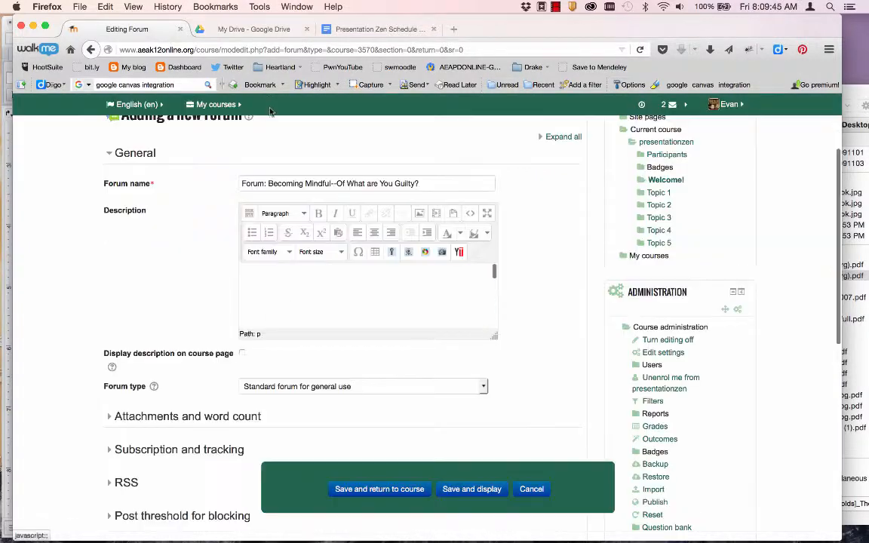
Step: Set Display word count to Yes in the forum's attachments and word count settings
{"action": "scroll", "coordinate": [226, 317], "scroll_direction": "down", "scroll_amount": 3}
{"action": "scroll", "coordinate": [237, 326], "scroll_direction": "down", "scroll_amount": 3}
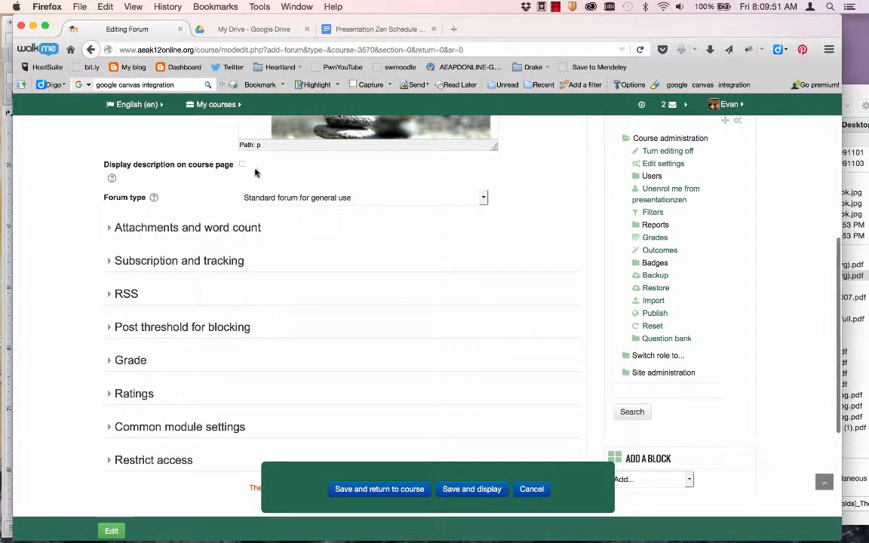
{"action": "left_click", "coordinate": [111, 229]}
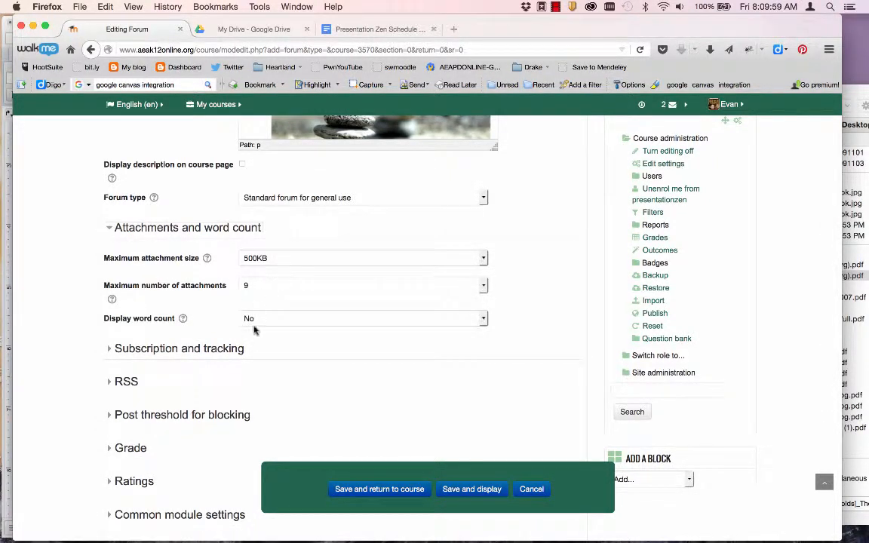
{"action": "scroll", "coordinate": [251, 343], "scroll_direction": "down", "scroll_amount": 5}
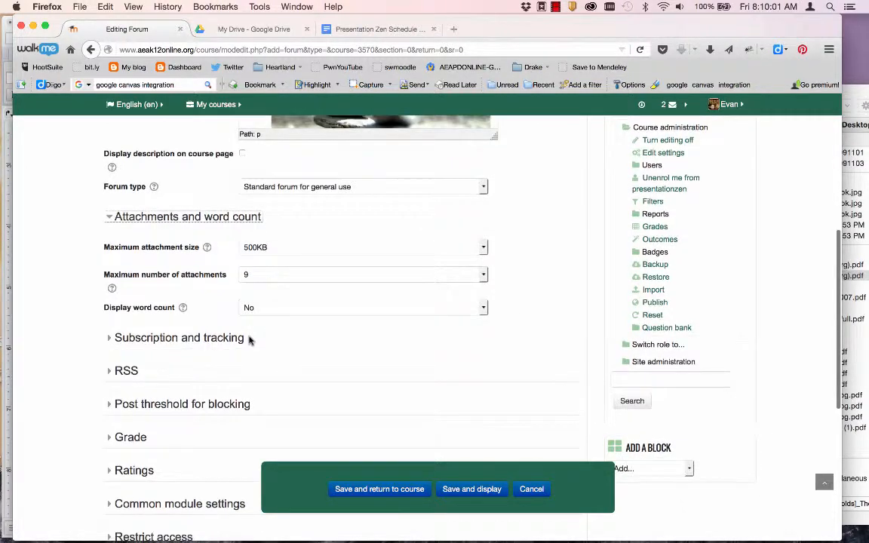
{"action": "scroll", "coordinate": [249, 341], "scroll_direction": "up", "scroll_amount": 4}
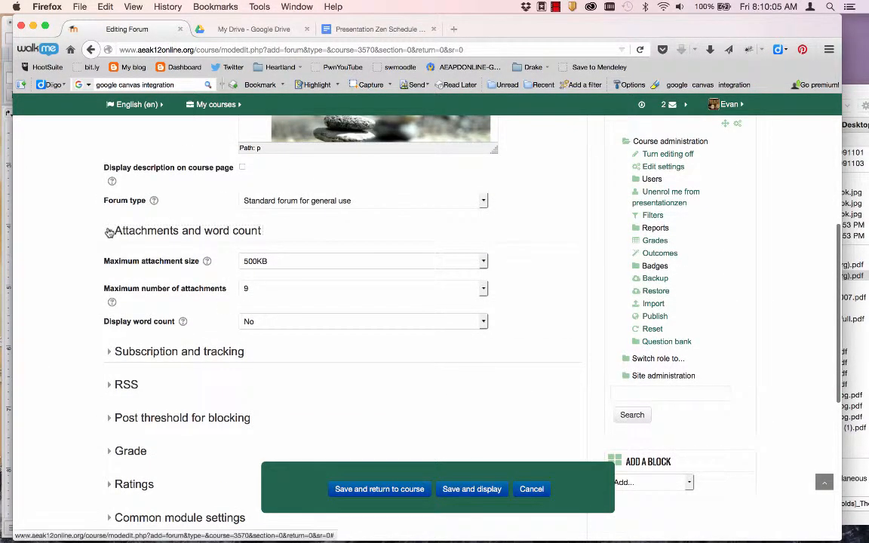
{"action": "left_click", "coordinate": [249, 324]}
{"action": "left_click", "coordinate": [251, 344]}
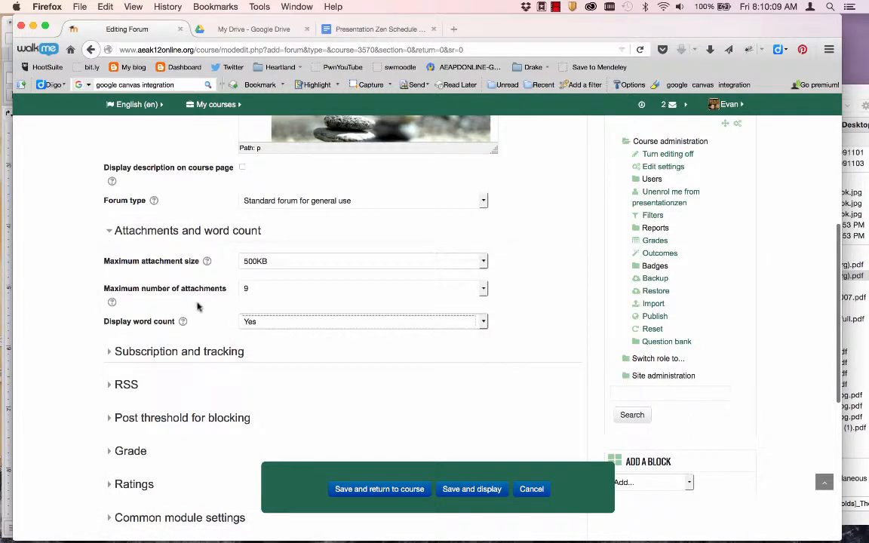
{"action": "left_click", "coordinate": [110, 237]}
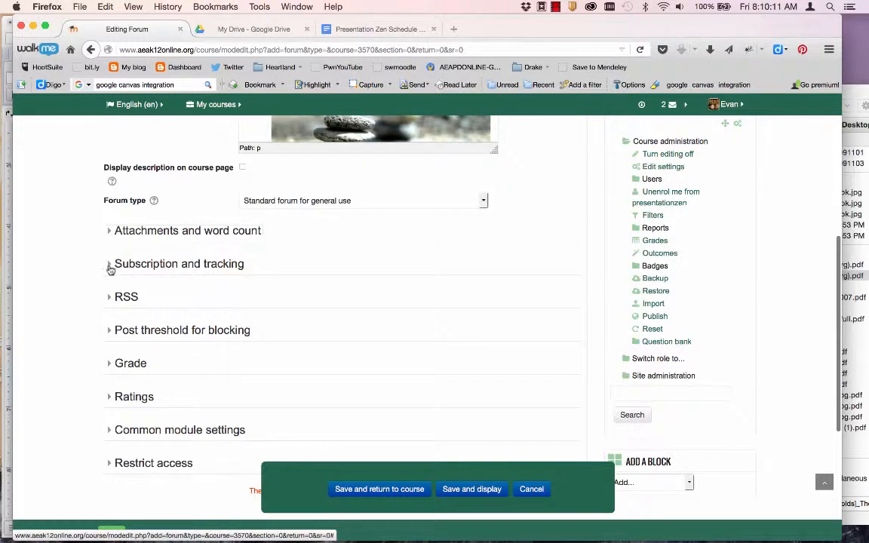
Step: Review the forum's subscription mode options and its post threshold for blocking settings without changing them
{"action": "left_click", "coordinate": [110, 267]}
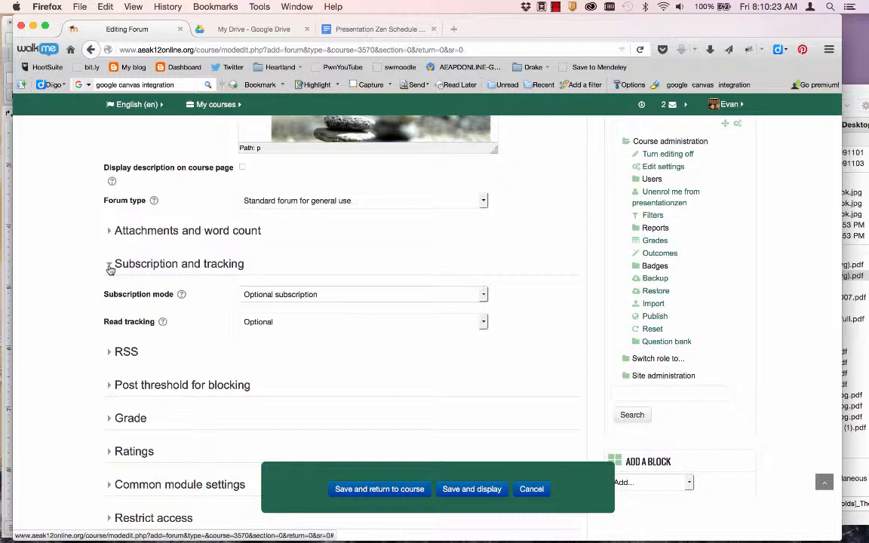
{"action": "left_click", "coordinate": [274, 295]}
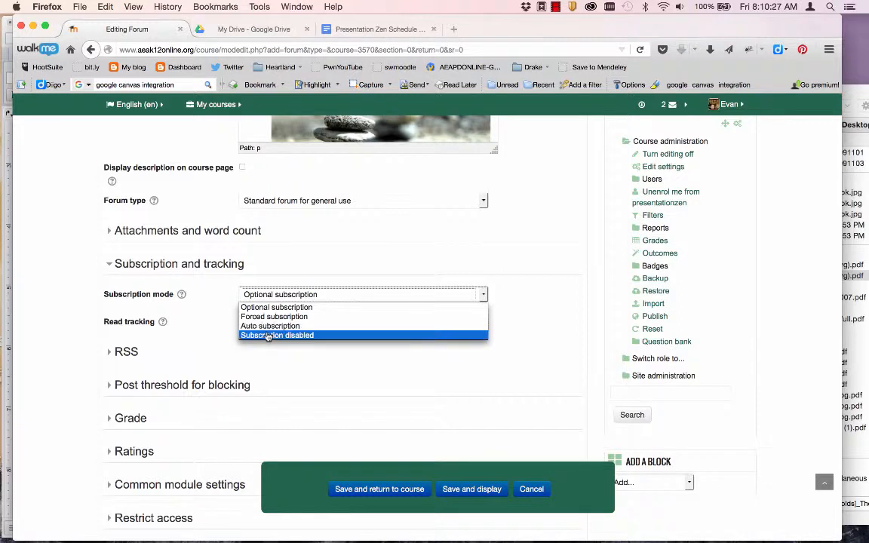
{"action": "left_click", "coordinate": [207, 302]}
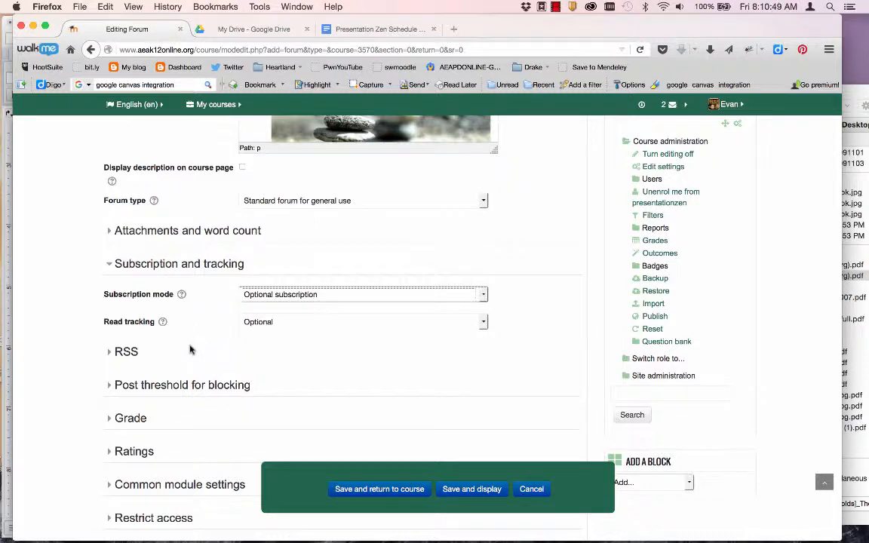
{"action": "scroll", "coordinate": [190, 350], "scroll_direction": "down", "scroll_amount": 3}
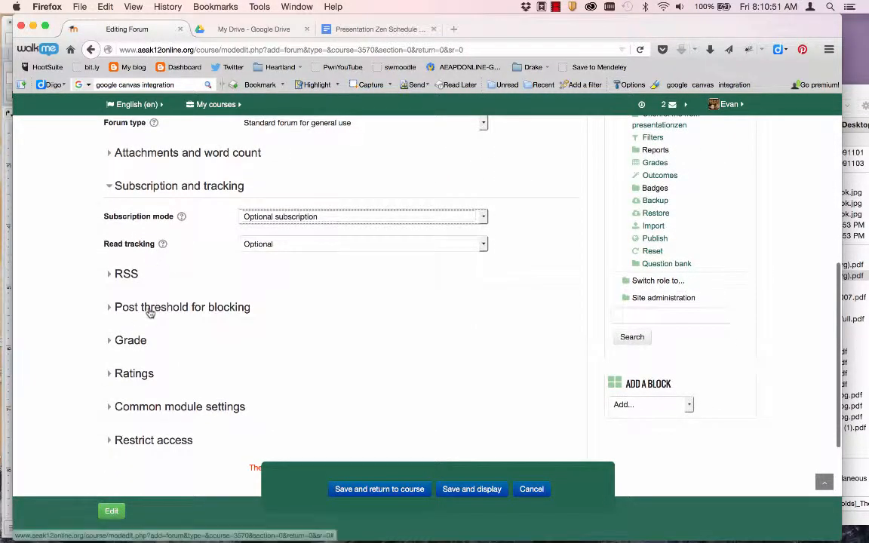
{"action": "left_click", "coordinate": [126, 310]}
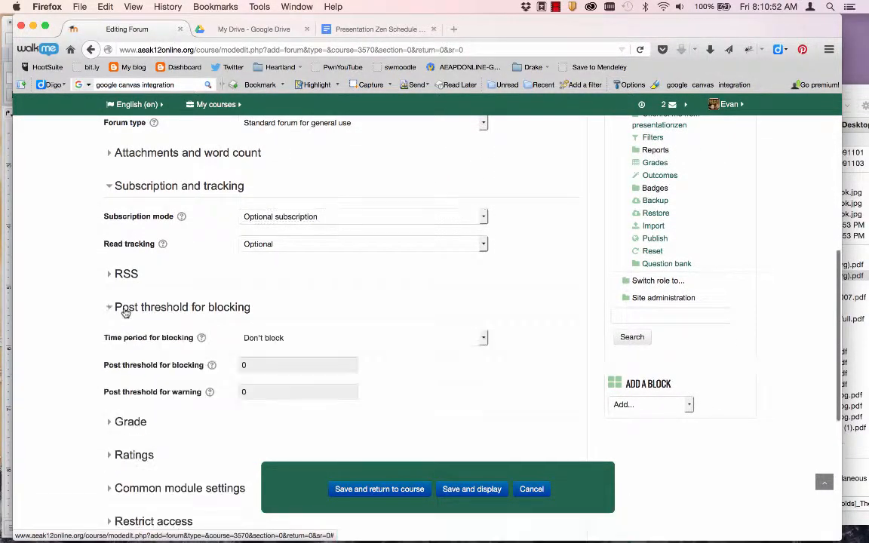
{"action": "left_click", "coordinate": [198, 309]}
{"action": "scroll", "coordinate": [198, 312], "scroll_direction": "down", "scroll_amount": 2}
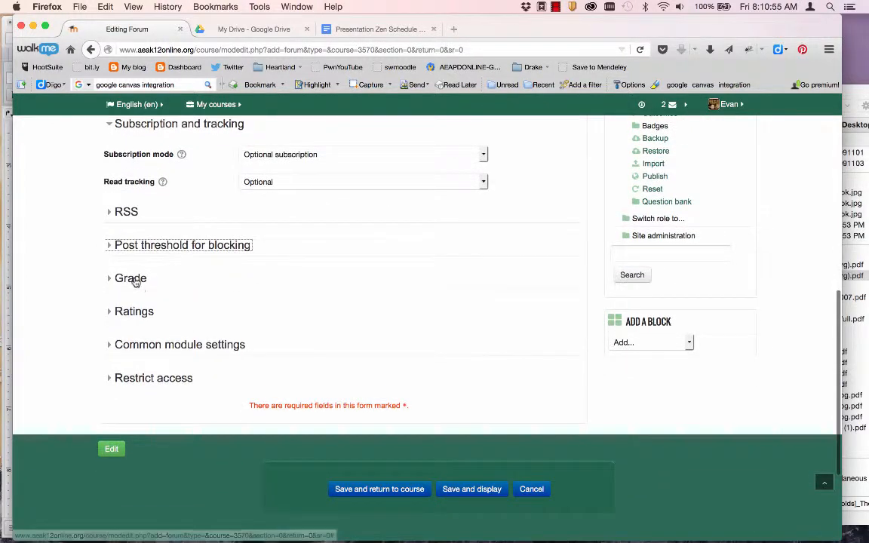
Step: Review the forum's grade category, rating aggregate types, scale and rating date range settings
{"action": "left_click", "coordinate": [132, 279]}
{"action": "left_click", "coordinate": [265, 310]}
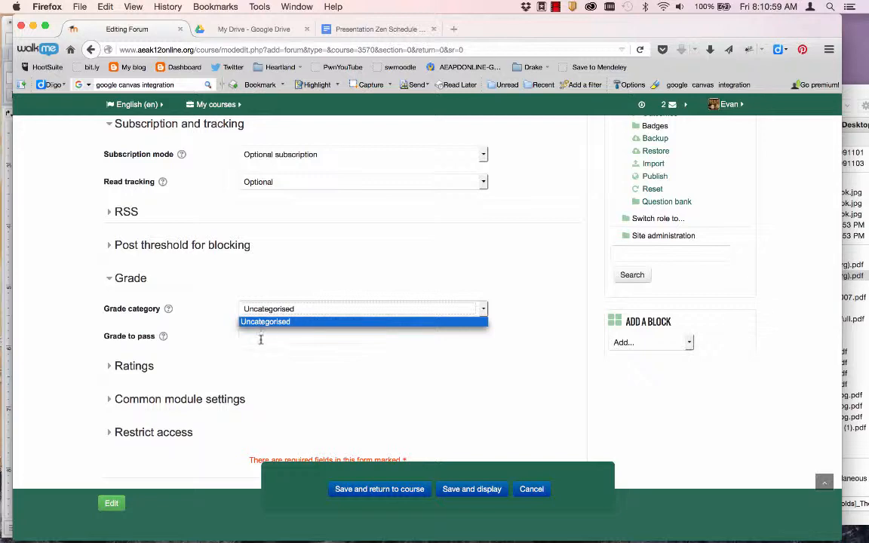
{"action": "left_click", "coordinate": [195, 278]}
{"action": "scroll", "coordinate": [198, 304], "scroll_direction": "down", "scroll_amount": 2}
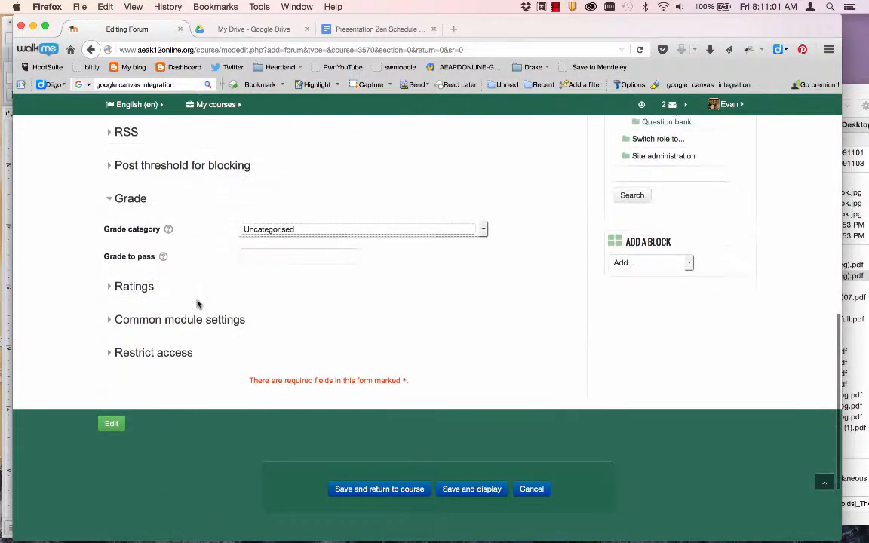
{"action": "left_click", "coordinate": [134, 287]}
{"action": "scroll", "coordinate": [149, 290], "scroll_direction": "down", "scroll_amount": 2}
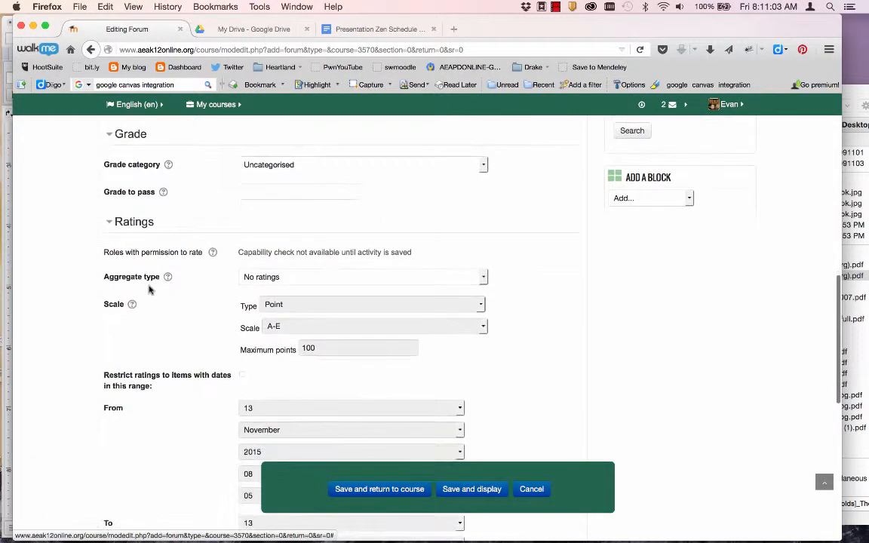
{"action": "left_click", "coordinate": [277, 280]}
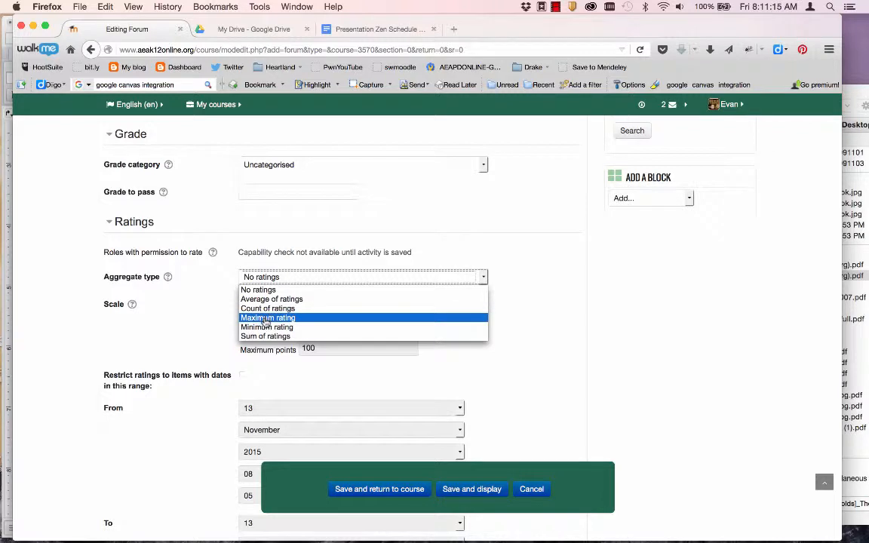
{"action": "left_click", "coordinate": [193, 275]}
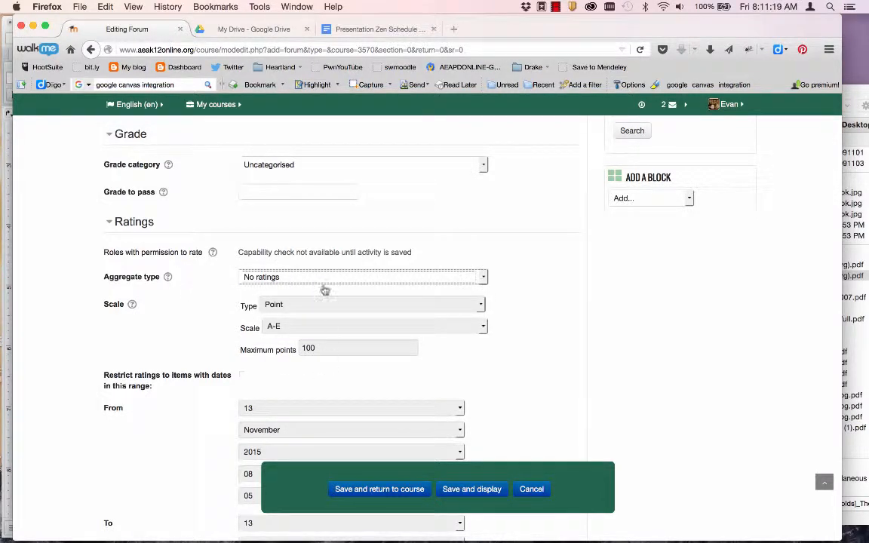
{"action": "scroll", "coordinate": [310, 370], "scroll_direction": "down", "scroll_amount": 1}
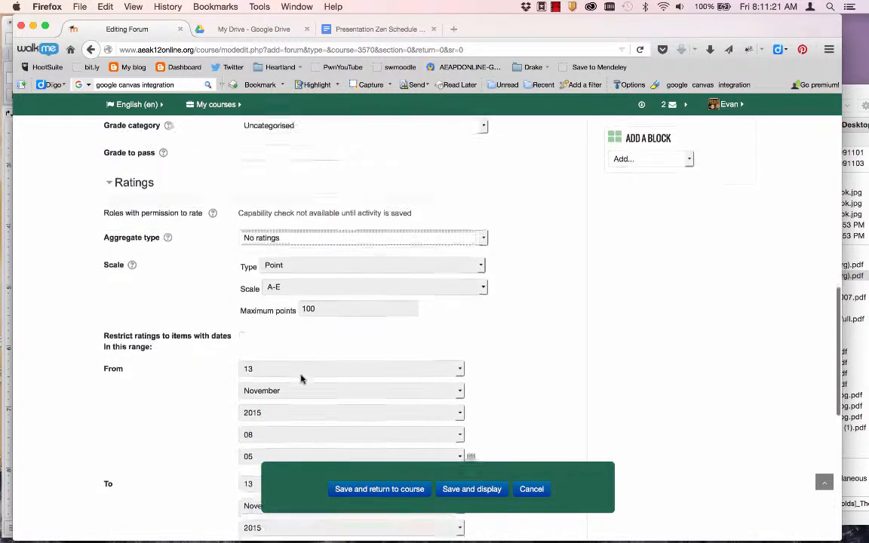
{"action": "scroll", "coordinate": [301, 380], "scroll_direction": "down", "scroll_amount": 4}
{"action": "scroll", "coordinate": [300, 379], "scroll_direction": "up", "scroll_amount": 2}
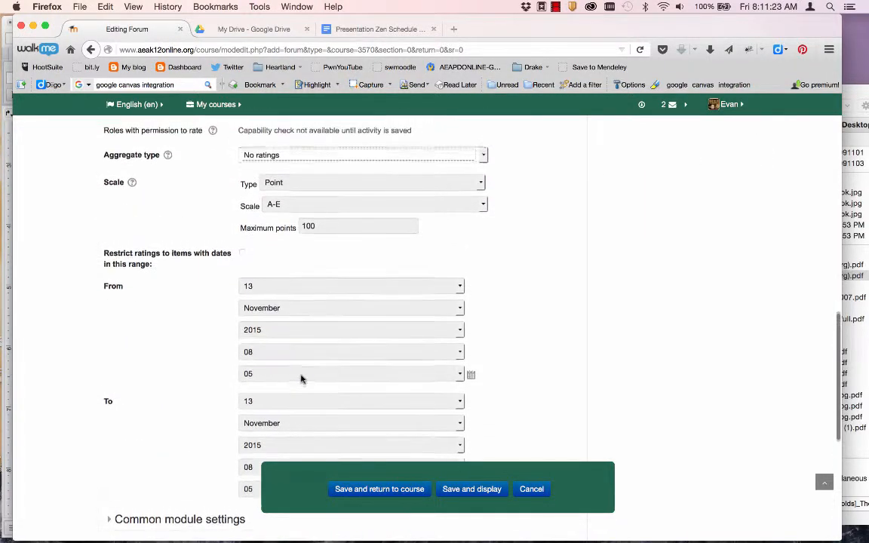
Step: Save the new forum, return to the course, and open the forum from the end of the Welcome section
{"action": "scroll", "coordinate": [300, 380], "scroll_direction": "up", "scroll_amount": 10}
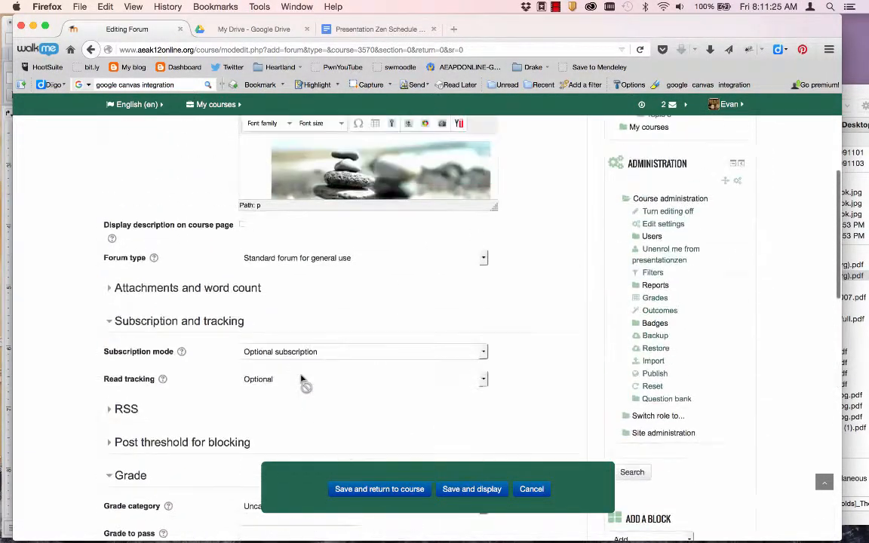
{"action": "scroll", "coordinate": [300, 379], "scroll_direction": "up", "scroll_amount": 1}
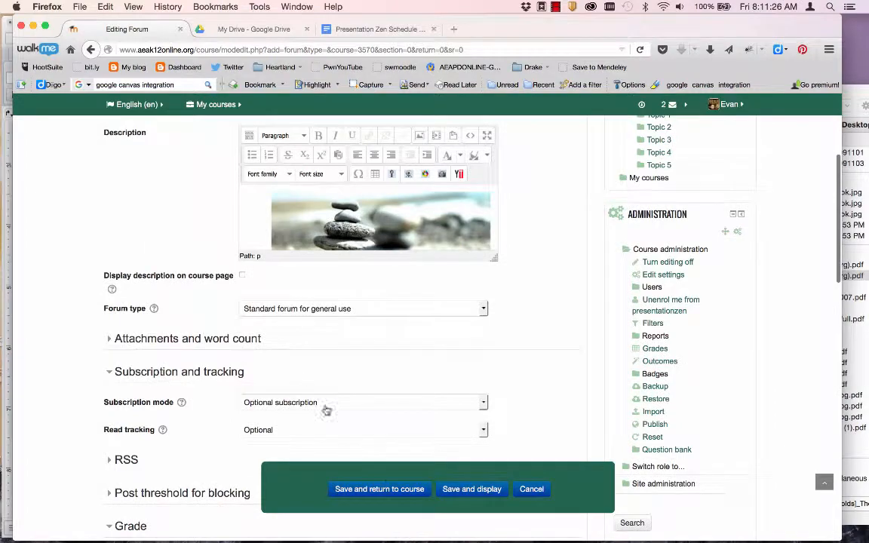
{"action": "left_click", "coordinate": [421, 490]}
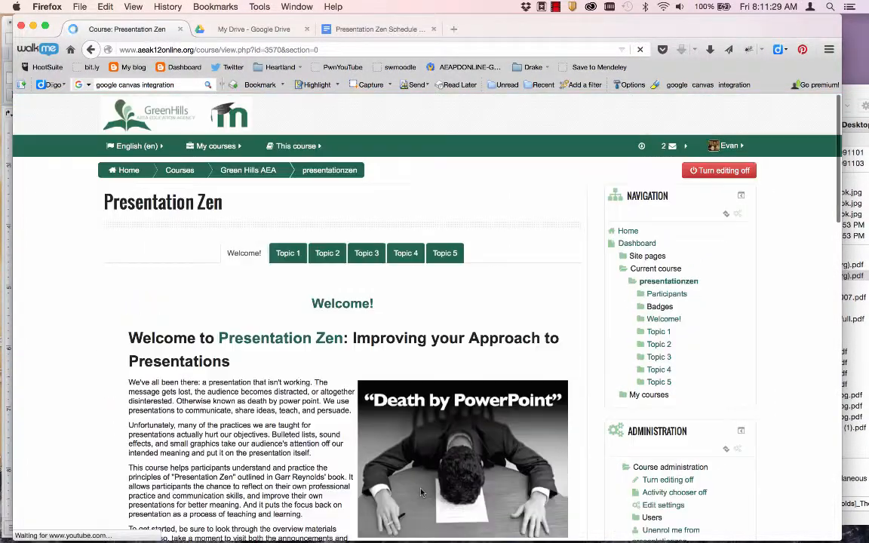
{"action": "scroll", "coordinate": [419, 491], "scroll_direction": "down", "scroll_amount": 10}
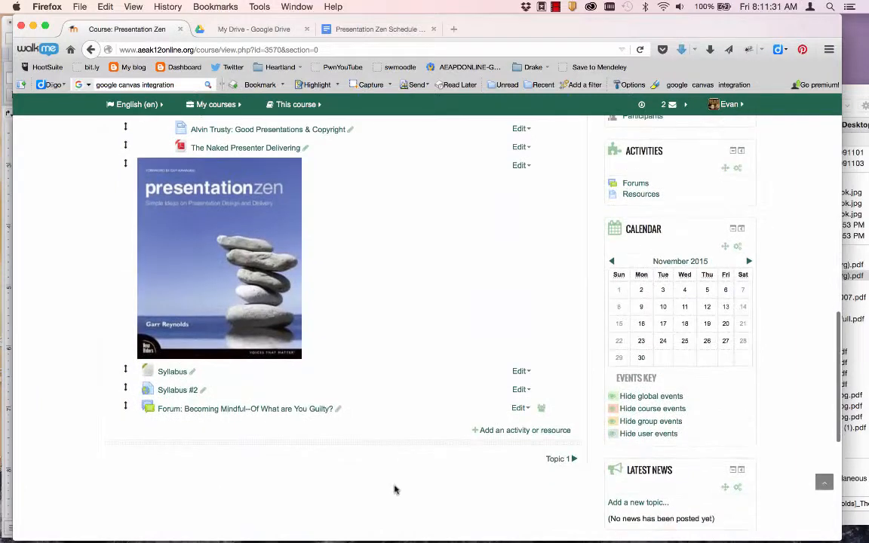
{"action": "left_click", "coordinate": [193, 413]}
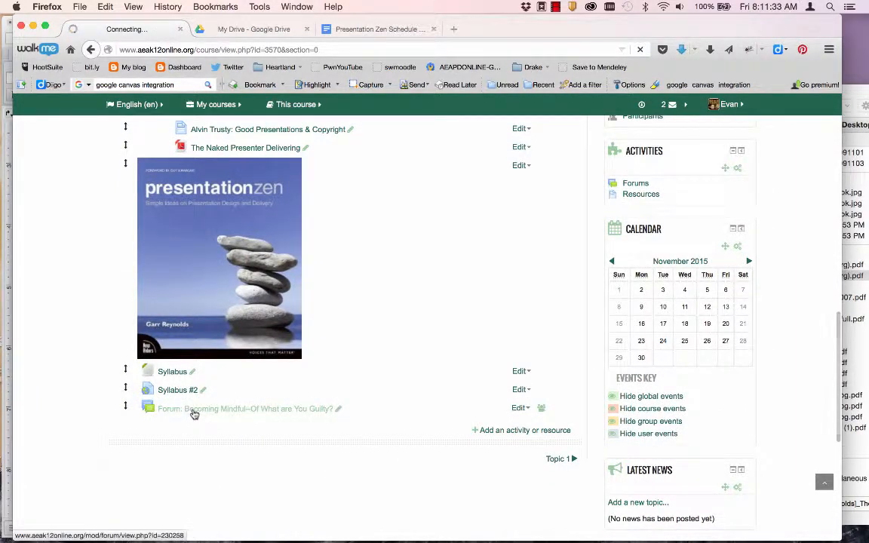
{"action": "scroll", "coordinate": [194, 407], "scroll_direction": "down", "scroll_amount": 2}
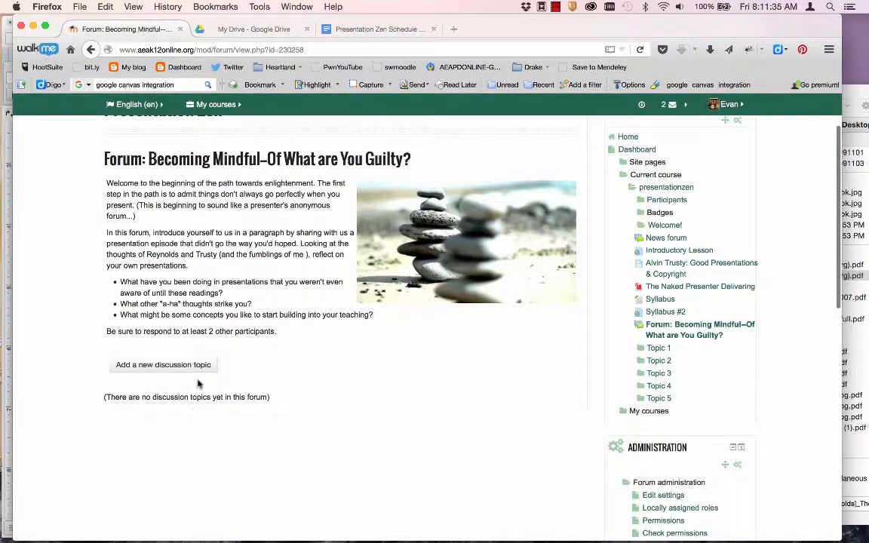
Step: Post a new discussion topic with the subject "Instructor's Post" and the message "Here is my post", and open the posted discussion
{"action": "left_click", "coordinate": [172, 365]}
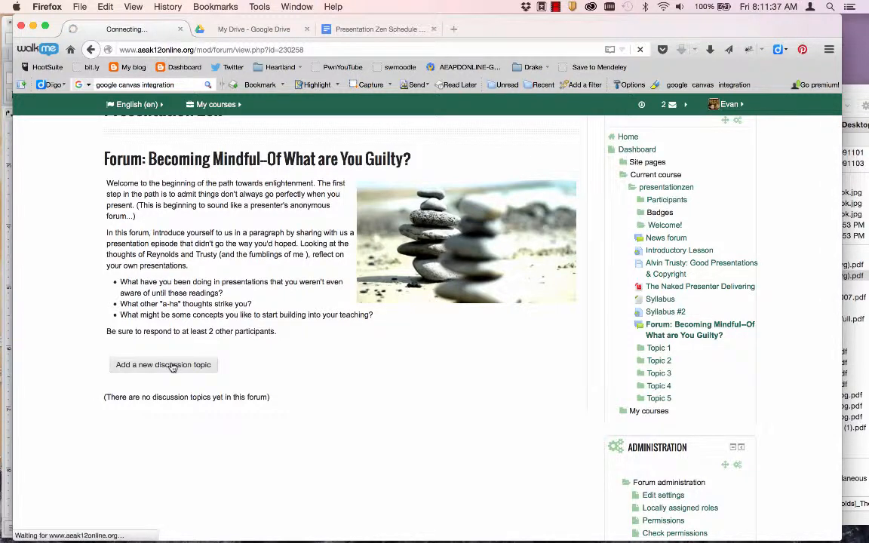
{"action": "scroll", "coordinate": [173, 367], "scroll_direction": "down", "scroll_amount": 3}
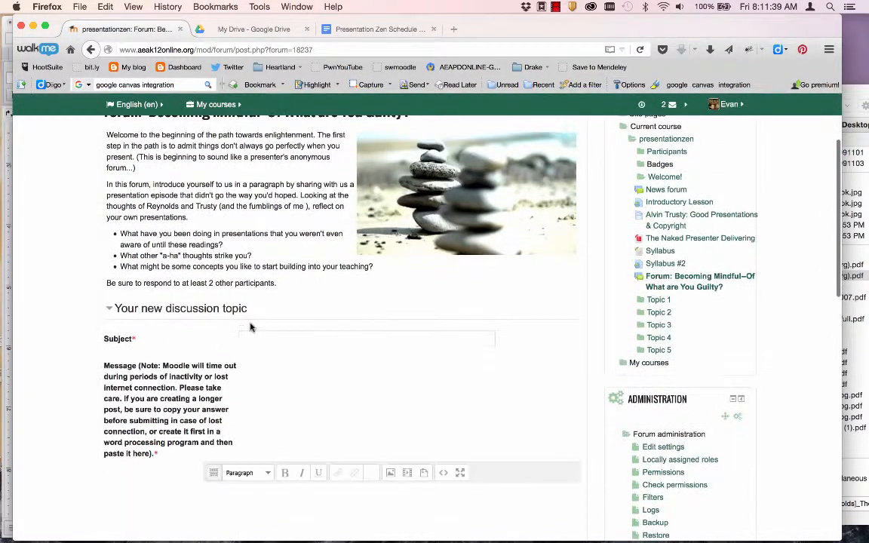
{"action": "left_click", "coordinate": [255, 334]}
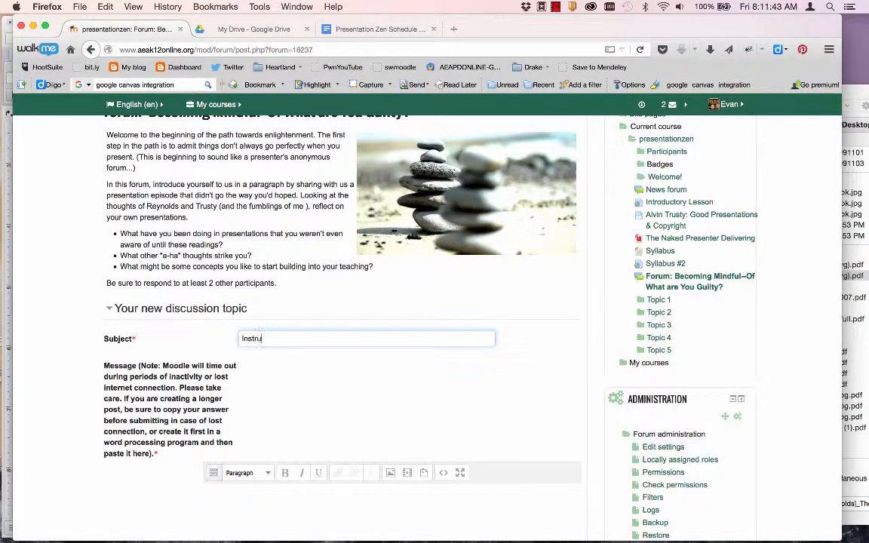
{"action": "left_click", "coordinate": [262, 510]}
{"action": "type", "text": "Here is my post"}
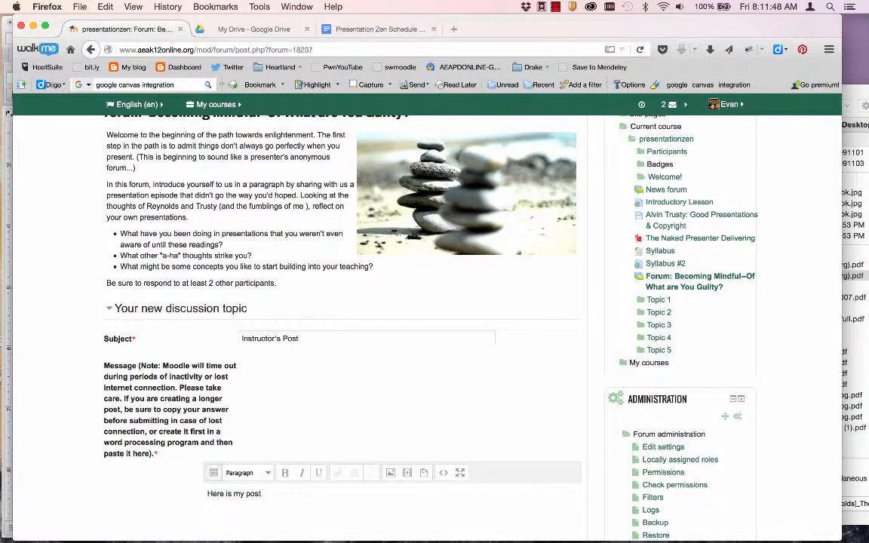
{"action": "scroll", "coordinate": [289, 469], "scroll_direction": "down", "scroll_amount": 10}
{"action": "left_click", "coordinate": [330, 434]}
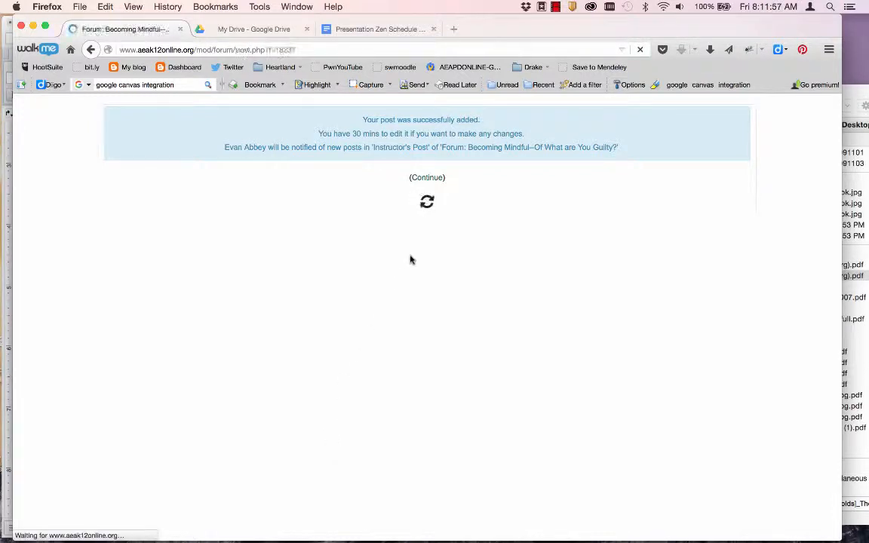
{"action": "scroll", "coordinate": [291, 334], "scroll_direction": "down", "scroll_amount": 3}
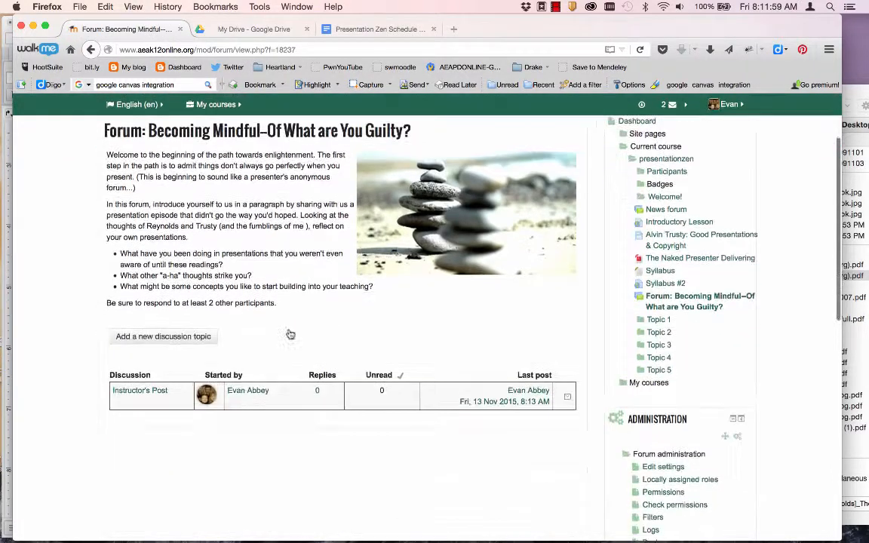
{"action": "left_click", "coordinate": [158, 390]}
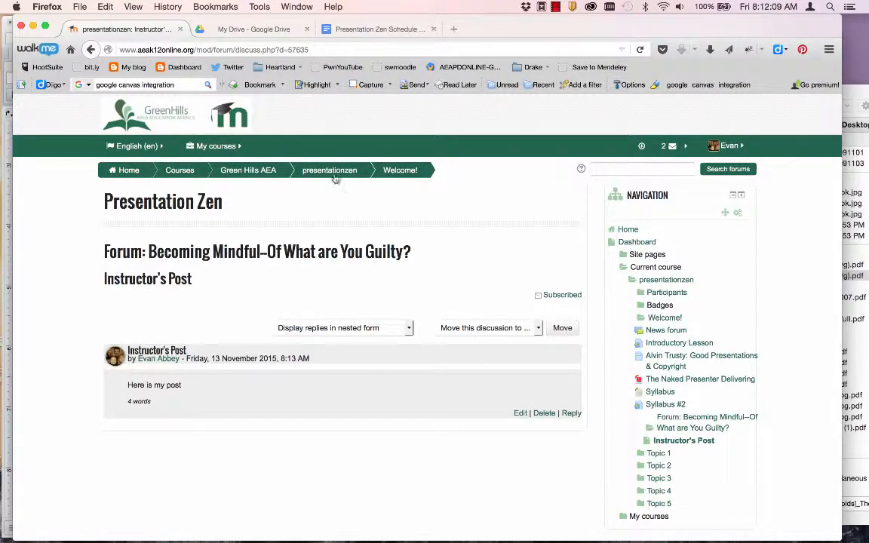
Step: Return to the course's Welcome section and add a new Assignment activity at its end
{"action": "left_click", "coordinate": [395, 169]}
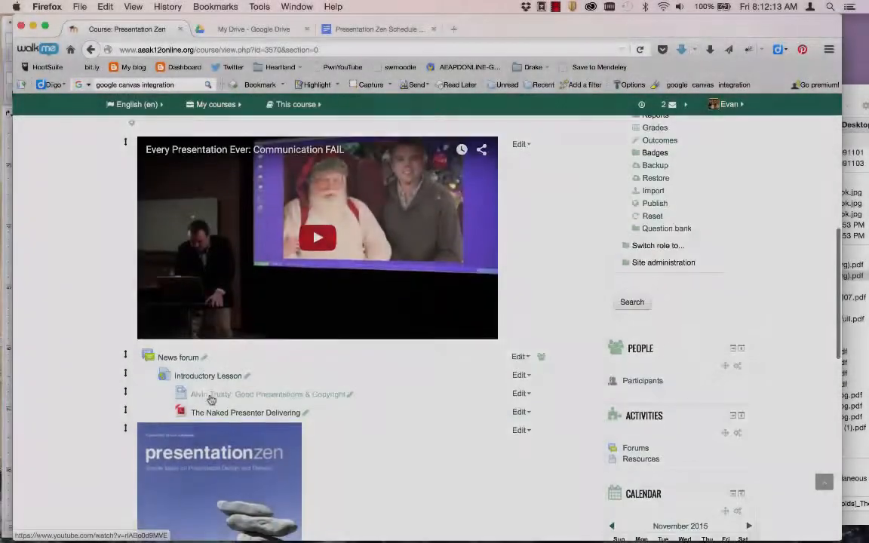
{"action": "scroll", "coordinate": [211, 400], "scroll_direction": "down", "scroll_amount": 10}
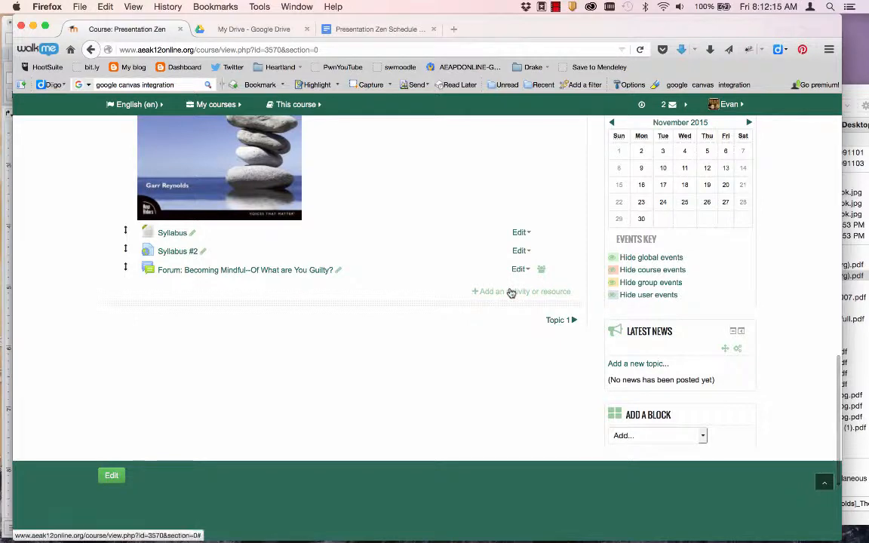
{"action": "left_click", "coordinate": [510, 292]}
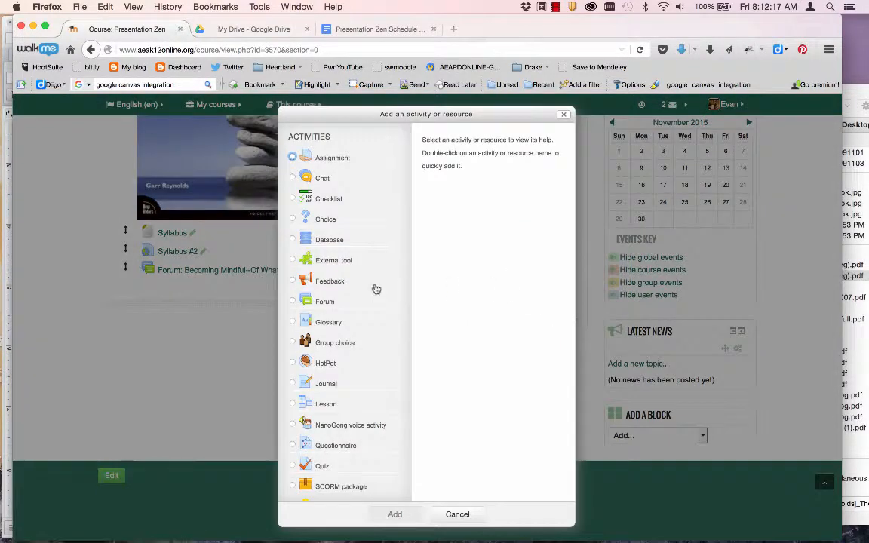
{"action": "left_click", "coordinate": [328, 159]}
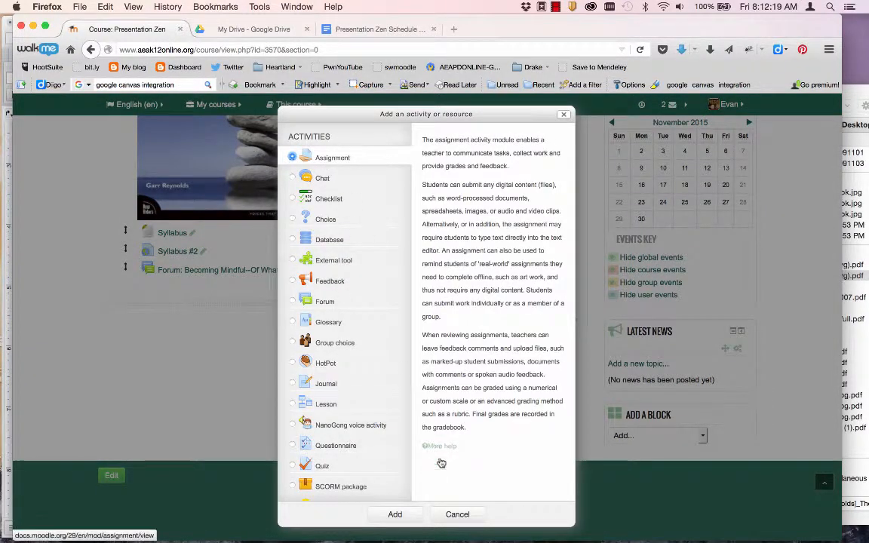
{"action": "left_click", "coordinate": [414, 515]}
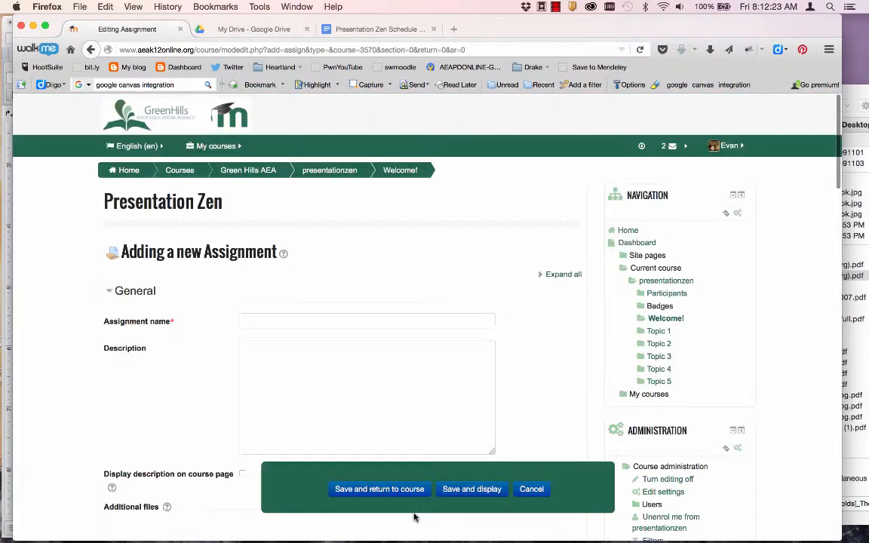
Step: Copy the "Assignment: Pre-Class Presentation" heading and its two paragraphs from the Word document, and return to the assignment form in Firefox
{"action": "left_click", "coordinate": [289, 320]}
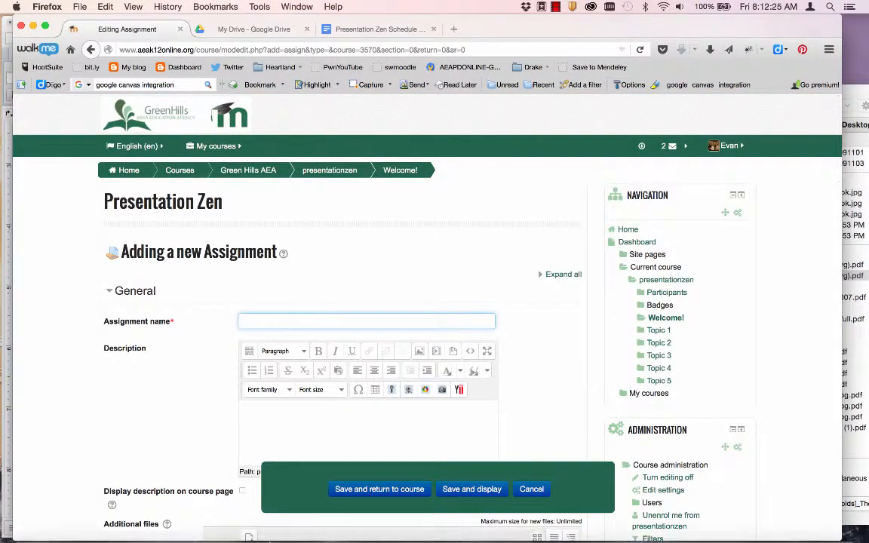
{"action": "left_click", "coordinate": [378, 532]}
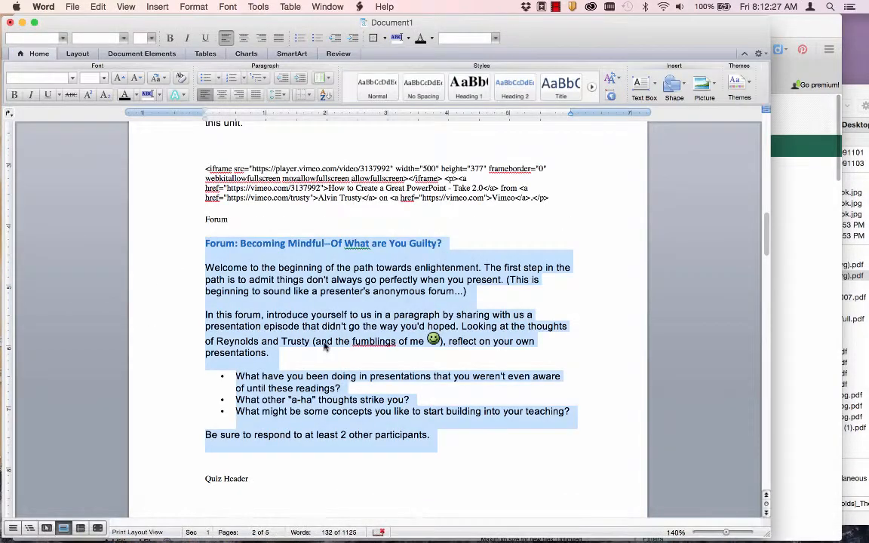
{"action": "scroll", "coordinate": [324, 346], "scroll_direction": "up", "scroll_amount": 6}
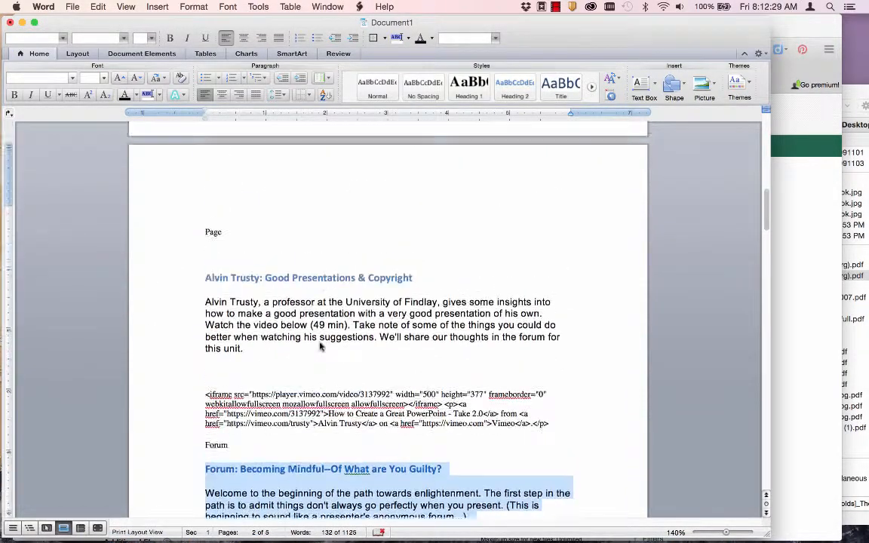
{"action": "scroll", "coordinate": [319, 346], "scroll_direction": "up", "scroll_amount": 9}
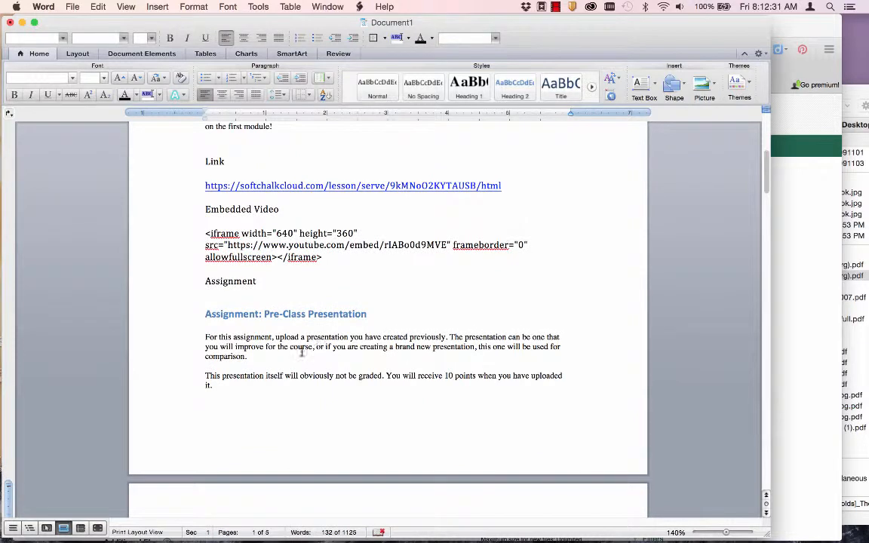
{"action": "left_click_drag", "start_coordinate": [237, 386], "coordinate": [205, 324]}
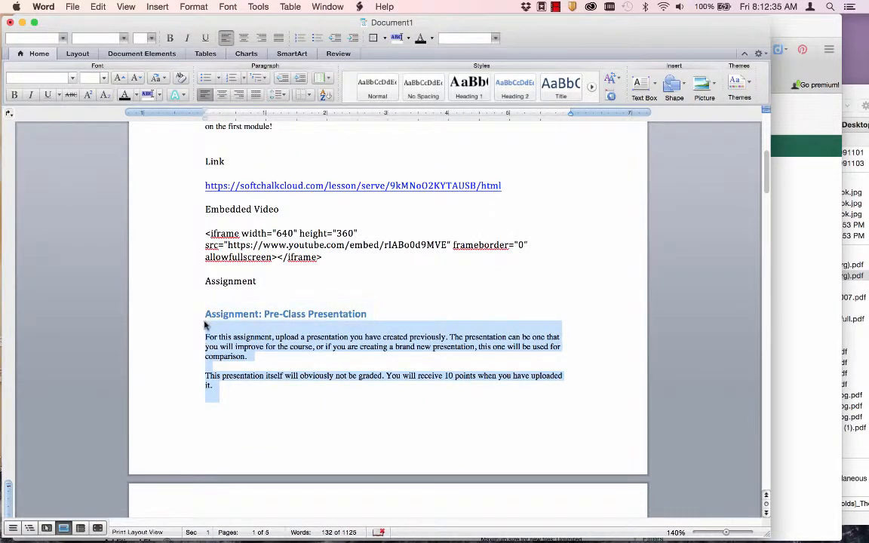
{"action": "left_click_drag", "start_coordinate": [220, 383], "coordinate": [207, 316]}
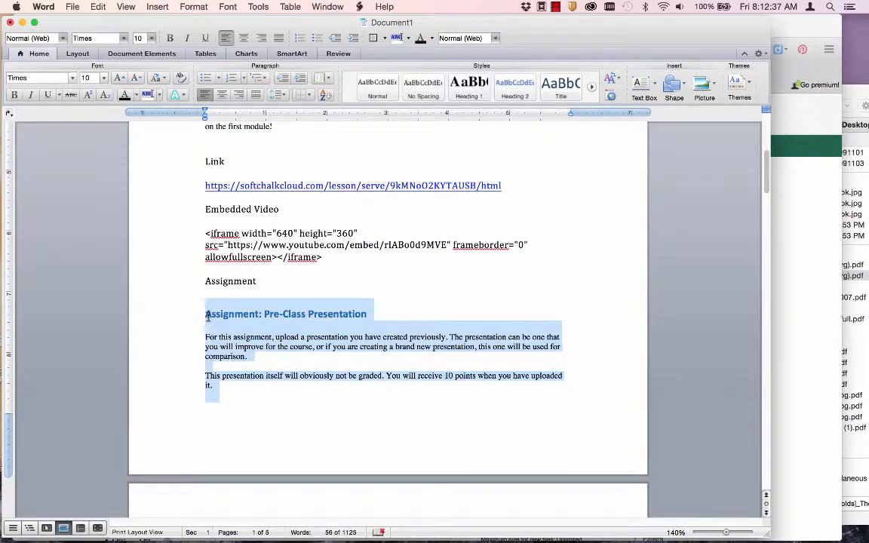
{"action": "key", "text": "super+c"}
{"action": "key", "text": "super+Tab"}
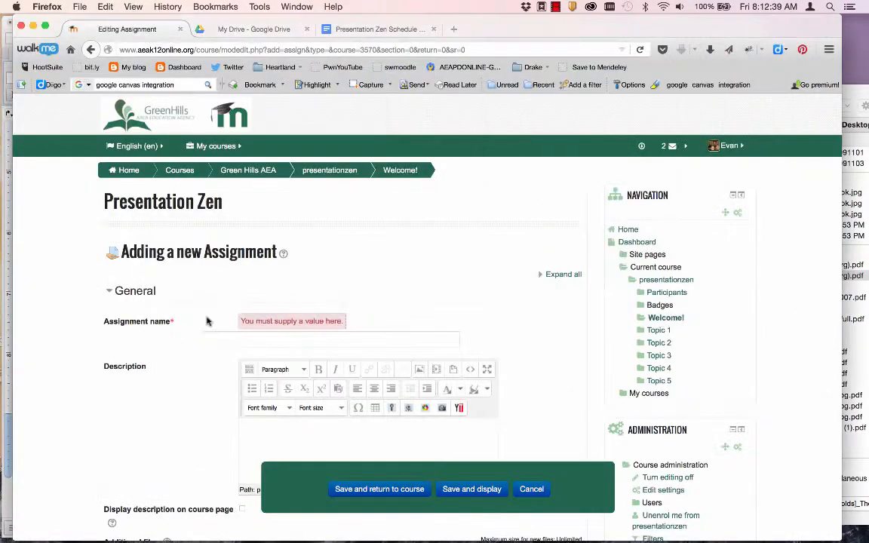
Step: Paste the copied text into the description and move its heading "Assignment: Pre-Class Presentation" into the assignment name
{"action": "left_click", "coordinate": [253, 425]}
{"action": "key", "text": "super+v"}
{"action": "left_click_drag", "start_coordinate": [252, 428], "coordinate": [488, 435]}
{"action": "key", "text": "super+x"}
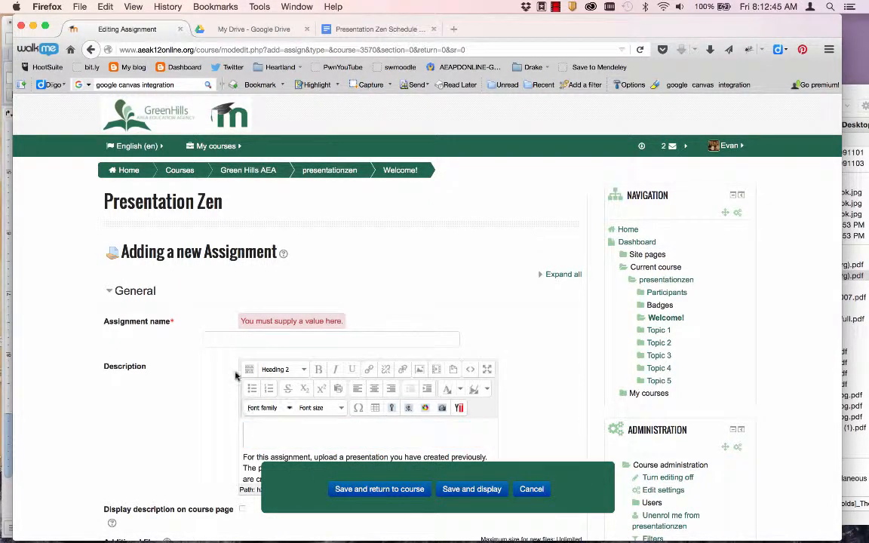
{"action": "left_click", "coordinate": [225, 340]}
{"action": "key", "text": "super+v"}
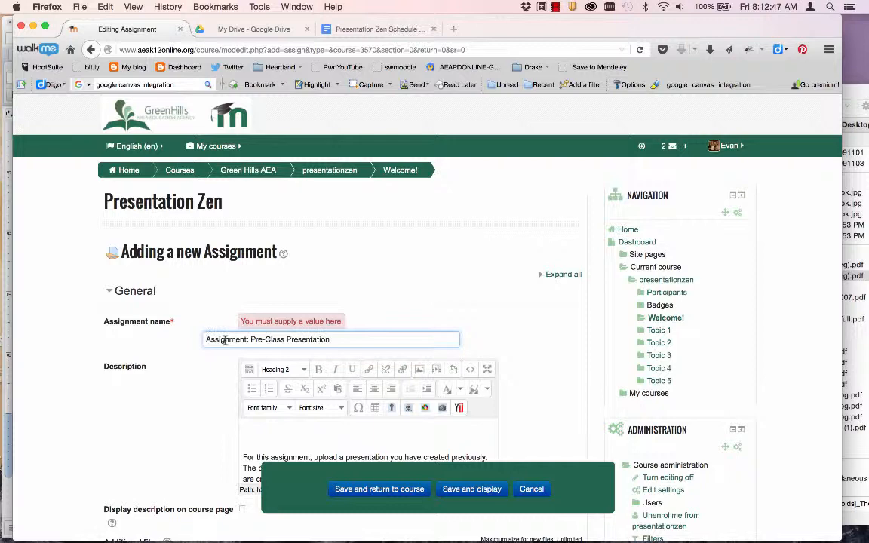
Step: Remove the empty heading line above the description text and set the first paragraph's format to Paragraph
{"action": "left_click", "coordinate": [242, 453]}
{"action": "key", "text": "BackSpace"}
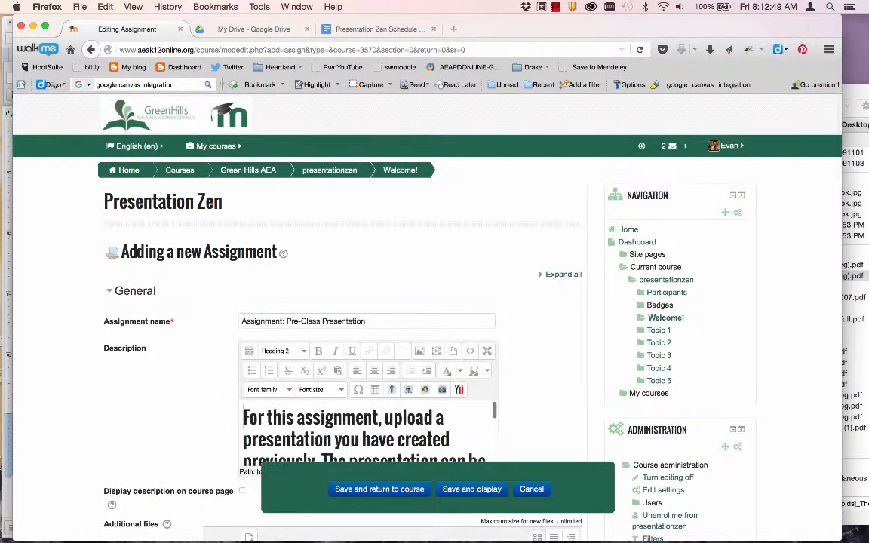
{"action": "triple_click", "coordinate": [250, 455]}
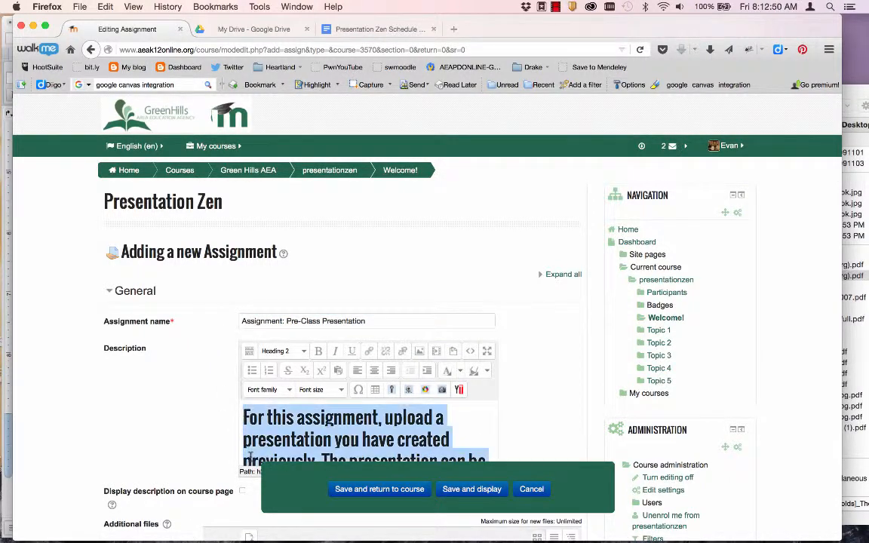
{"action": "left_click", "coordinate": [279, 351]}
{"action": "left_click", "coordinate": [268, 376]}
{"action": "scroll", "coordinate": [194, 409], "scroll_direction": "down", "scroll_amount": 2}
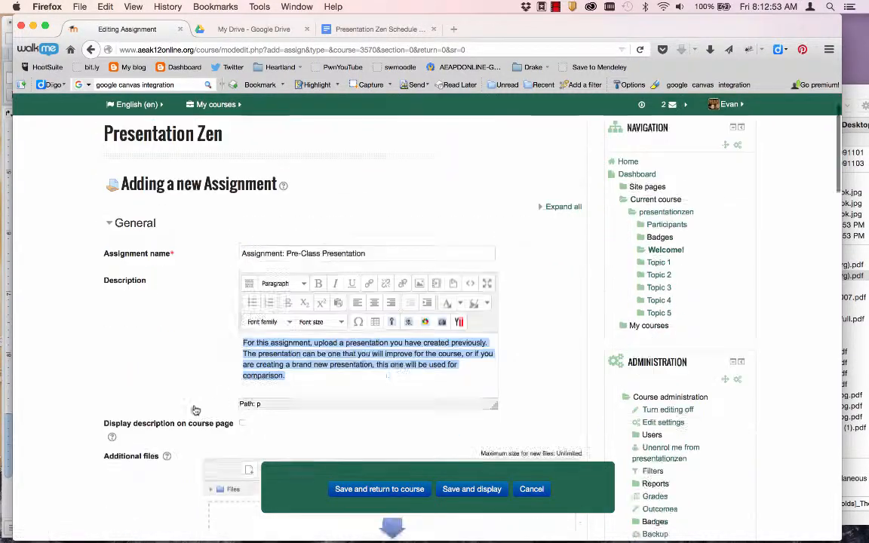
Step: Enlarge the description editor to full screen and upload stock-footage-zen-stones-on-a-coast.jpg as an image for the start of the text
{"action": "scroll", "coordinate": [194, 409], "scroll_direction": "down", "scroll_amount": 2}
{"action": "left_click", "coordinate": [483, 231]}
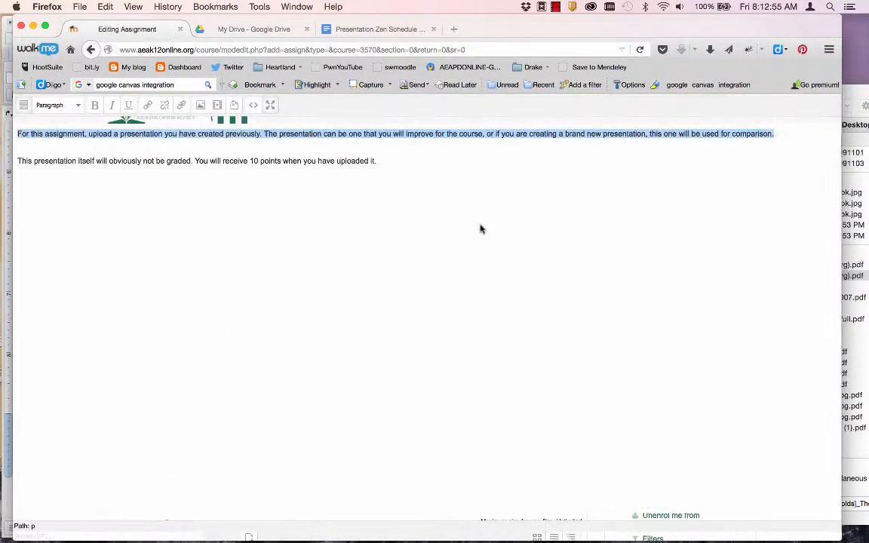
{"action": "left_click", "coordinate": [16, 133]}
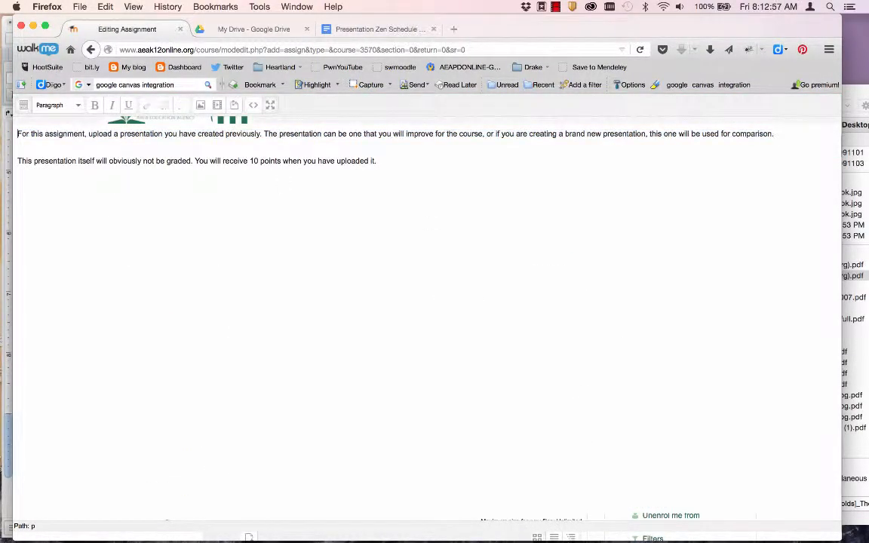
{"action": "left_click", "coordinate": [200, 107]}
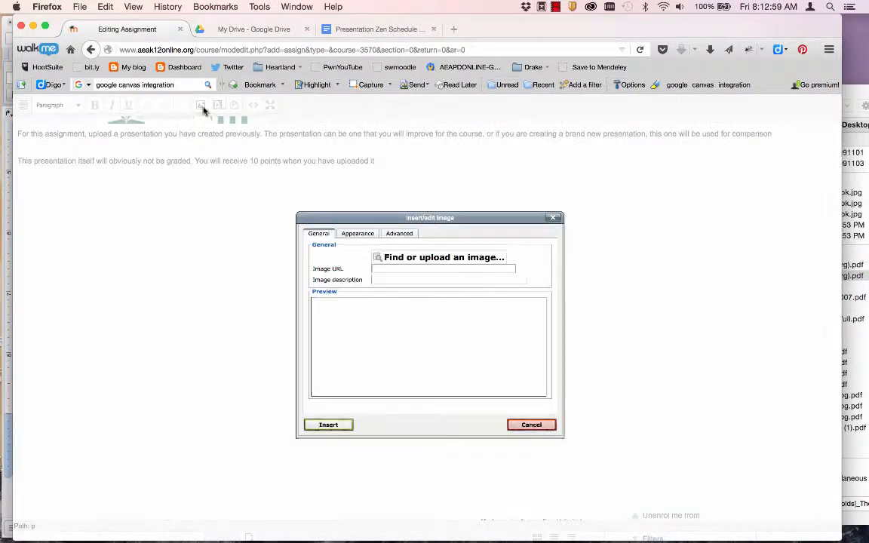
{"action": "left_click", "coordinate": [407, 258]}
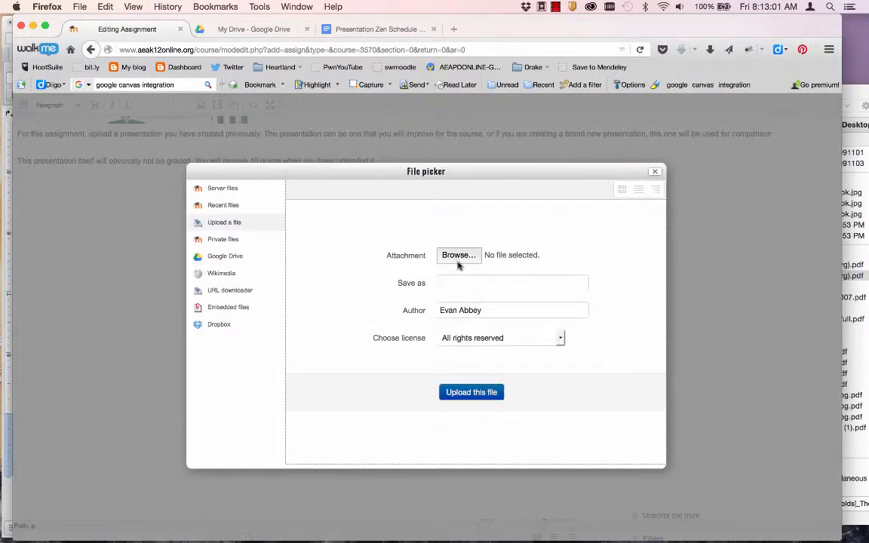
{"action": "left_click", "coordinate": [458, 255]}
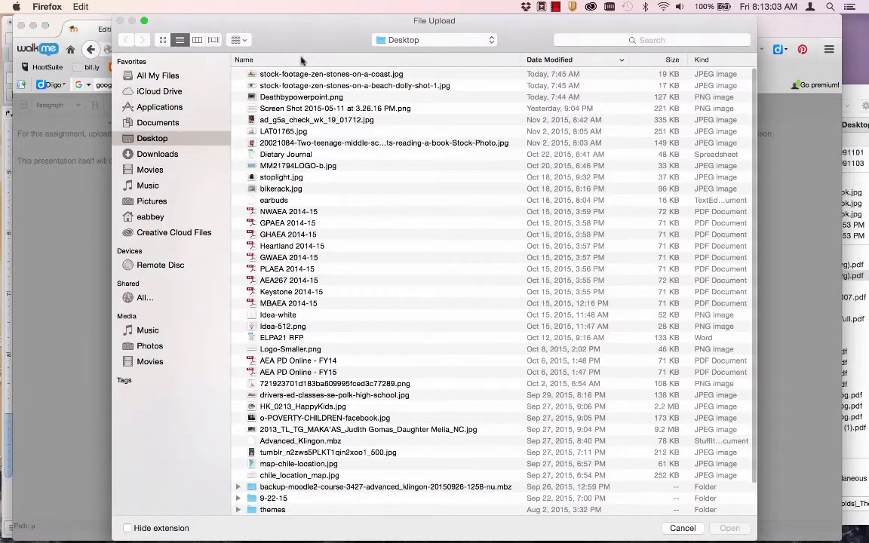
{"action": "left_click", "coordinate": [294, 75]}
{"action": "double_click", "coordinate": [294, 75]}
{"action": "left_click", "coordinate": [475, 393]}
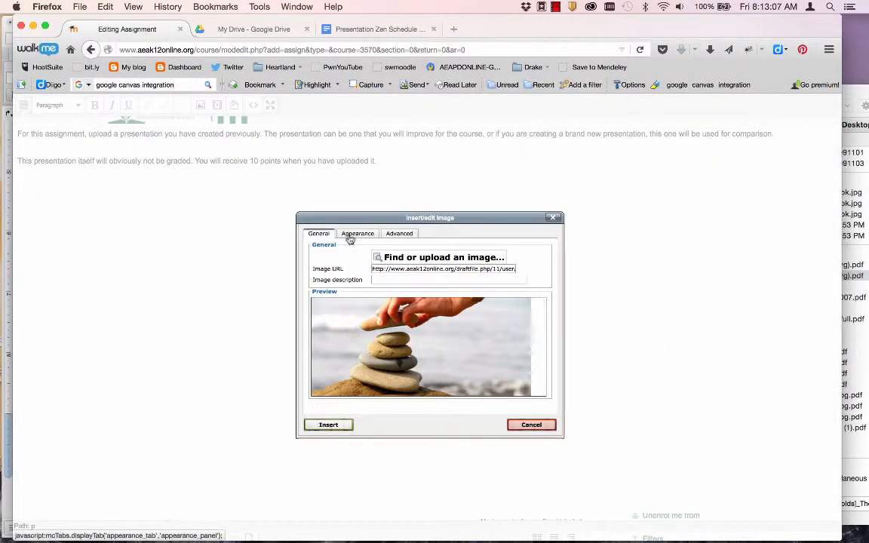
Step: Give the image a vertical and horizontal space of 5, align it right, and insert it into the description
{"action": "left_click", "coordinate": [357, 233]}
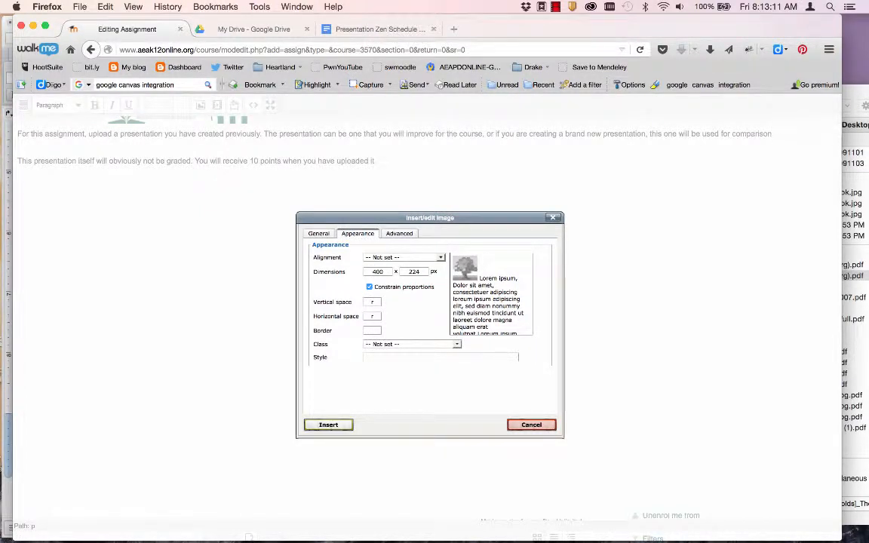
{"action": "key", "text": "Tab"}
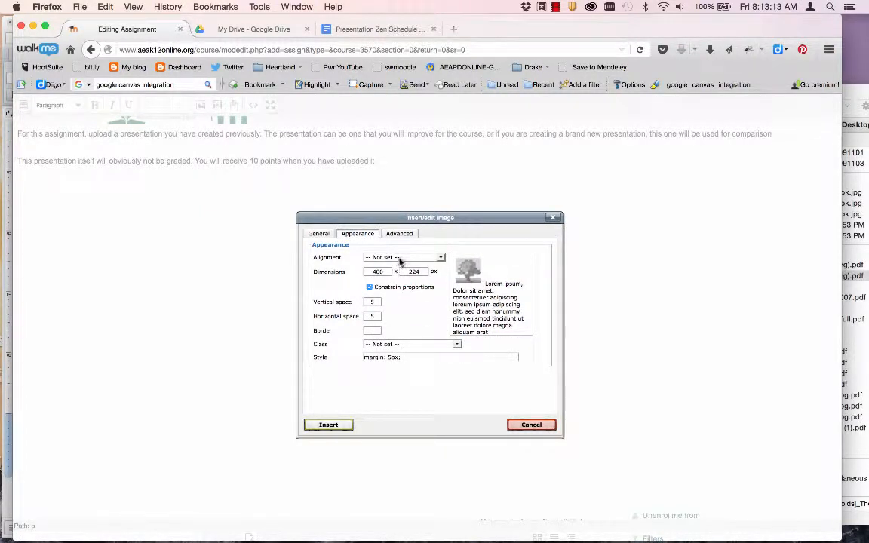
{"action": "left_click", "coordinate": [399, 260]}
{"action": "left_click", "coordinate": [392, 321]}
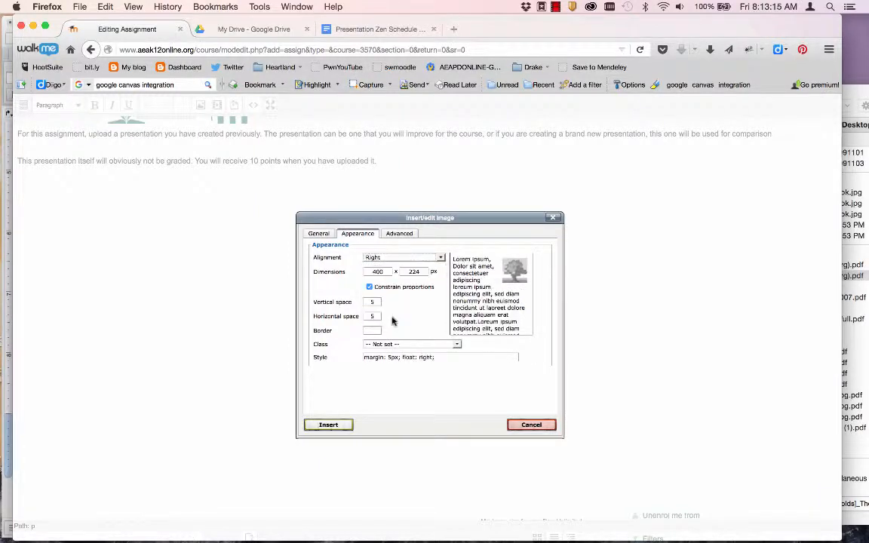
{"action": "left_click", "coordinate": [329, 425]}
{"action": "left_click", "coordinate": [397, 339]}
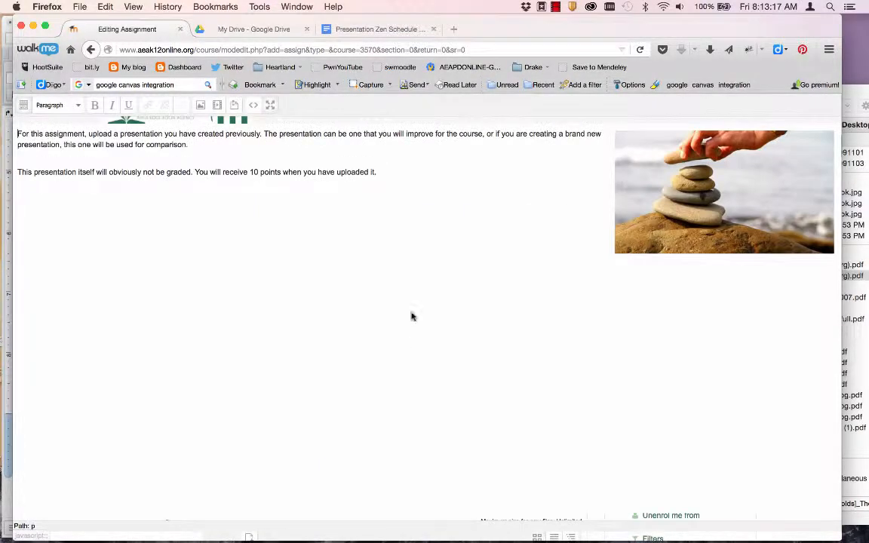
Step: Leave the full-screen editor, save and display the assignment, and review its description, grading summary and submission status
{"action": "left_click", "coordinate": [271, 107]}
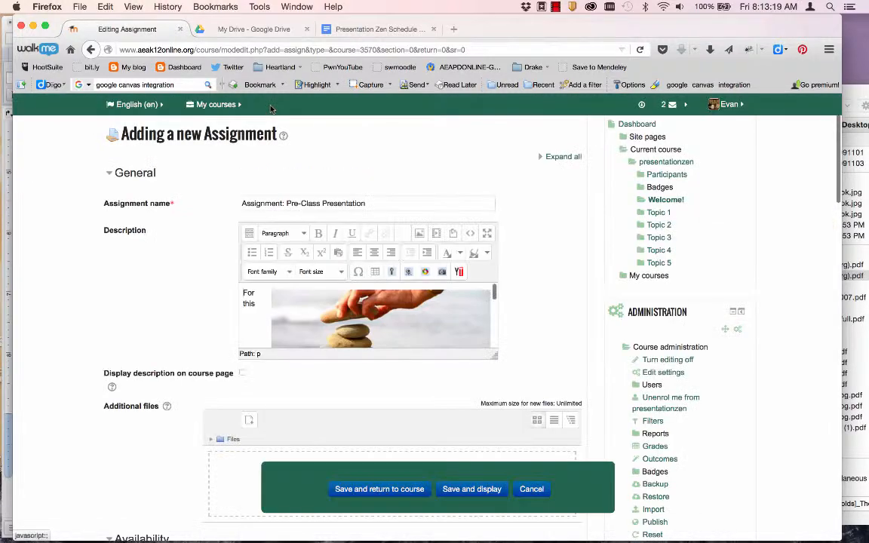
{"action": "left_click", "coordinate": [452, 489]}
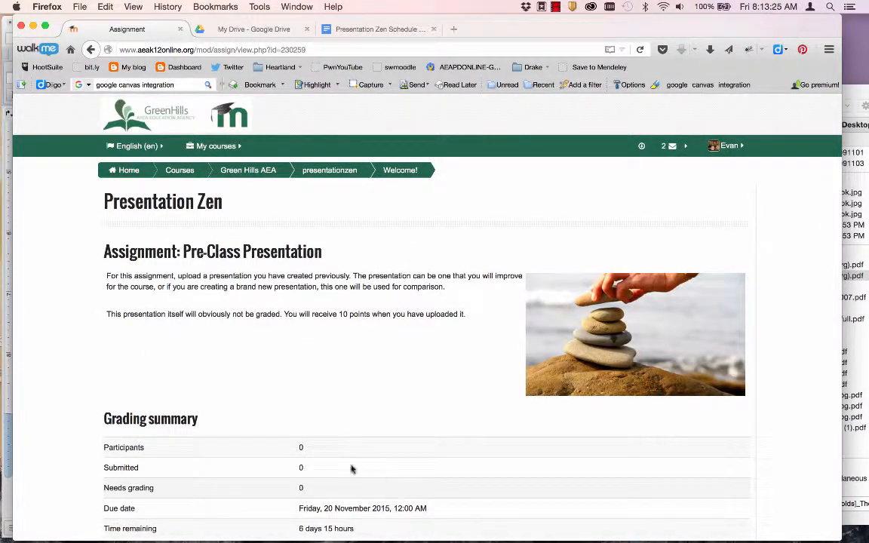
{"action": "scroll", "coordinate": [329, 443], "scroll_direction": "down", "scroll_amount": 5}
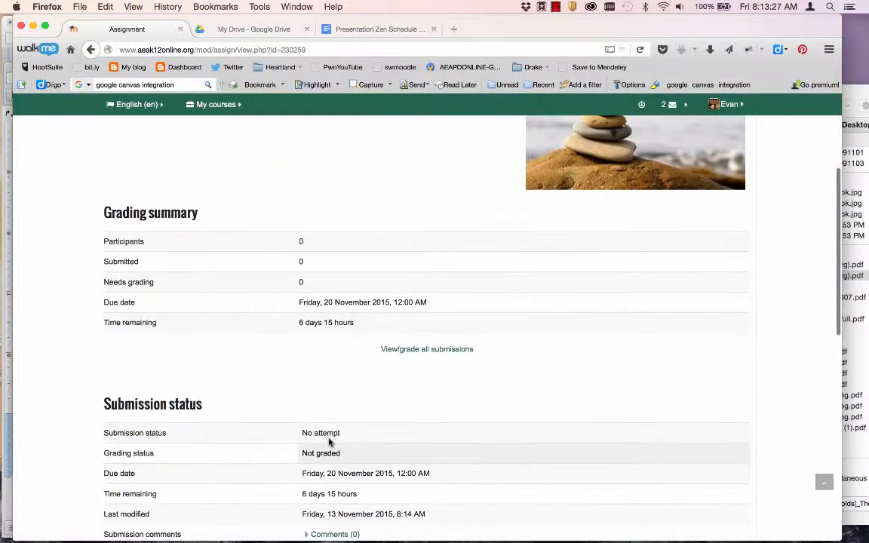
{"action": "scroll", "coordinate": [329, 443], "scroll_direction": "down", "scroll_amount": 6}
{"action": "scroll", "coordinate": [328, 443], "scroll_direction": "up", "scroll_amount": 4}
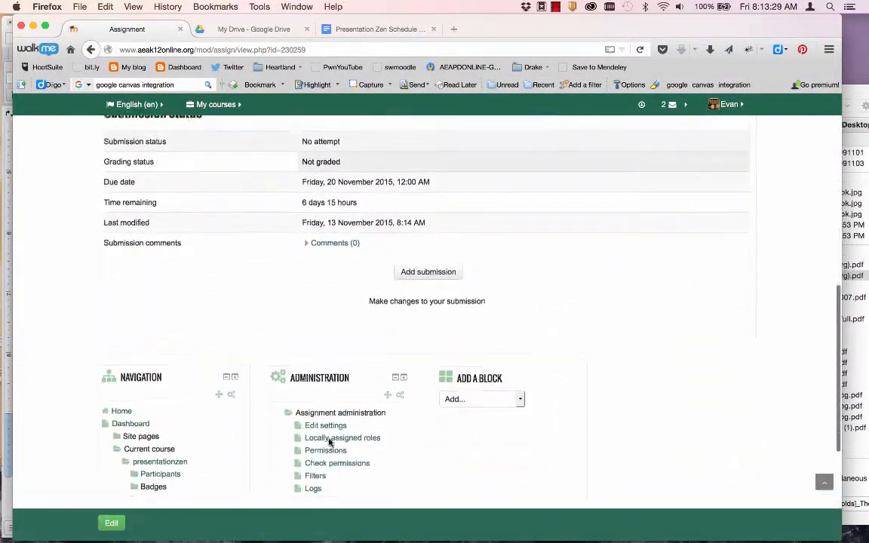
{"action": "scroll", "coordinate": [329, 443], "scroll_direction": "up", "scroll_amount": 8}
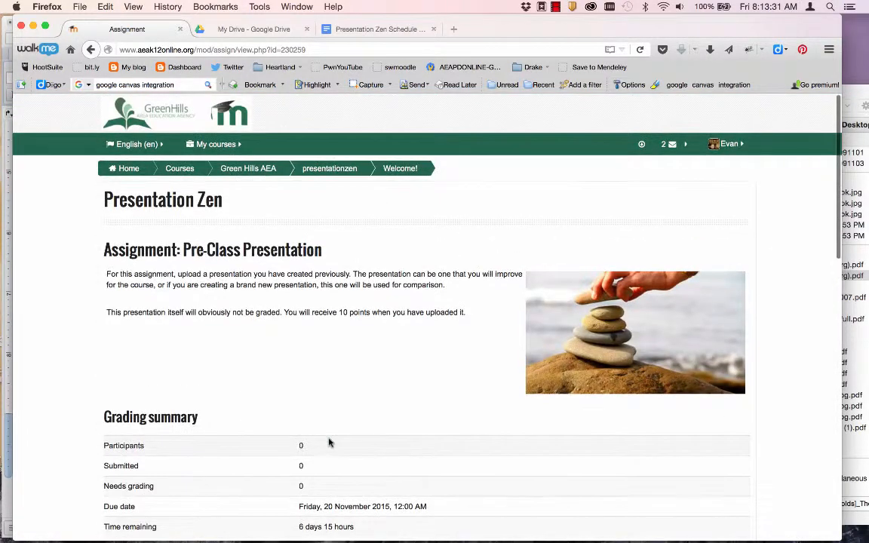
{"action": "scroll", "coordinate": [329, 442], "scroll_direction": "down", "scroll_amount": 15}
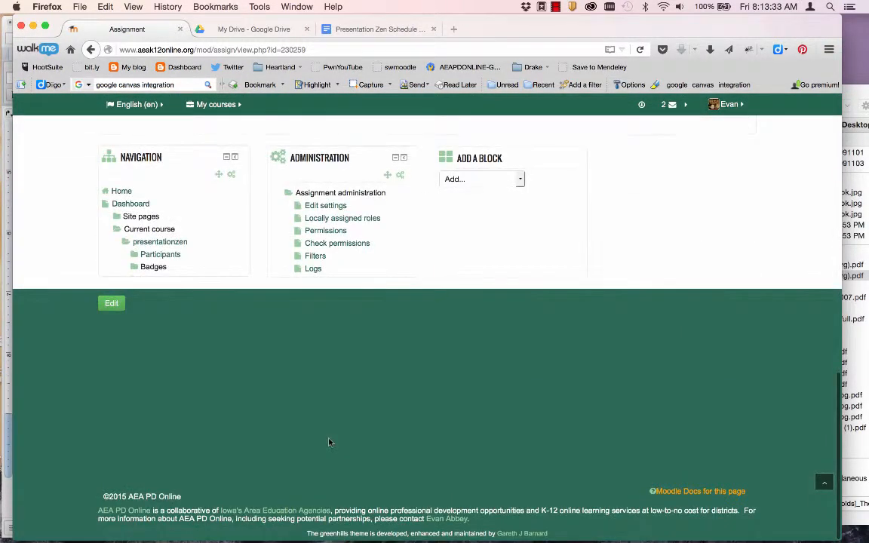
Step: Open the Pre-Class Presentation assignment's settings for editing and examine its availability dates, submission types and upload limits
{"action": "left_click", "coordinate": [326, 206]}
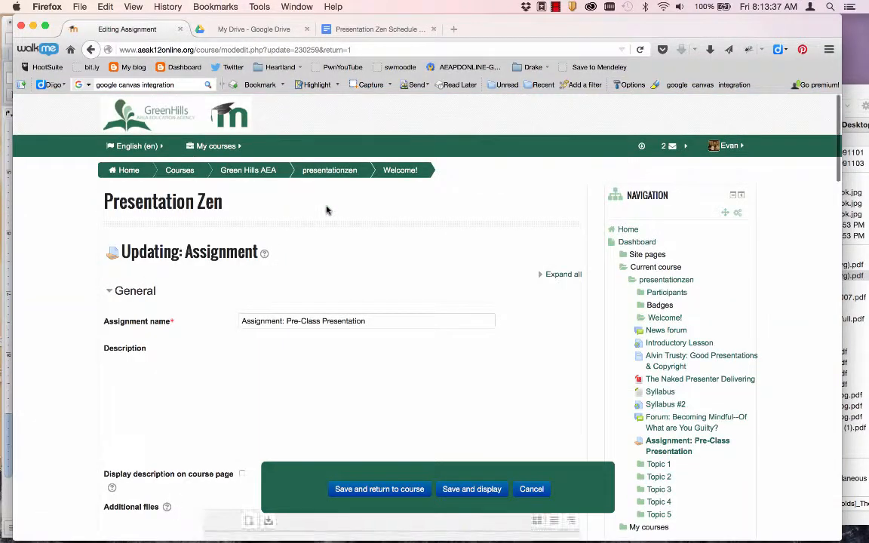
{"action": "scroll", "coordinate": [177, 390], "scroll_direction": "down", "scroll_amount": 10}
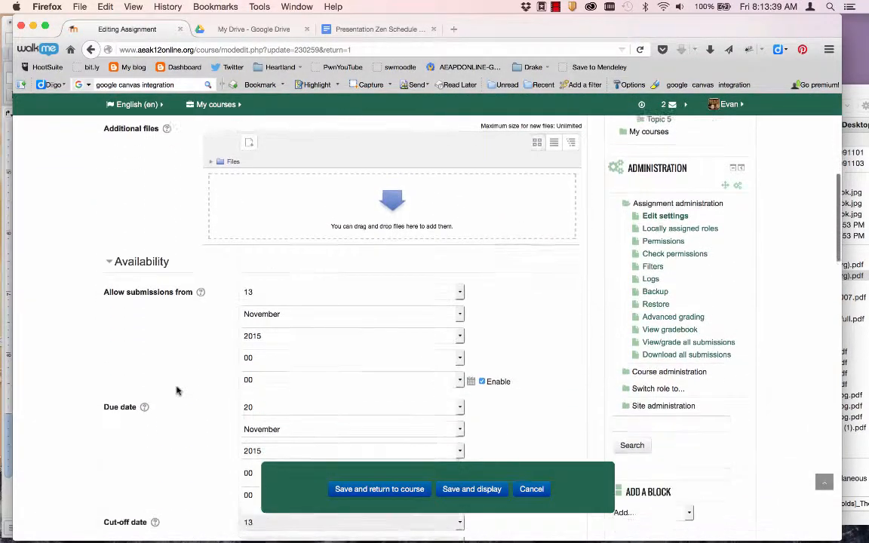
{"action": "scroll", "coordinate": [177, 390], "scroll_direction": "down", "scroll_amount": 1}
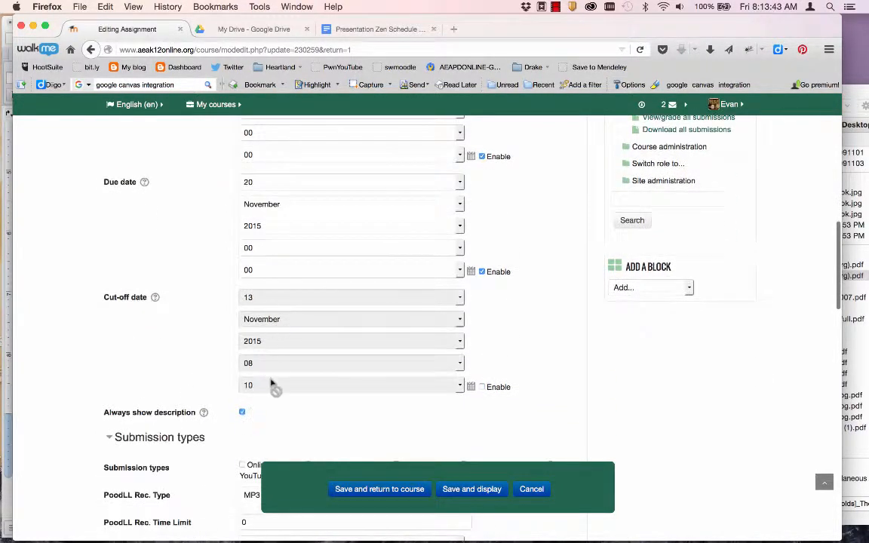
{"action": "scroll", "coordinate": [170, 383], "scroll_direction": "down", "scroll_amount": 3}
{"action": "scroll", "coordinate": [170, 382], "scroll_direction": "down", "scroll_amount": 3}
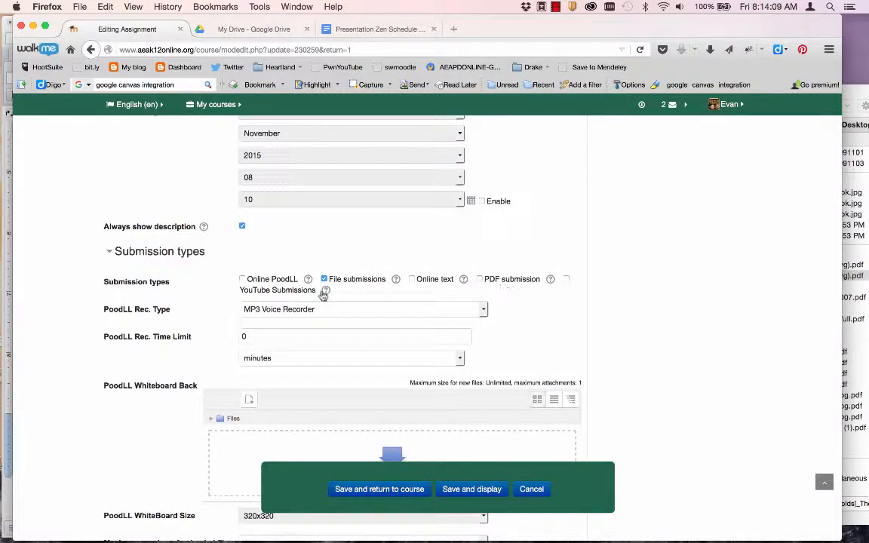
{"action": "scroll", "coordinate": [247, 320], "scroll_direction": "down", "scroll_amount": 6}
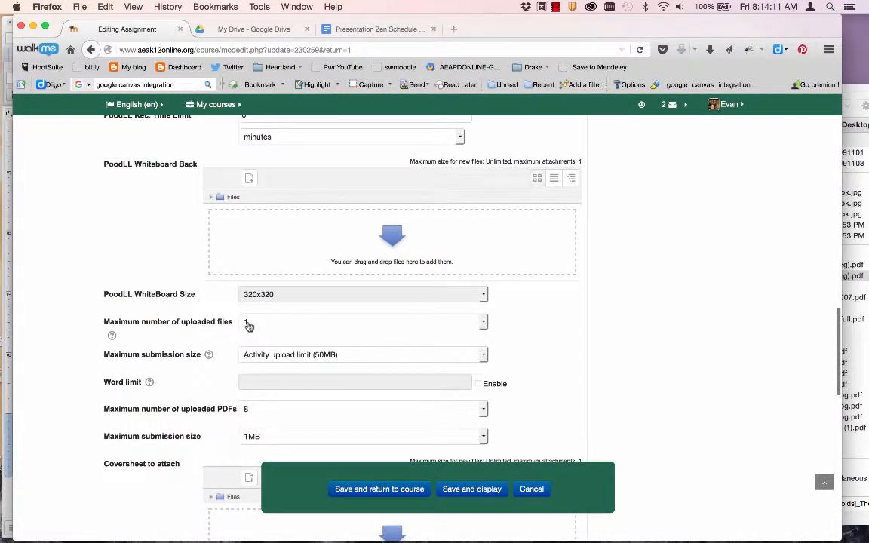
{"action": "scroll", "coordinate": [249, 326], "scroll_direction": "down", "scroll_amount": 1}
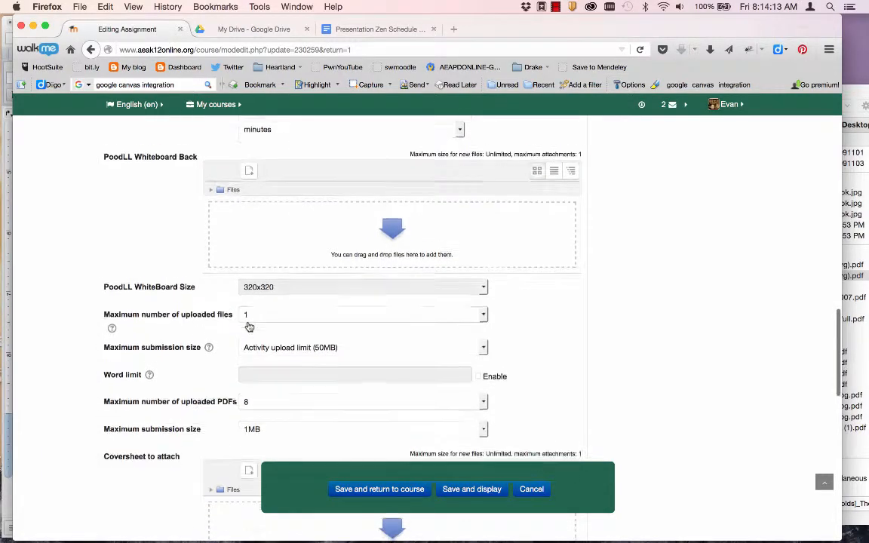
{"action": "scroll", "coordinate": [249, 326], "scroll_direction": "down", "scroll_amount": 11}
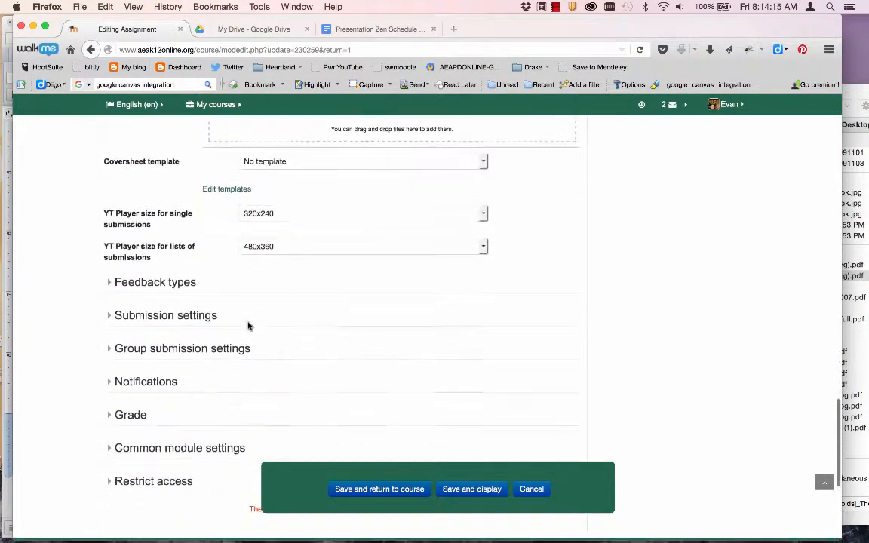
Step: Enable Feedback comments as an additional feedback type for the assignment and set Comment inline to Yes
{"action": "scroll", "coordinate": [249, 326], "scroll_direction": "down", "scroll_amount": 2}
{"action": "left_click", "coordinate": [166, 202]}
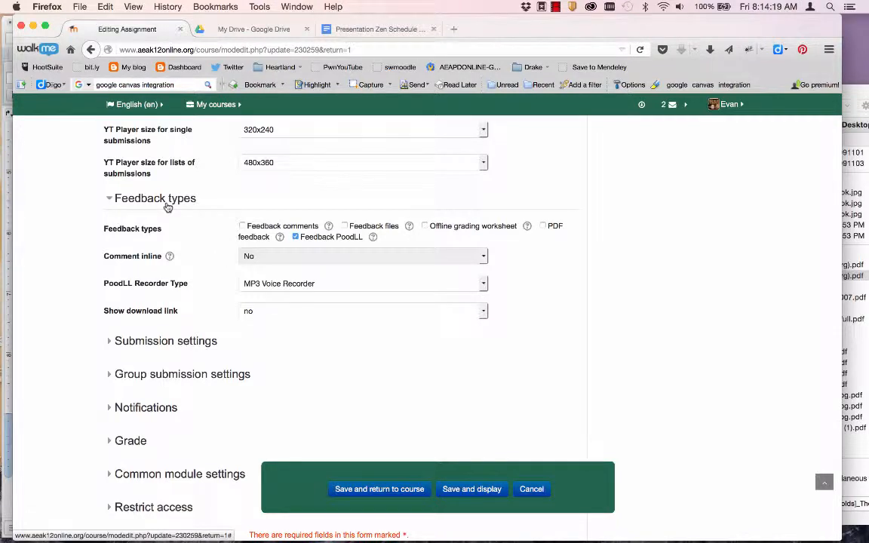
{"action": "left_click", "coordinate": [242, 226]}
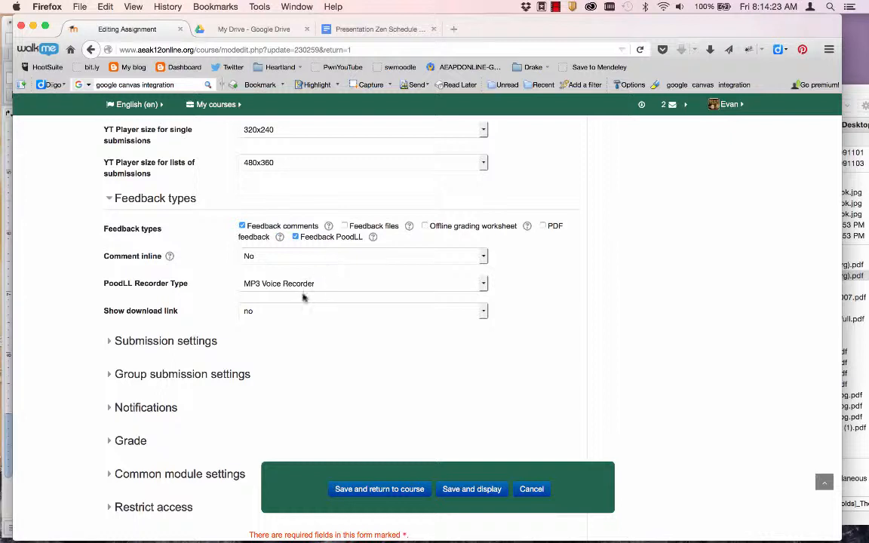
{"action": "left_click", "coordinate": [265, 256]}
{"action": "left_click", "coordinate": [265, 278]}
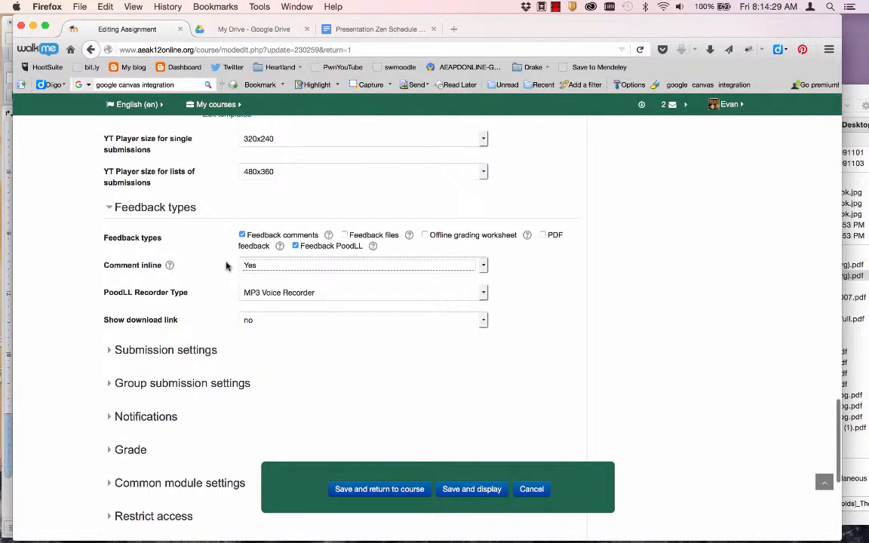
Step: Expand the assignment's submission settings and examine the submit button, submission statement and attempts options
{"action": "scroll", "coordinate": [225, 265], "scroll_direction": "up", "scroll_amount": 7}
{"action": "scroll", "coordinate": [226, 266], "scroll_direction": "down", "scroll_amount": 8}
{"action": "scroll", "coordinate": [226, 266], "scroll_direction": "down", "scroll_amount": 1}
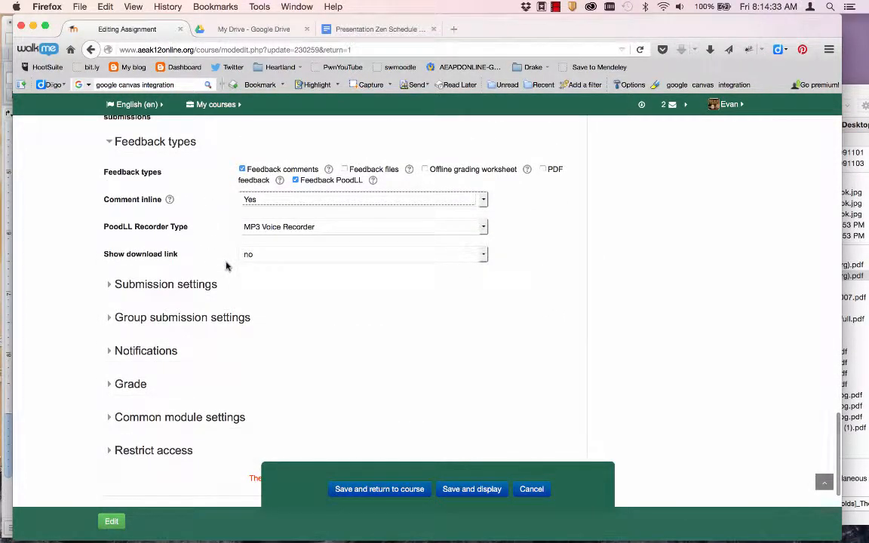
{"action": "scroll", "coordinate": [226, 265], "scroll_direction": "down", "scroll_amount": 1}
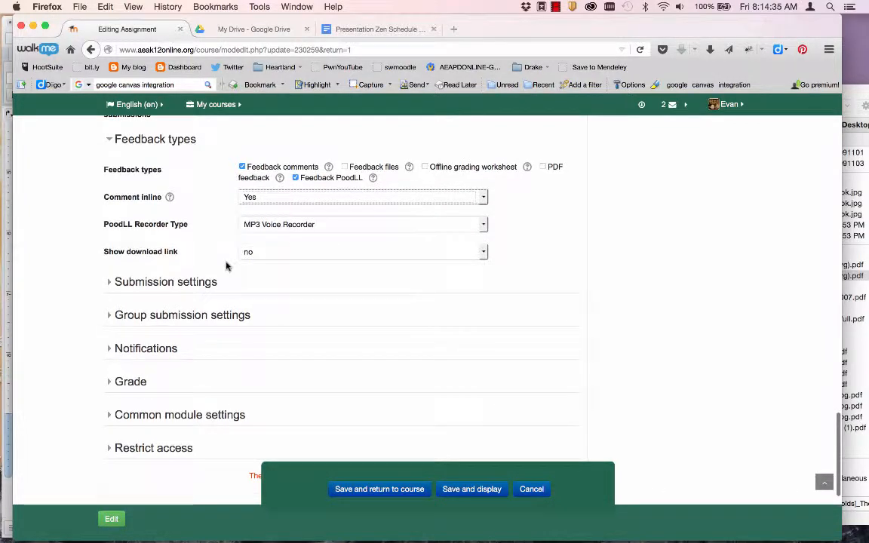
{"action": "left_click", "coordinate": [195, 284]}
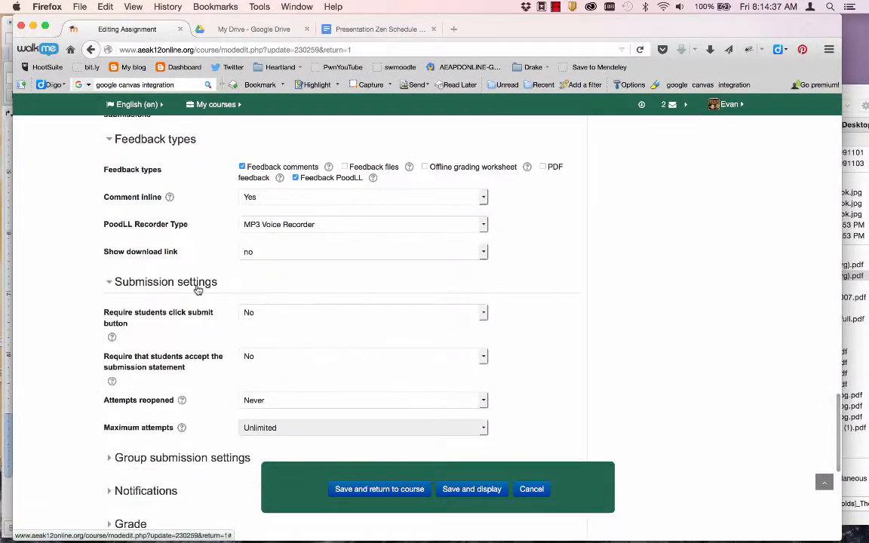
{"action": "scroll", "coordinate": [197, 288], "scroll_direction": "down", "scroll_amount": 2}
{"action": "scroll", "coordinate": [197, 289], "scroll_direction": "down", "scroll_amount": 3}
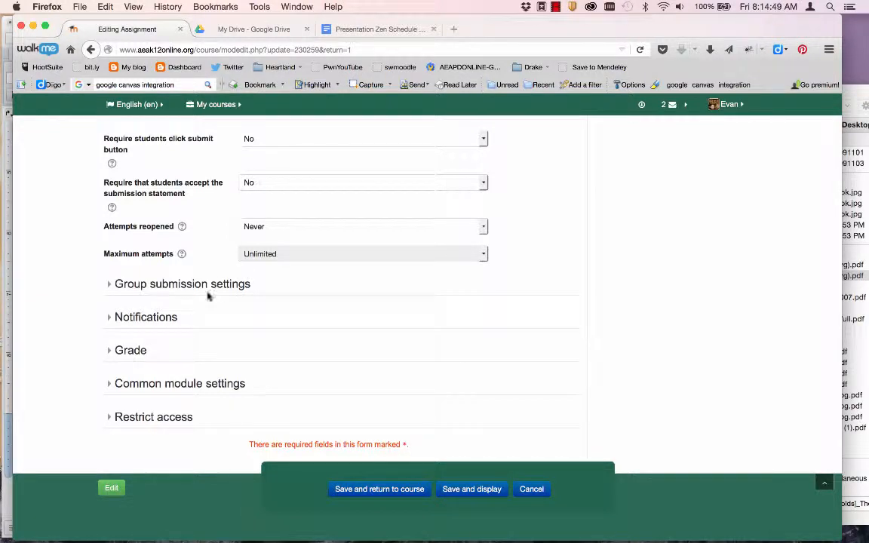
Step: Set the assignment's maximum points to 10, keeping Simple direct grading as the grading method, and save back to the course
{"action": "left_click", "coordinate": [131, 351]}
{"action": "scroll", "coordinate": [134, 357], "scroll_direction": "down", "scroll_amount": 3}
{"action": "scroll", "coordinate": [132, 355], "scroll_direction": "down", "scroll_amount": 2}
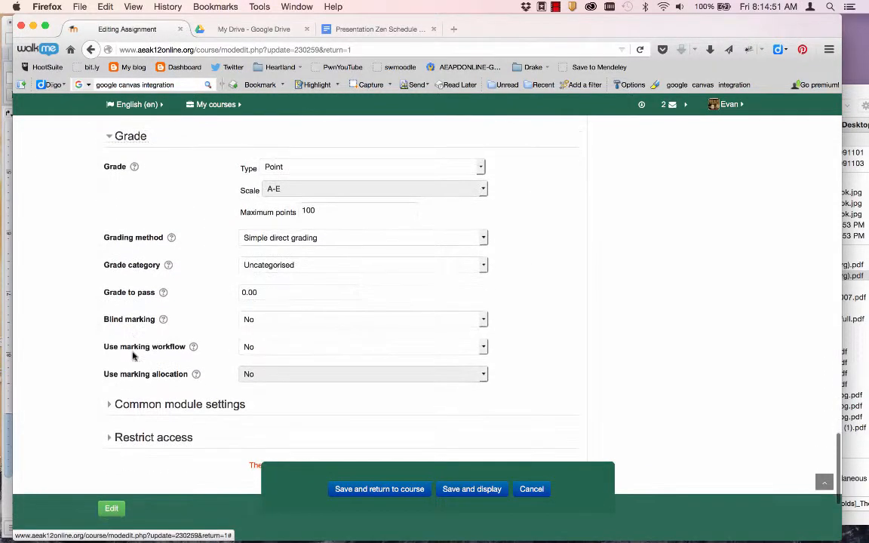
{"action": "left_click", "coordinate": [269, 213]}
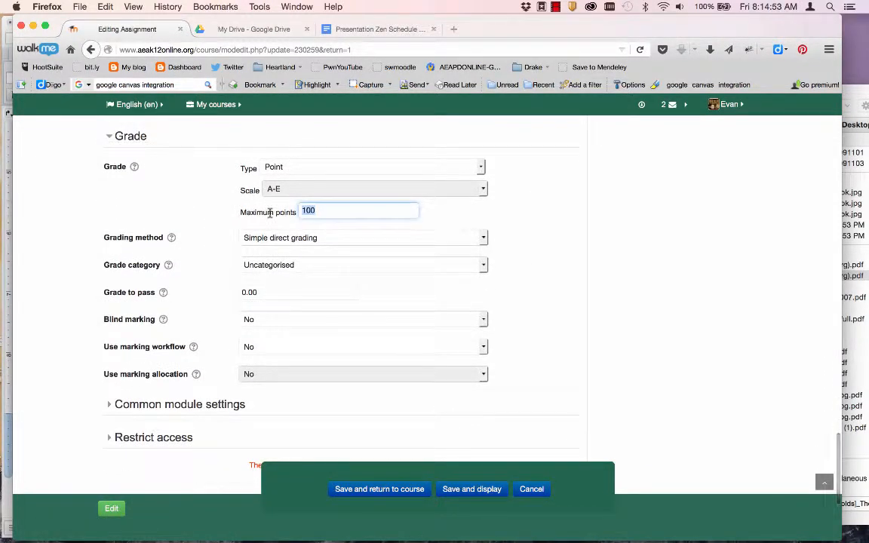
{"action": "type", "text": "10"}
{"action": "left_click", "coordinate": [273, 239]}
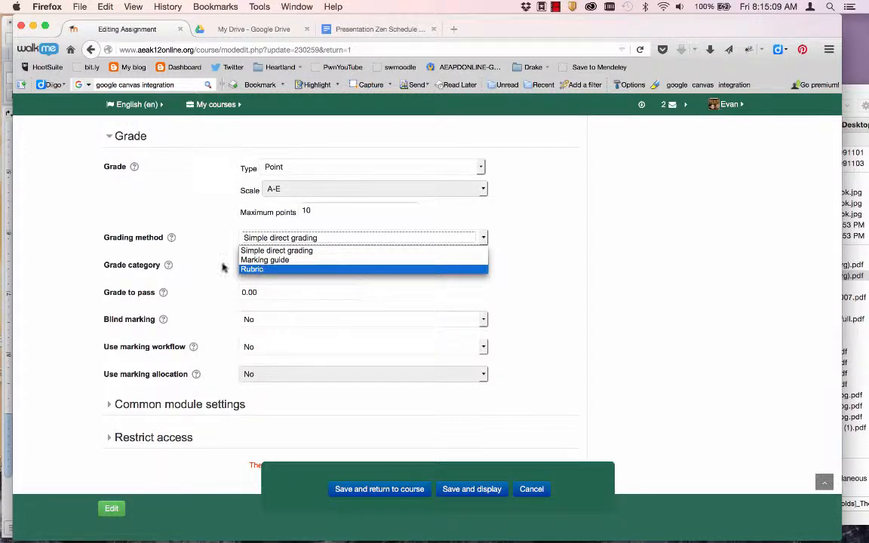
{"action": "left_click", "coordinate": [199, 259]}
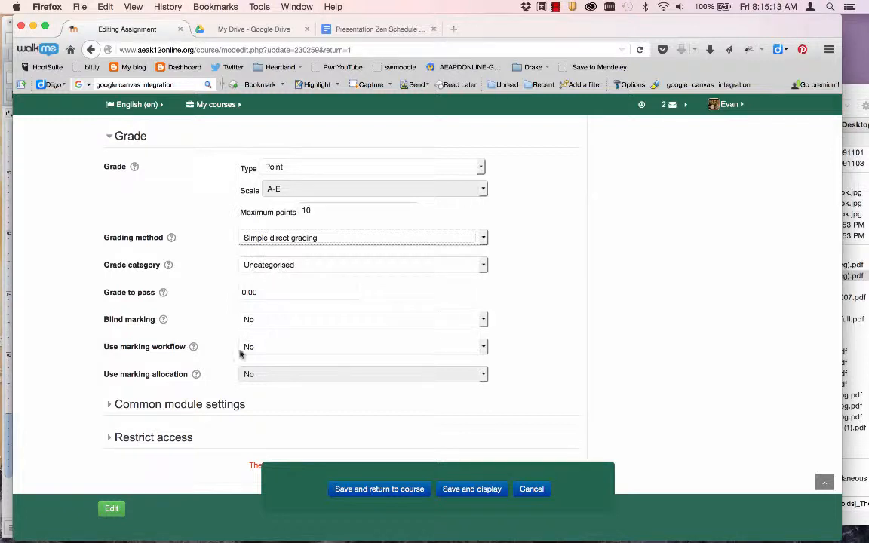
{"action": "scroll", "coordinate": [225, 382], "scroll_direction": "down", "scroll_amount": 1}
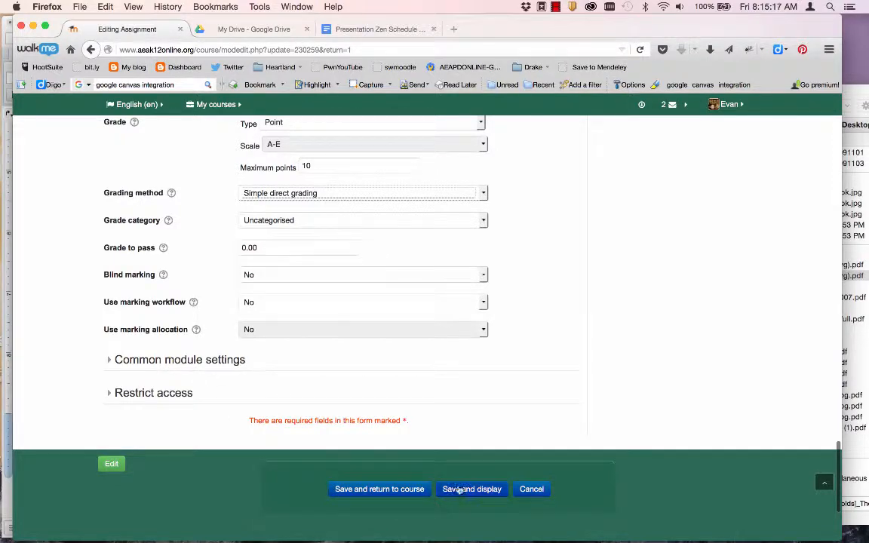
{"action": "left_click", "coordinate": [410, 490]}
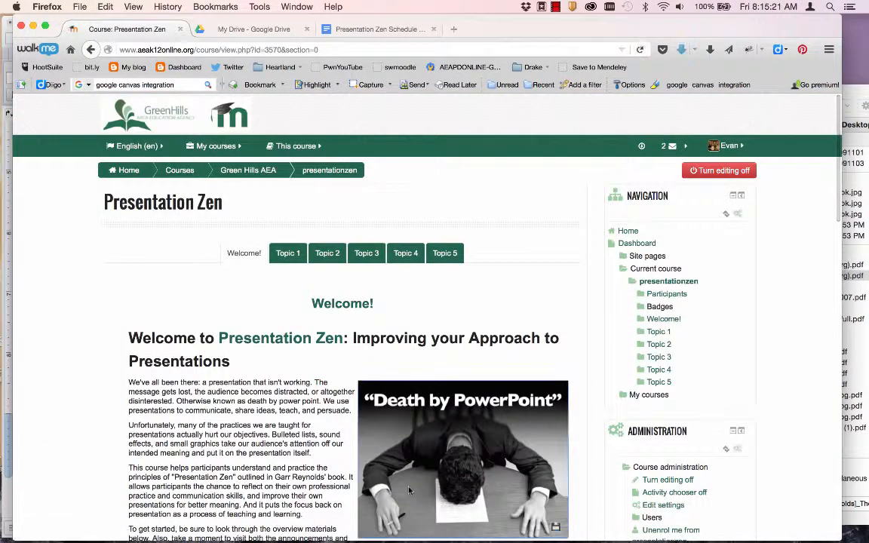
Step: View the Pre-Class Presentation assignment from the Welcome section, review its description and submission status, and return to the course page
{"action": "scroll", "coordinate": [409, 490], "scroll_direction": "down", "scroll_amount": 10}
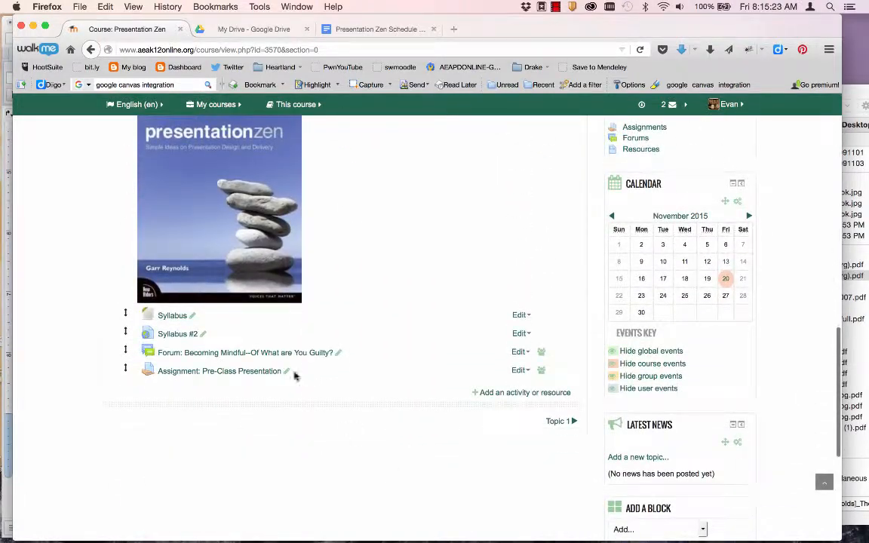
{"action": "left_click", "coordinate": [262, 372]}
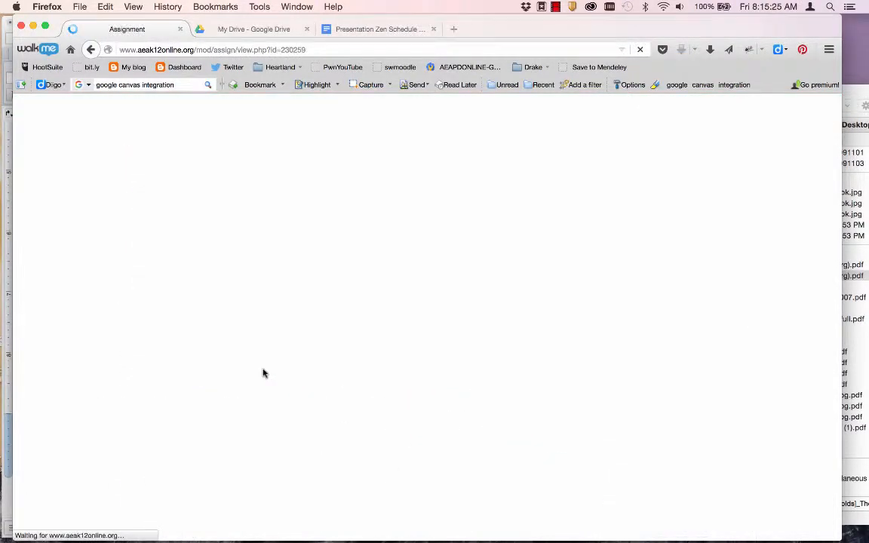
{"action": "scroll", "coordinate": [297, 336], "scroll_direction": "down", "scroll_amount": 10}
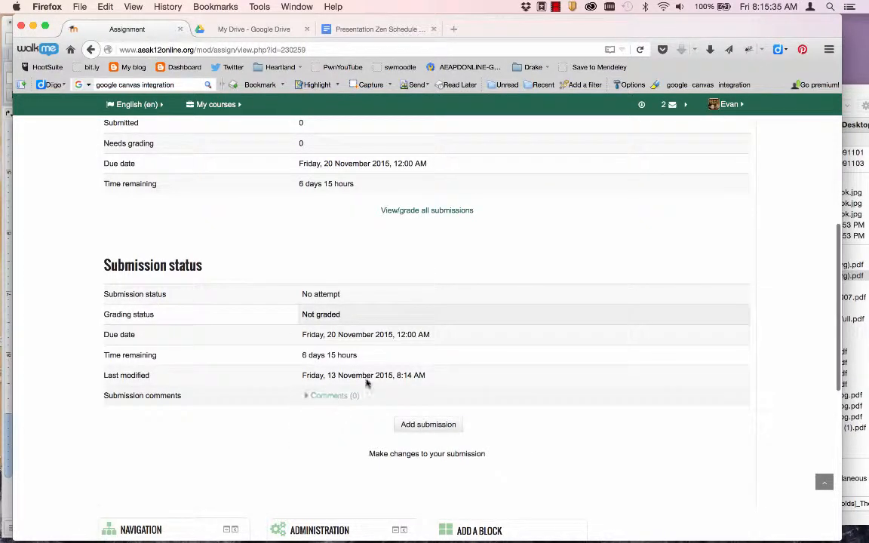
{"action": "scroll", "coordinate": [403, 316], "scroll_direction": "up", "scroll_amount": 5}
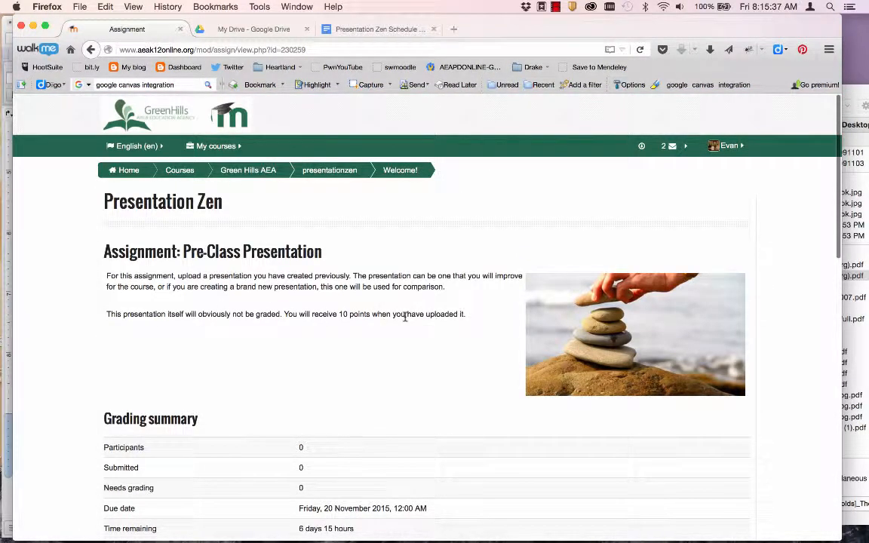
{"action": "key", "text": "super+bracketleft"}
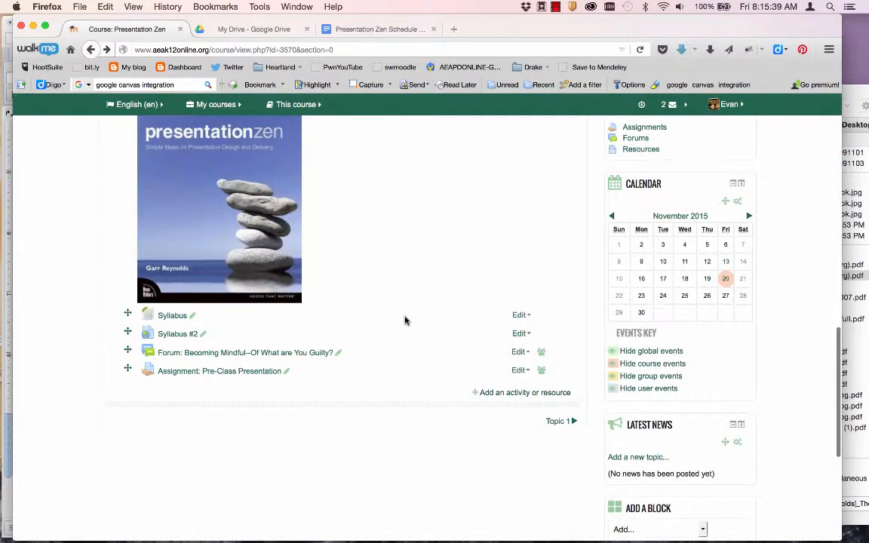
Step: Add a new Quiz activity to the course's Welcome section
{"action": "scroll", "coordinate": [405, 320], "scroll_direction": "down", "scroll_amount": 1}
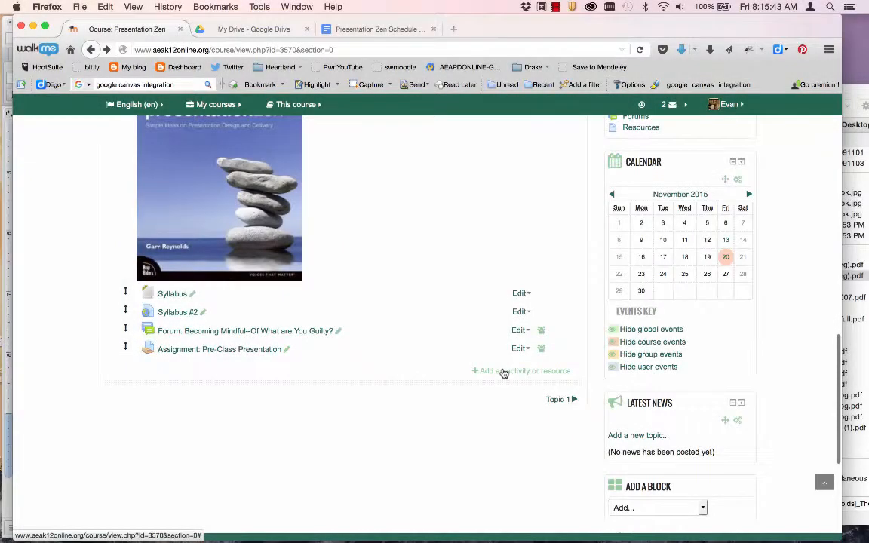
{"action": "left_click", "coordinate": [503, 372]}
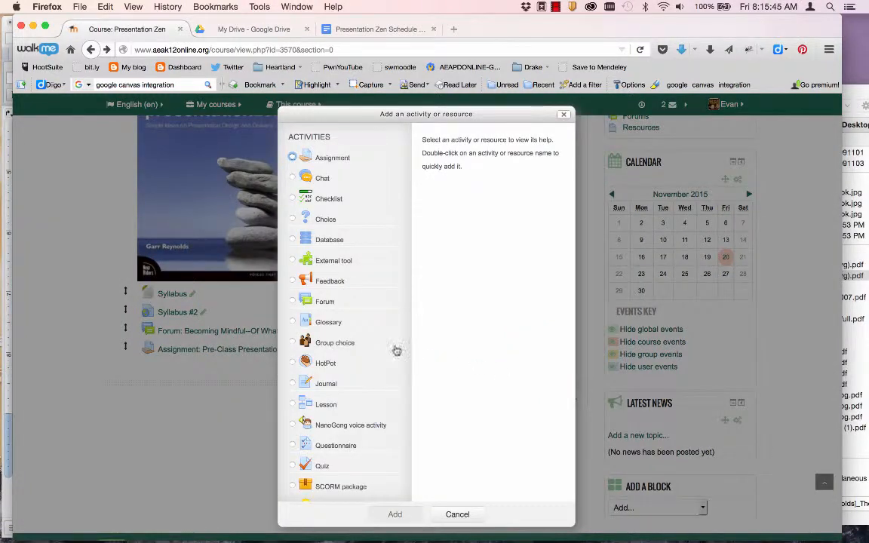
{"action": "scroll", "coordinate": [346, 340], "scroll_direction": "down", "scroll_amount": 1}
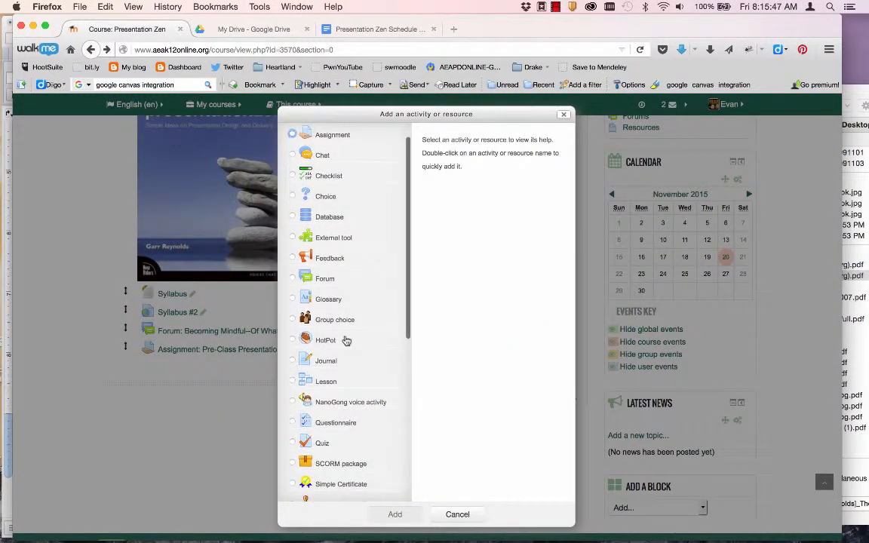
{"action": "scroll", "coordinate": [343, 342], "scroll_direction": "down", "scroll_amount": 4}
{"action": "left_click", "coordinate": [322, 355]}
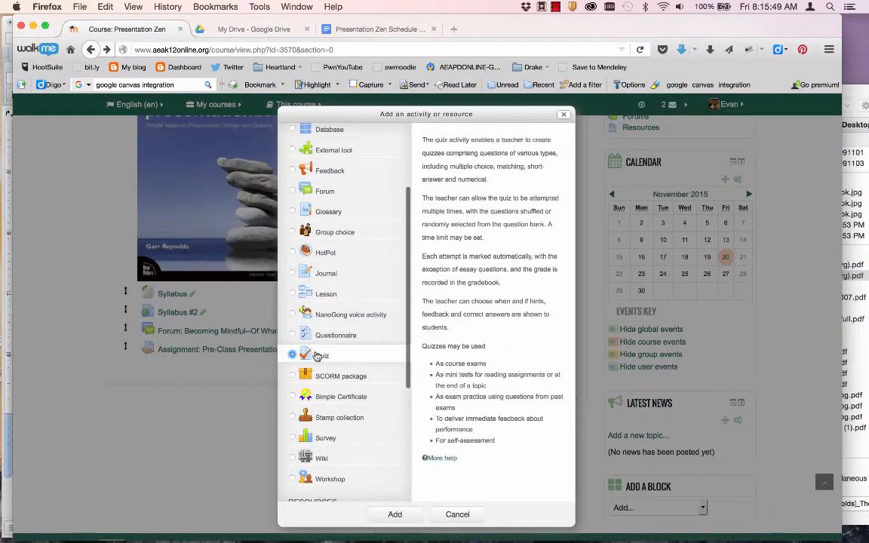
{"action": "left_click", "coordinate": [396, 514]}
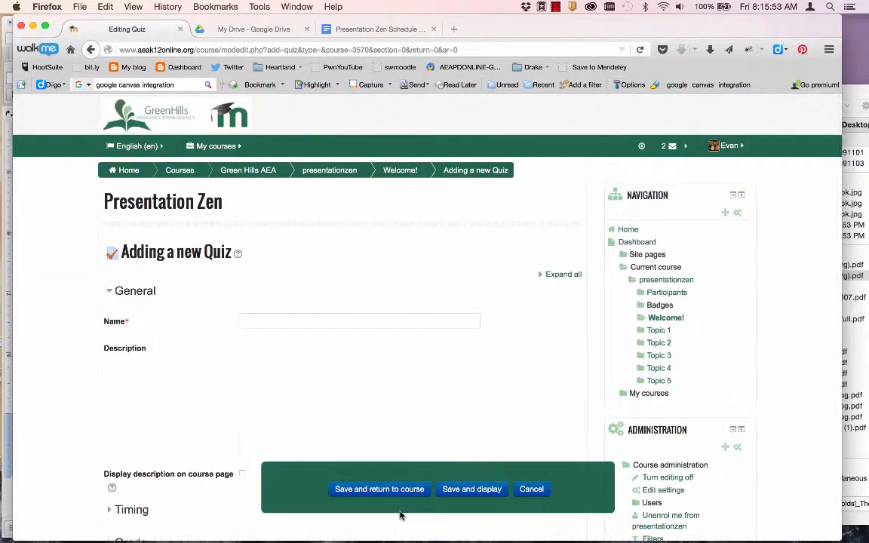
Step: Copy the "Basics of this Course" Quiz heading and introduction from the Microsoft Word document into the new quiz's description
{"action": "left_click", "coordinate": [331, 322]}
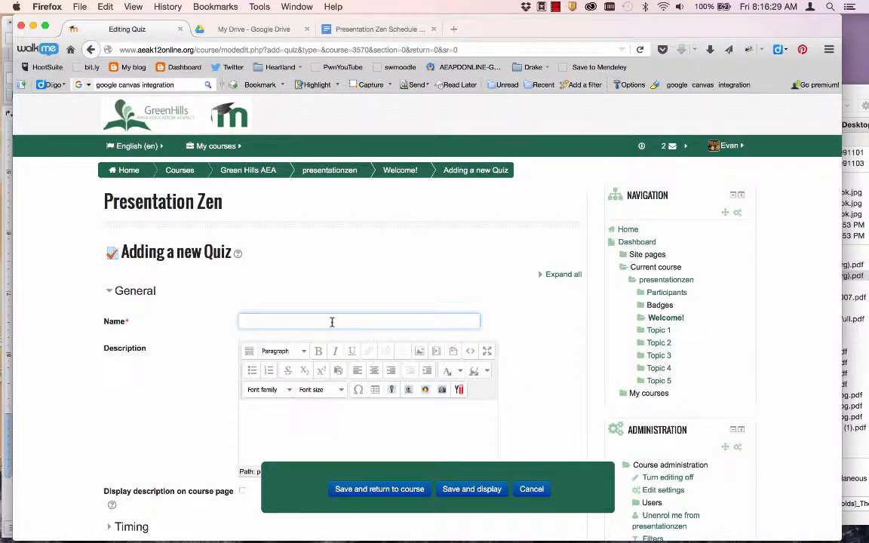
{"action": "key", "text": "super+Tab"}
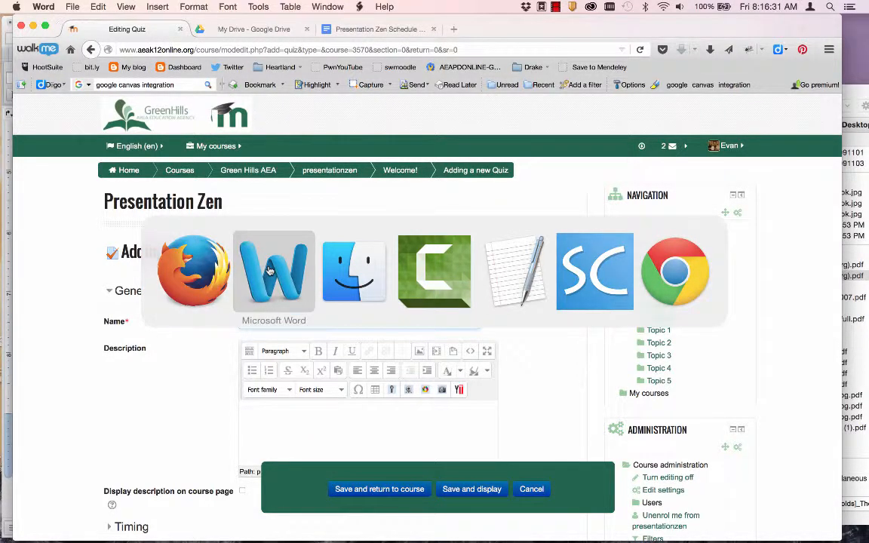
{"action": "scroll", "coordinate": [275, 358], "scroll_direction": "down", "scroll_amount": 15}
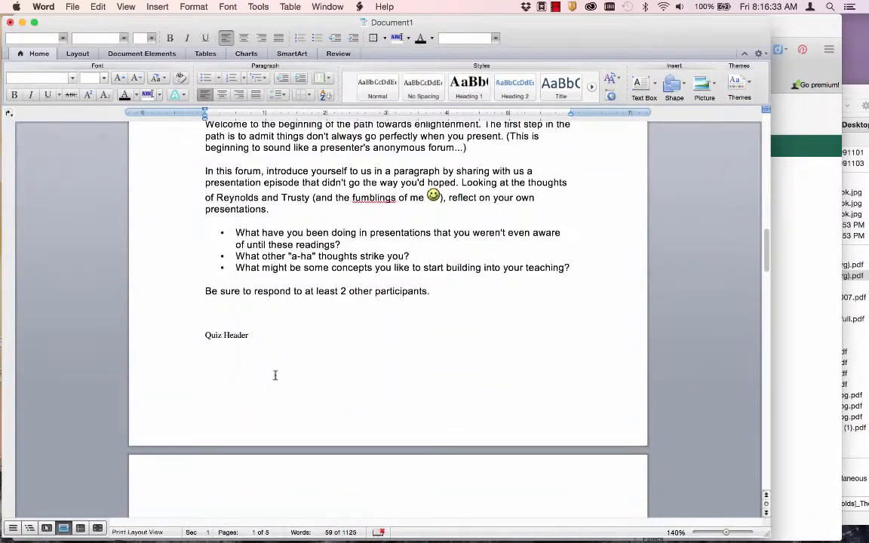
{"action": "scroll", "coordinate": [276, 374], "scroll_direction": "down", "scroll_amount": 15}
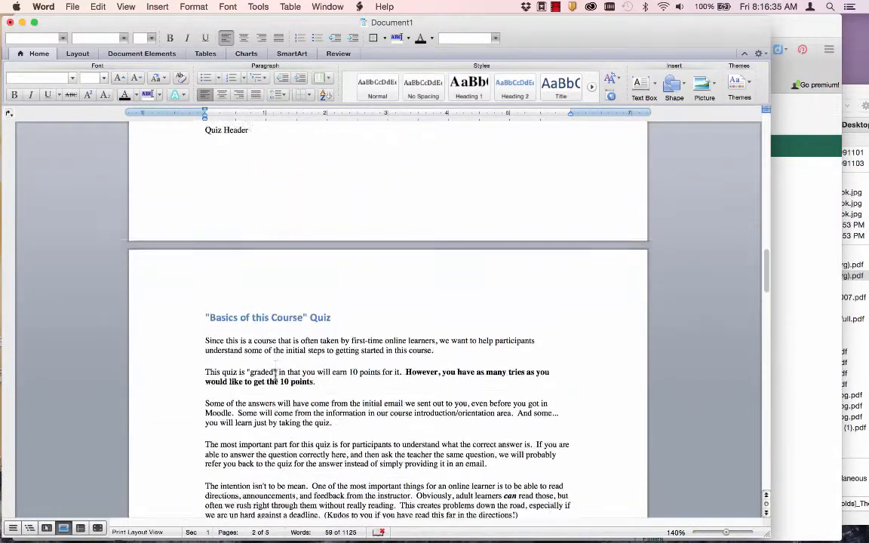
{"action": "left_click_drag", "start_coordinate": [280, 444], "coordinate": [202, 218]}
{"action": "key", "text": "super+Tab"}
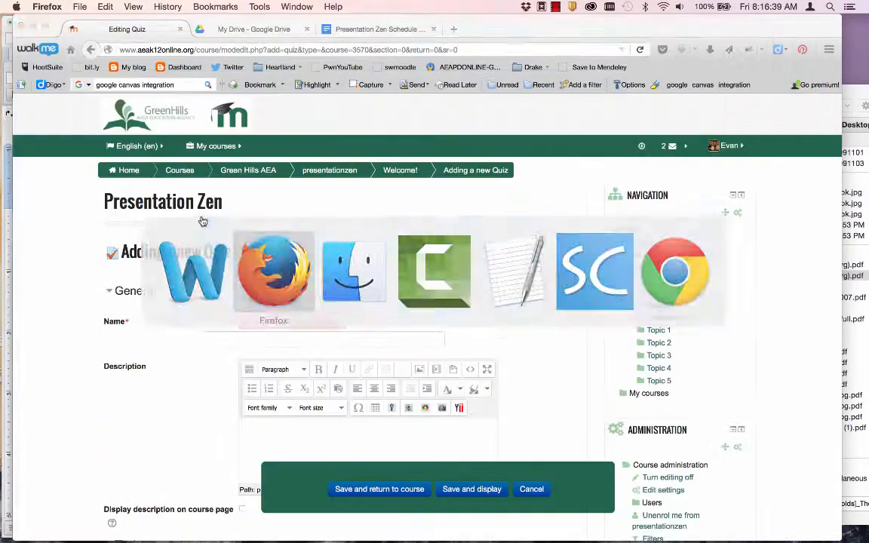
{"action": "left_click", "coordinate": [258, 424]}
{"action": "key", "text": "super+v"}
Step: Move the heading "Basics of this Course" Quiz out of the description and into the quiz's name
{"action": "scroll", "coordinate": [258, 426], "scroll_direction": "up", "scroll_amount": 10}
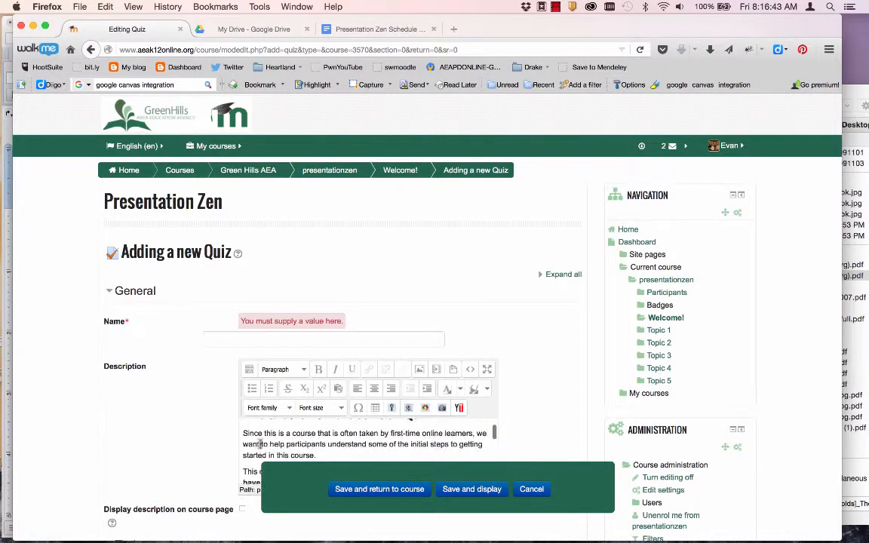
{"action": "left_click_drag", "start_coordinate": [242, 458], "coordinate": [241, 421]}
{"action": "key", "text": "super+c"}
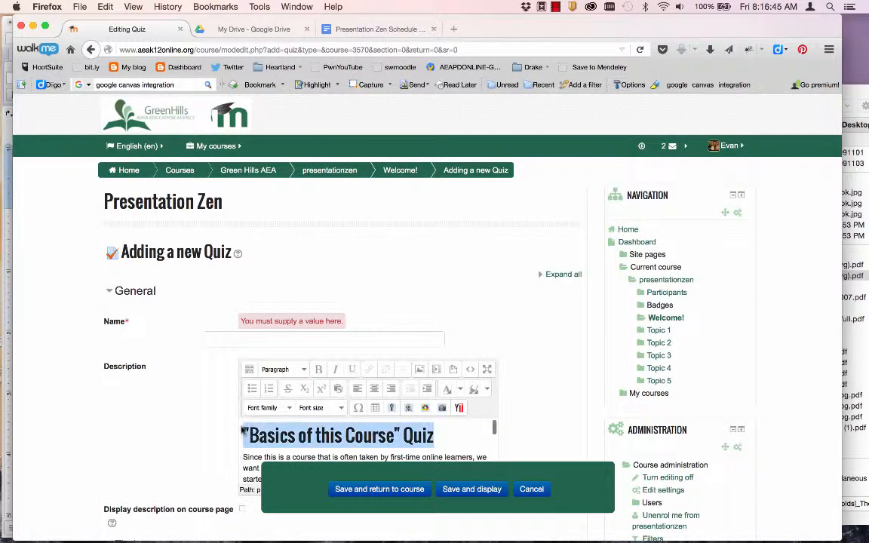
{"action": "key", "text": "BackSpace"}
{"action": "left_click", "coordinate": [226, 340]}
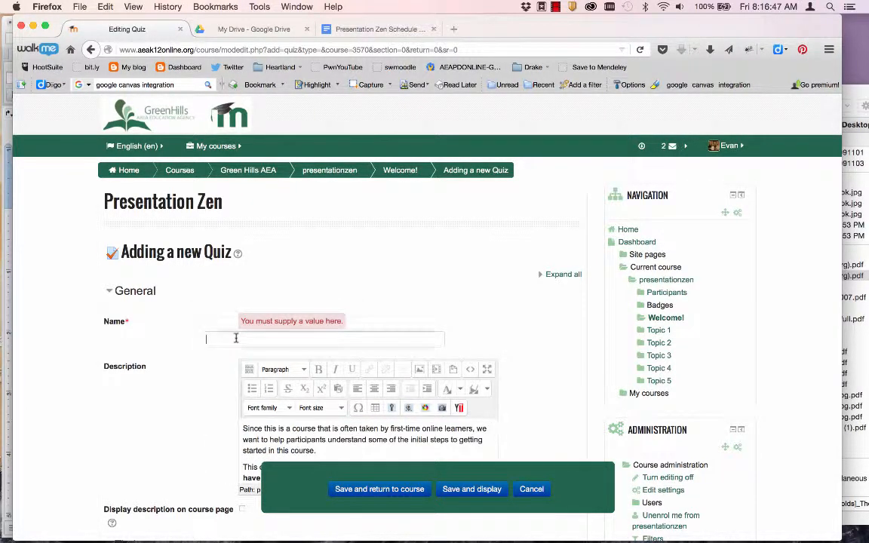
{"action": "key", "text": "super+v"}
Step: Review the quiz's timing settings and clear the prefilled entry for the grade to pass
{"action": "scroll", "coordinate": [188, 384], "scroll_direction": "down", "scroll_amount": 8}
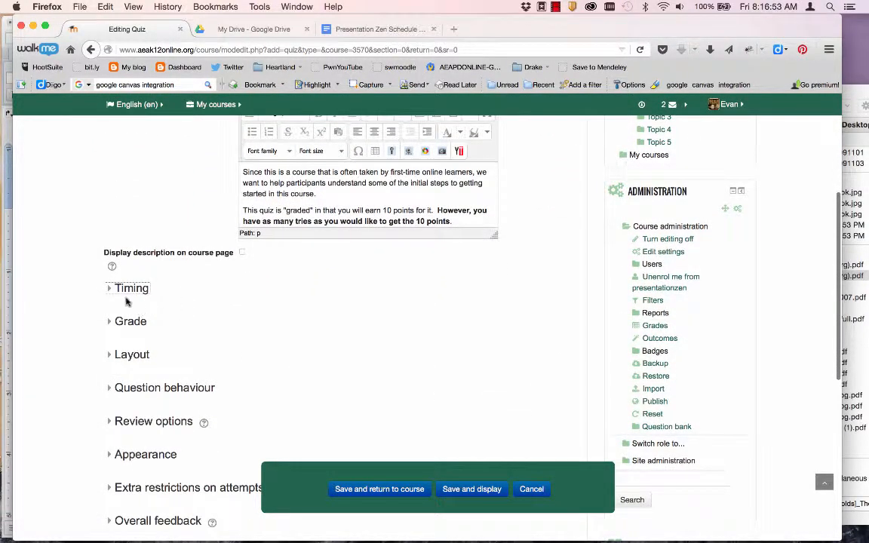
{"action": "left_click", "coordinate": [110, 293]}
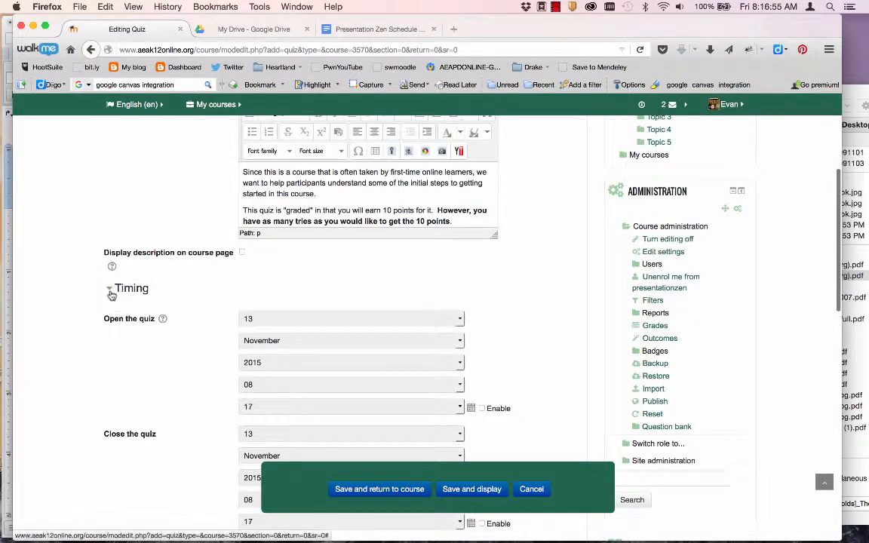
{"action": "scroll", "coordinate": [110, 294], "scroll_direction": "down", "scroll_amount": 7}
{"action": "scroll", "coordinate": [110, 294], "scroll_direction": "up", "scroll_amount": 5}
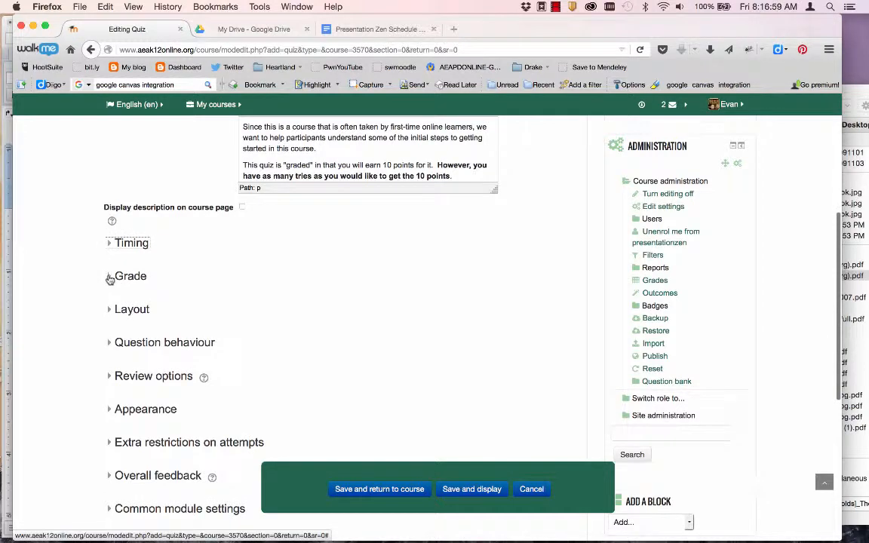
{"action": "left_click", "coordinate": [110, 278]}
{"action": "scroll", "coordinate": [105, 271], "scroll_direction": "down", "scroll_amount": 2}
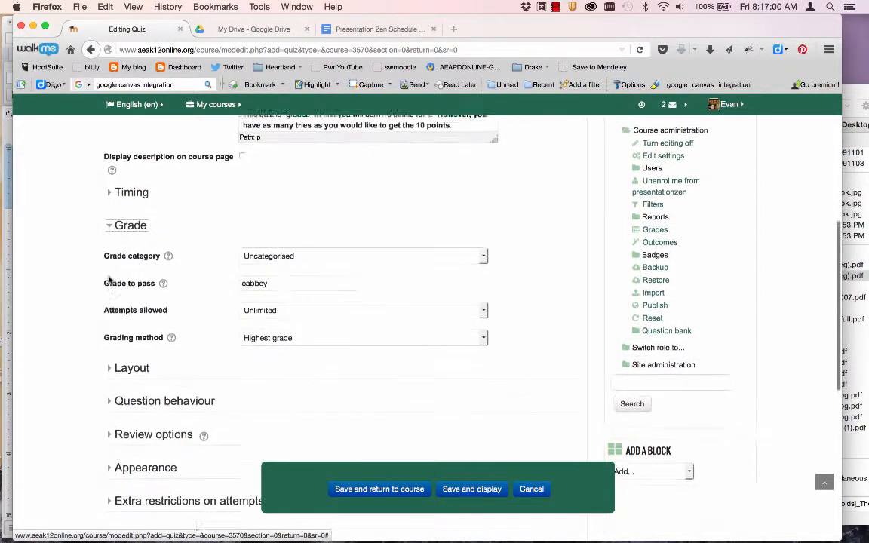
{"action": "double_click", "coordinate": [287, 275]}
{"action": "key", "text": "BackSpace"}
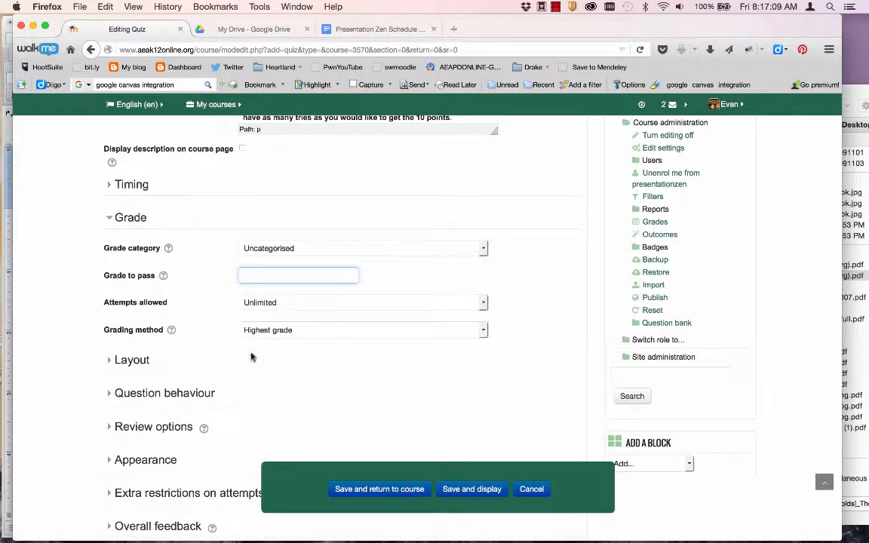
Step: Examine the quiz's layout, full question behaviour and review option settings, including the choices for starting a new page
{"action": "left_click", "coordinate": [120, 360]}
{"action": "scroll", "coordinate": [121, 362], "scroll_direction": "down", "scroll_amount": 3}
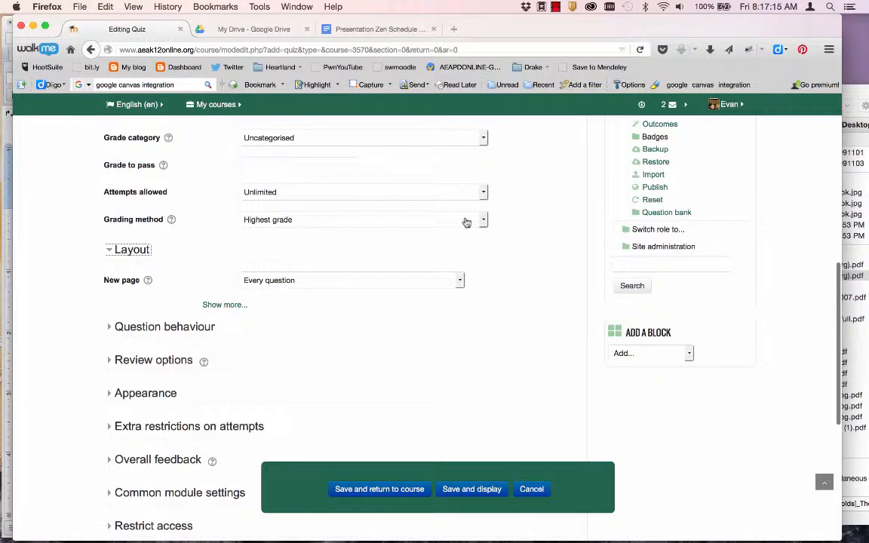
{"action": "left_click", "coordinate": [264, 282]}
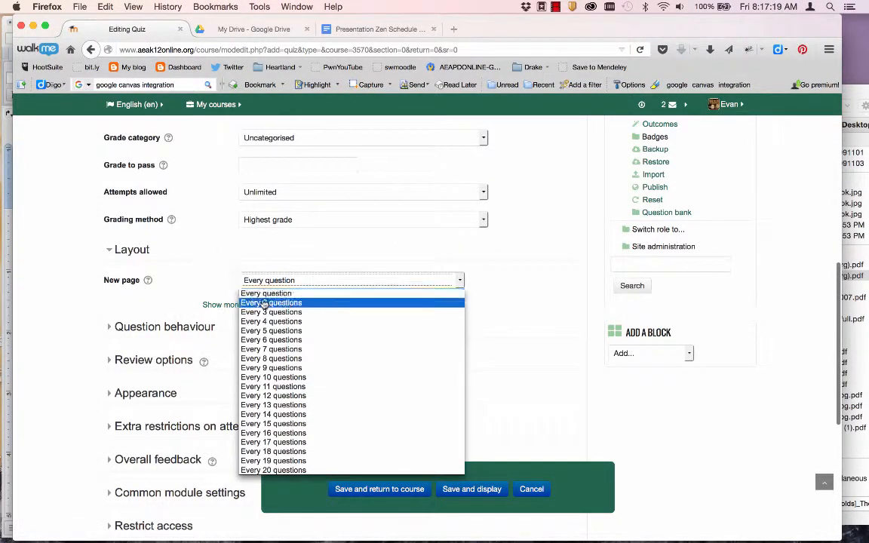
{"action": "left_click", "coordinate": [213, 283]}
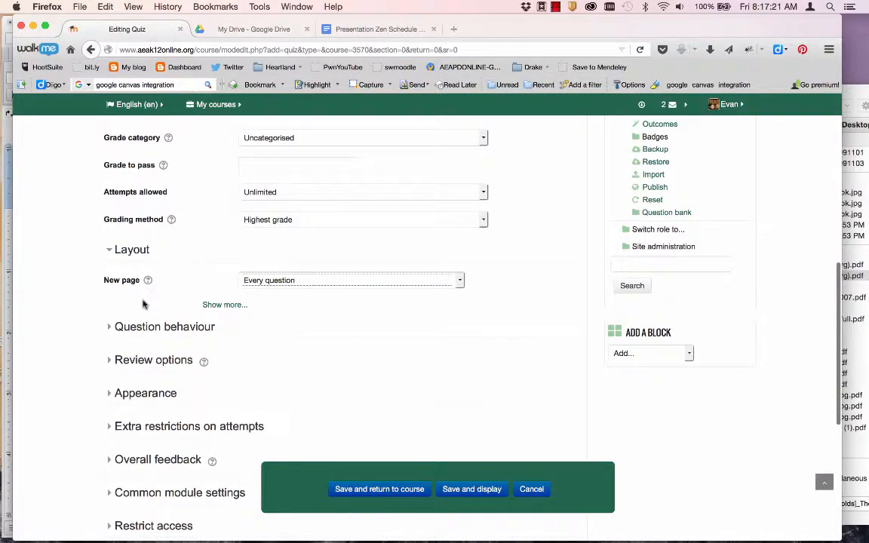
{"action": "scroll", "coordinate": [143, 304], "scroll_direction": "down", "scroll_amount": 2}
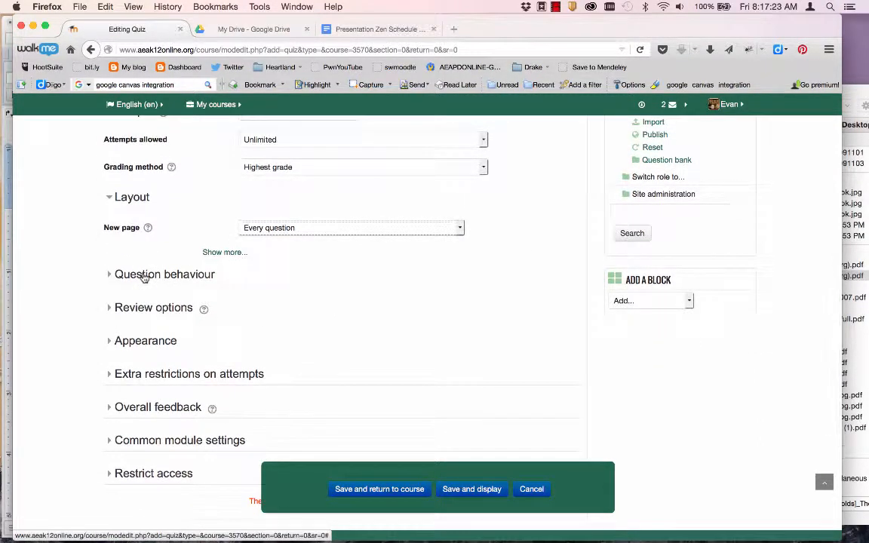
{"action": "left_click", "coordinate": [143, 276]}
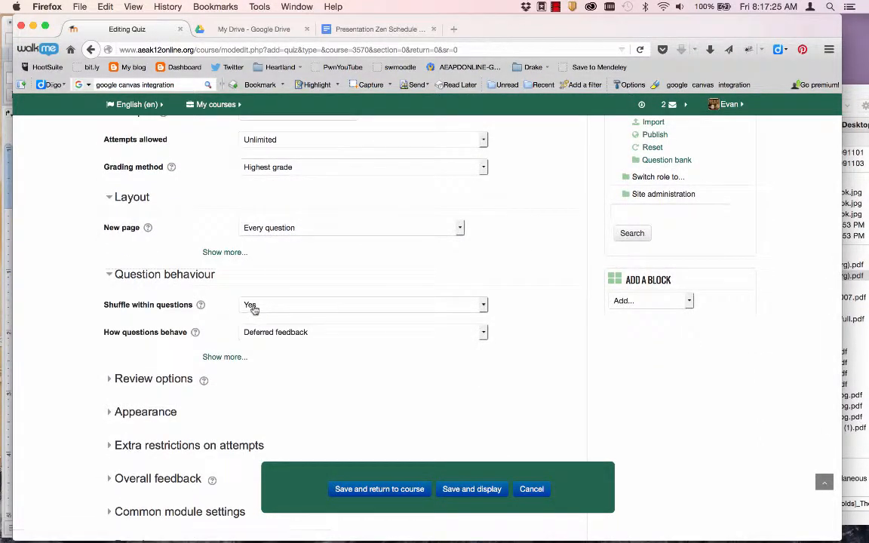
{"action": "left_click", "coordinate": [228, 357]}
{"action": "scroll", "coordinate": [233, 360], "scroll_direction": "down", "scroll_amount": 1}
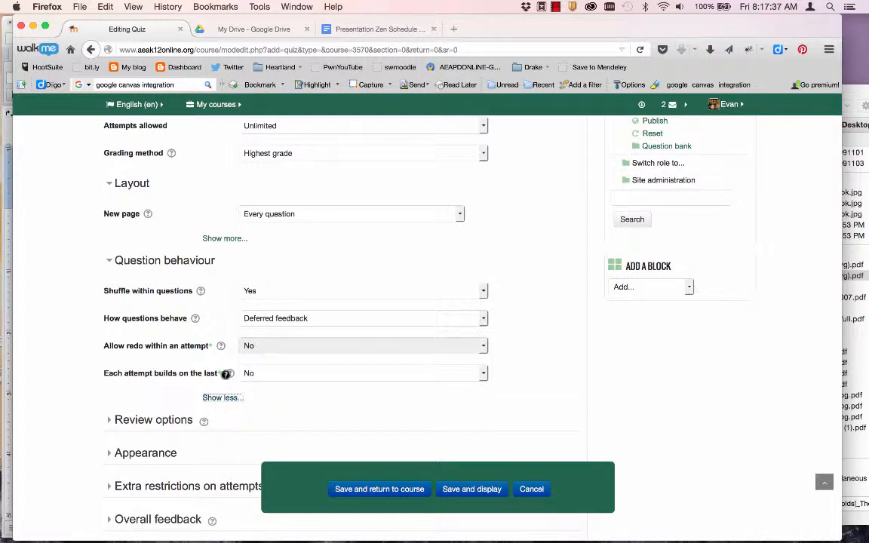
{"action": "scroll", "coordinate": [199, 382], "scroll_direction": "down", "scroll_amount": 5}
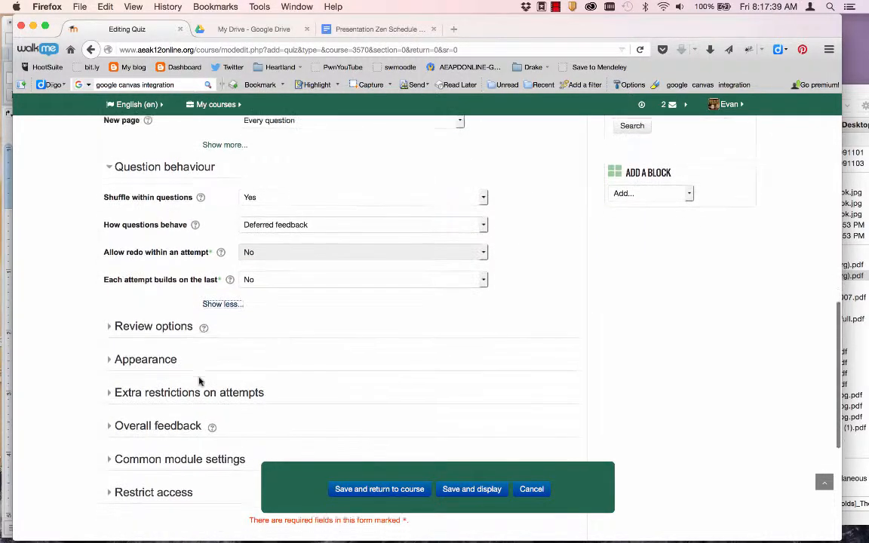
{"action": "left_click", "coordinate": [148, 259]}
{"action": "scroll", "coordinate": [146, 264], "scroll_direction": "down", "scroll_amount": 2}
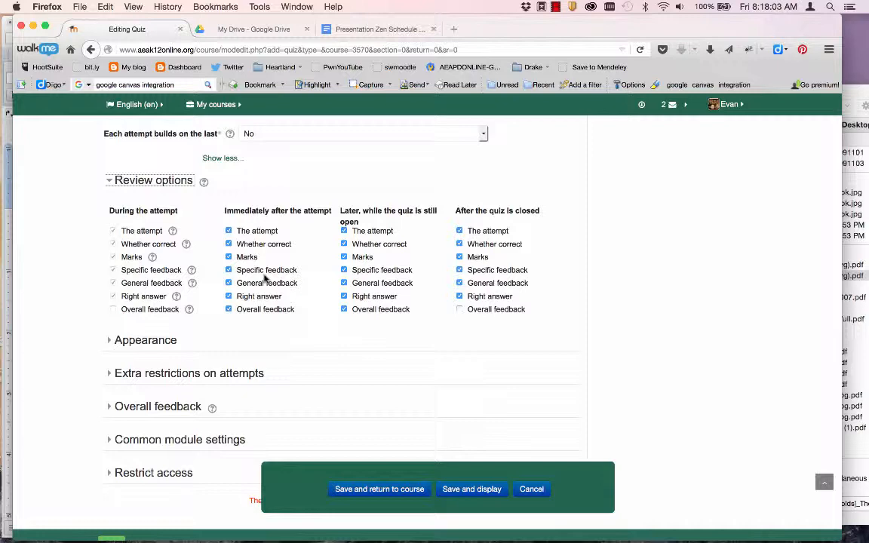
{"action": "scroll", "coordinate": [253, 344], "scroll_direction": "down", "scroll_amount": 3}
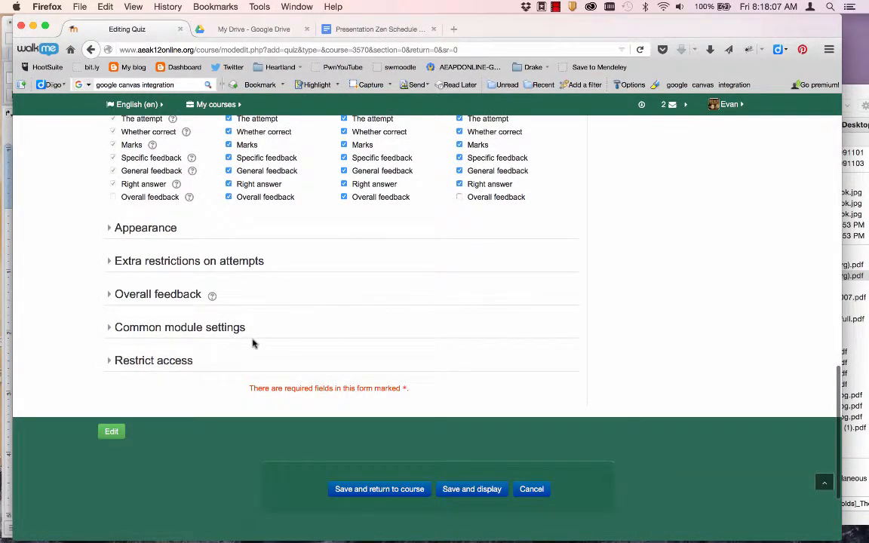
Step: Save and display the quiz, and open it for editing its questions
{"action": "left_click", "coordinate": [457, 489]}
{"action": "scroll", "coordinate": [519, 369], "scroll_direction": "up", "scroll_amount": 3}
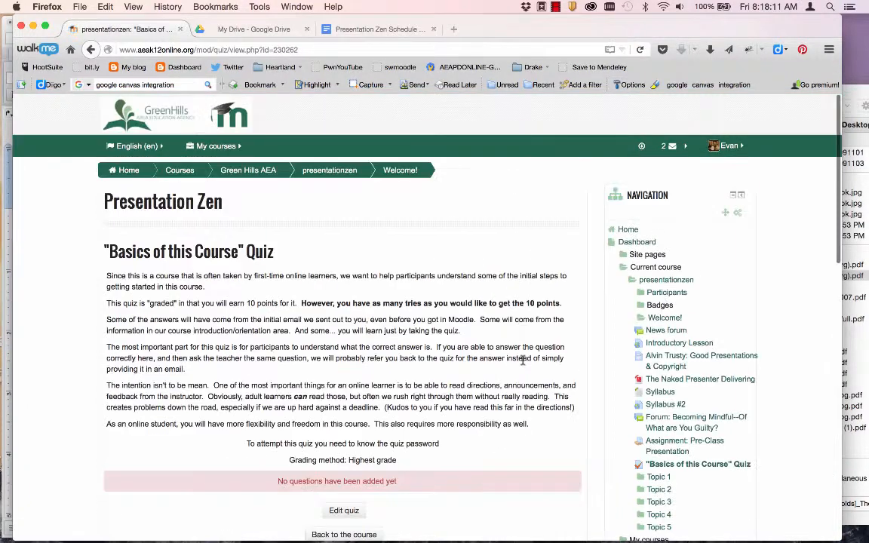
{"action": "scroll", "coordinate": [522, 362], "scroll_direction": "down", "scroll_amount": 3}
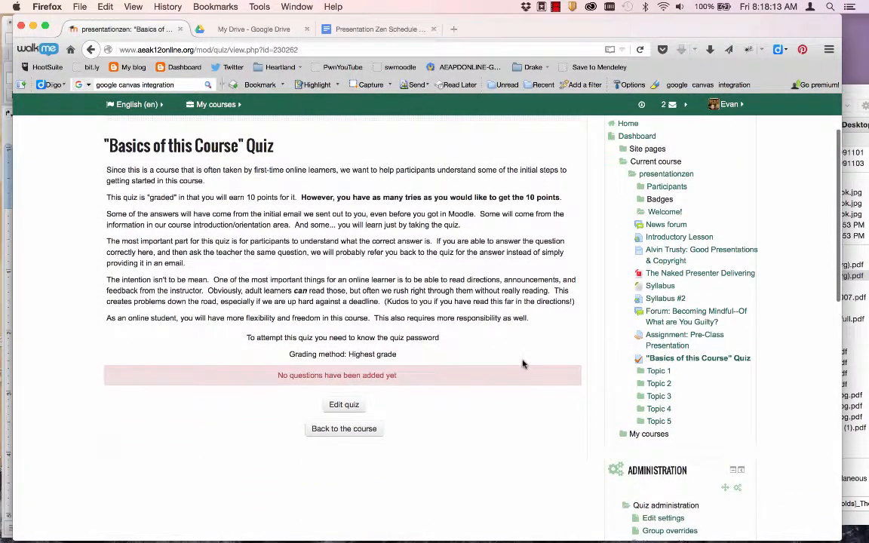
{"action": "left_click", "coordinate": [342, 405]}
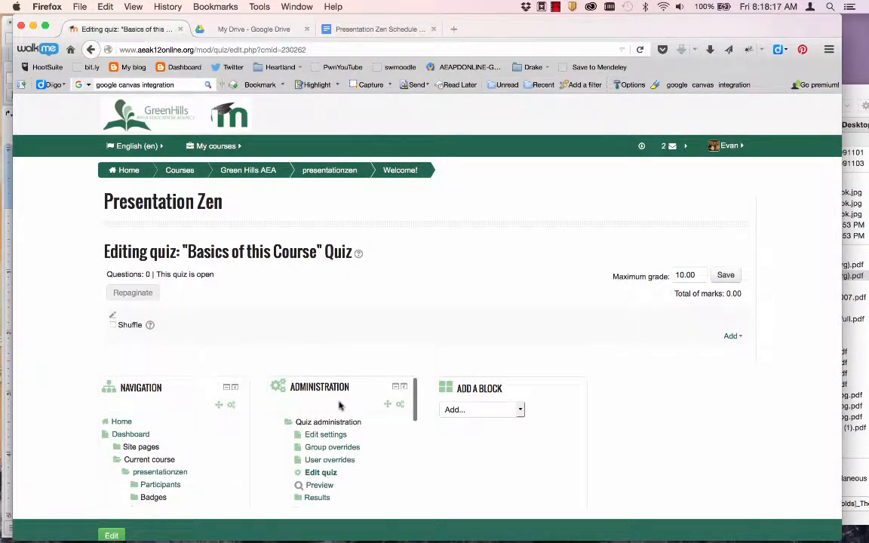
{"action": "scroll", "coordinate": [461, 337], "scroll_direction": "down", "scroll_amount": 2}
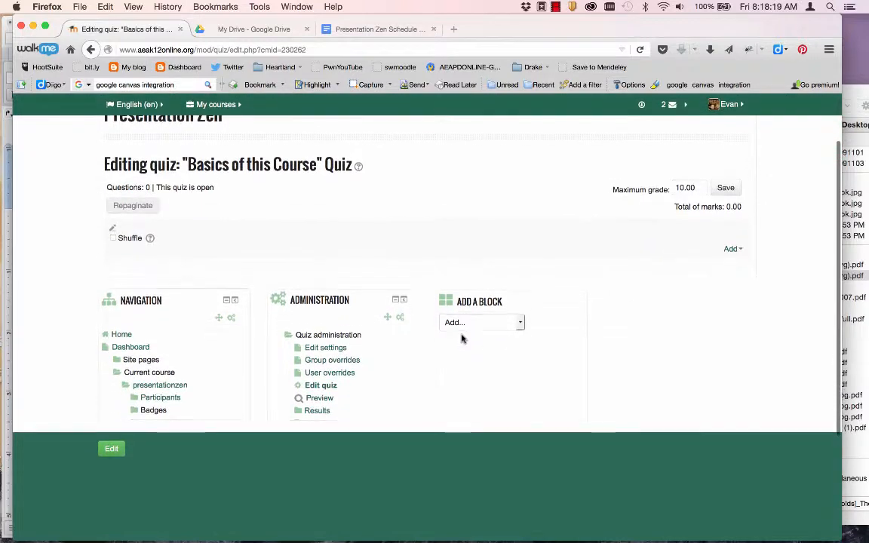
{"action": "scroll", "coordinate": [462, 337], "scroll_direction": "up", "scroll_amount": 2}
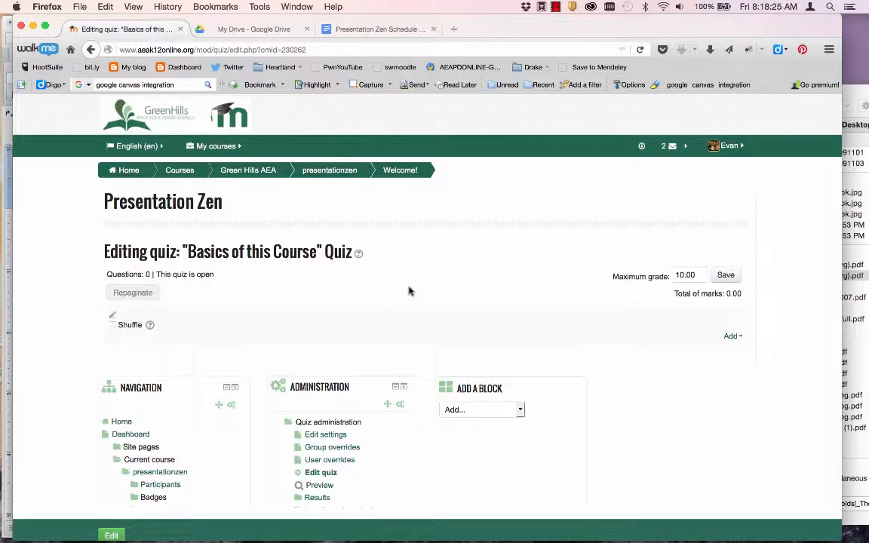
Step: Look through the available question types and add a new Multiple choice question to the quiz
{"action": "left_click", "coordinate": [732, 336]}
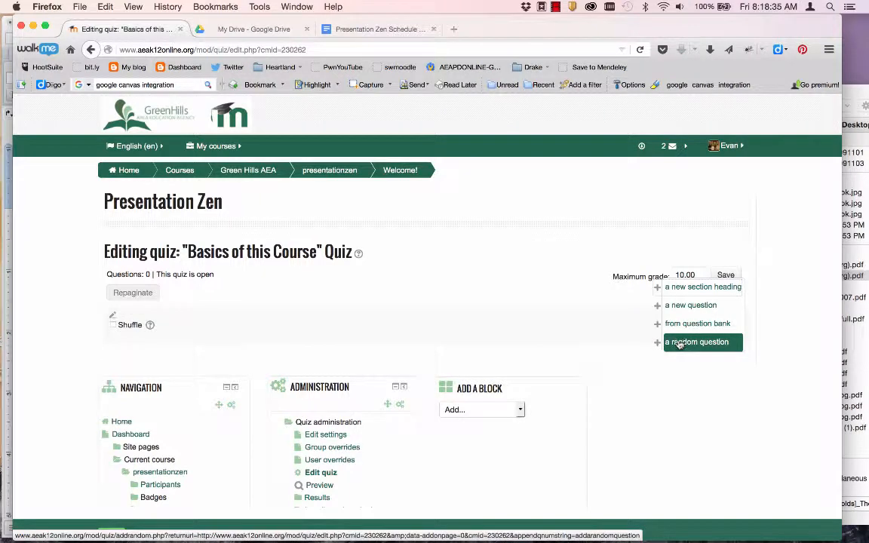
{"action": "left_click", "coordinate": [689, 306]}
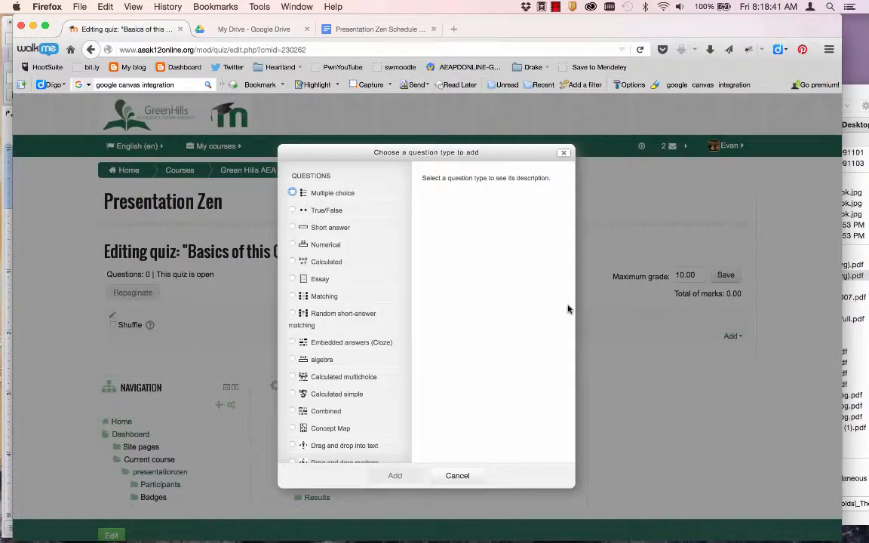
{"action": "scroll", "coordinate": [369, 357], "scroll_direction": "down", "scroll_amount": 5}
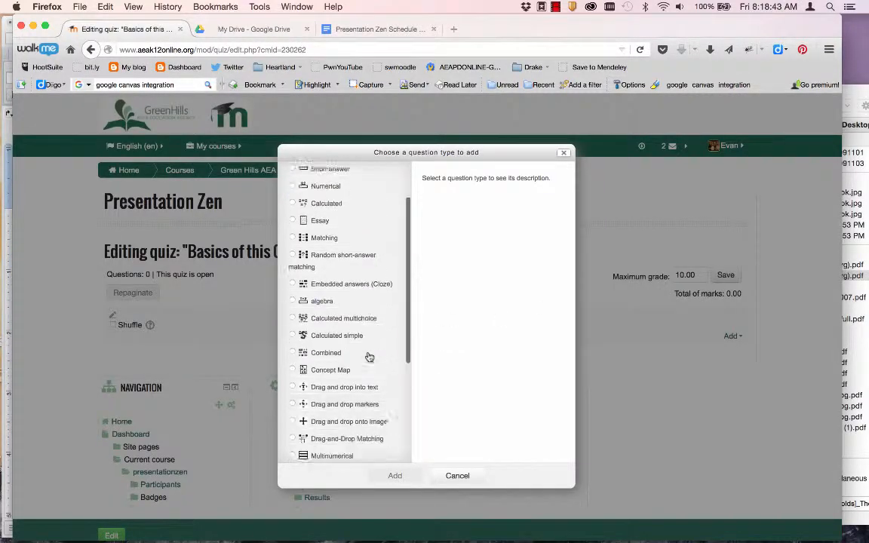
{"action": "scroll", "coordinate": [368, 357], "scroll_direction": "up", "scroll_amount": 5}
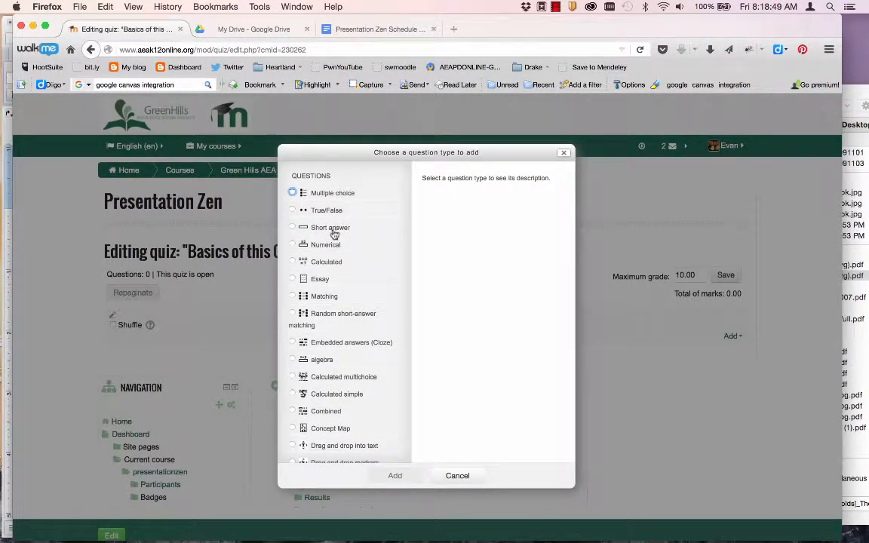
{"action": "scroll", "coordinate": [340, 388], "scroll_direction": "down", "scroll_amount": 4}
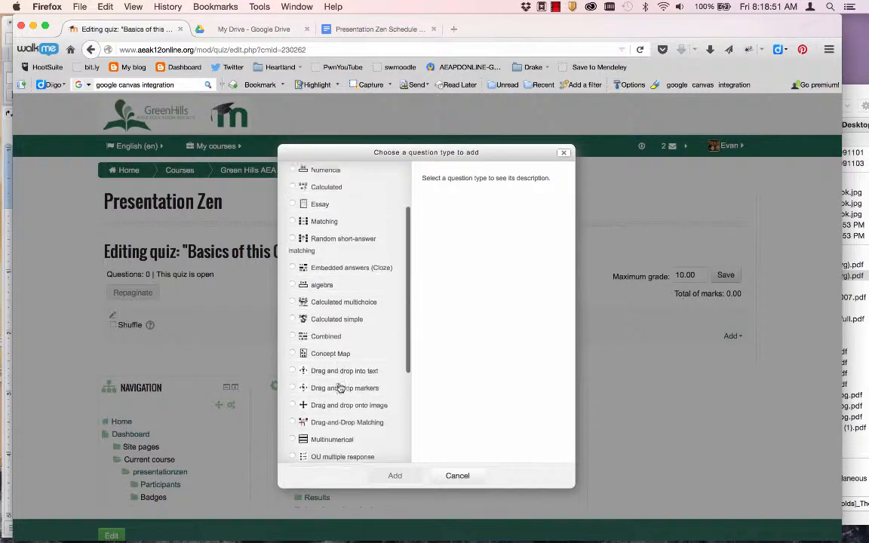
{"action": "scroll", "coordinate": [340, 386], "scroll_direction": "down", "scroll_amount": 3}
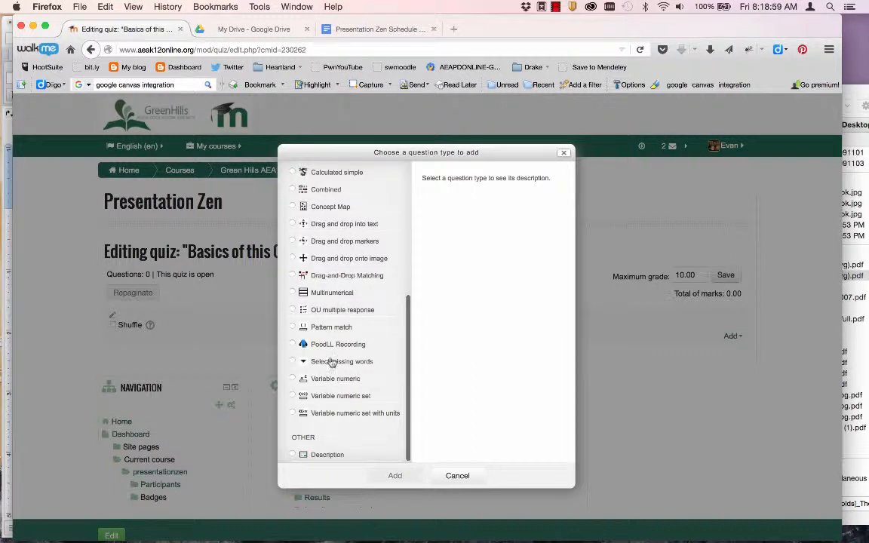
{"action": "scroll", "coordinate": [333, 377], "scroll_direction": "down", "scroll_amount": 1}
{"action": "scroll", "coordinate": [333, 383], "scroll_direction": "up", "scroll_amount": 5}
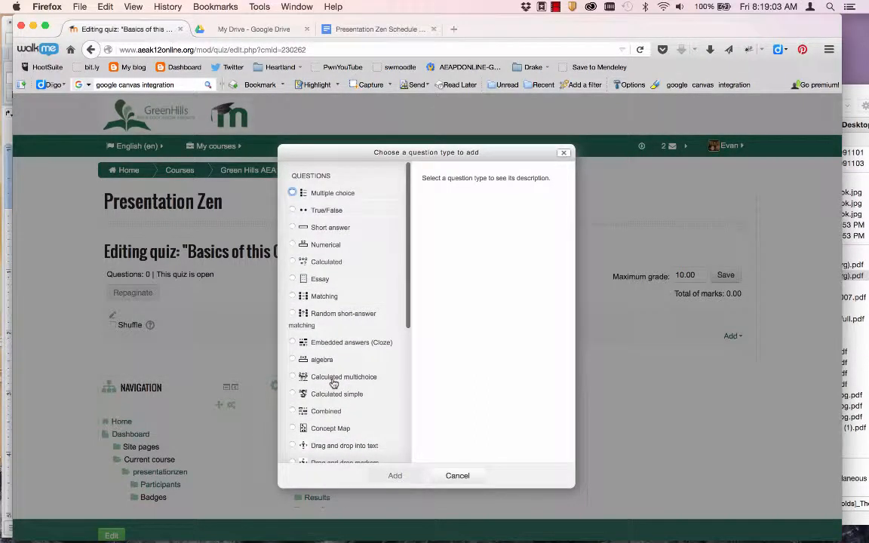
{"action": "left_click", "coordinate": [294, 194]}
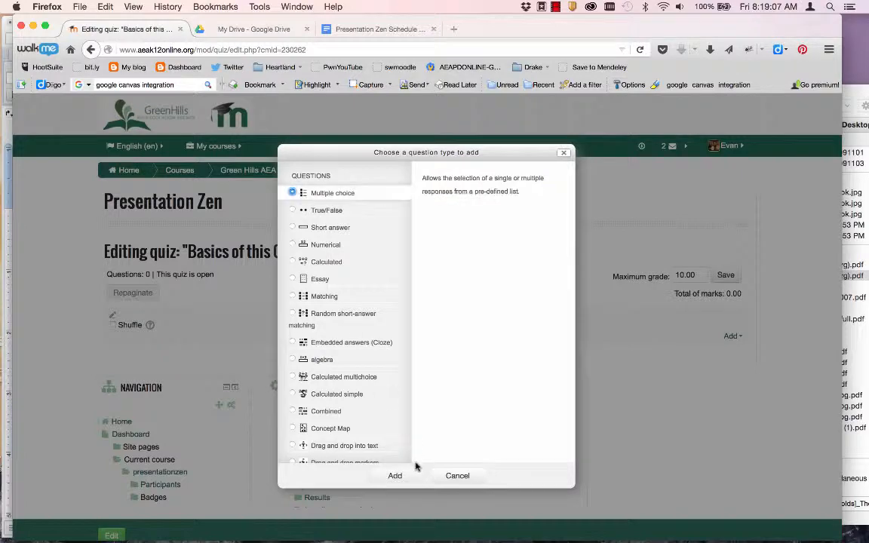
{"action": "left_click", "coordinate": [411, 475]}
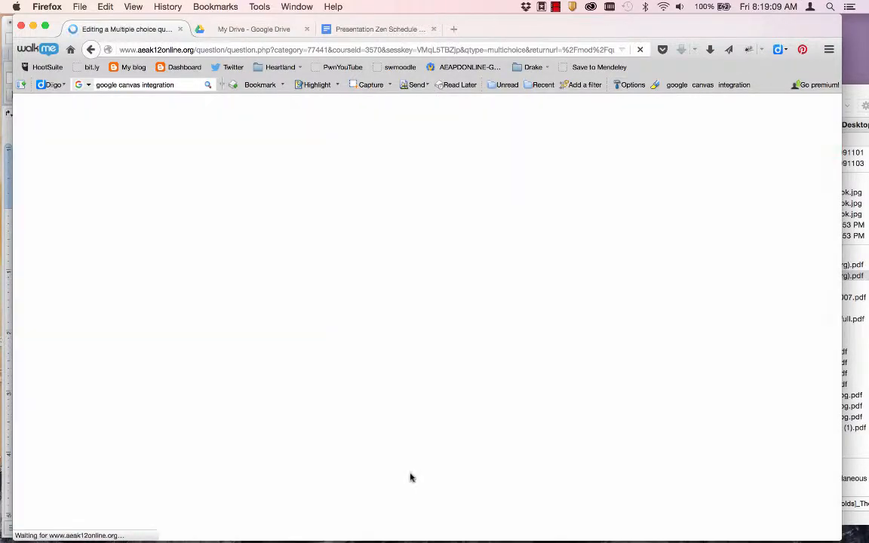
Step: Copy the "Which of these is NOT true?" checkbox question from the Word document into the question text, and name the question Multiple Choice
{"action": "key", "text": "super+Tab"}
{"action": "scroll", "coordinate": [391, 435], "scroll_direction": "down", "scroll_amount": 5}
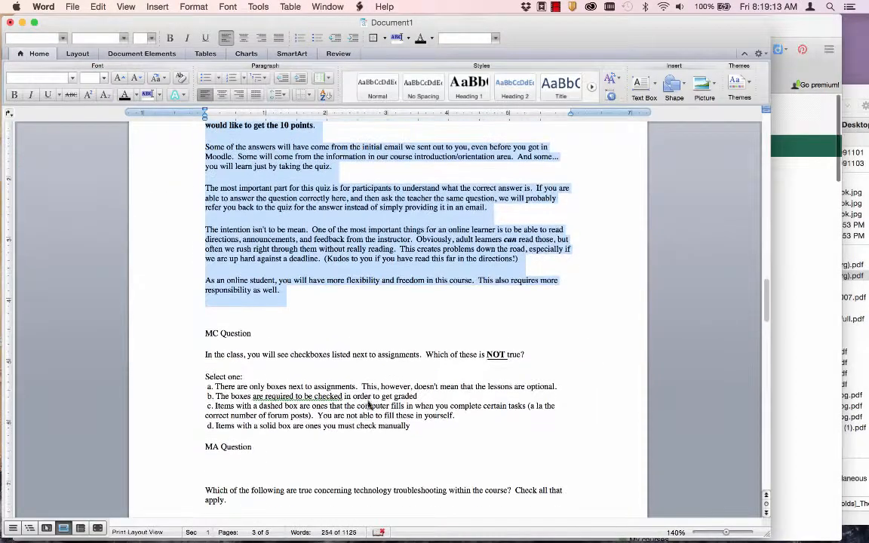
{"action": "left_click_drag", "start_coordinate": [527, 359], "coordinate": [206, 370]}
{"action": "key", "text": "super+Tab"}
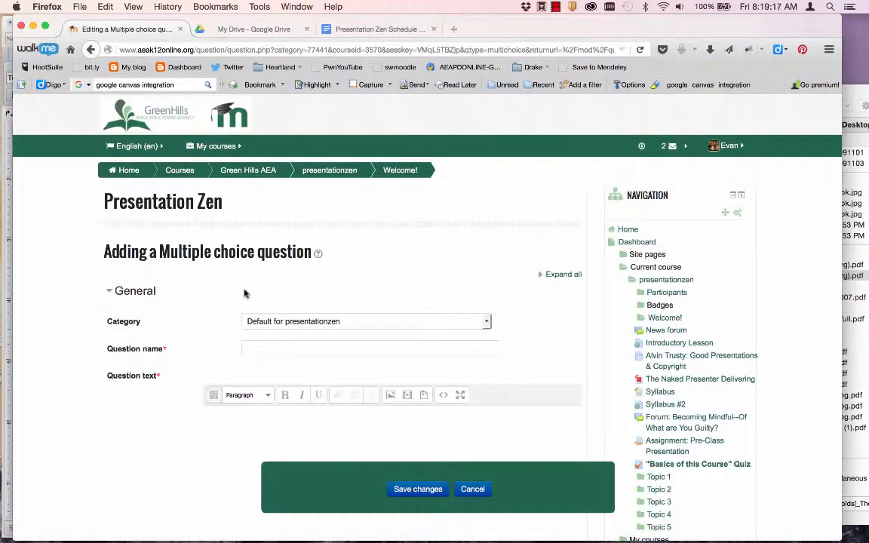
{"action": "left_click", "coordinate": [247, 346]}
{"action": "left_click", "coordinate": [229, 457]}
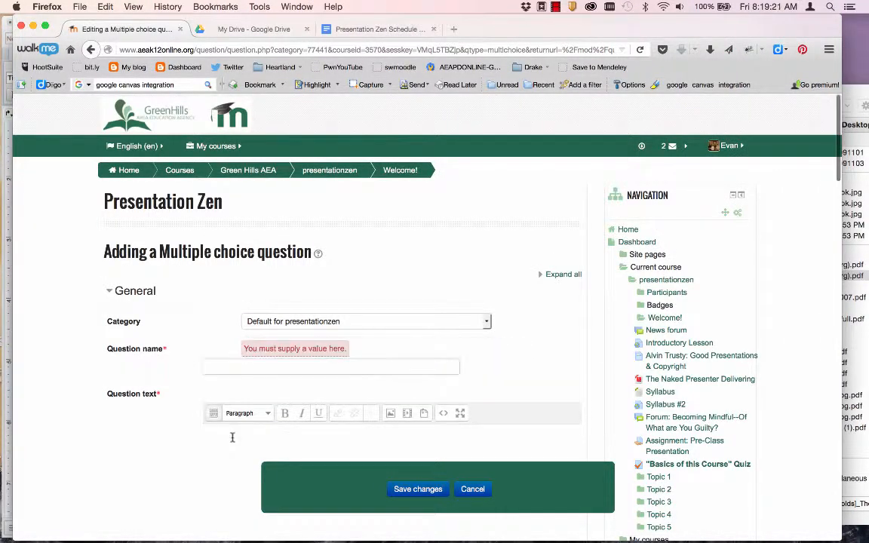
{"action": "left_click", "coordinate": [258, 365]}
{"action": "type", "text": "Multiple Choice"}
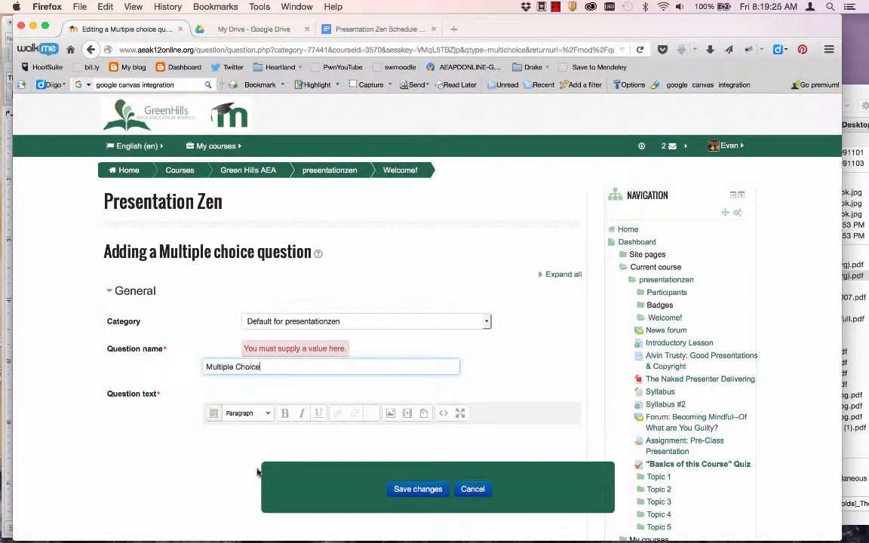
Step: Copy answer a, "There are only boxes next to assignments...", from the Word document into Choice 1
{"action": "scroll", "coordinate": [256, 472], "scroll_direction": "down", "scroll_amount": 10}
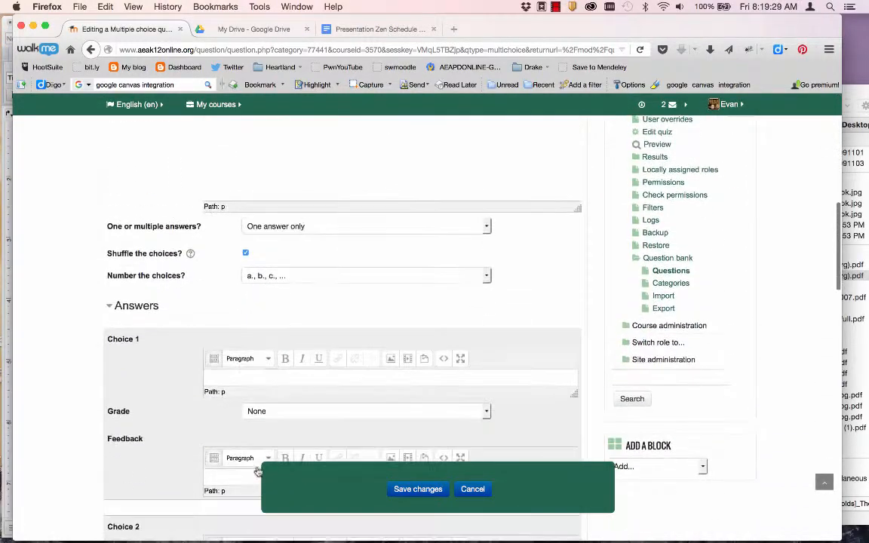
{"action": "key", "text": "super+Tab"}
{"action": "left_click", "coordinate": [563, 384]}
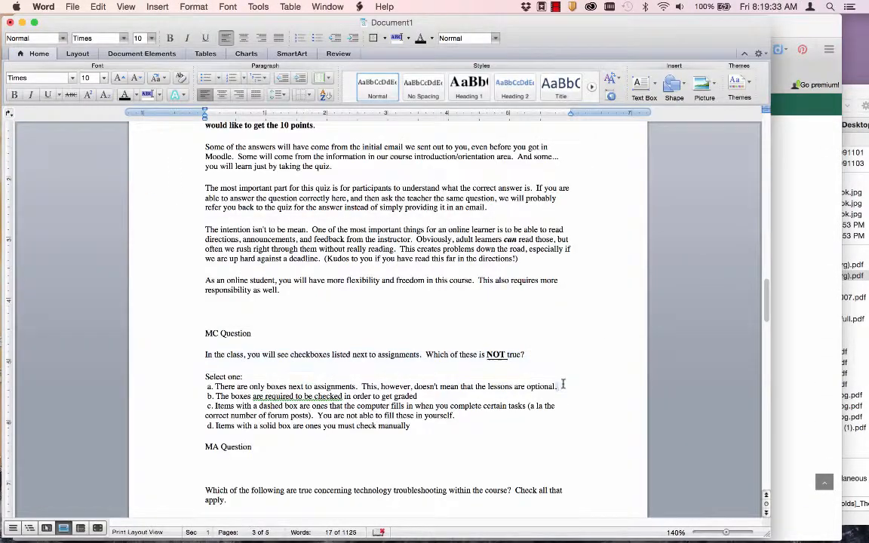
{"action": "left_click_drag", "start_coordinate": [562, 384], "coordinate": [211, 386]}
{"action": "key", "text": "super+c"}
{"action": "key", "text": "super+Tab"}
{"action": "key", "text": "super+v"}
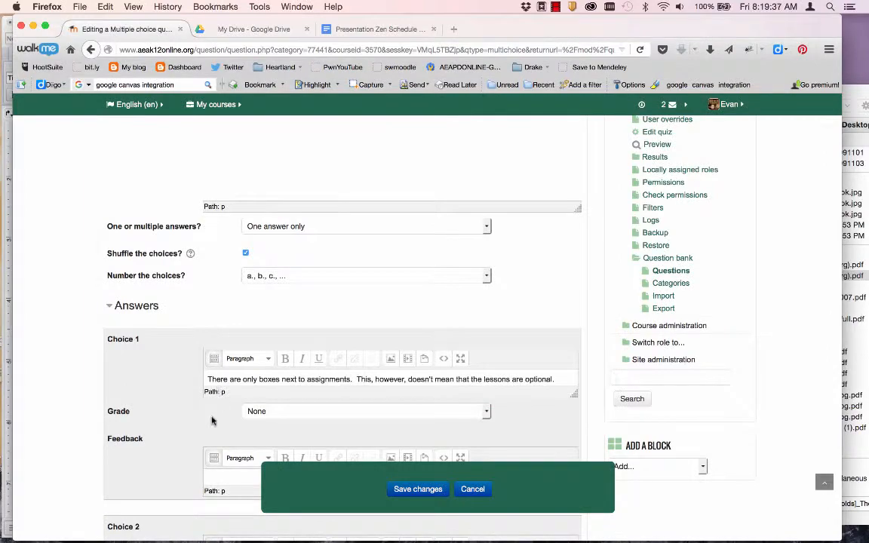
Step: Copy answer b, "The boxes are required to be checked in order to get graded", from the Word document into Choice 2
{"action": "scroll", "coordinate": [213, 417], "scroll_direction": "down", "scroll_amount": 4}
{"action": "left_click", "coordinate": [247, 325]}
{"action": "key", "text": "super+Tab"}
{"action": "left_click_drag", "start_coordinate": [495, 399], "coordinate": [221, 397]}
{"action": "key", "text": "super+c"}
{"action": "key", "text": "super+Tab"}
{"action": "key", "text": "super+v"}
Step: Copy answer c, about items with a dashed box that the computer fills in, from the Word document into Choice 3
{"action": "scroll", "coordinate": [221, 396], "scroll_direction": "down", "scroll_amount": 4}
{"action": "left_click", "coordinate": [221, 396]}
{"action": "key", "text": "super+Tab"}
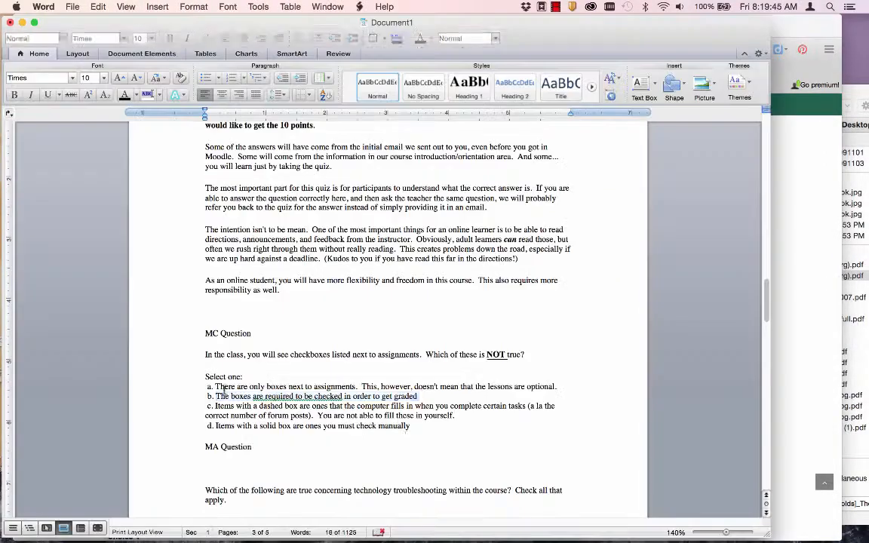
{"action": "left_click_drag", "start_coordinate": [455, 416], "coordinate": [216, 411]}
{"action": "key", "text": "super+c"}
{"action": "key", "text": "super+Tab"}
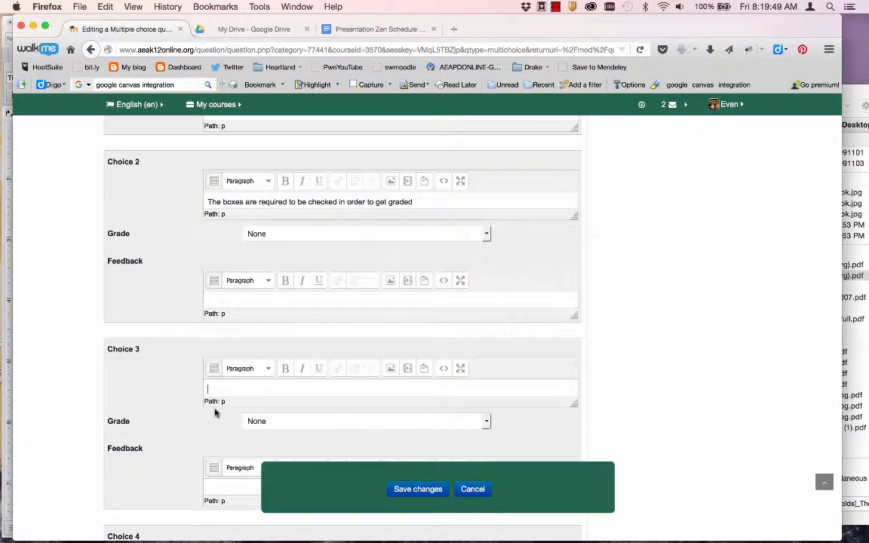
{"action": "key", "text": "super+v"}
Step: Copy answer d, "Items with a solid box are ones you must check manually", from the Word document into Choice 4
{"action": "scroll", "coordinate": [215, 411], "scroll_direction": "down", "scroll_amount": 2}
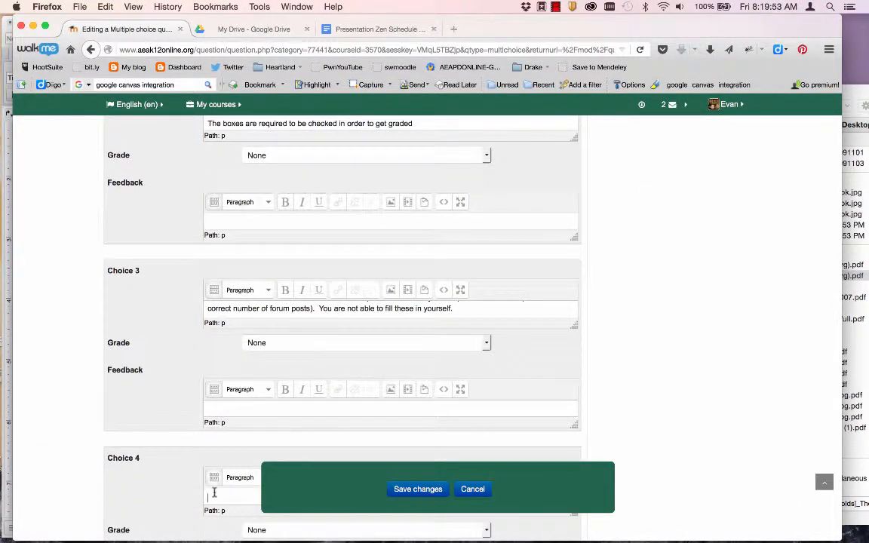
{"action": "key", "text": "super+Tab"}
{"action": "left_click_drag", "start_coordinate": [412, 426], "coordinate": [233, 426]}
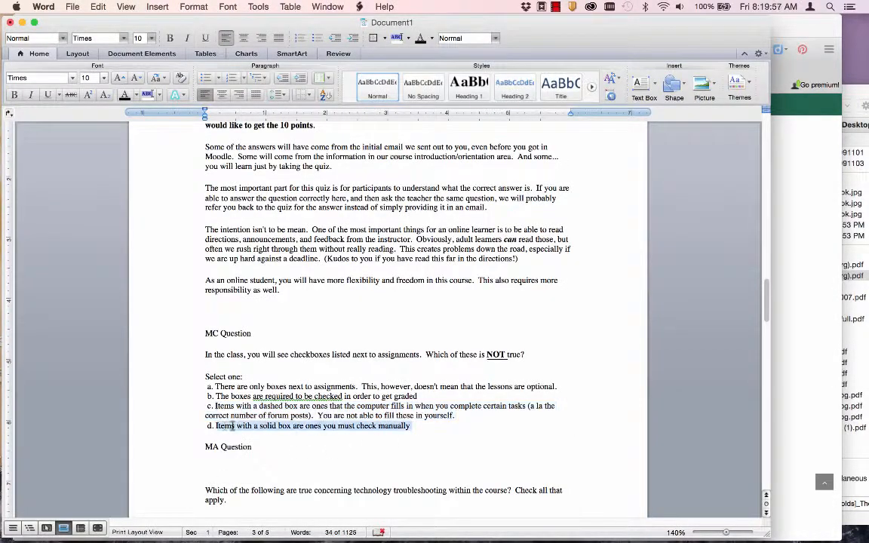
{"action": "key", "text": "super+c"}
{"action": "key", "text": "super+Tab"}
{"action": "key", "text": "super+v"}
Step: Mark Choice 2 as the correct answer by setting its grade to 100%
{"action": "scroll", "coordinate": [221, 427], "scroll_direction": "up", "scroll_amount": 4}
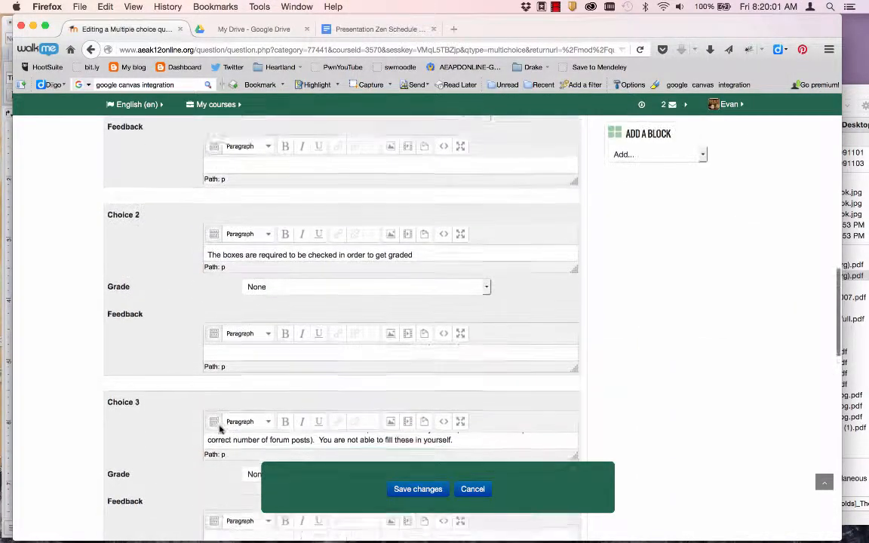
{"action": "scroll", "coordinate": [243, 320], "scroll_direction": "up", "scroll_amount": 2}
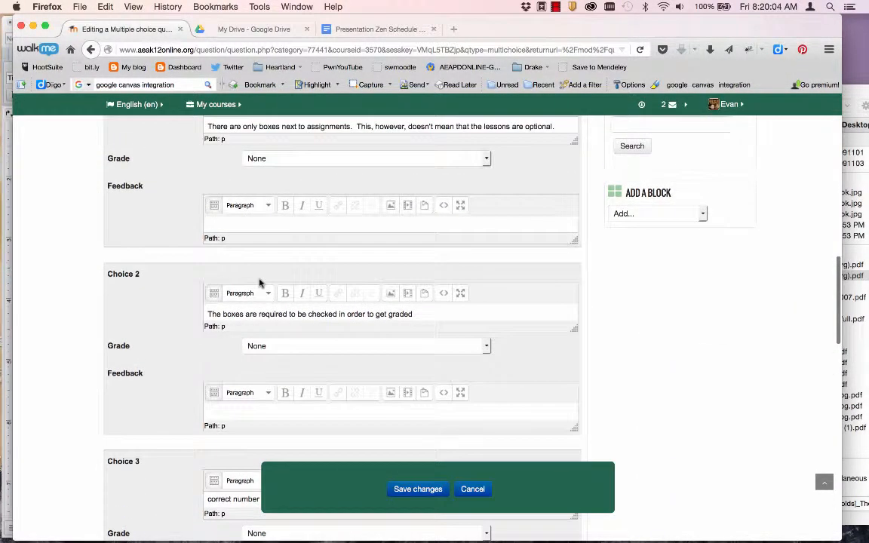
{"action": "scroll", "coordinate": [261, 282], "scroll_direction": "down", "scroll_amount": 1}
{"action": "left_click", "coordinate": [257, 333]}
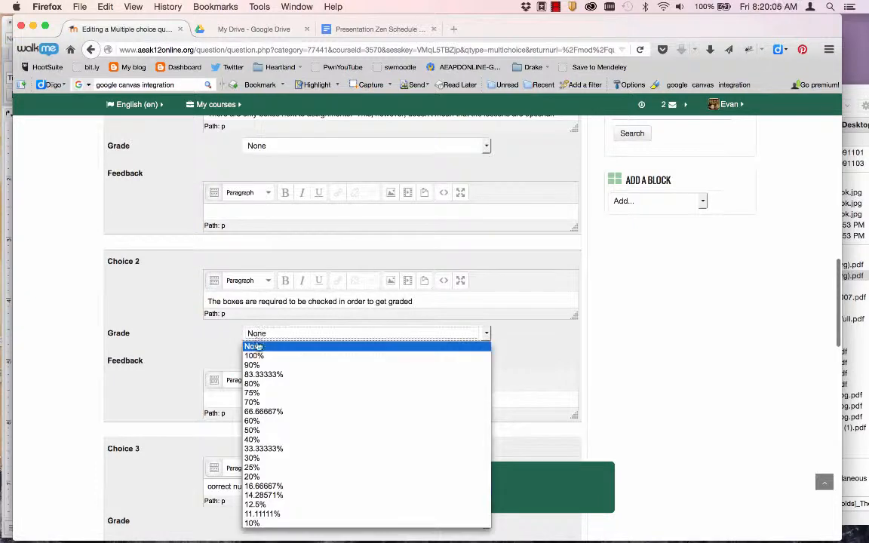
{"action": "left_click", "coordinate": [254, 355]}
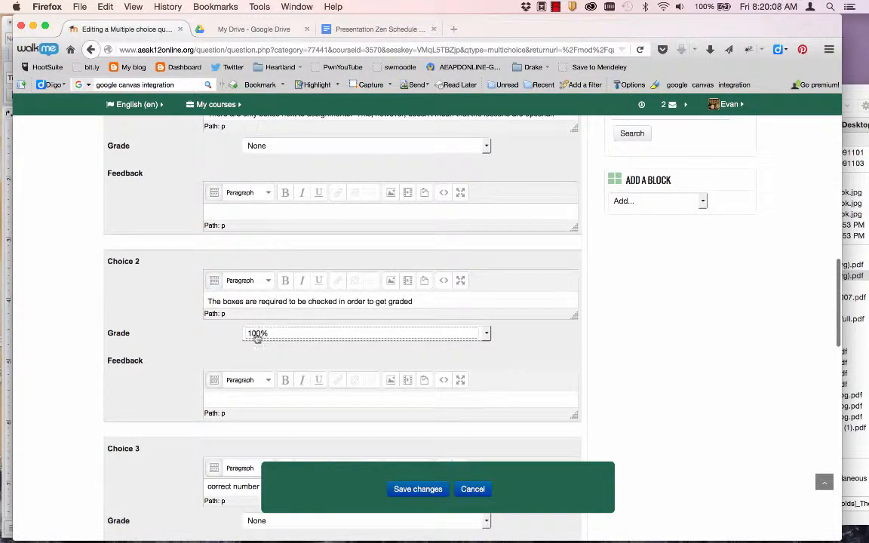
Step: Check the remaining choices, feedback fields and collapsed settings of the multiple choice question, and save it to the quiz
{"action": "scroll", "coordinate": [269, 313], "scroll_direction": "up", "scroll_amount": 3}
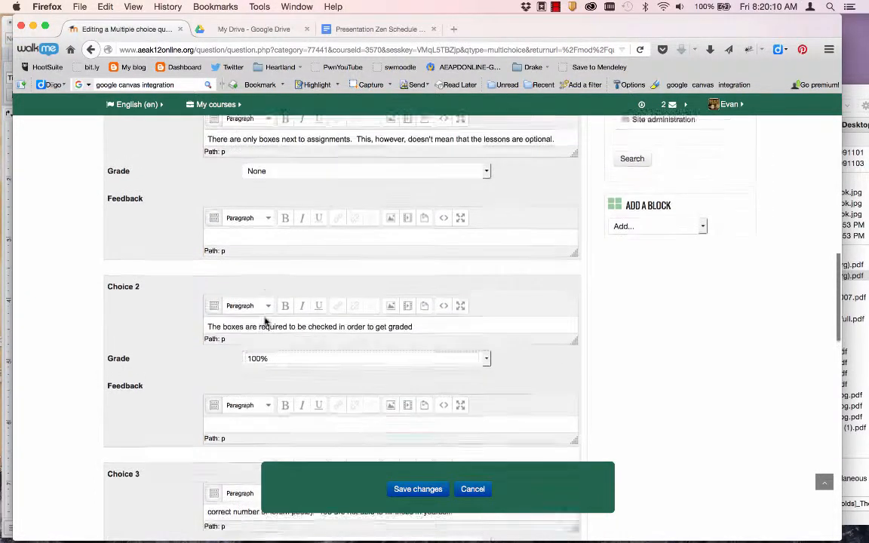
{"action": "scroll", "coordinate": [264, 322], "scroll_direction": "down", "scroll_amount": 10}
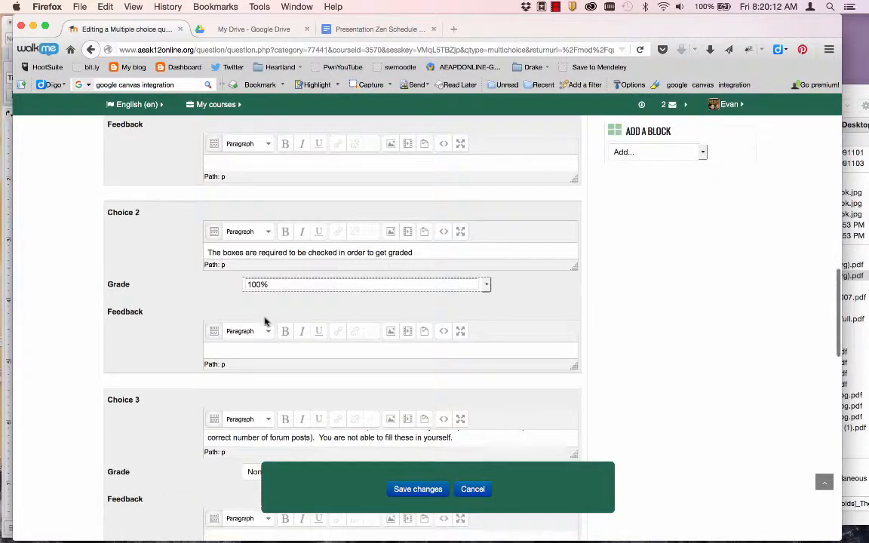
{"action": "scroll", "coordinate": [264, 322], "scroll_direction": "down", "scroll_amount": 1}
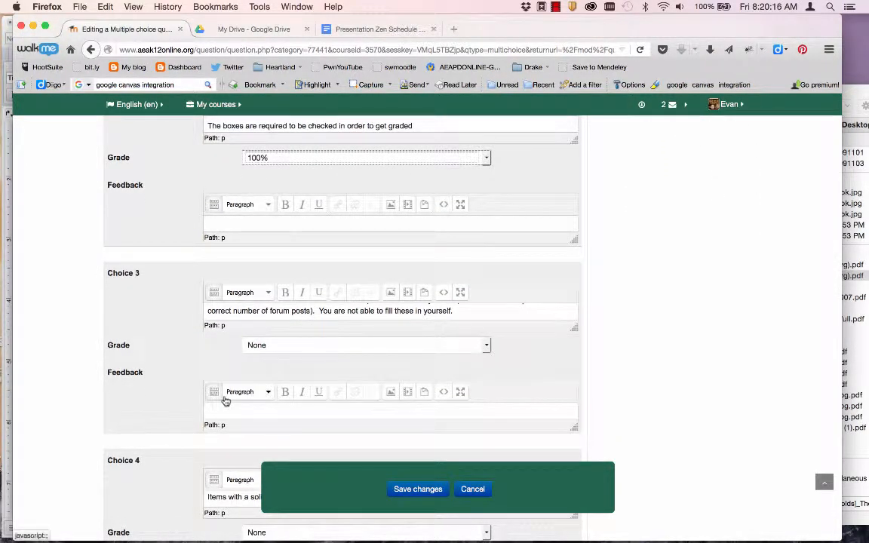
{"action": "scroll", "coordinate": [225, 401], "scroll_direction": "down", "scroll_amount": 14}
{"action": "scroll", "coordinate": [225, 401], "scroll_direction": "down", "scroll_amount": 11}
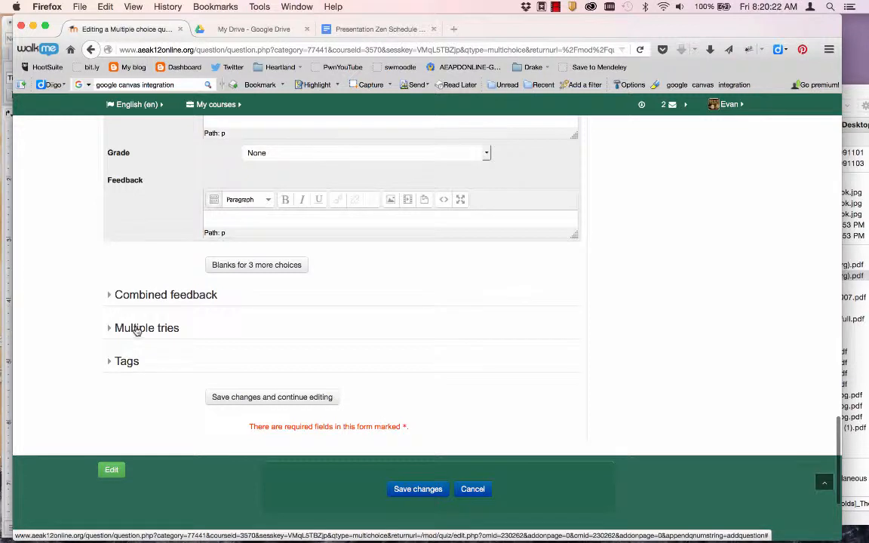
{"action": "left_click", "coordinate": [414, 490]}
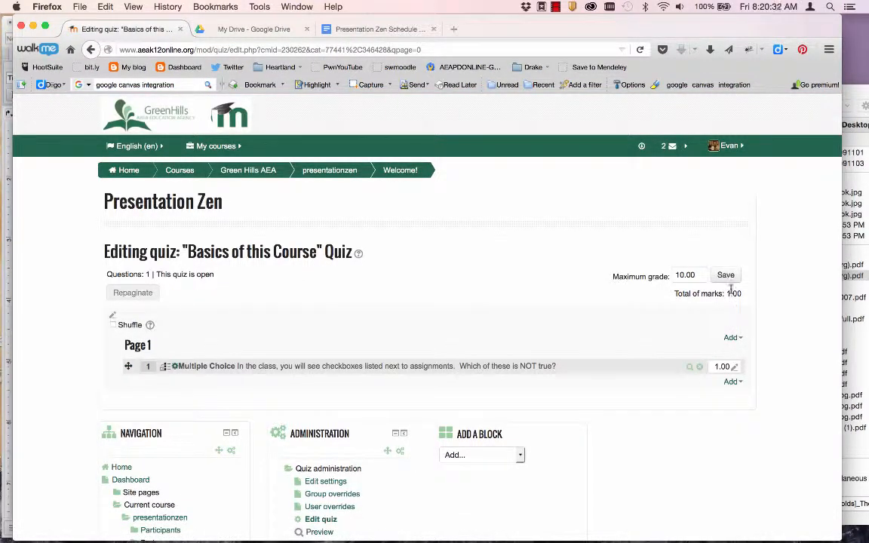
Step: Start adding another new question to Page 1 and copy the technology troubleshooting "Check all that apply" question from the Word document
{"action": "left_click", "coordinate": [729, 380]}
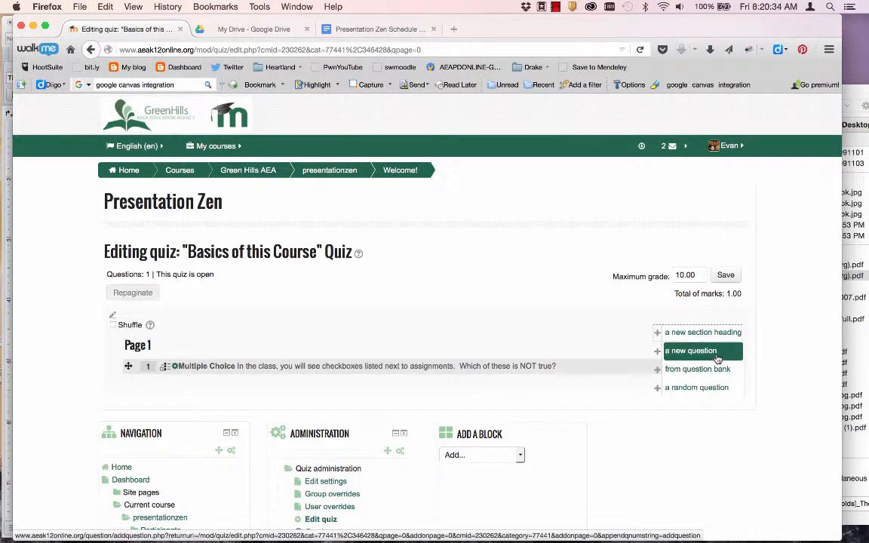
{"action": "left_click", "coordinate": [716, 353]}
{"action": "key", "text": "super+Tab"}
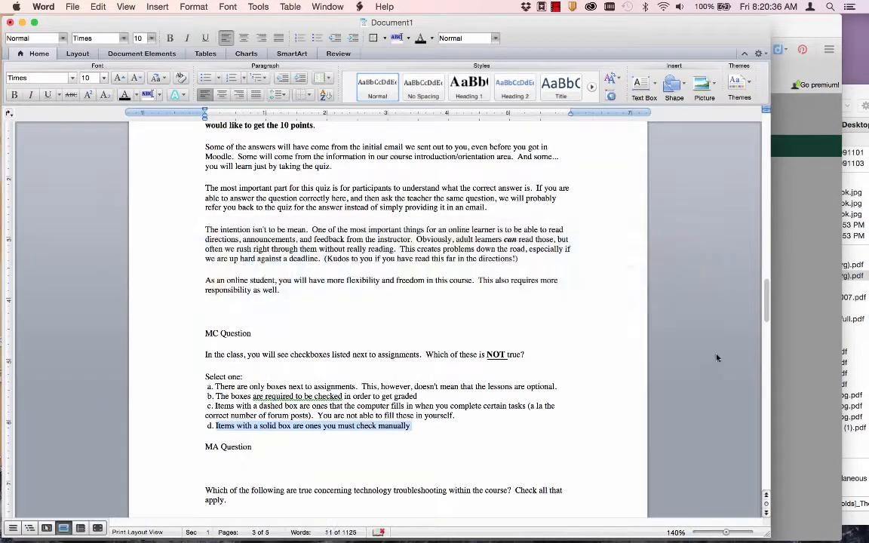
{"action": "scroll", "coordinate": [498, 397], "scroll_direction": "down", "scroll_amount": 5}
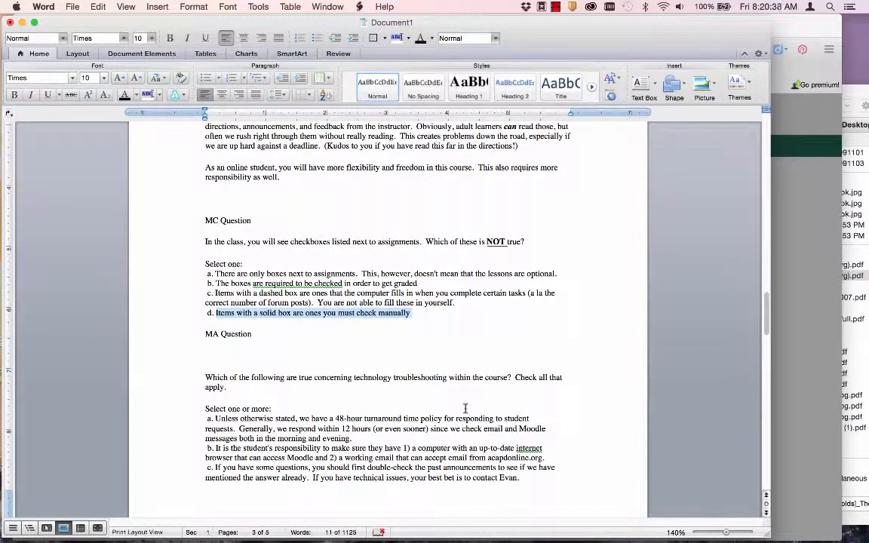
{"action": "left_click_drag", "start_coordinate": [251, 388], "coordinate": [200, 379]}
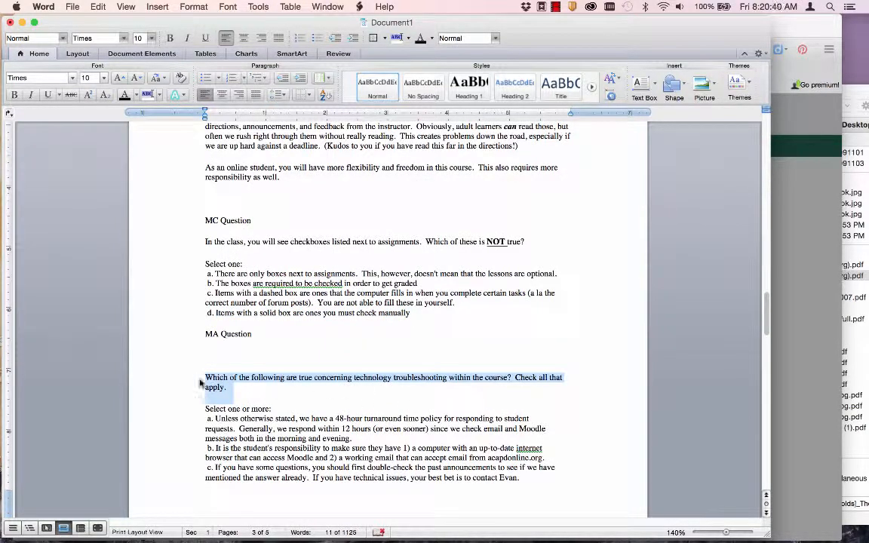
{"action": "key", "text": "super+c"}
Step: Switch to Firefox and choose OU multiple response as the type of the new question
{"action": "key", "text": "super+Tab"}
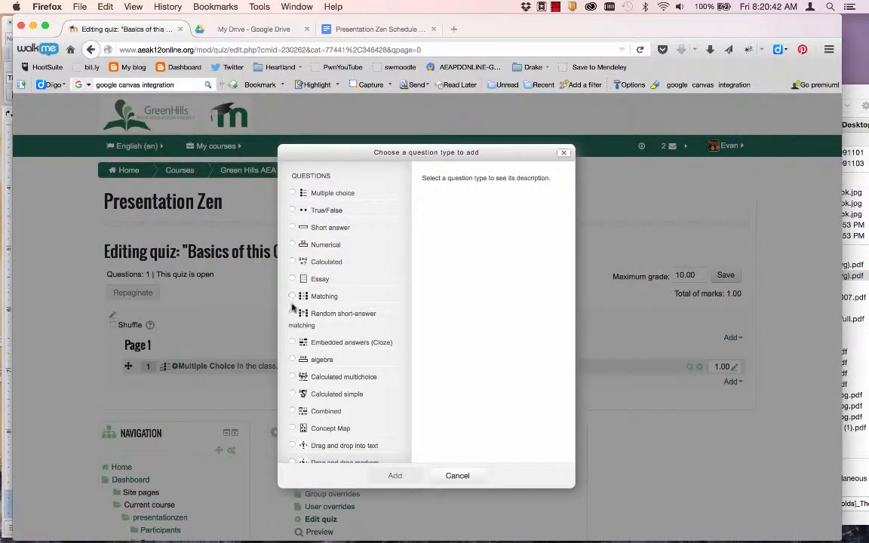
{"action": "scroll", "coordinate": [291, 301], "scroll_direction": "down", "scroll_amount": 4}
{"action": "scroll", "coordinate": [292, 308], "scroll_direction": "down", "scroll_amount": 8}
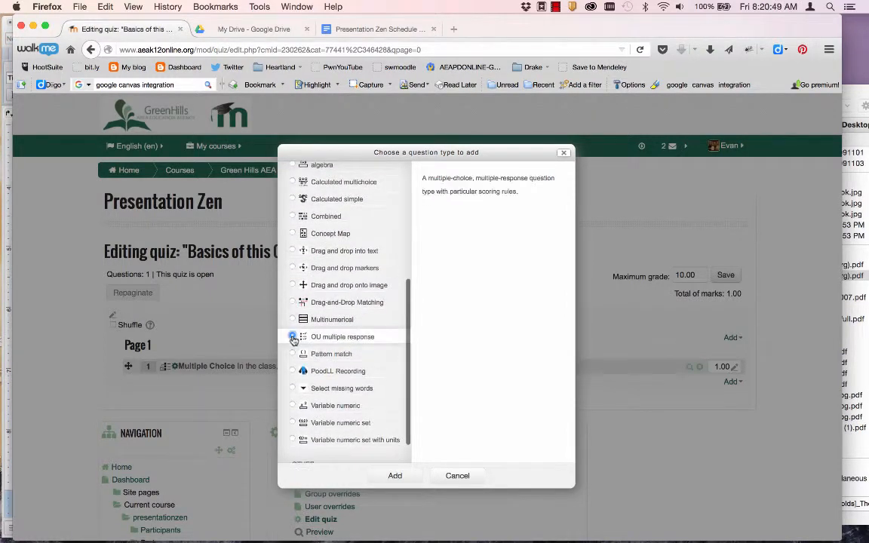
{"action": "left_click", "coordinate": [400, 476]}
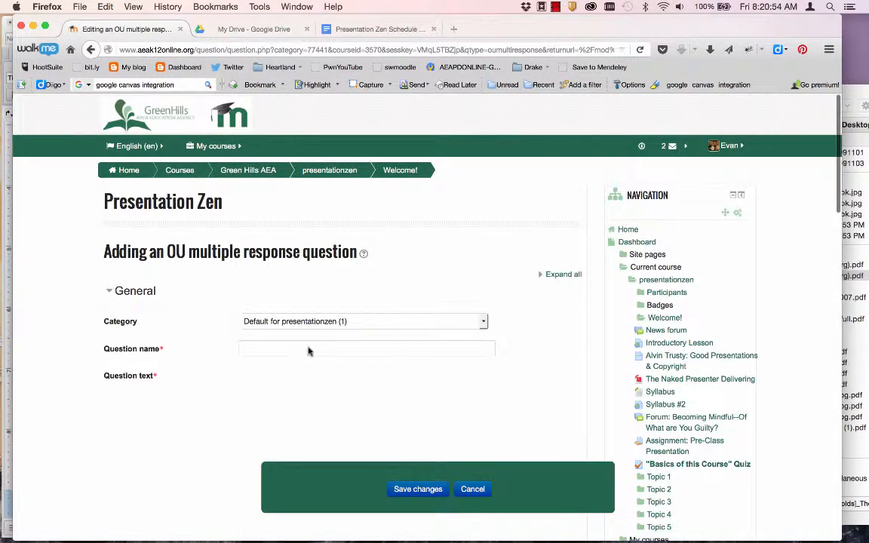
Step: Name the question "Multiple Answer" and paste the copied technology troubleshooting question as its text
{"action": "left_click", "coordinate": [255, 348]}
{"action": "type", "text": "Multiple"}
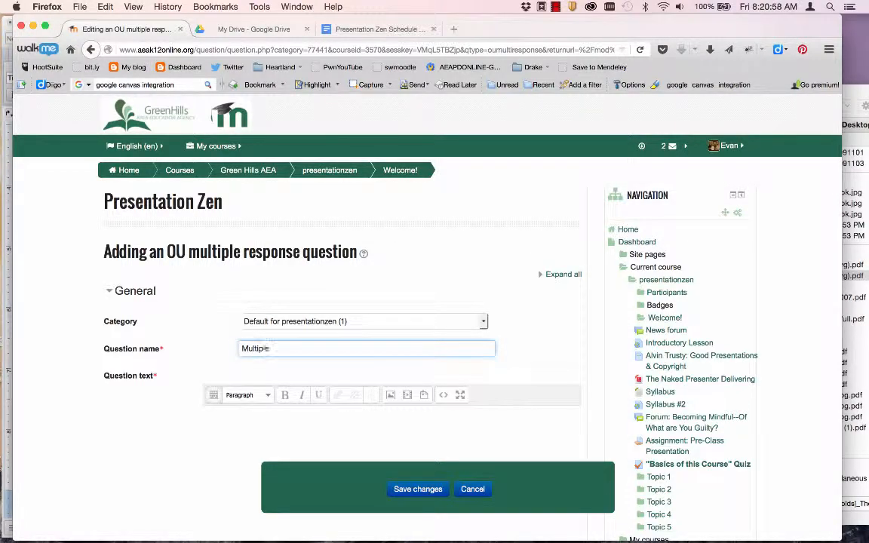
{"action": "type", "text": " Answer"}
{"action": "left_click", "coordinate": [239, 432]}
{"action": "key", "text": "super+v"}
Step: Copy answer a, about the 48-hour turnaround time policy, from the Word document into Choice 1
{"action": "scroll", "coordinate": [239, 433], "scroll_direction": "down", "scroll_amount": 9}
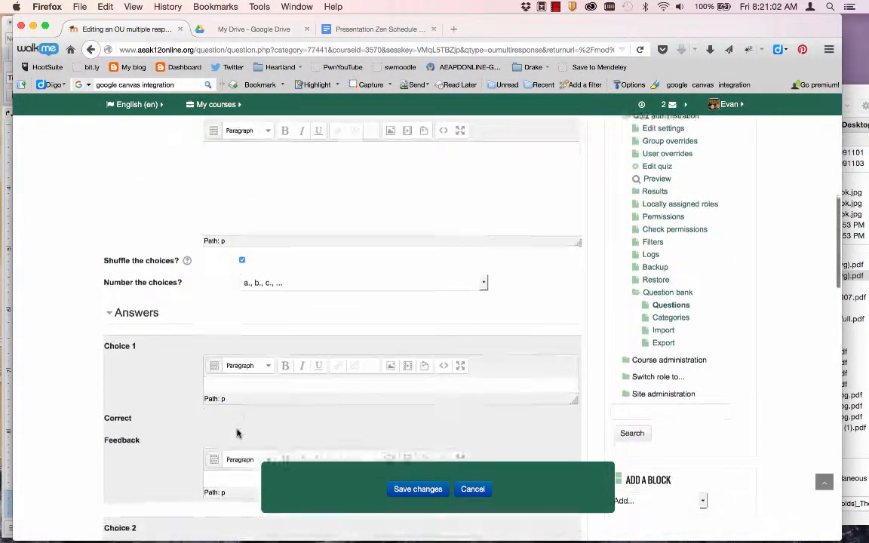
{"action": "key", "text": "super+Tab"}
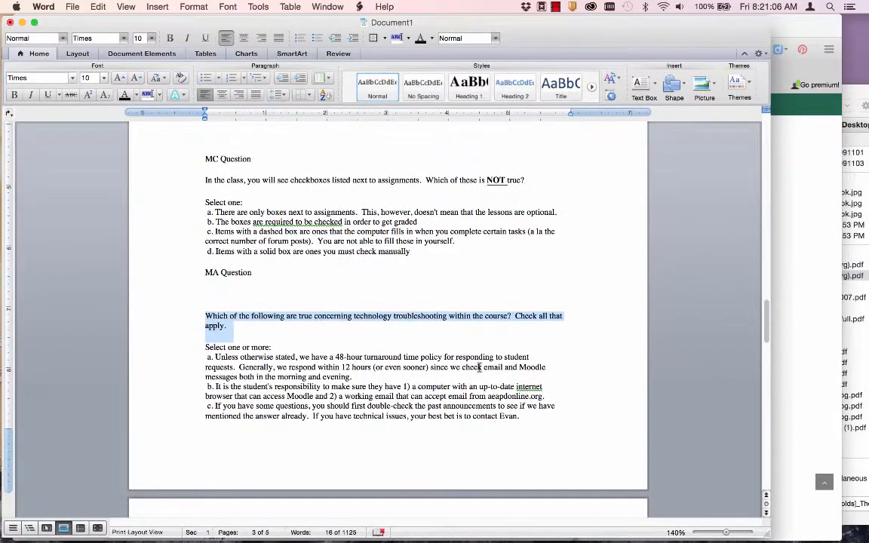
{"action": "left_click_drag", "start_coordinate": [361, 375], "coordinate": [215, 358]}
{"action": "key", "text": "super+c"}
{"action": "key", "text": "super+Tab"}
{"action": "left_click", "coordinate": [224, 356]}
{"action": "key", "text": "super+v"}
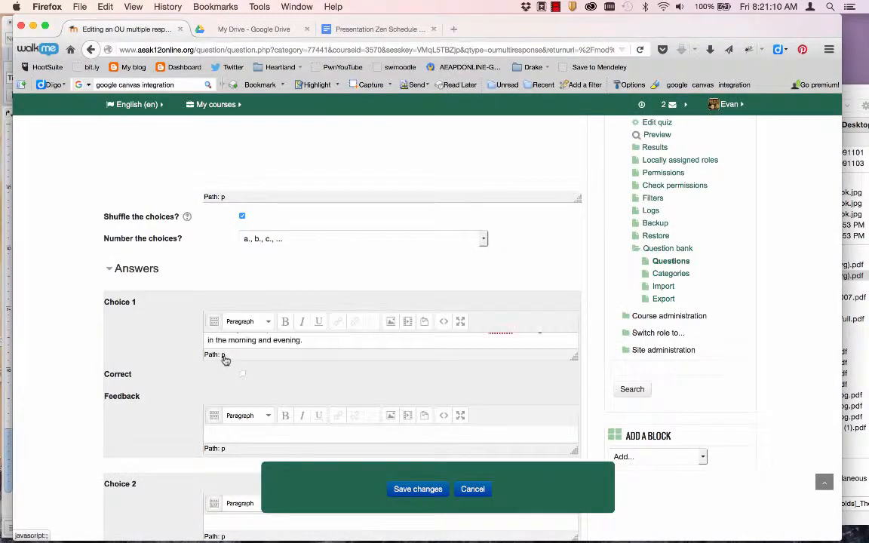
Step: Copy answer b, about the student's responsibility for an up-to-date browser and working email, from Word into Choice 2
{"action": "key", "text": "super+Tab"}
{"action": "scroll", "coordinate": [224, 360], "scroll_direction": "down", "scroll_amount": 5}
{"action": "left_click_drag", "start_coordinate": [554, 251], "coordinate": [216, 243]}
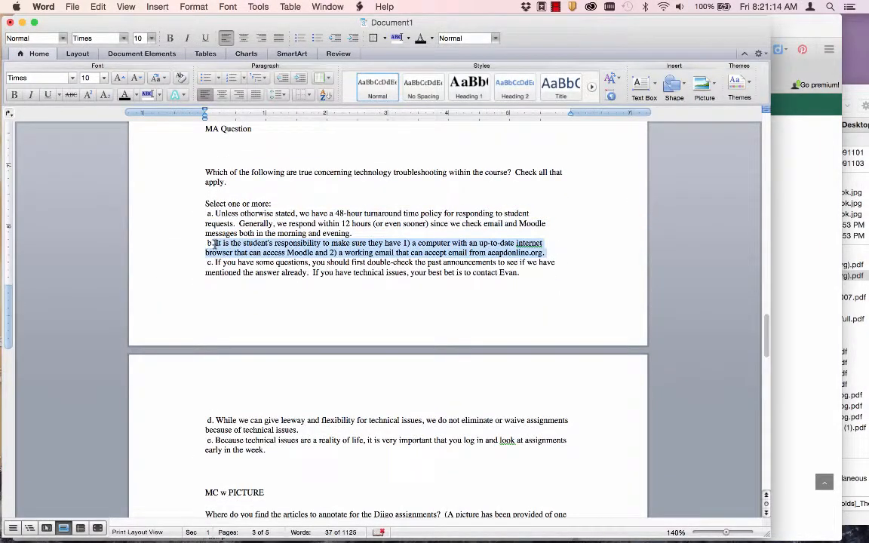
{"action": "key", "text": "super+c"}
{"action": "key", "text": "super+Tab"}
{"action": "scroll", "coordinate": [227, 364], "scroll_direction": "down", "scroll_amount": 3}
{"action": "left_click", "coordinate": [227, 373]}
{"action": "key", "text": "super+v"}
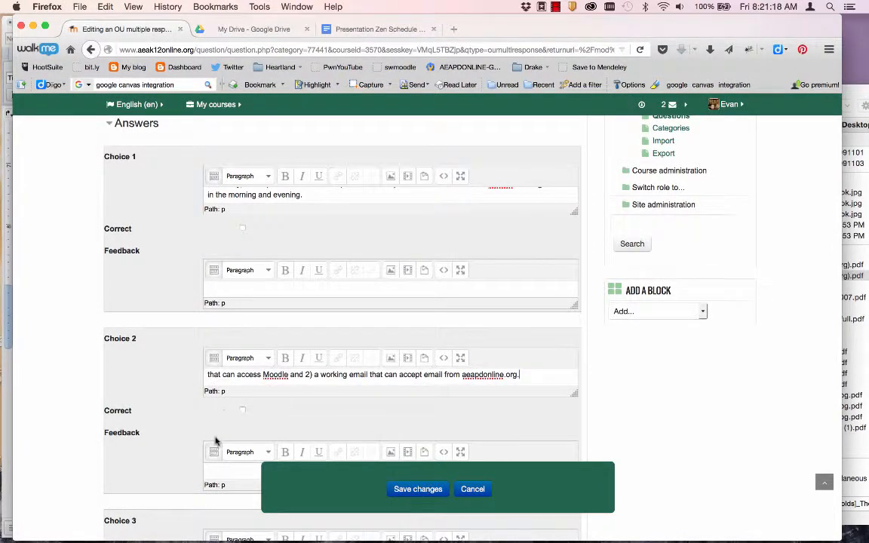
Step: Copy answer c, about double-checking the past announcements first, from the Word document into Choice 3
{"action": "scroll", "coordinate": [214, 442], "scroll_direction": "down", "scroll_amount": 3}
{"action": "key", "text": "super+Tab"}
{"action": "left_click_drag", "start_coordinate": [521, 272], "coordinate": [206, 262]}
{"action": "key", "text": "super+c"}
{"action": "key", "text": "super+Tab"}
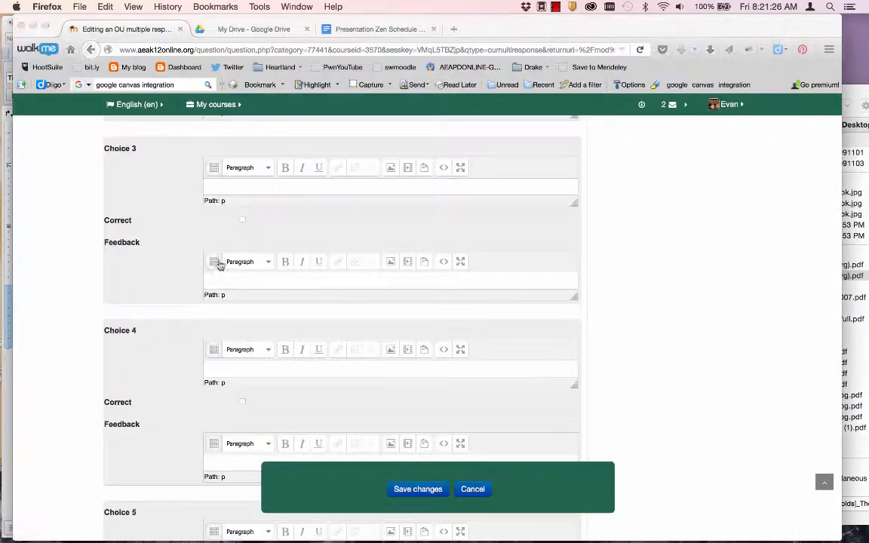
{"action": "key", "text": "super+v"}
Step: Copy answer d, about not eliminating or waiving assignments because of technical issues, from the Word document into Choice 4
{"action": "scroll", "coordinate": [238, 310], "scroll_direction": "down", "scroll_amount": 3}
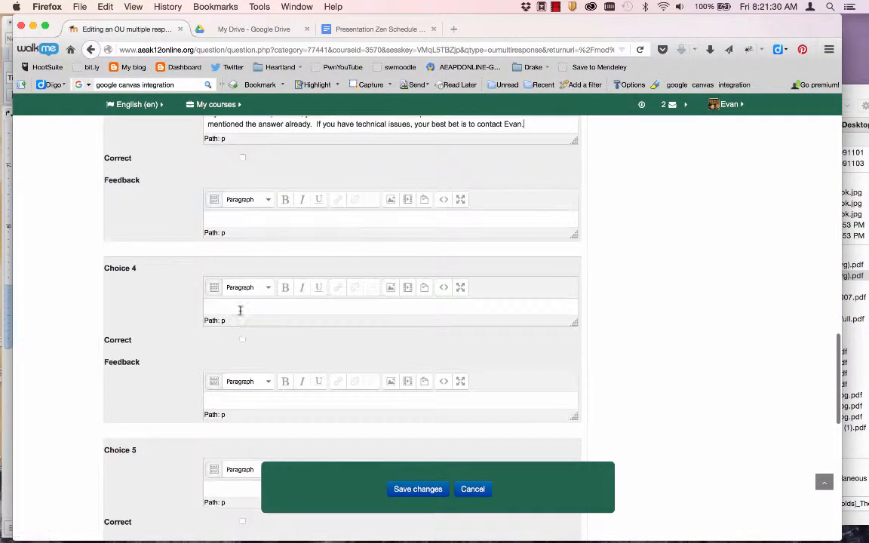
{"action": "key", "text": "super+Tab"}
{"action": "scroll", "coordinate": [252, 333], "scroll_direction": "down", "scroll_amount": 3}
{"action": "left_click_drag", "start_coordinate": [299, 337], "coordinate": [211, 329]}
{"action": "key", "text": "super+c"}
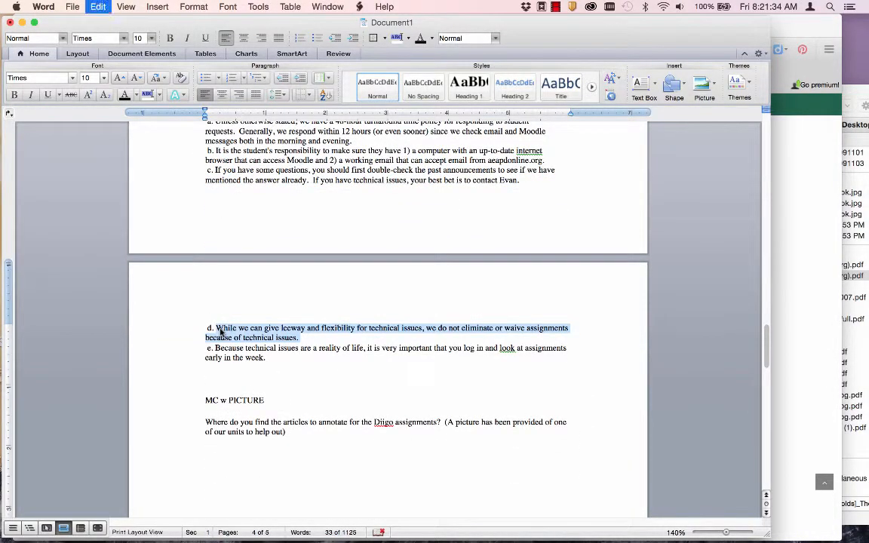
{"action": "key", "text": "super+Tab"}
{"action": "left_click", "coordinate": [221, 309]}
{"action": "key", "text": "super+v"}
Step: Copy answer e, about logging in and looking at assignments early in the week, from the Word document into Choice 5
{"action": "scroll", "coordinate": [223, 333], "scroll_direction": "down", "scroll_amount": 3}
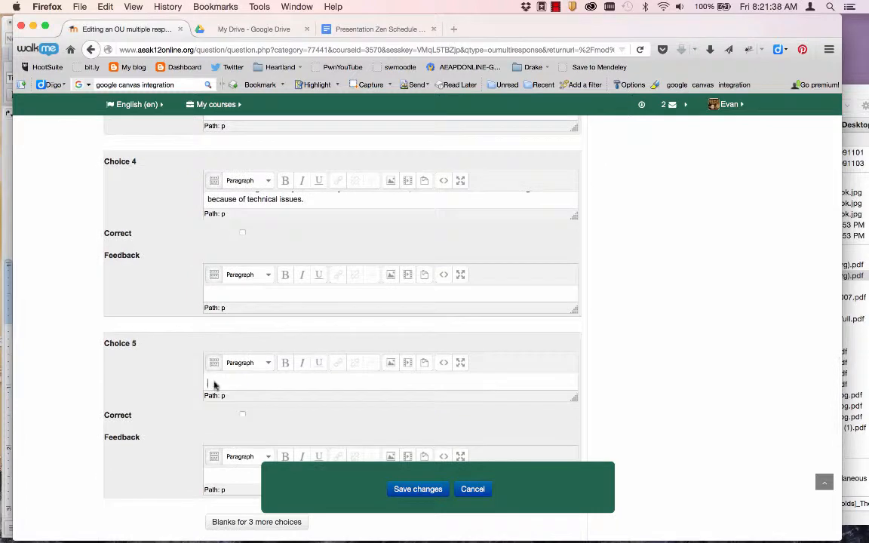
{"action": "key", "text": "super+Tab"}
{"action": "left_click_drag", "start_coordinate": [265, 358], "coordinate": [215, 348]}
{"action": "key", "text": "super+c"}
{"action": "key", "text": "super+Tab"}
{"action": "left_click", "coordinate": [257, 383]}
{"action": "key", "text": "super+v"}
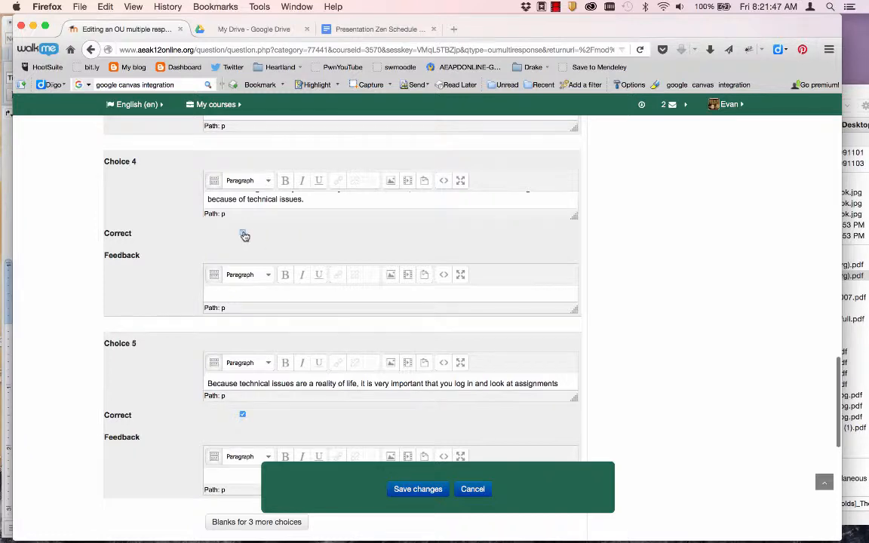
Step: Mark Choices 2, 4 and 5 as correct and review the remaining settings of the multiple response question
{"action": "scroll", "coordinate": [244, 236], "scroll_direction": "up", "scroll_amount": 10}
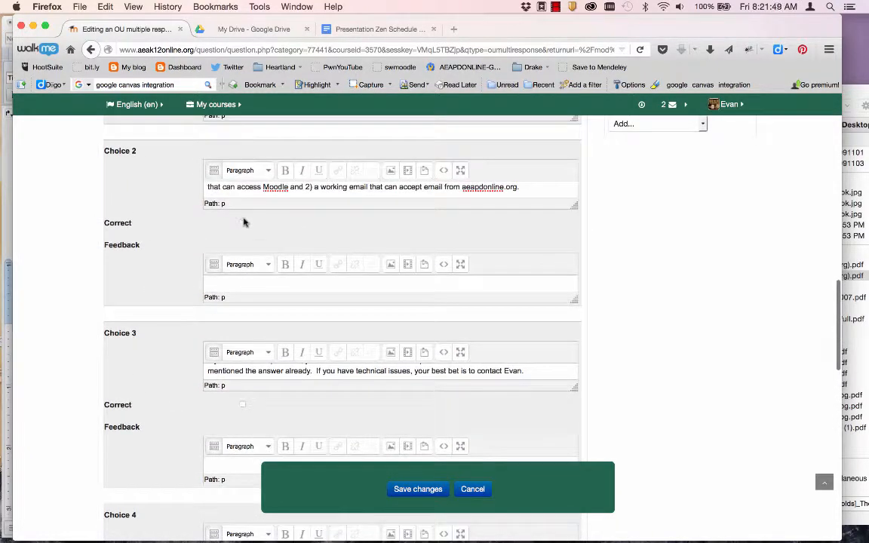
{"action": "left_click", "coordinate": [242, 221]}
{"action": "scroll", "coordinate": [272, 328], "scroll_direction": "down", "scroll_amount": 15}
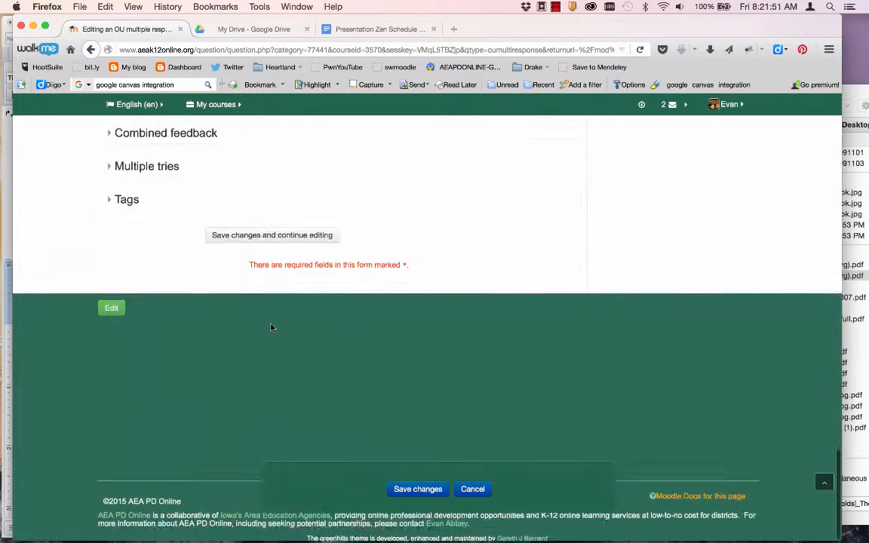
{"action": "scroll", "coordinate": [270, 328], "scroll_direction": "up", "scroll_amount": 4}
{"action": "scroll", "coordinate": [223, 264], "scroll_direction": "up", "scroll_amount": 6}
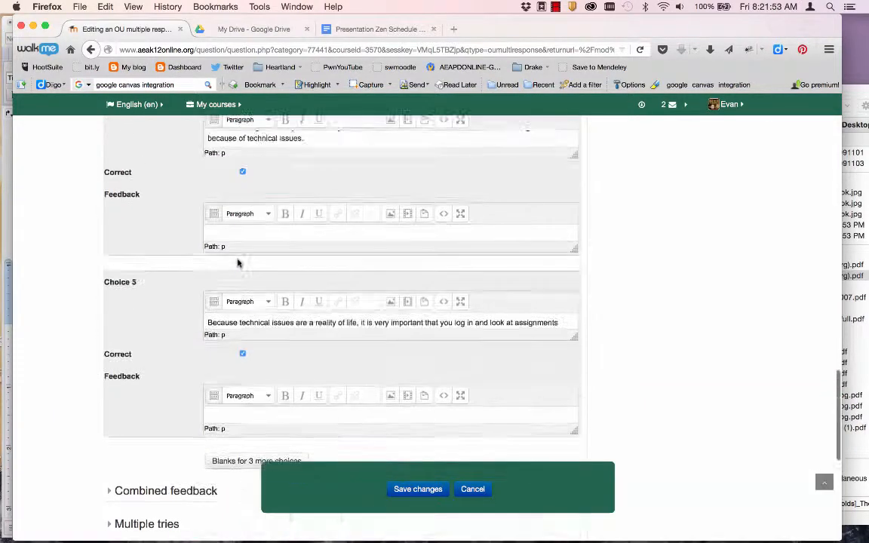
{"action": "scroll", "coordinate": [237, 262], "scroll_direction": "up", "scroll_amount": 12}
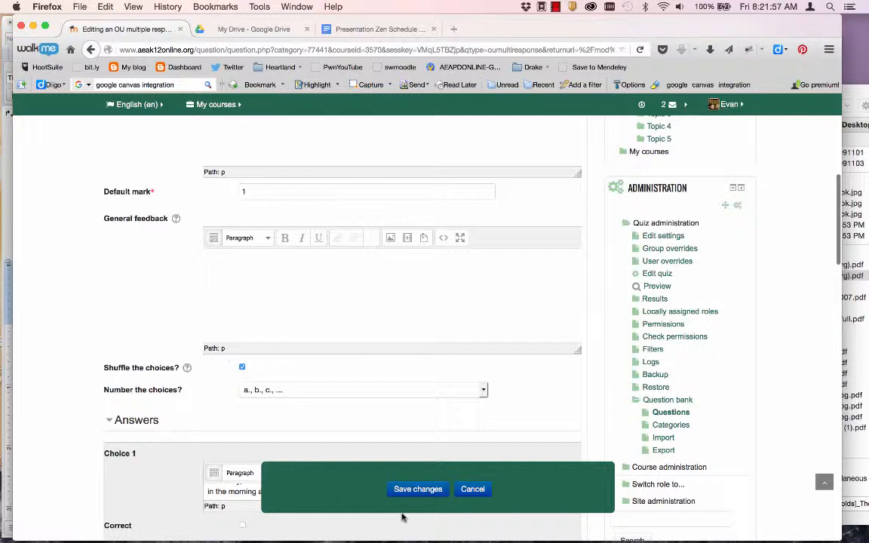
Step: Save the multiple response question and move it onto Page 1 below the Multiple Choice question
{"action": "left_click", "coordinate": [413, 490]}
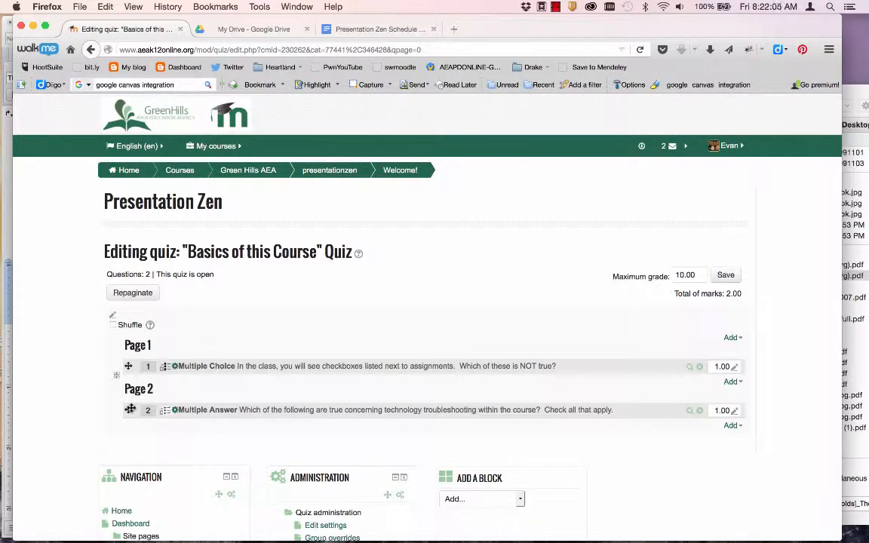
{"action": "left_click_drag", "start_coordinate": [131, 410], "coordinate": [128, 368]}
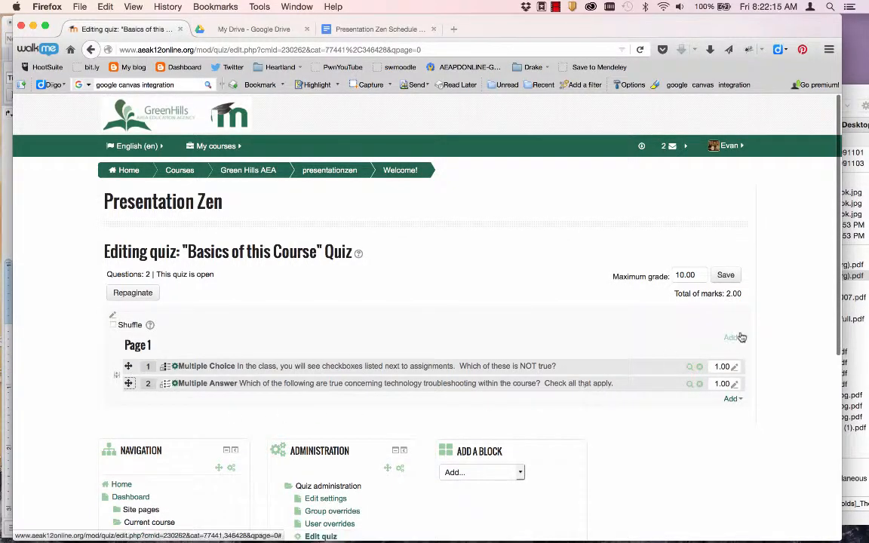
Step: Add a new True/False question to the quiz and name it "T/F"
{"action": "left_click", "coordinate": [728, 401]}
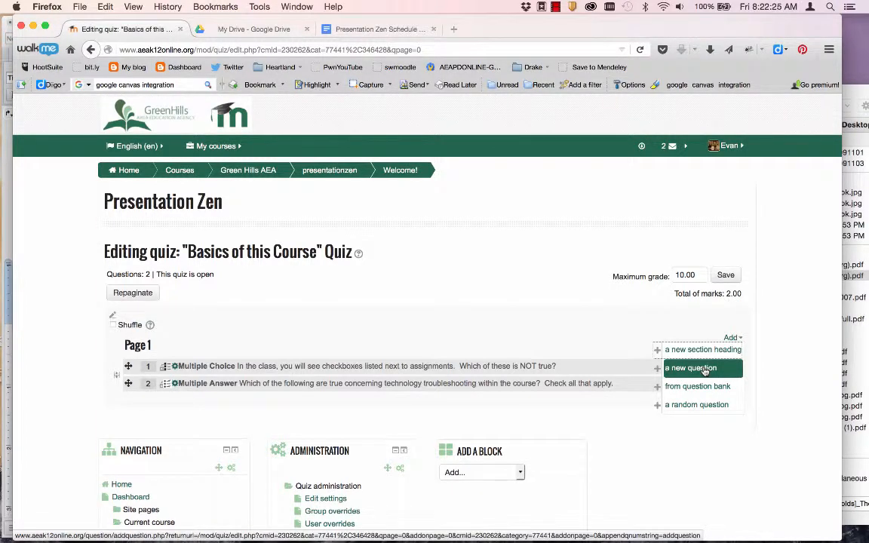
{"action": "left_click", "coordinate": [705, 370]}
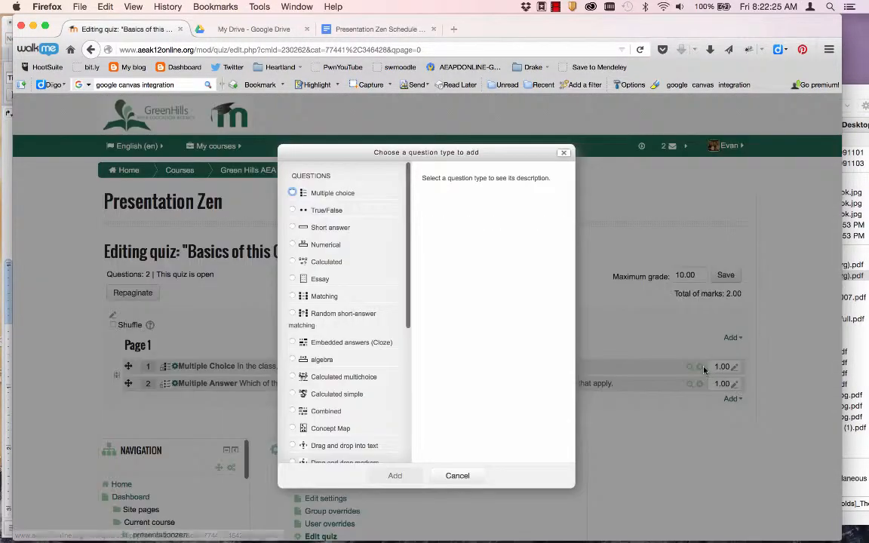
{"action": "left_click", "coordinate": [325, 210]}
{"action": "left_click", "coordinate": [393, 475]}
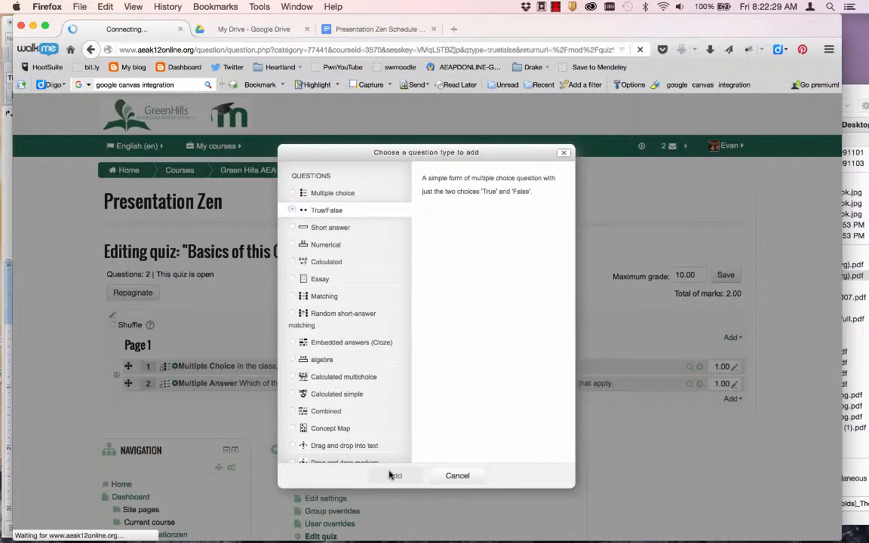
{"action": "scroll", "coordinate": [389, 475], "scroll_direction": "down", "scroll_amount": 3}
{"action": "scroll", "coordinate": [389, 475], "scroll_direction": "down", "scroll_amount": 2}
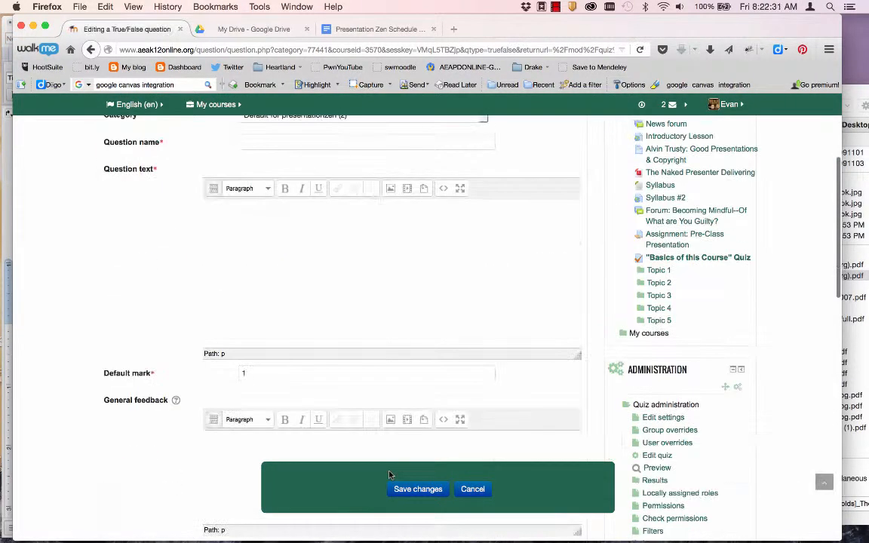
{"action": "left_click", "coordinate": [261, 134]}
{"action": "type", "text": "T/F"}
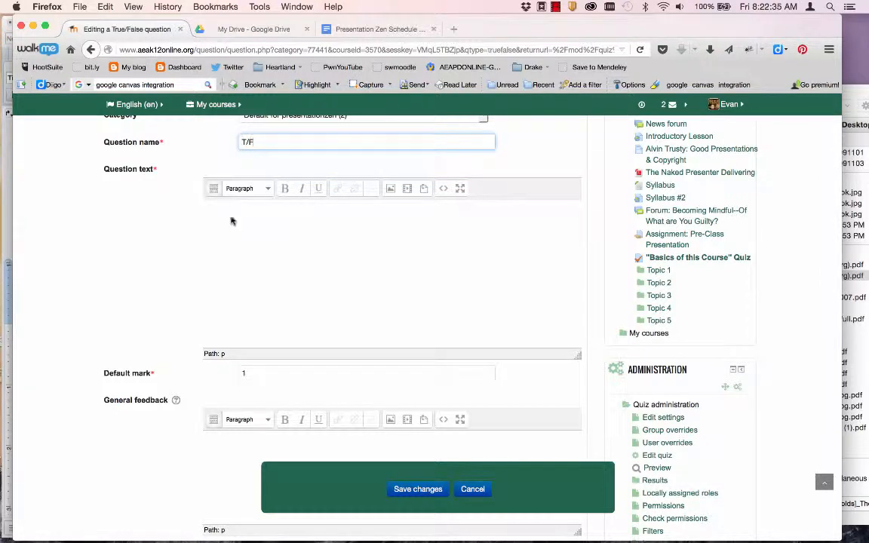
Step: Copy the TF statement beginning "The most important thing to remember is, don't panic" from Word into the question text
{"action": "key", "text": "super+Tab"}
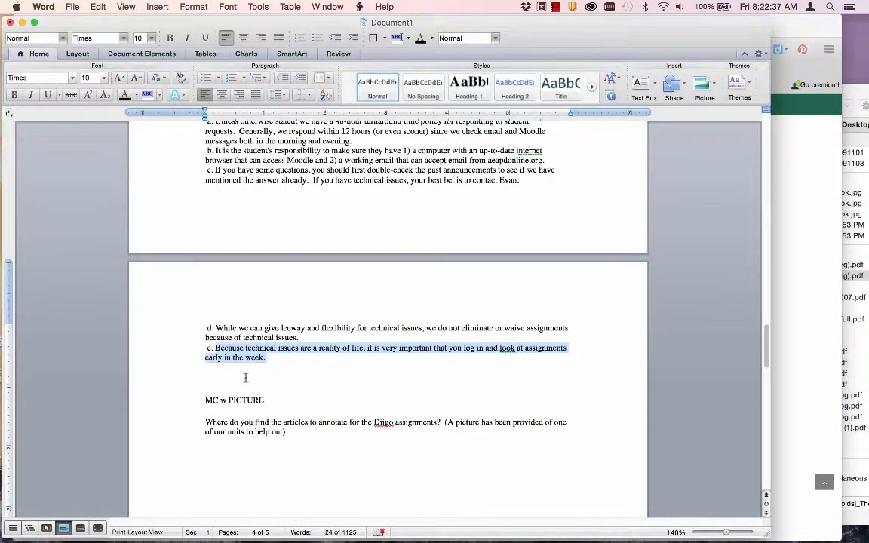
{"action": "scroll", "coordinate": [245, 377], "scroll_direction": "down", "scroll_amount": 10}
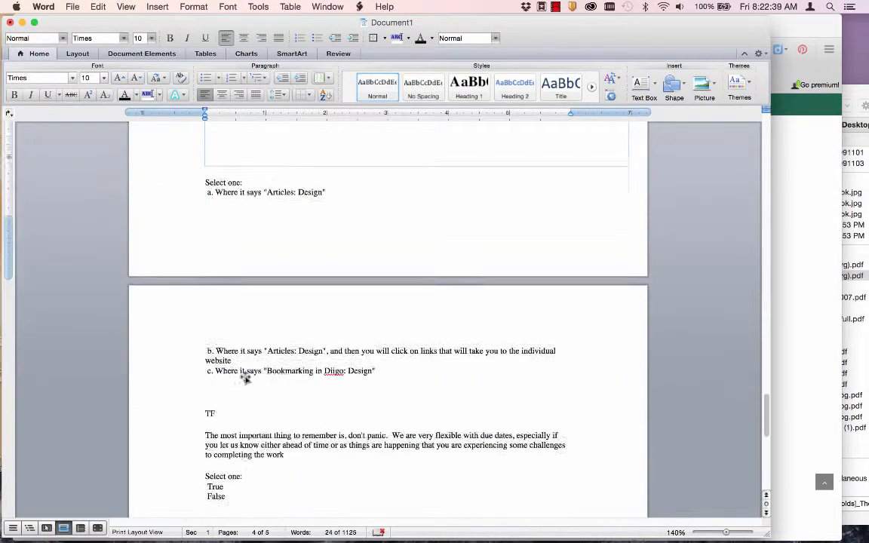
{"action": "scroll", "coordinate": [245, 377], "scroll_direction": "down", "scroll_amount": 4}
{"action": "left_click_drag", "start_coordinate": [300, 387], "coordinate": [206, 363]}
{"action": "key", "text": "super+c"}
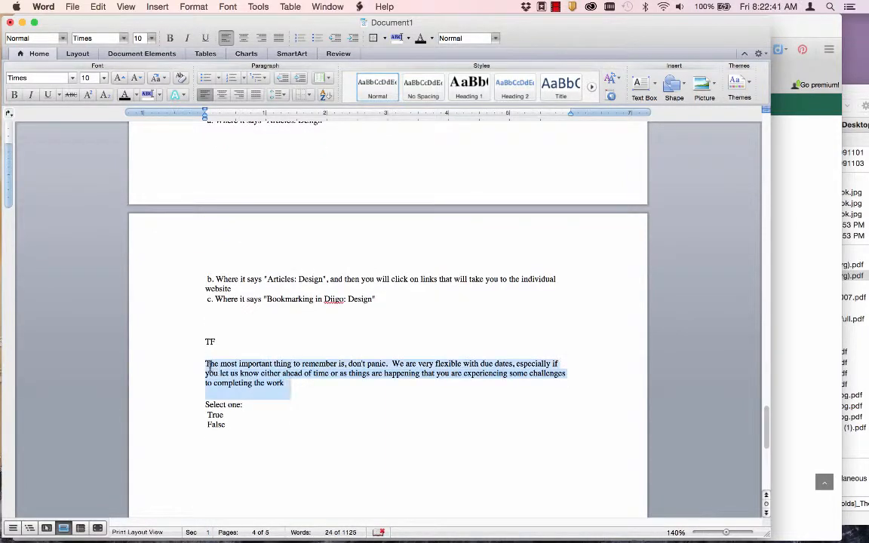
{"action": "key", "text": "super+Tab"}
{"action": "key", "text": "super+v"}
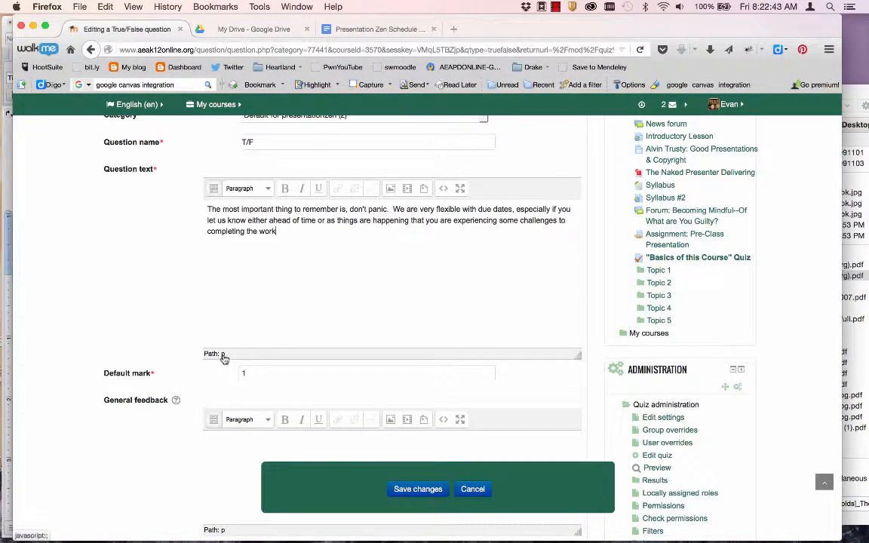
Step: Set the correct answer of the true/false question to True, check its fields, and save it to the quiz
{"action": "scroll", "coordinate": [219, 362], "scroll_direction": "down", "scroll_amount": 5}
{"action": "scroll", "coordinate": [223, 371], "scroll_direction": "up", "scroll_amount": 3}
{"action": "scroll", "coordinate": [223, 369], "scroll_direction": "down", "scroll_amount": 4}
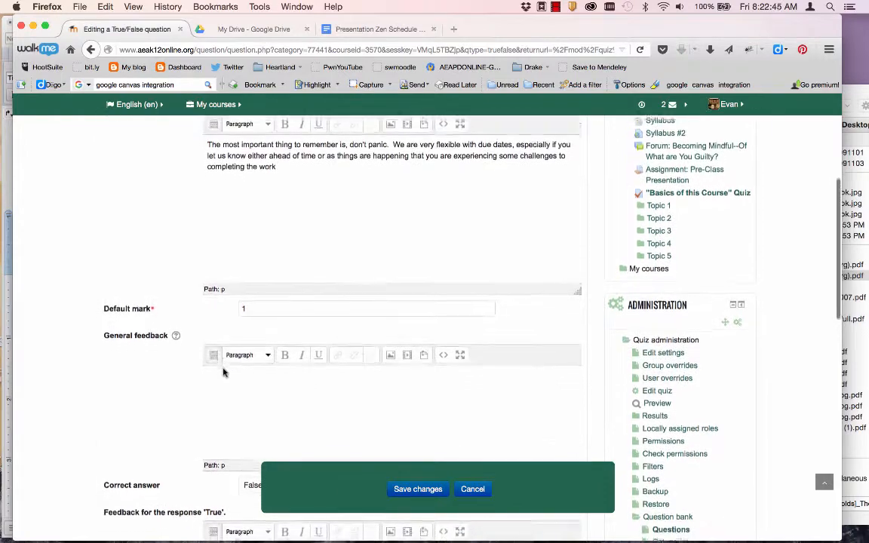
{"action": "left_click", "coordinate": [252, 364]}
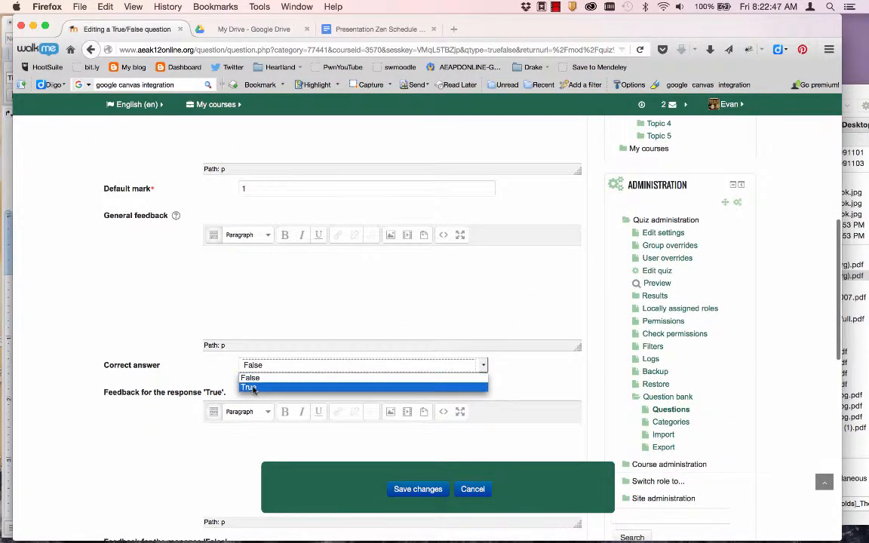
{"action": "left_click", "coordinate": [248, 386]}
{"action": "scroll", "coordinate": [269, 295], "scroll_direction": "up", "scroll_amount": 4}
{"action": "scroll", "coordinate": [272, 285], "scroll_direction": "up", "scroll_amount": 1}
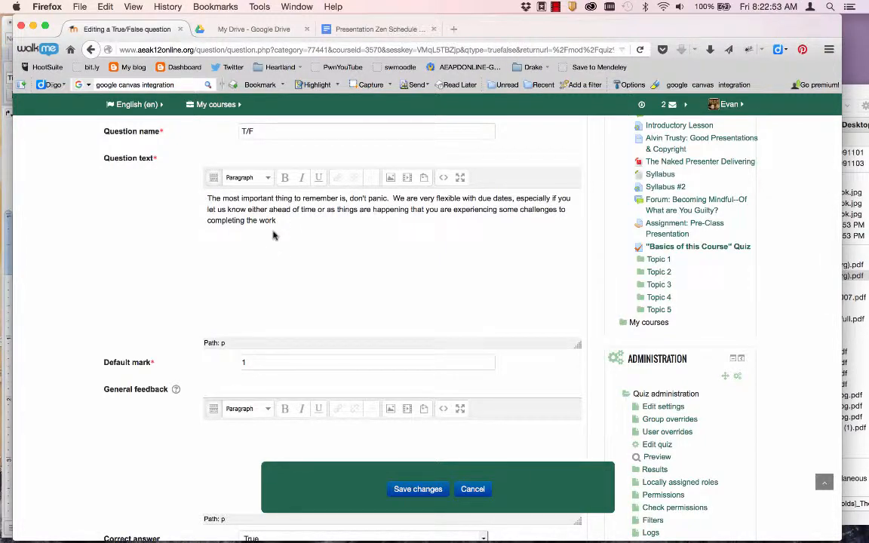
{"action": "scroll", "coordinate": [221, 381], "scroll_direction": "down", "scroll_amount": 3}
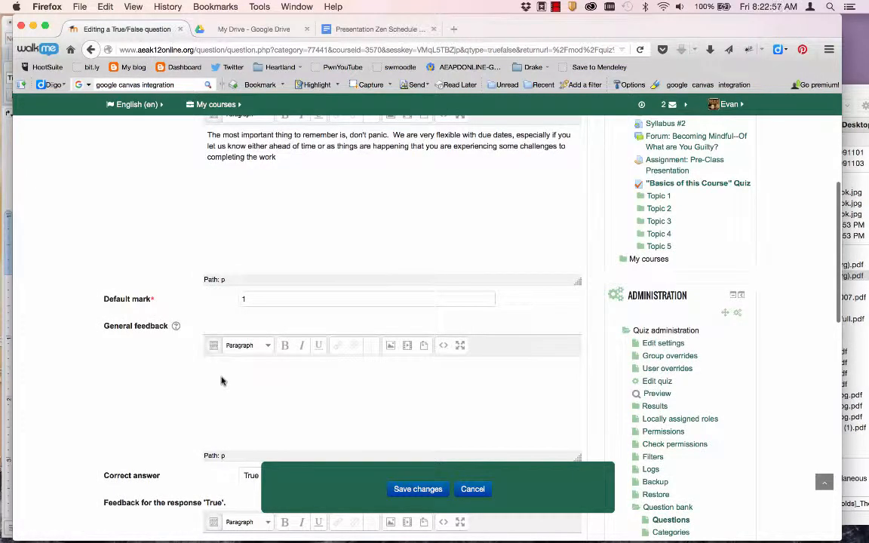
{"action": "scroll", "coordinate": [221, 381], "scroll_direction": "up", "scroll_amount": 6}
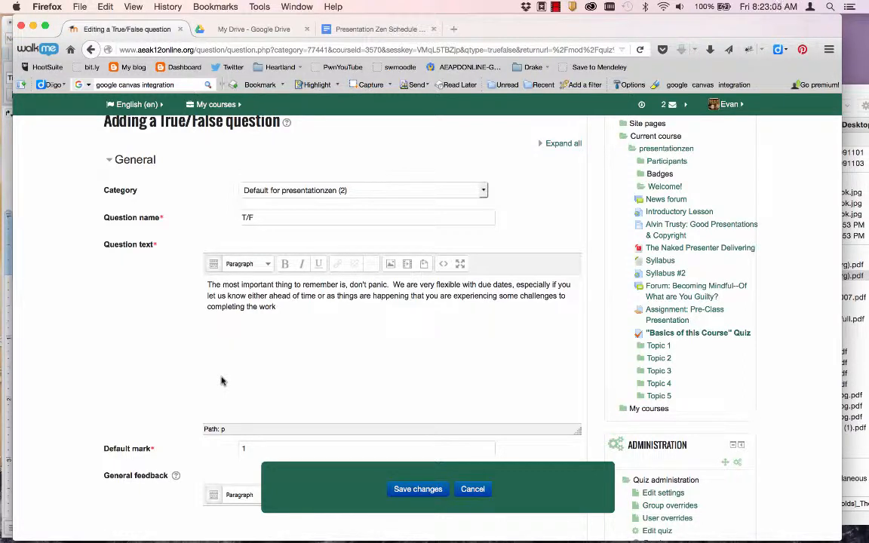
{"action": "left_click", "coordinate": [418, 490]}
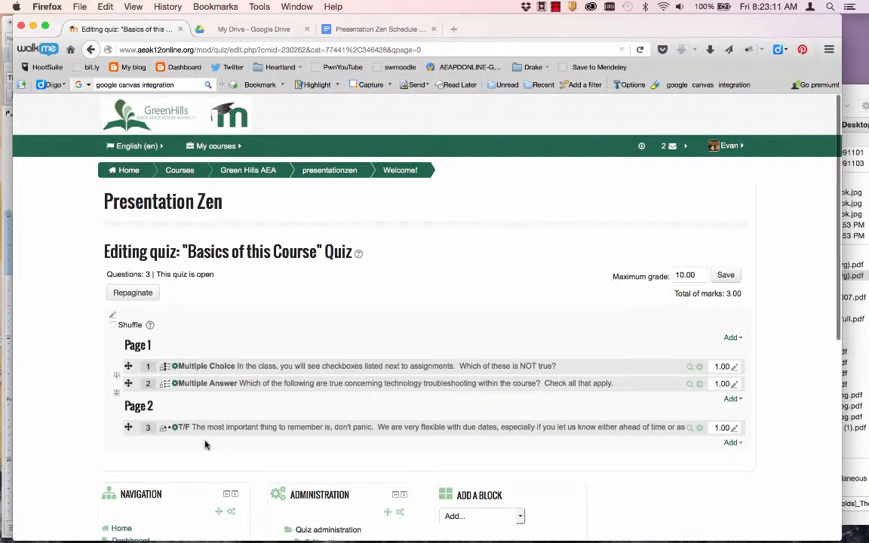
Step: Return to the course's Welcome section and open the "Basics of this Course" quiz
{"action": "scroll", "coordinate": [205, 441], "scroll_direction": "down", "scroll_amount": 2}
{"action": "scroll", "coordinate": [203, 442], "scroll_direction": "down", "scroll_amount": 5}
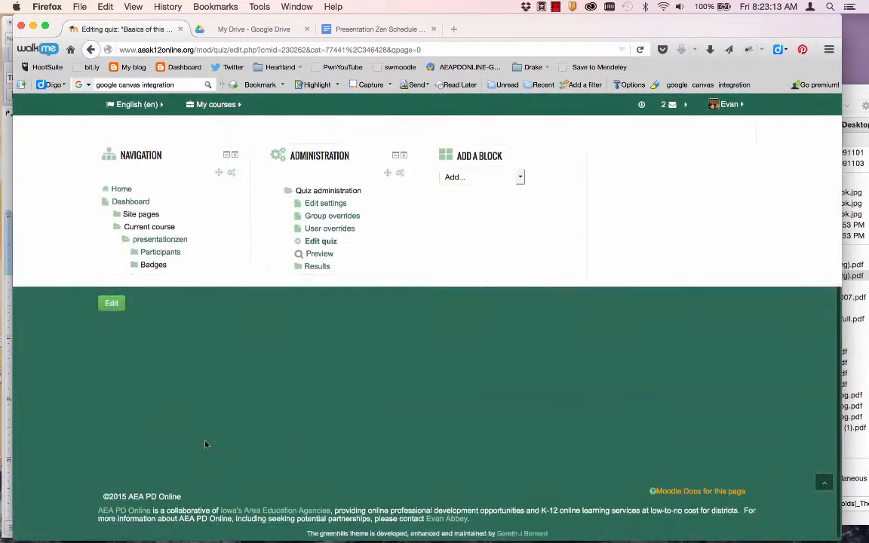
{"action": "scroll", "coordinate": [204, 442], "scroll_direction": "up", "scroll_amount": 6}
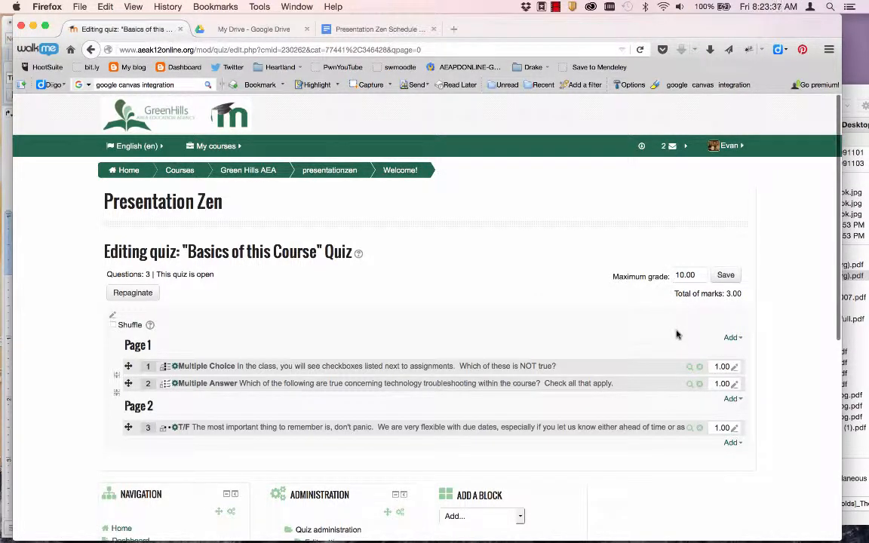
{"action": "left_click", "coordinate": [408, 171]}
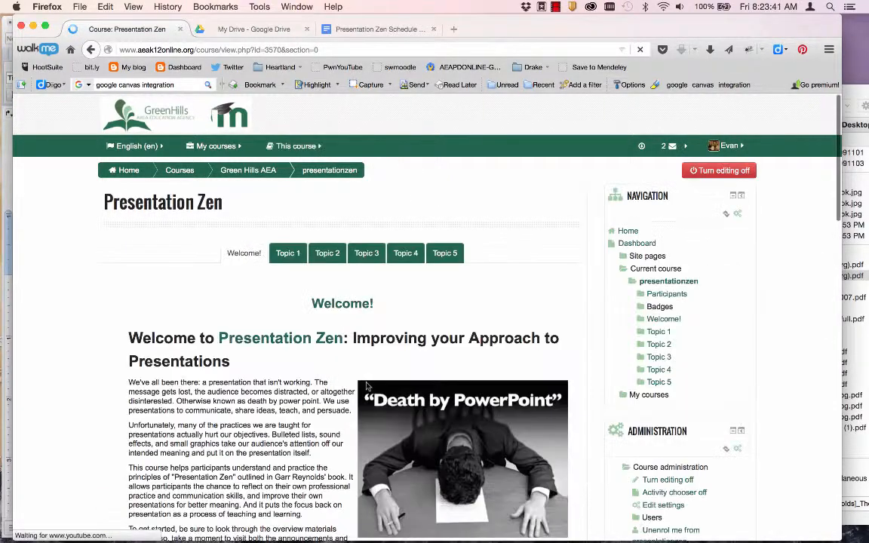
{"action": "scroll", "coordinate": [365, 377], "scroll_direction": "down", "scroll_amount": 15}
{"action": "scroll", "coordinate": [272, 296], "scroll_direction": "up", "scroll_amount": 3}
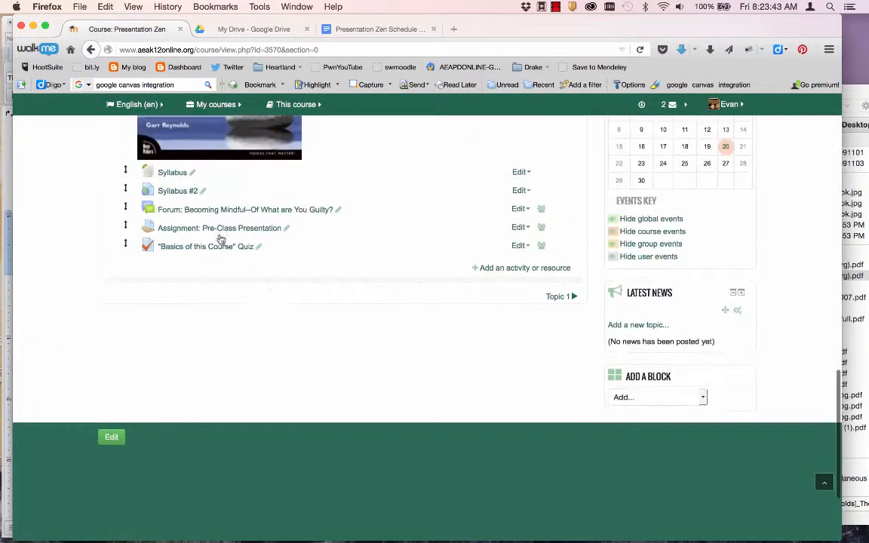
{"action": "left_click", "coordinate": [216, 247]}
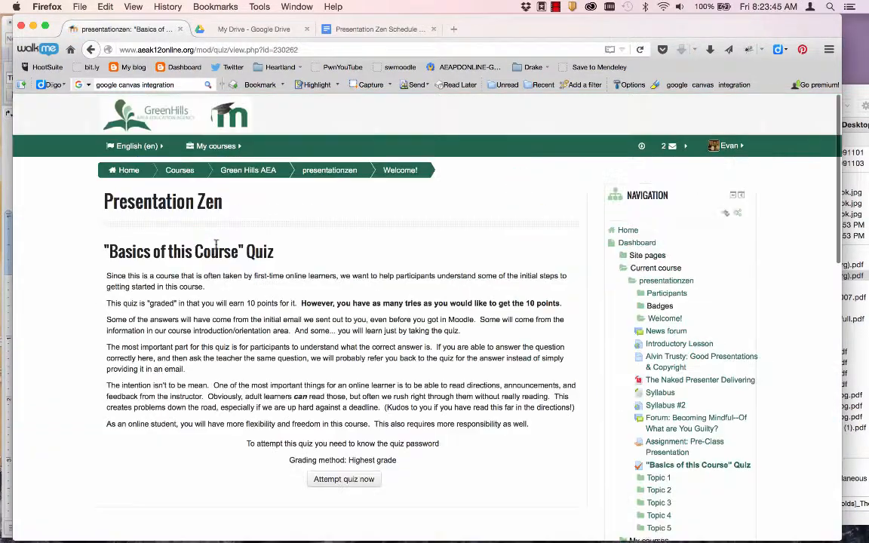
Step: Start an attempt at the "Basics of this Course" quiz, submitting the prefilled quiz password
{"action": "scroll", "coordinate": [258, 375], "scroll_direction": "down", "scroll_amount": 3}
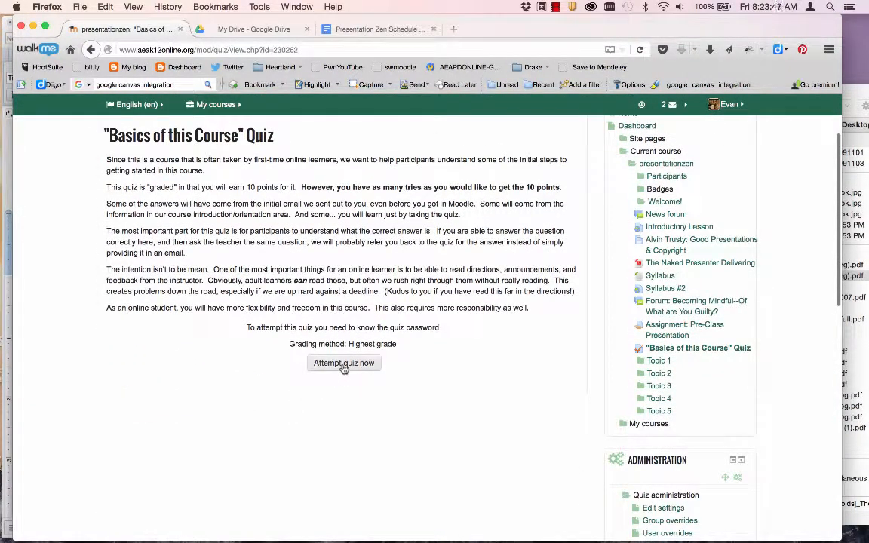
{"action": "left_click", "coordinate": [343, 363]}
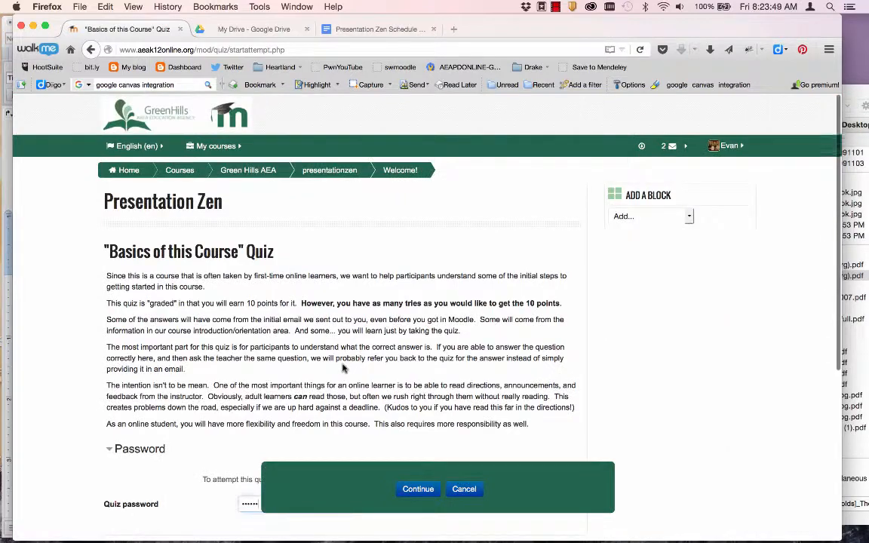
{"action": "scroll", "coordinate": [343, 368], "scroll_direction": "down", "scroll_amount": 5}
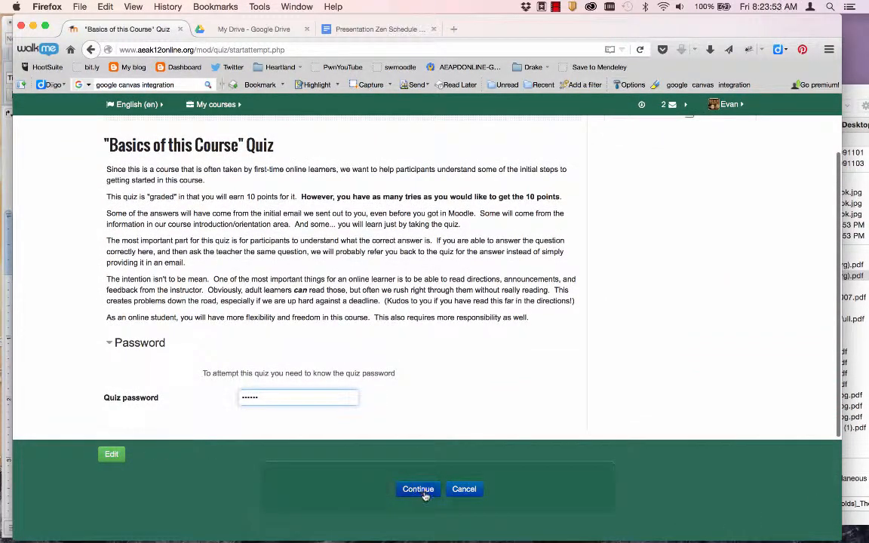
{"action": "left_click", "coordinate": [423, 494]}
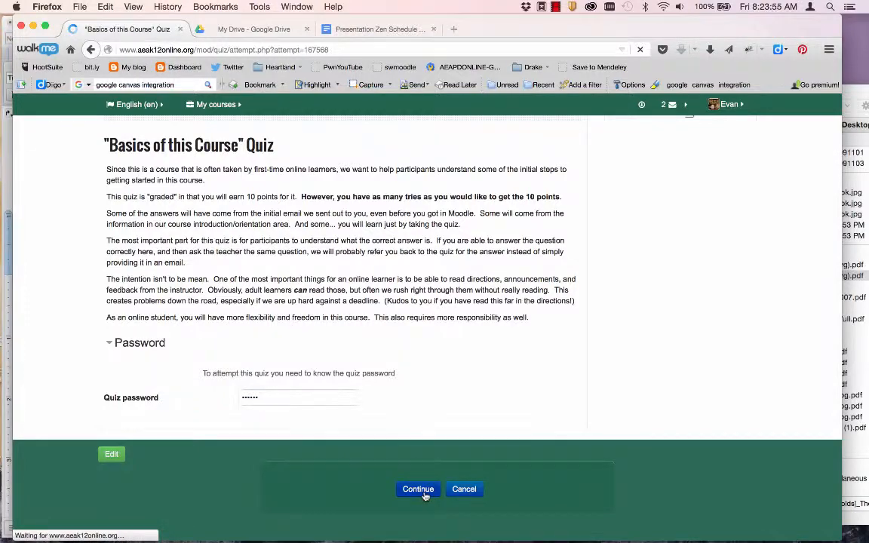
Step: Review how the multiple choice and multiple response questions appear on the first page of the quiz attempt
{"action": "scroll", "coordinate": [423, 489], "scroll_direction": "down", "scroll_amount": 2}
{"action": "scroll", "coordinate": [424, 489], "scroll_direction": "down", "scroll_amount": 1}
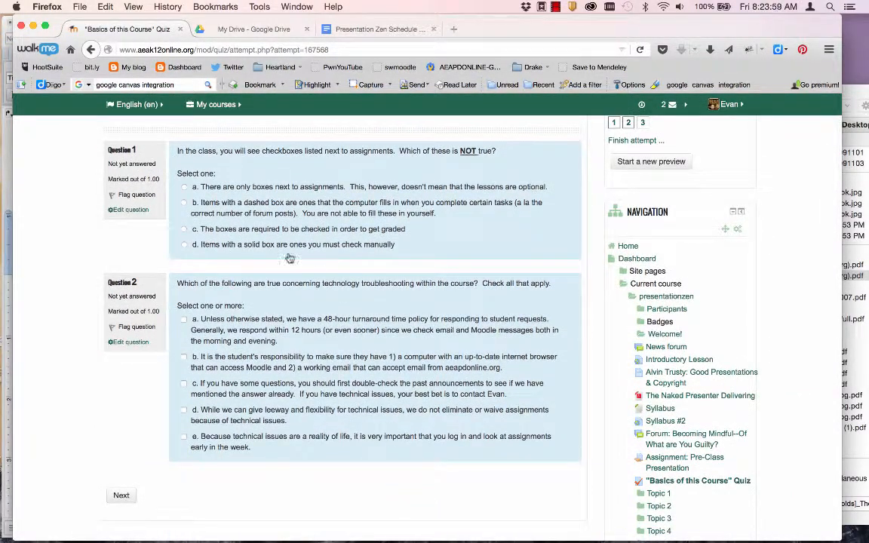
{"action": "scroll", "coordinate": [305, 235], "scroll_direction": "up", "scroll_amount": 3}
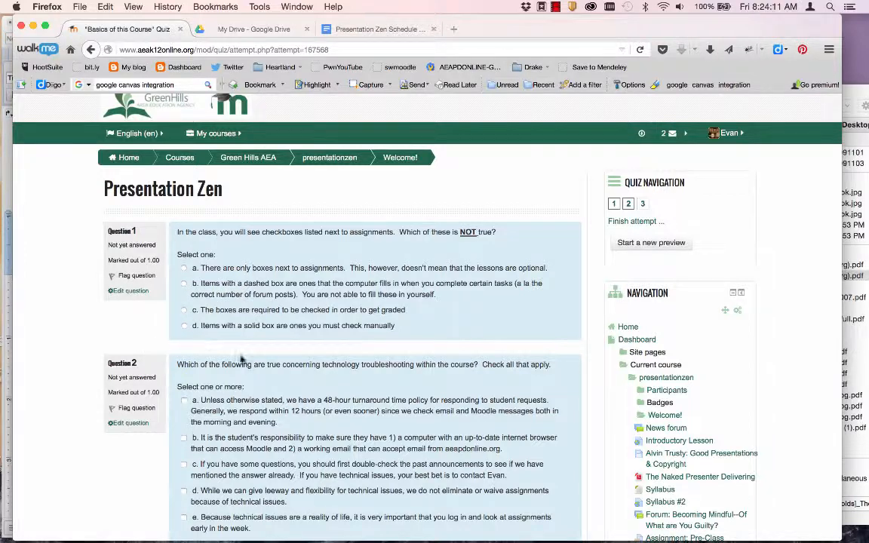
{"action": "scroll", "coordinate": [252, 373], "scroll_direction": "down", "scroll_amount": 2}
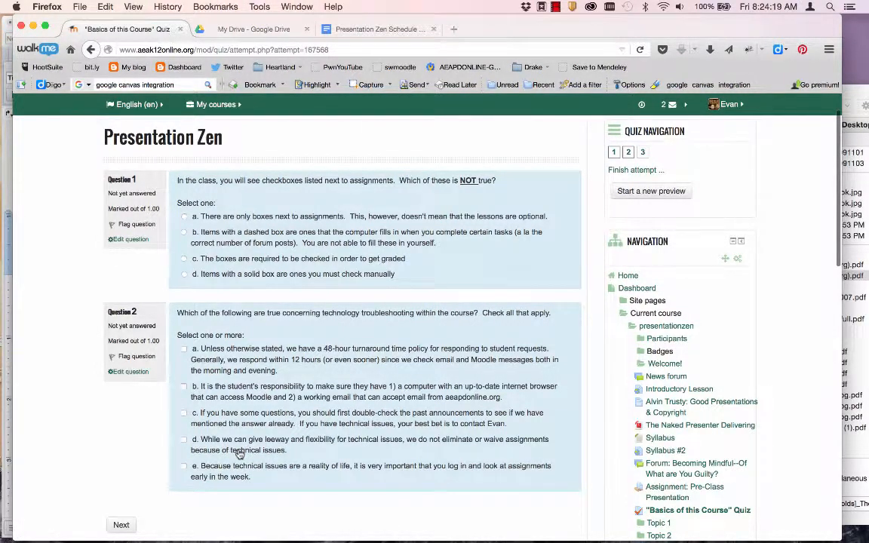
{"action": "scroll", "coordinate": [238, 453], "scroll_direction": "up", "scroll_amount": 1}
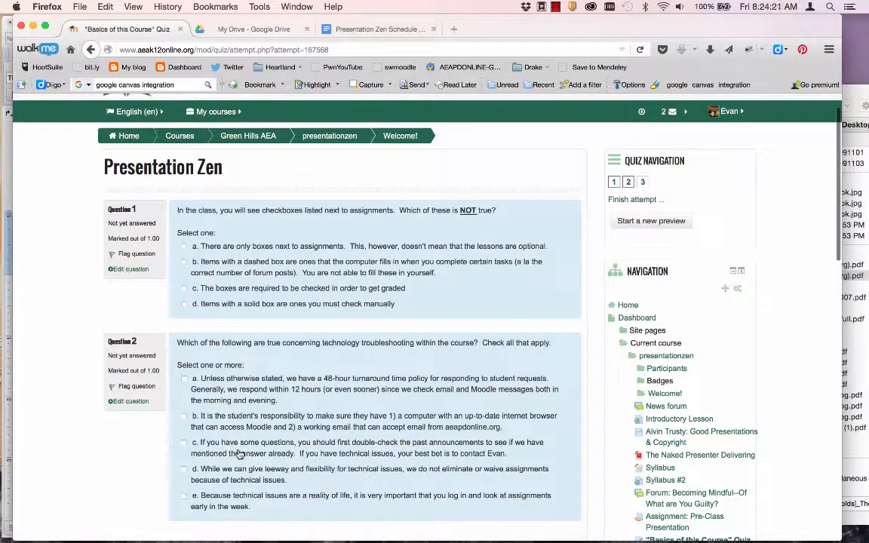
{"action": "scroll", "coordinate": [238, 452], "scroll_direction": "up", "scroll_amount": 1}
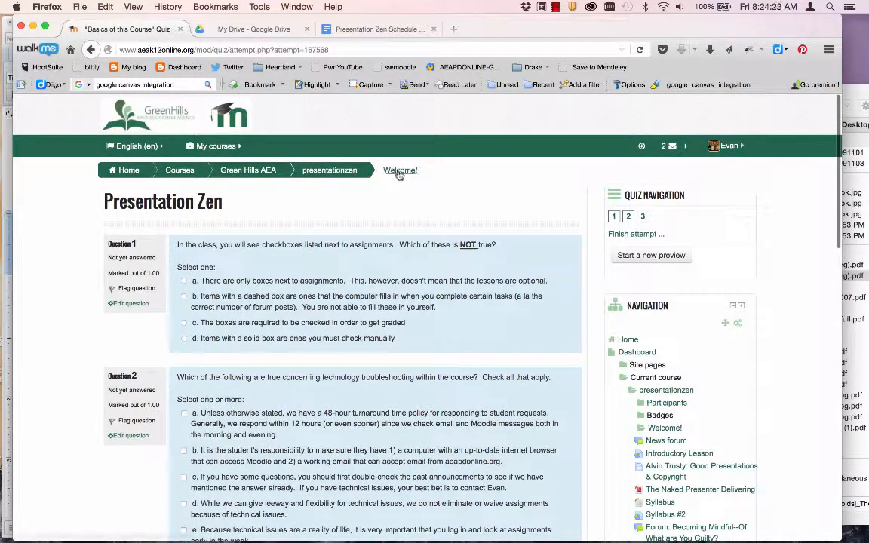
Step: Return to the Welcome section and examine its activity list, layout and the 20 November calendar events
{"action": "left_click", "coordinate": [400, 170]}
{"action": "scroll", "coordinate": [79, 415], "scroll_direction": "down", "scroll_amount": 2}
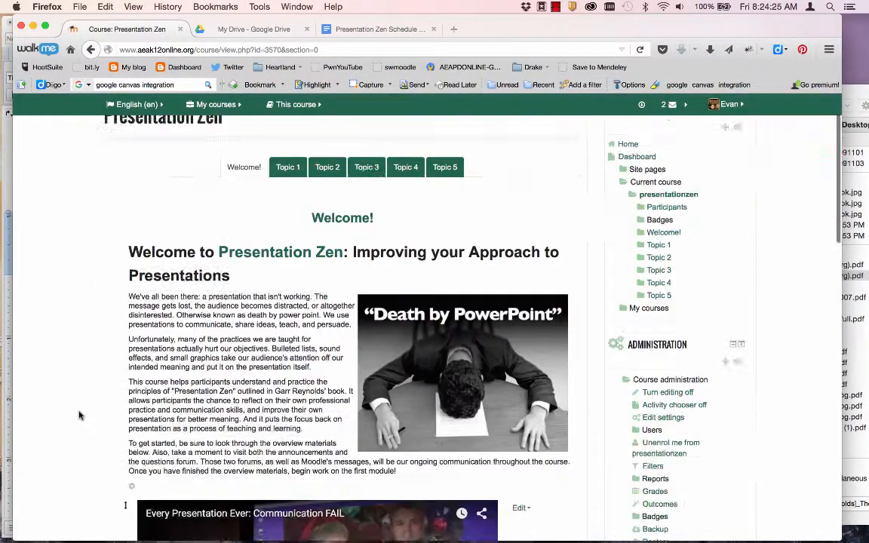
{"action": "scroll", "coordinate": [79, 415], "scroll_direction": "down", "scroll_amount": 10}
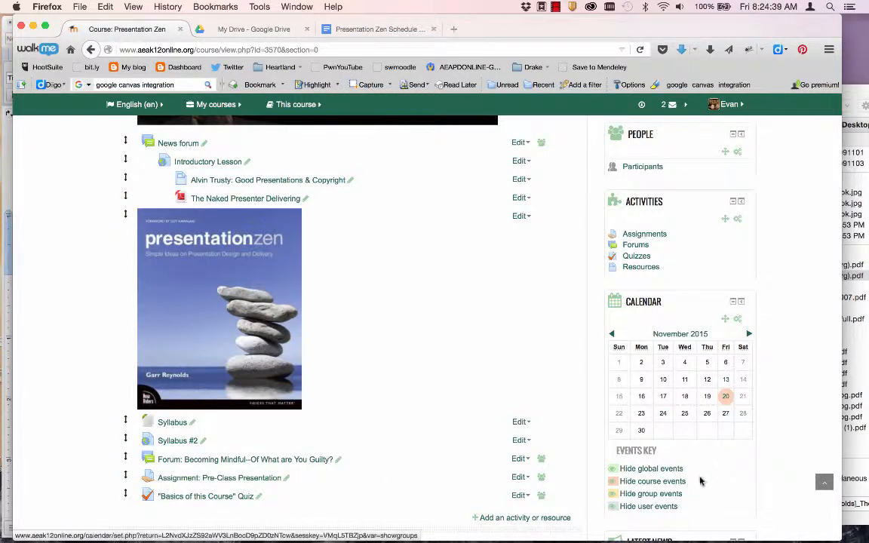
{"action": "mouse_move", "coordinate": [724, 397]}
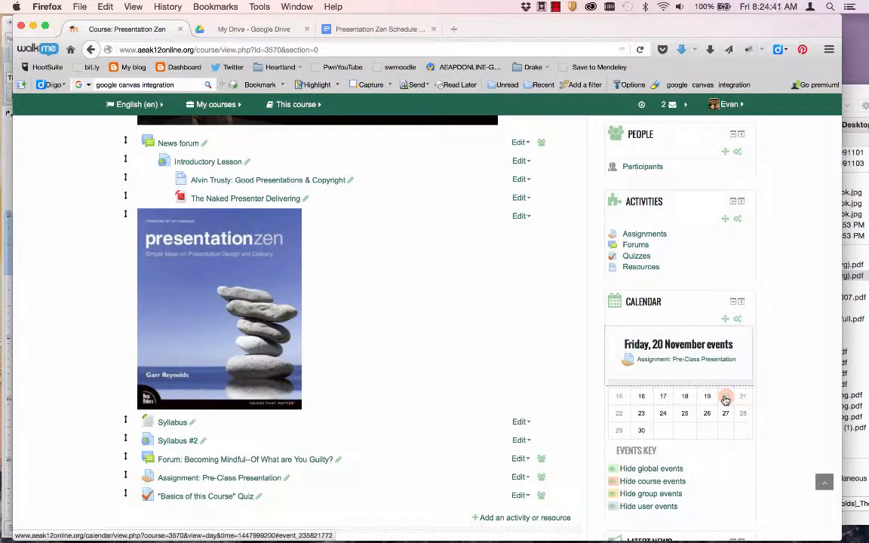
{"action": "scroll", "coordinate": [506, 340], "scroll_direction": "up", "scroll_amount": 1}
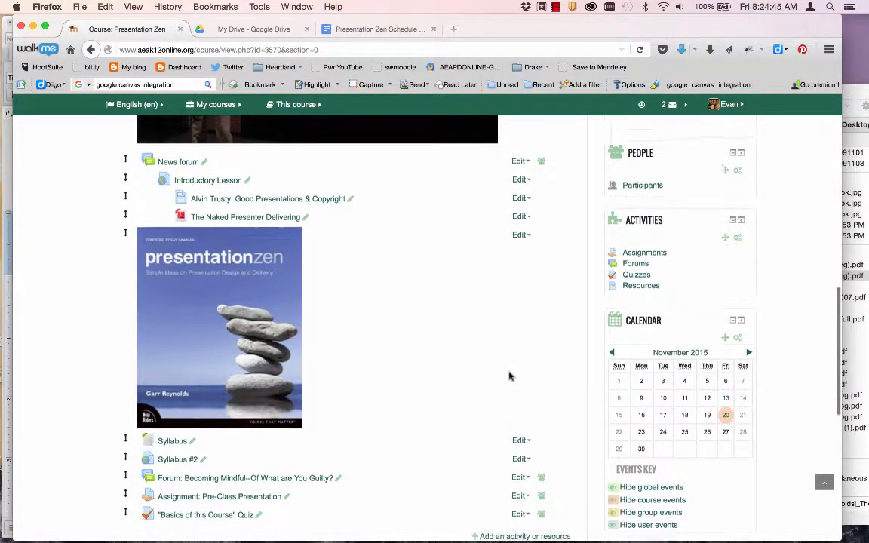
{"action": "scroll", "coordinate": [510, 375], "scroll_direction": "up", "scroll_amount": 7}
{"action": "scroll", "coordinate": [509, 375], "scroll_direction": "up", "scroll_amount": 1}
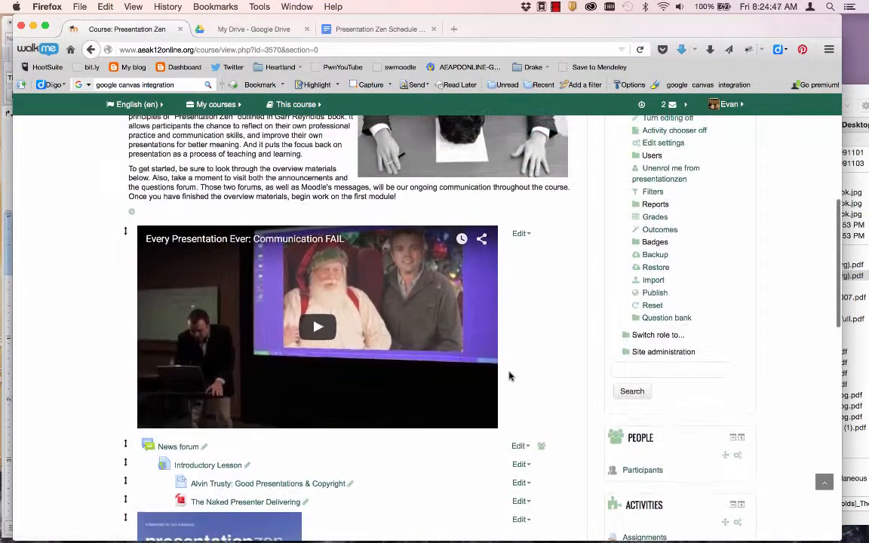
{"action": "scroll", "coordinate": [509, 375], "scroll_direction": "down", "scroll_amount": 9}
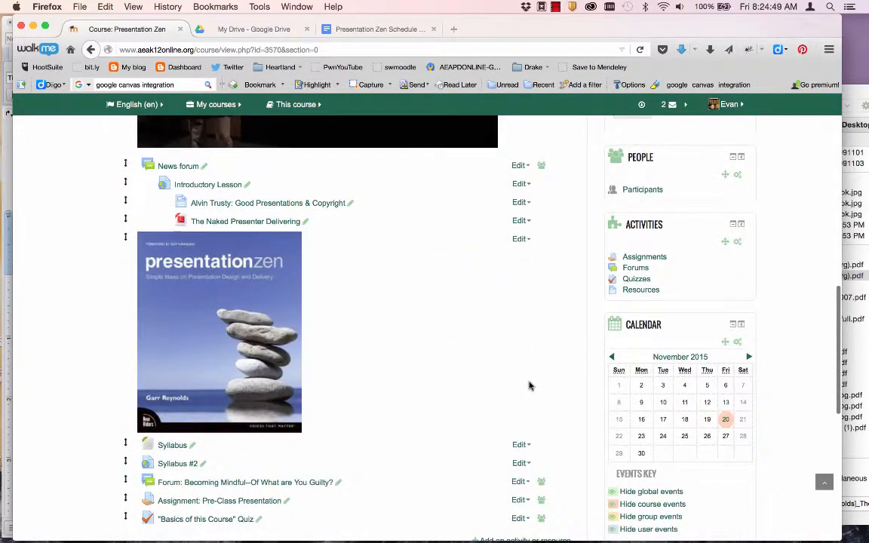
{"action": "scroll", "coordinate": [529, 386], "scroll_direction": "down", "scroll_amount": 5}
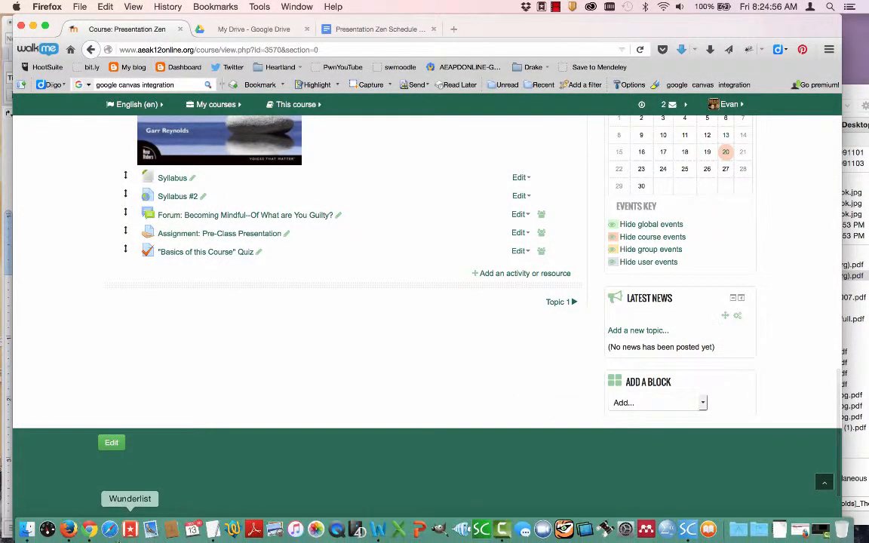
{"action": "left_click", "coordinate": [89, 528]}
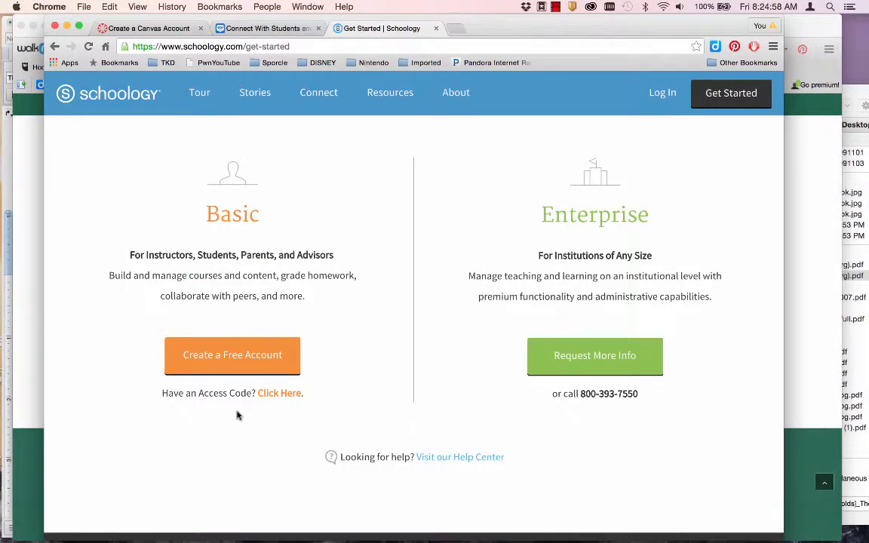
{"action": "key", "text": "super+t"}
{"action": "type", "text": "m"}
{"action": "key", "text": "BackSpace"}
{"action": "key", "text": "BackSpace"}
{"action": "type", "text": "www.aeak12online.org"}
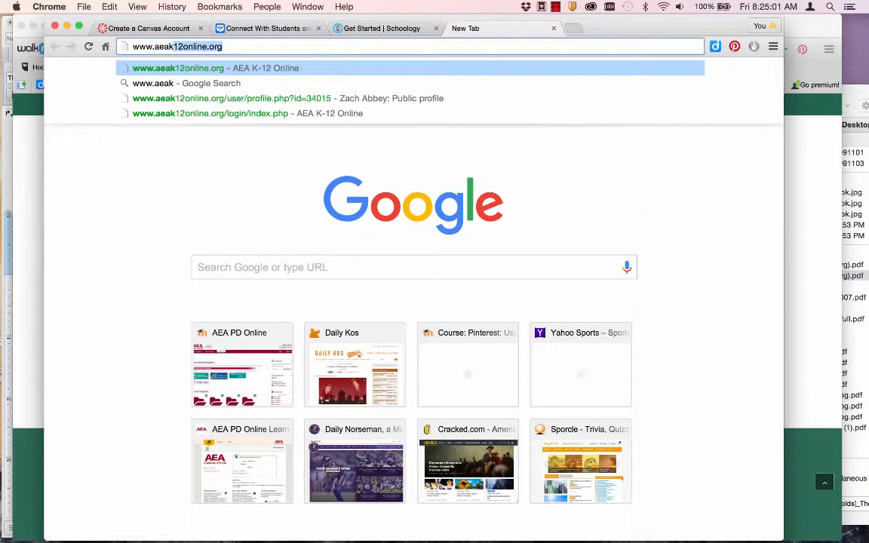
{"action": "key", "text": "Return"}
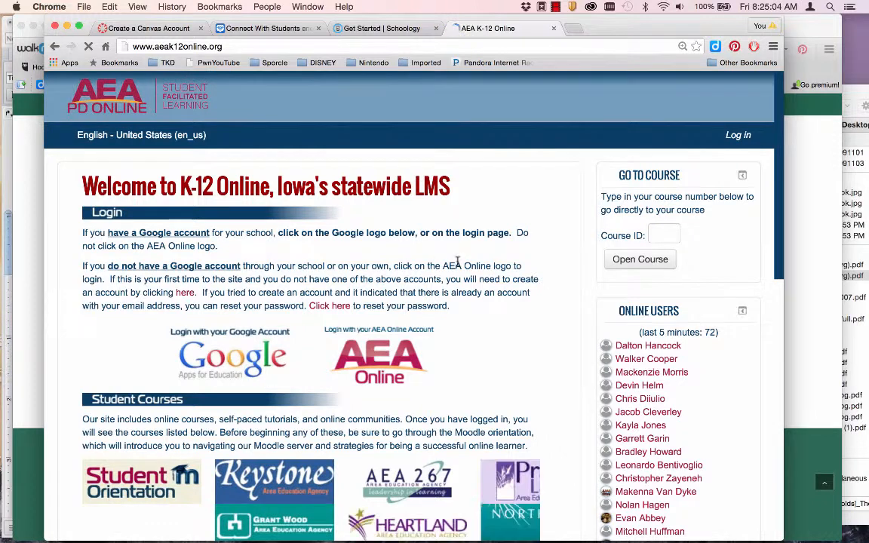
Step: Log in to the site through Google with the instructor recruitment account, entering the account password
{"action": "left_click", "coordinate": [217, 359]}
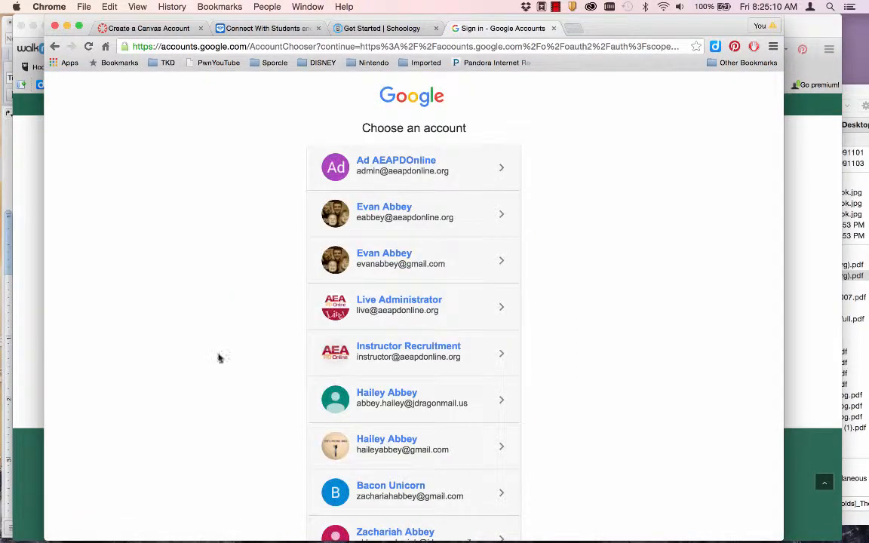
{"action": "scroll", "coordinate": [289, 402], "scroll_direction": "down", "scroll_amount": 1}
{"action": "scroll", "coordinate": [288, 401], "scroll_direction": "down", "scroll_amount": 1}
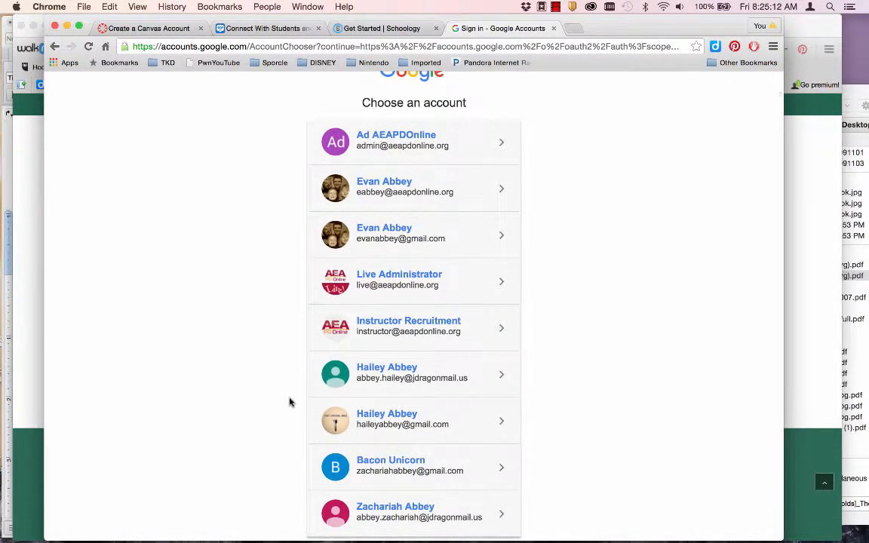
{"action": "scroll", "coordinate": [289, 402], "scroll_direction": "up", "scroll_amount": 1}
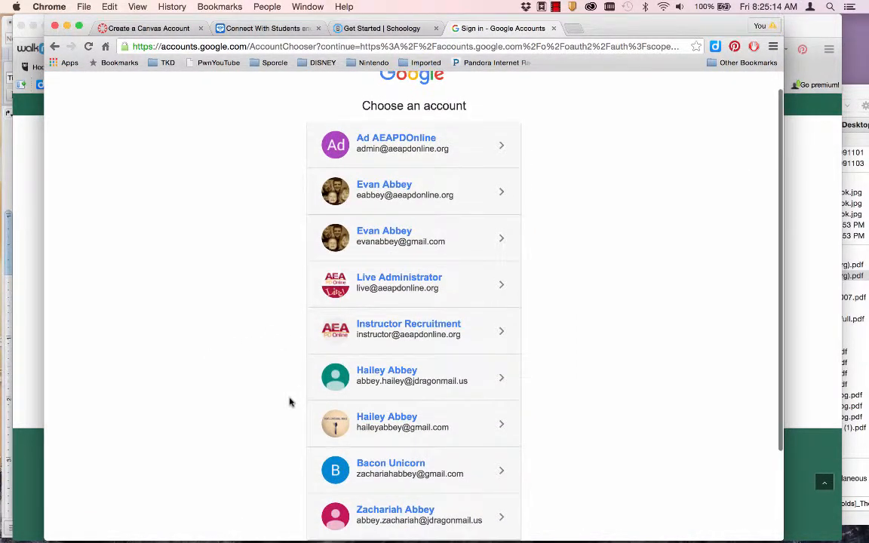
{"action": "left_click", "coordinate": [404, 327]}
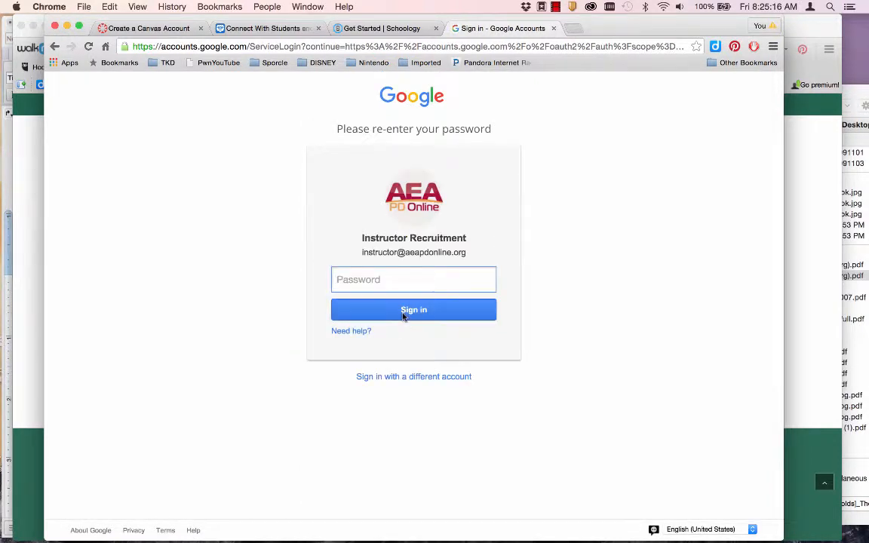
{"action": "type", "text": "•"}
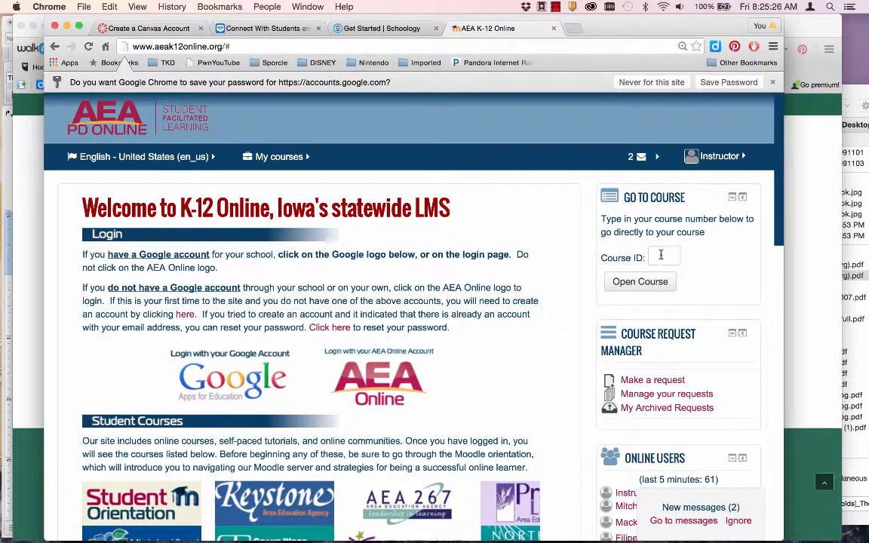
Step: Look up the Presentation Zen course ID in Firefox and open course 3570 from the Chrome instructor login
{"action": "left_click", "coordinate": [660, 255]}
{"action": "key", "text": "super+Tab"}
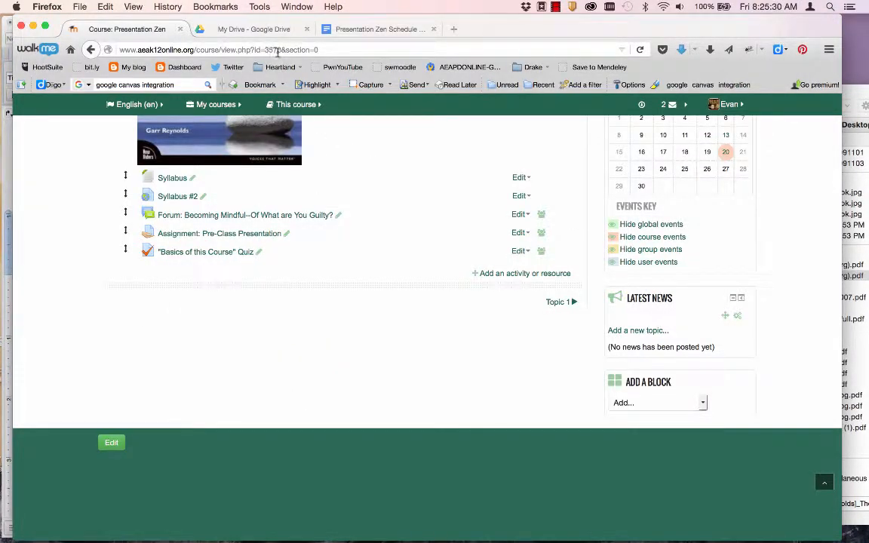
{"action": "key", "text": "super+Tab"}
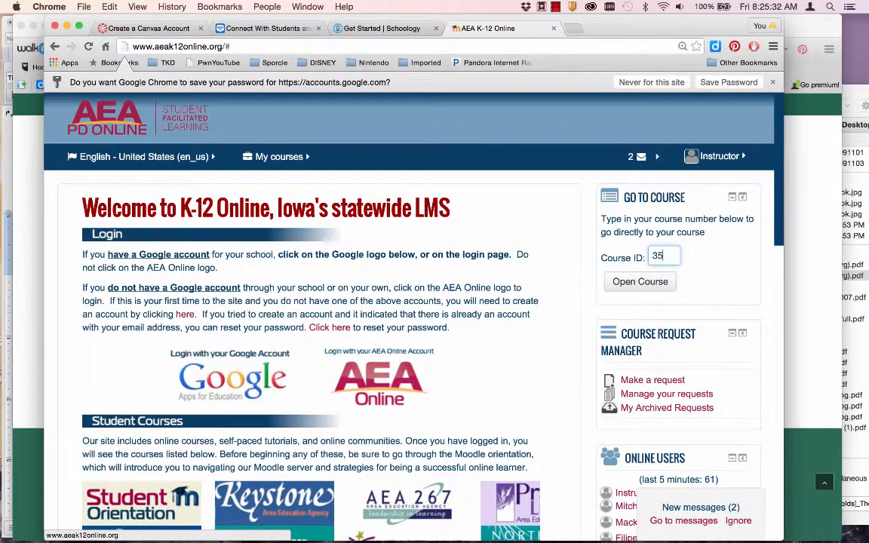
{"action": "left_click", "coordinate": [632, 284]}
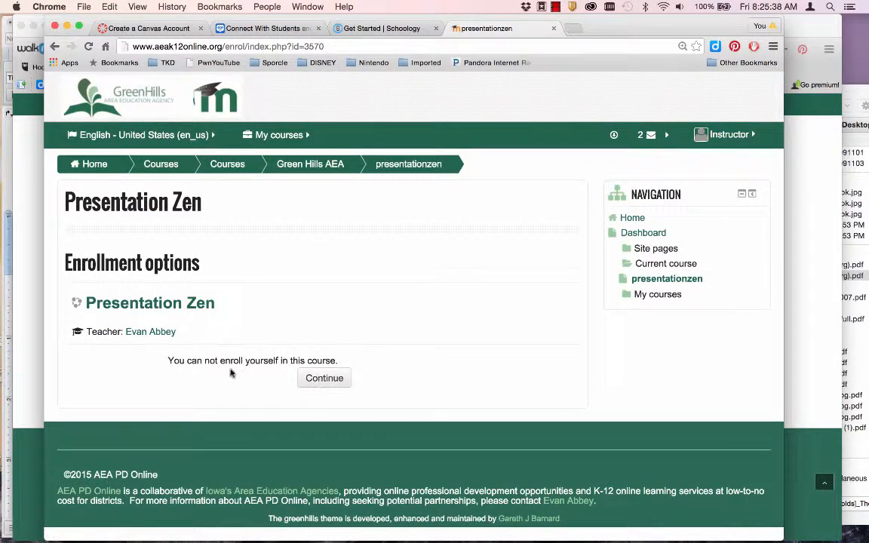
Step: Switch back to Firefox and open the Presentation Zen course settings for editing
{"action": "key", "text": "super+Tab"}
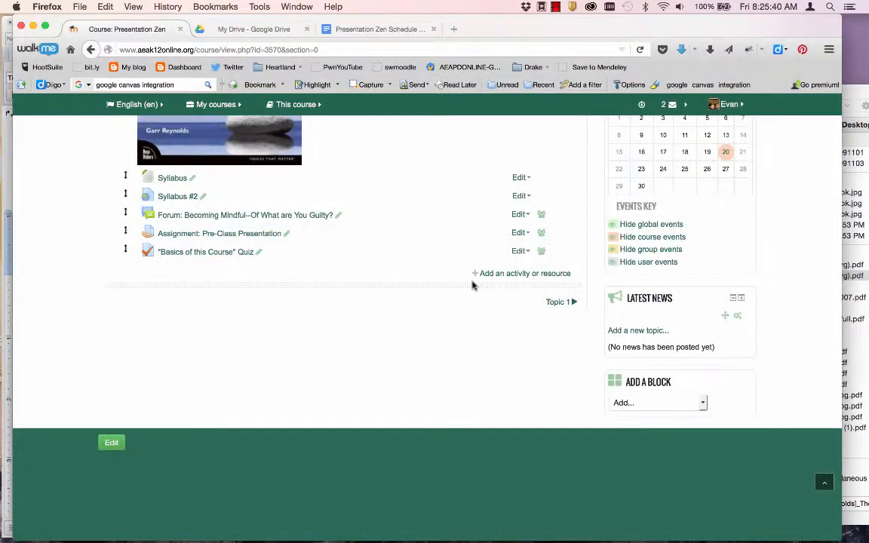
{"action": "scroll", "coordinate": [472, 285], "scroll_direction": "up", "scroll_amount": 20}
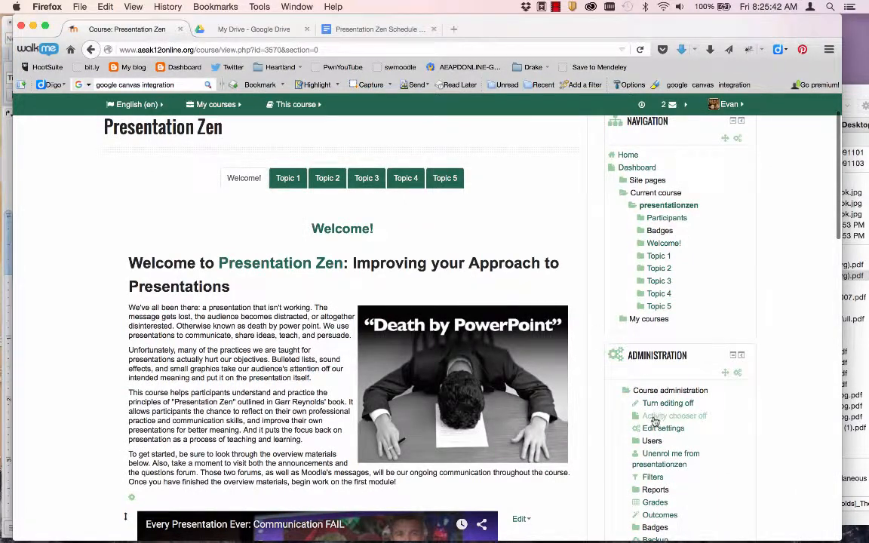
{"action": "left_click", "coordinate": [653, 427]}
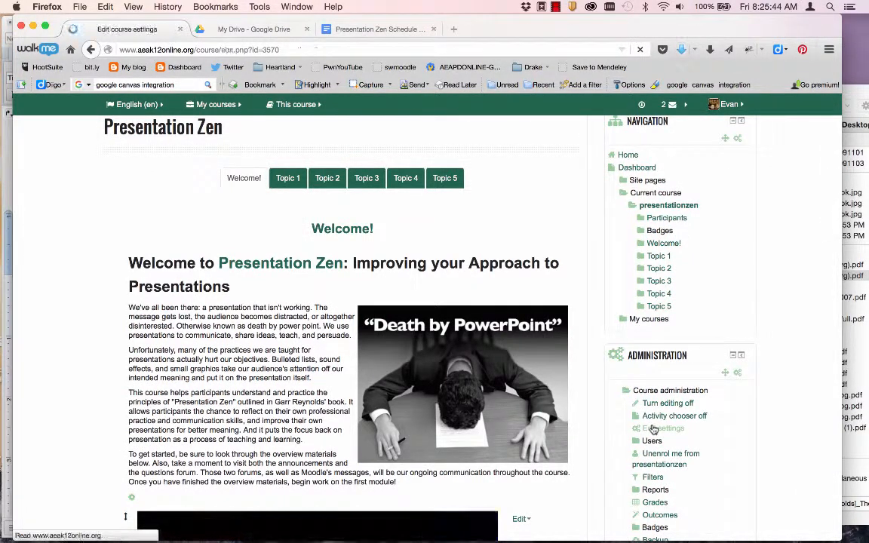
{"action": "scroll", "coordinate": [325, 373], "scroll_direction": "down", "scroll_amount": 3}
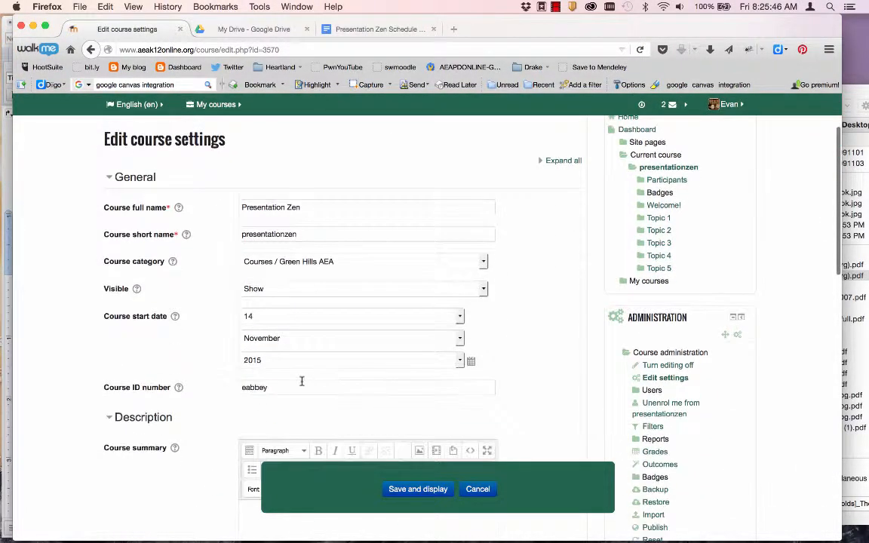
{"action": "double_click", "coordinate": [297, 386]}
{"action": "key", "text": "BackSpace"}
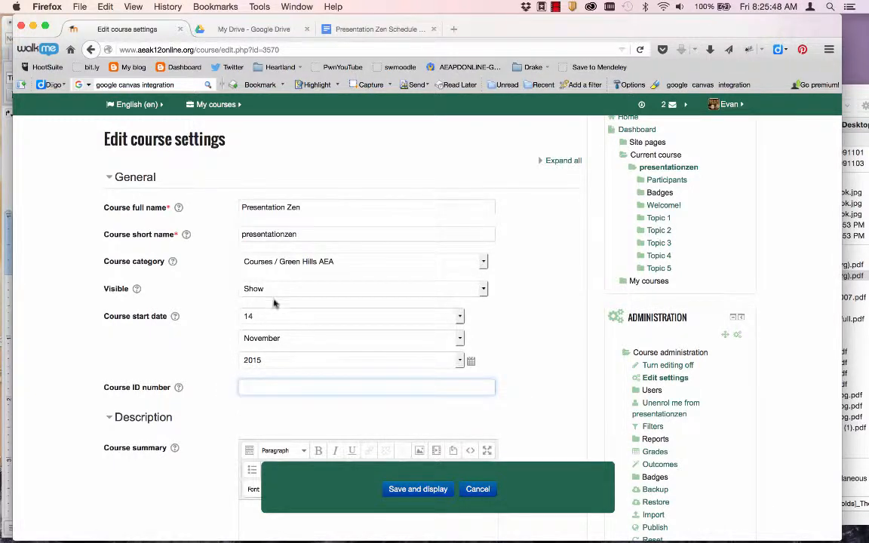
{"action": "scroll", "coordinate": [226, 368], "scroll_direction": "down", "scroll_amount": 1}
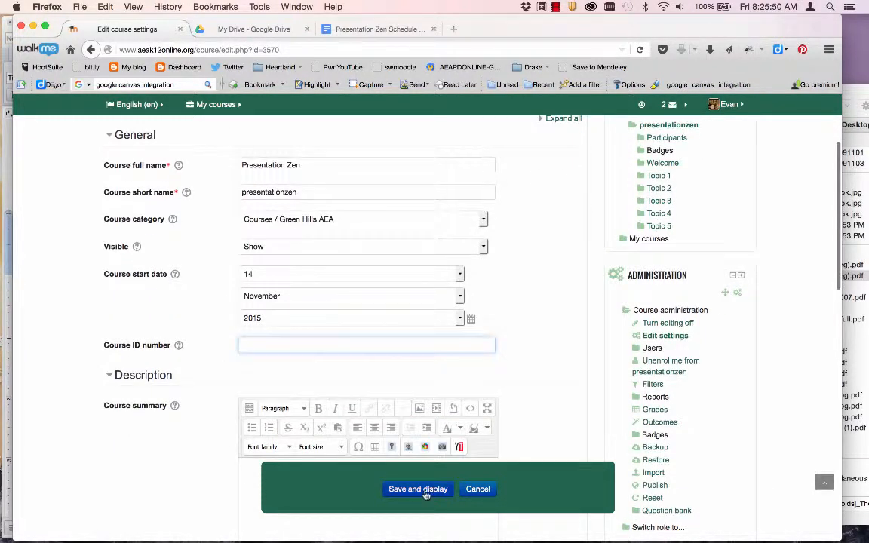
{"action": "right_click", "coordinate": [478, 488]}
{"action": "left_click", "coordinate": [385, 347]}
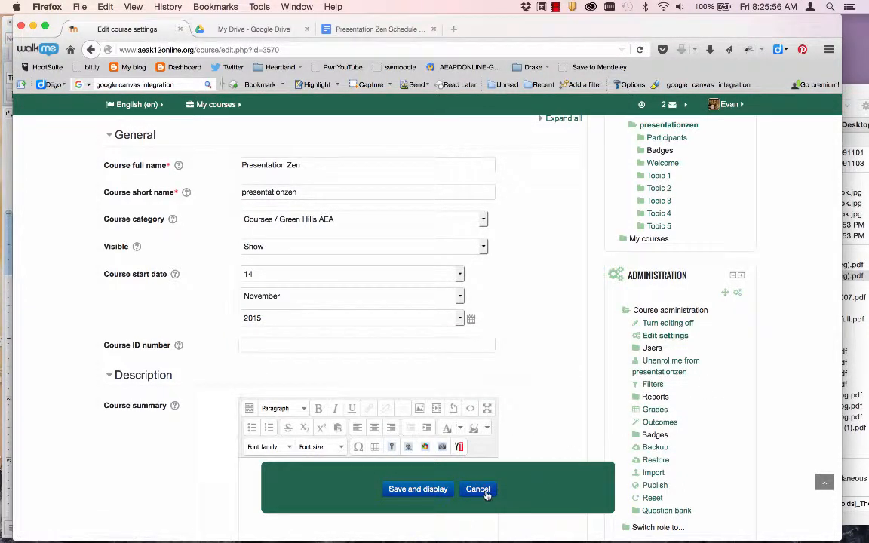
{"action": "left_click", "coordinate": [485, 493]}
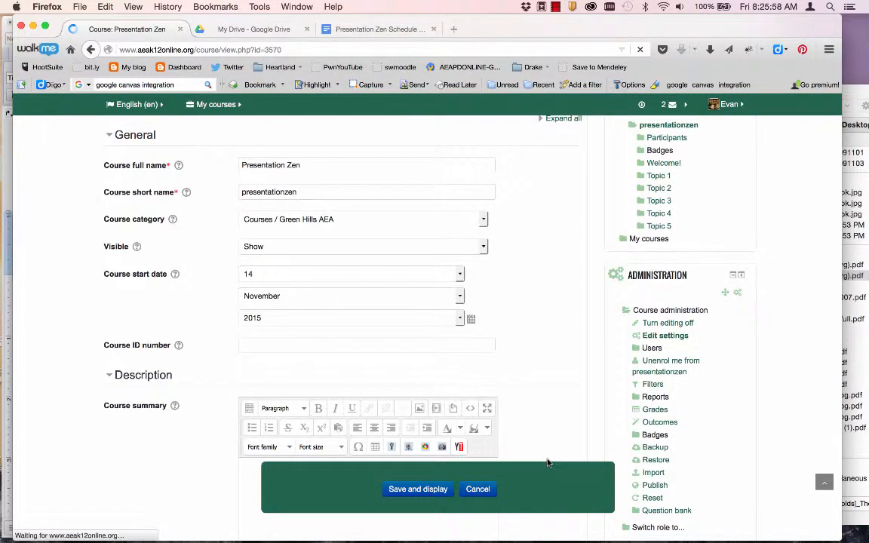
Step: Open the Presentation Zen course's enrolment methods, view the manual enrolments page and return to the methods list
{"action": "scroll", "coordinate": [625, 449], "scroll_direction": "down", "scroll_amount": 3}
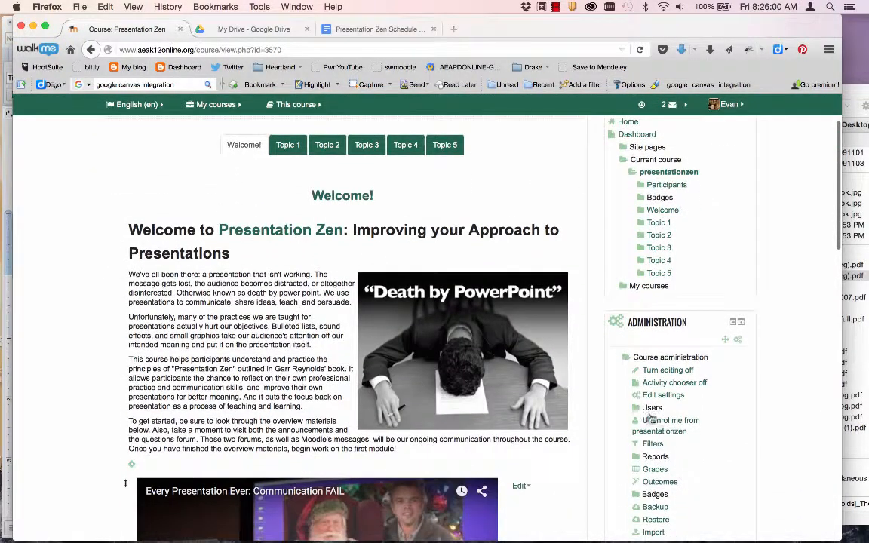
{"action": "left_click", "coordinate": [651, 408]}
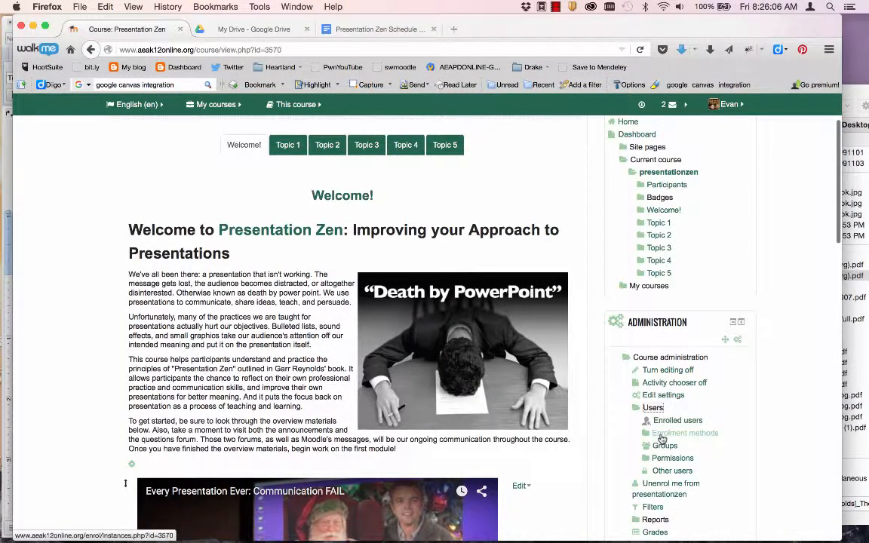
{"action": "left_click", "coordinate": [667, 433]}
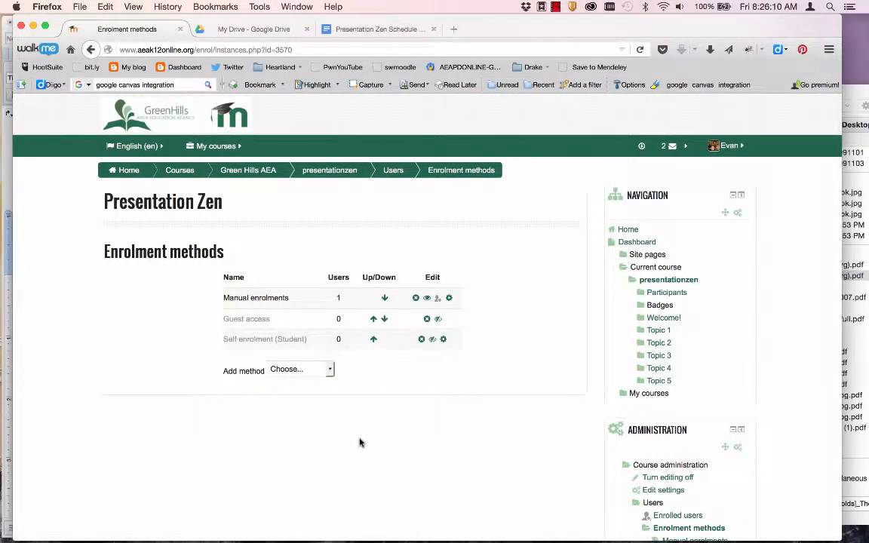
{"action": "left_click", "coordinate": [435, 302]}
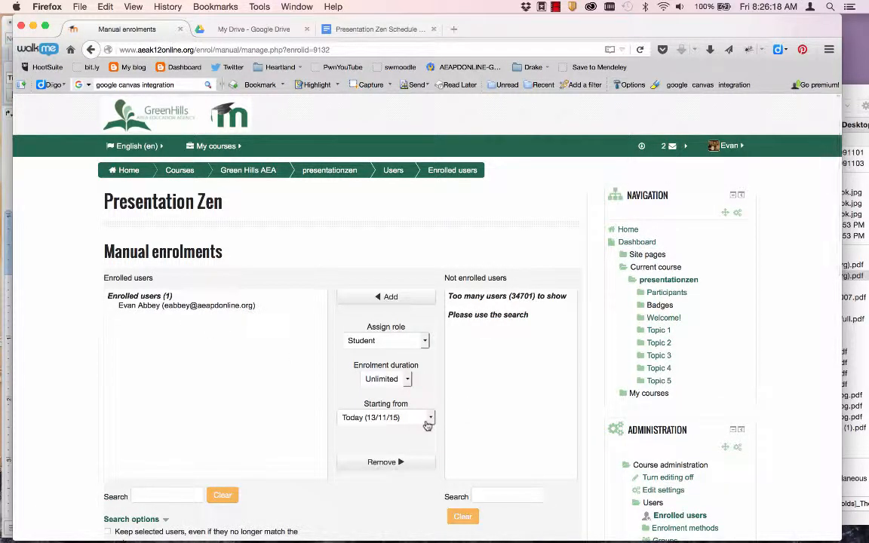
{"action": "key", "text": "super+Left"}
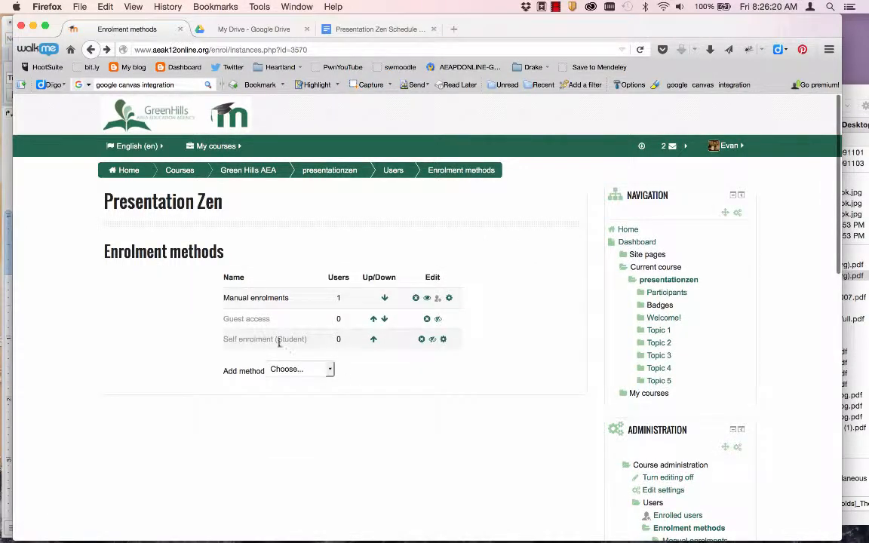
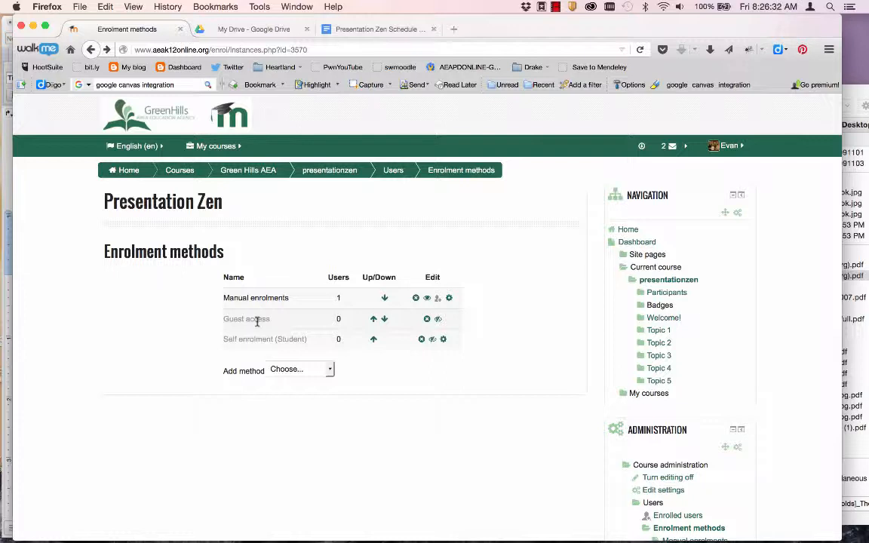
Step: Enable student self enrolment, clear its enrolment key and save the changes
{"action": "left_click", "coordinate": [432, 342]}
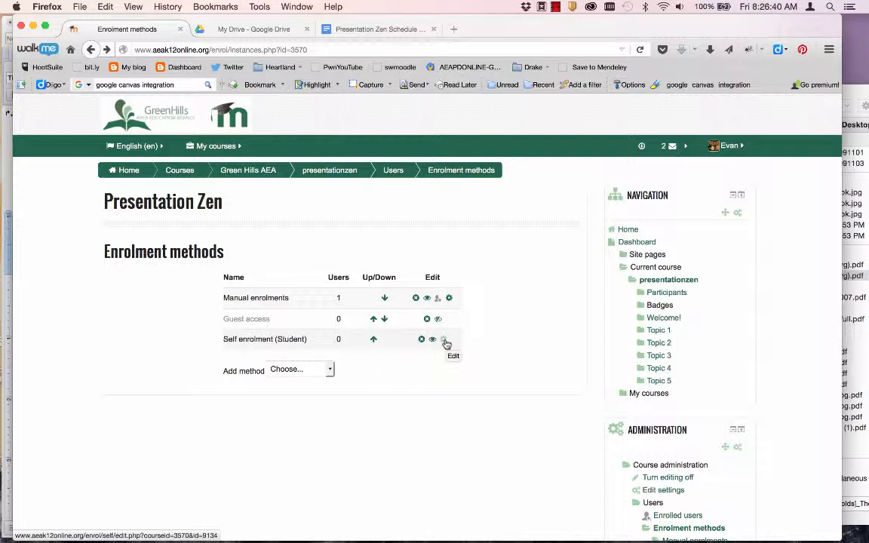
{"action": "left_click", "coordinate": [444, 340]}
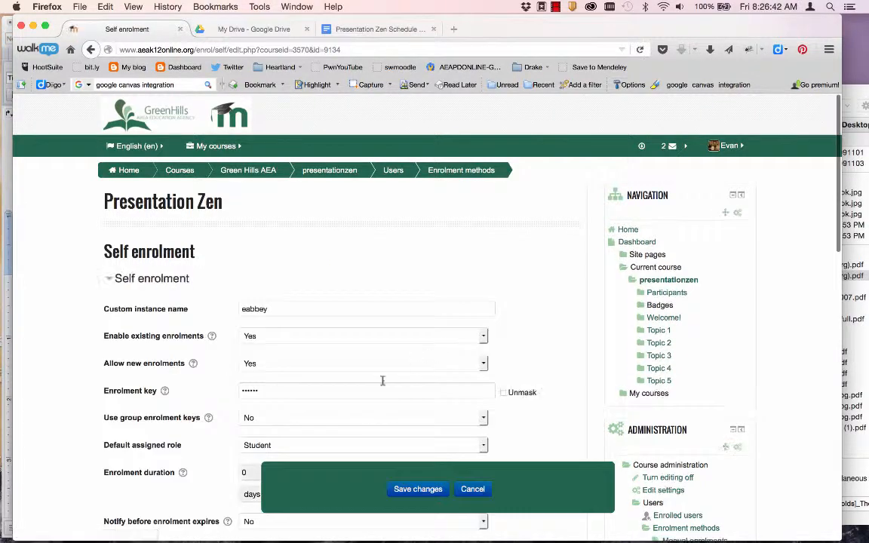
{"action": "left_click", "coordinate": [502, 393]}
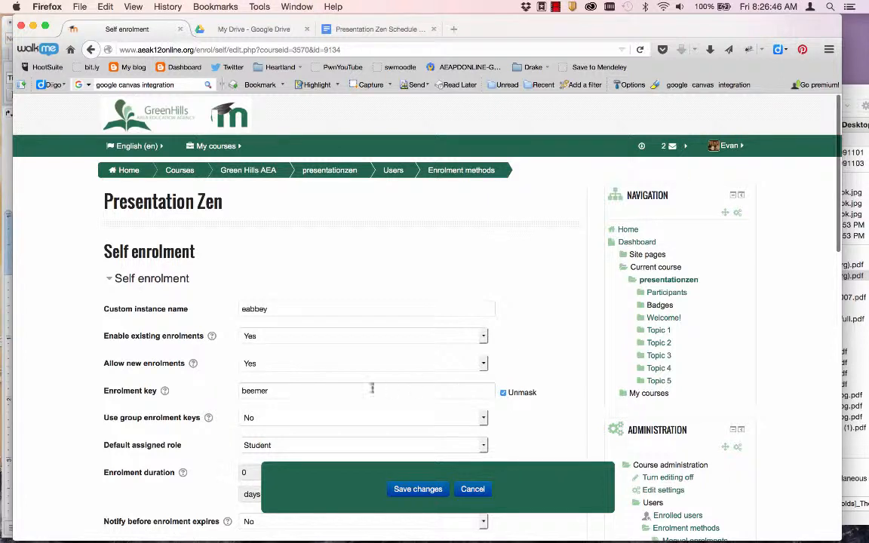
{"action": "double_click", "coordinate": [272, 392]}
{"action": "key", "text": "BackSpace"}
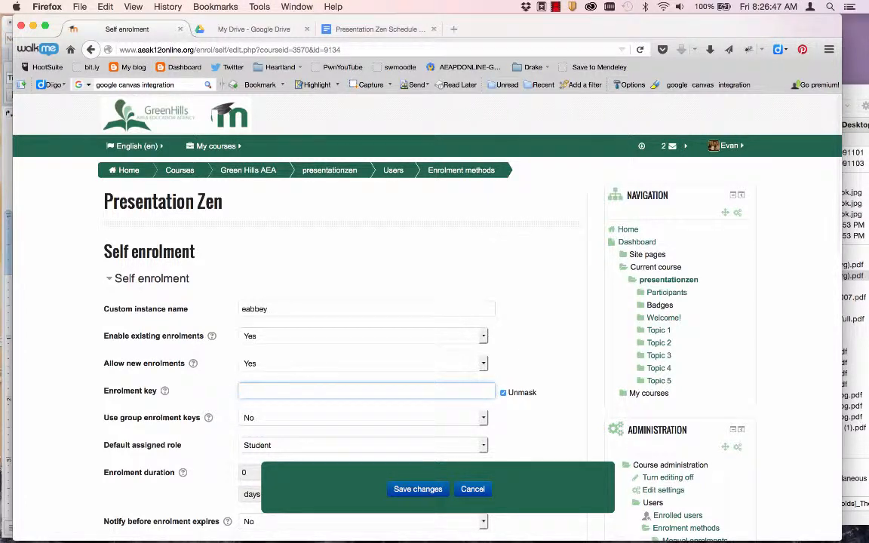
{"action": "left_click", "coordinate": [417, 490]}
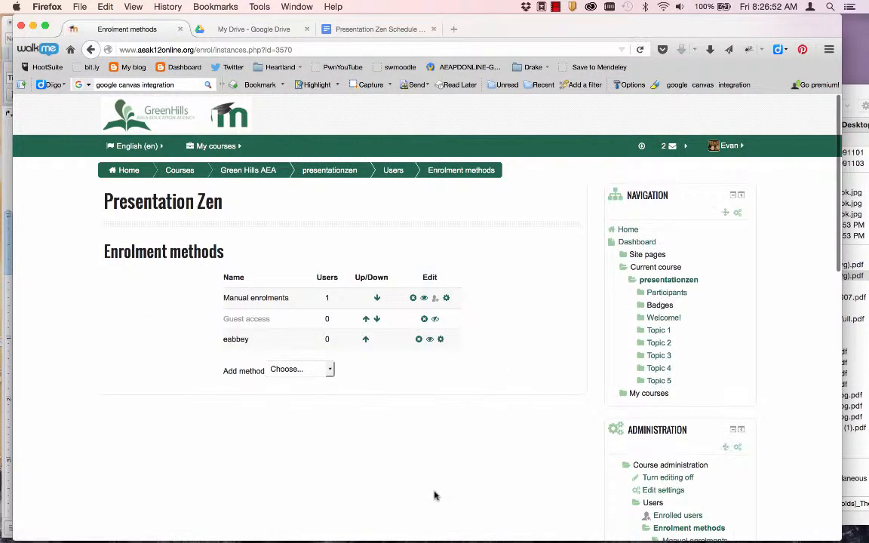
Step: Switch to Chrome, enroll the instructor account in Presentation Zen and look through the course's Welcome section
{"action": "key", "text": "super+Tab"}
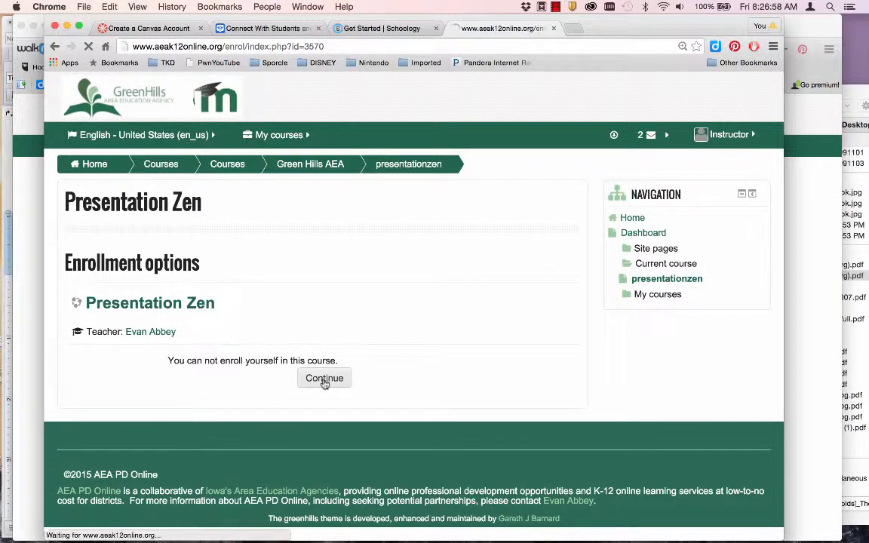
{"action": "left_click", "coordinate": [315, 480]}
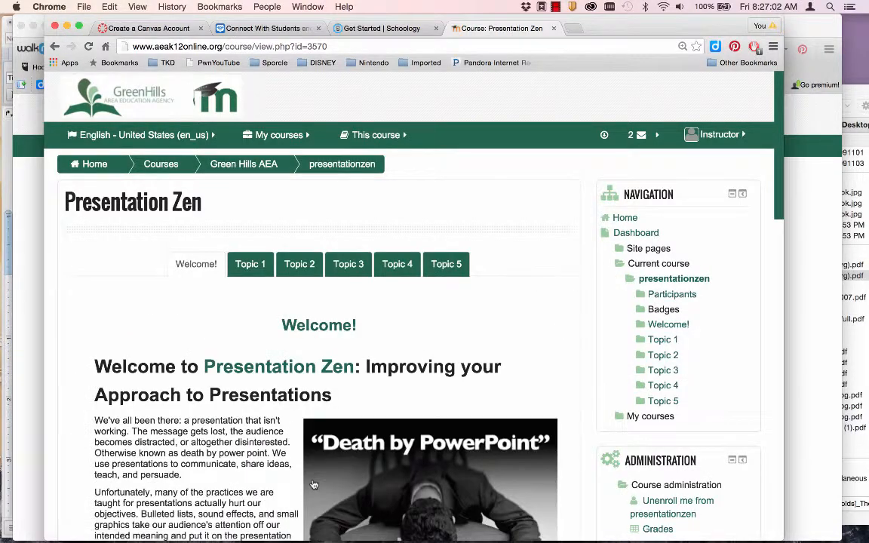
{"action": "scroll", "coordinate": [254, 481], "scroll_direction": "down", "scroll_amount": 15}
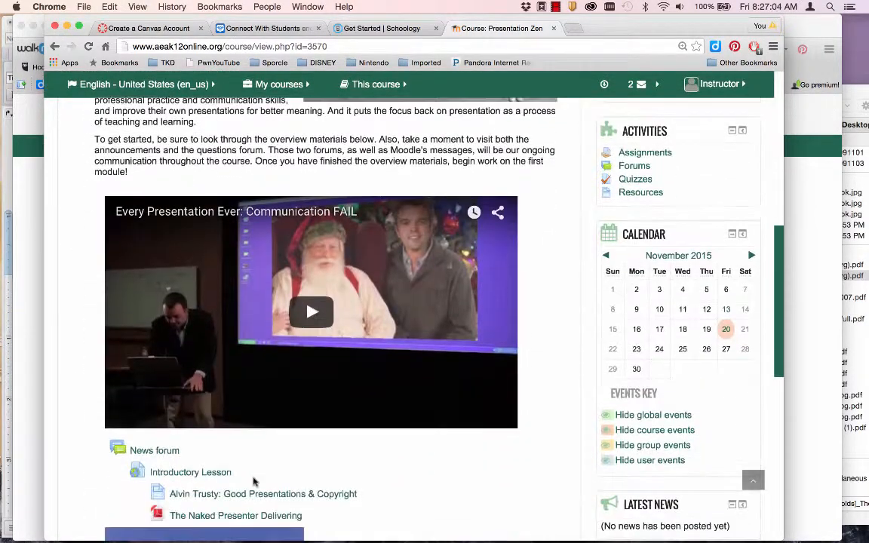
{"action": "scroll", "coordinate": [254, 481], "scroll_direction": "down", "scroll_amount": 8}
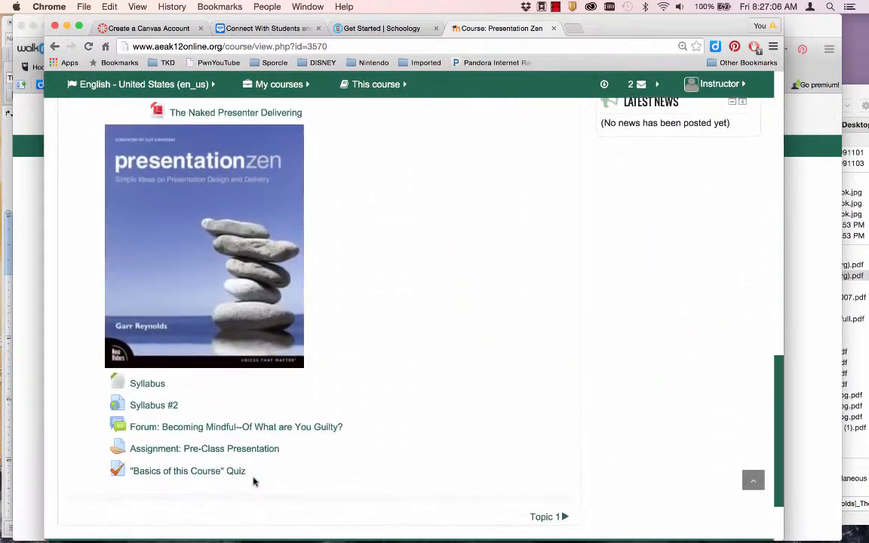
Step: Open the Instructor's Post discussion in the Becoming Mindful forum and write the reply "Here is my reply."
{"action": "left_click", "coordinate": [252, 430]}
{"action": "scroll", "coordinate": [252, 432], "scroll_direction": "down", "scroll_amount": 5}
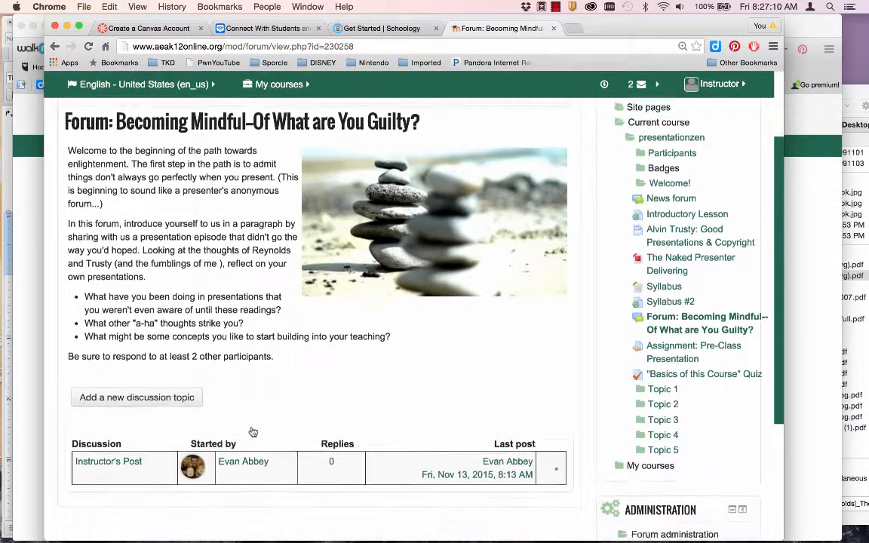
{"action": "left_click", "coordinate": [131, 445]}
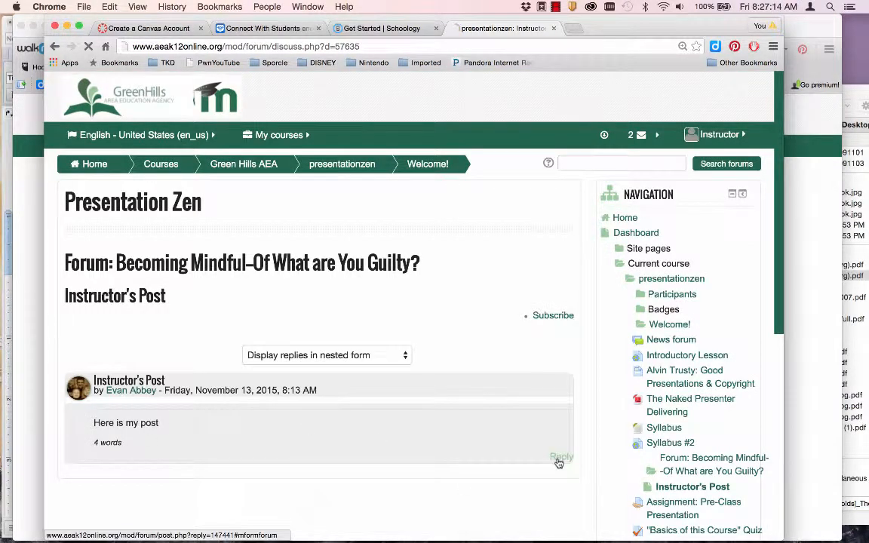
{"action": "scroll", "coordinate": [383, 458], "scroll_direction": "down", "scroll_amount": 3}
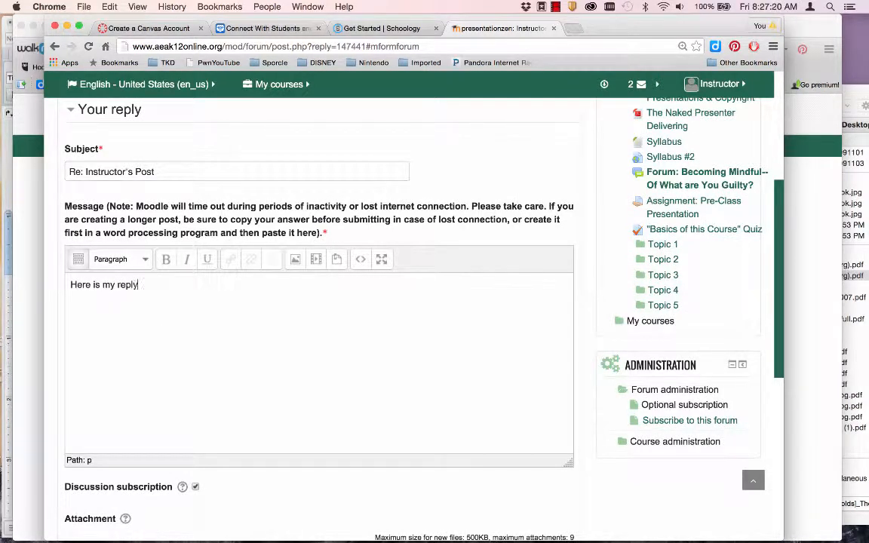
{"action": "scroll", "coordinate": [210, 382], "scroll_direction": "down", "scroll_amount": 5}
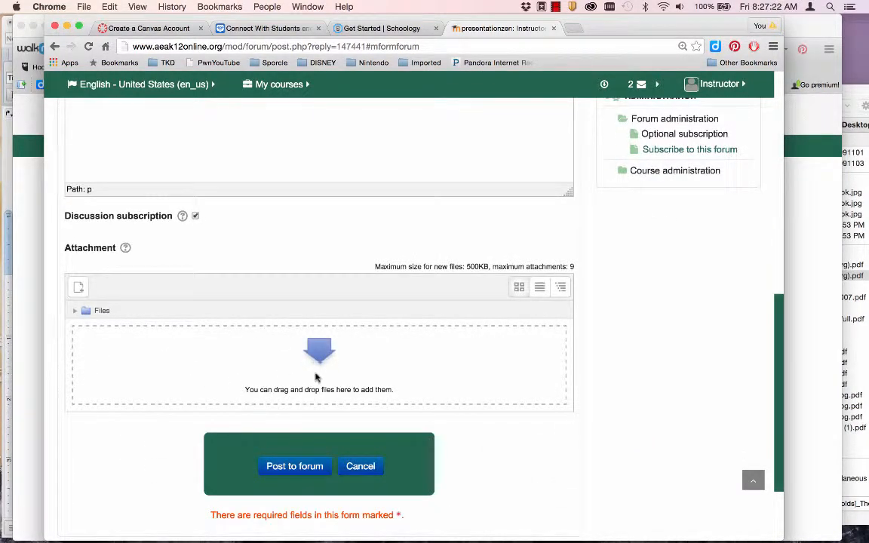
Step: Try to attach The Naked Presenter PDF from Finder to the forum reply
{"action": "left_click", "coordinate": [801, 276]}
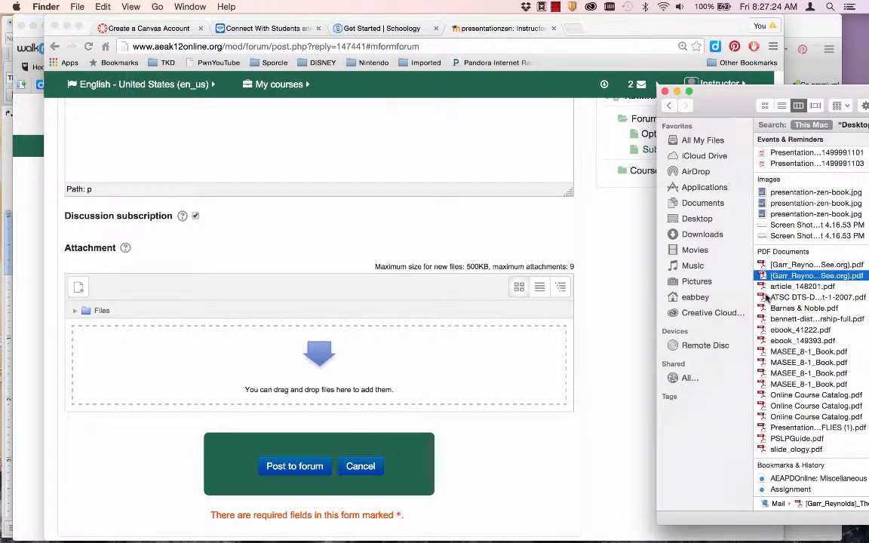
{"action": "left_click_drag", "start_coordinate": [801, 276], "coordinate": [475, 332]}
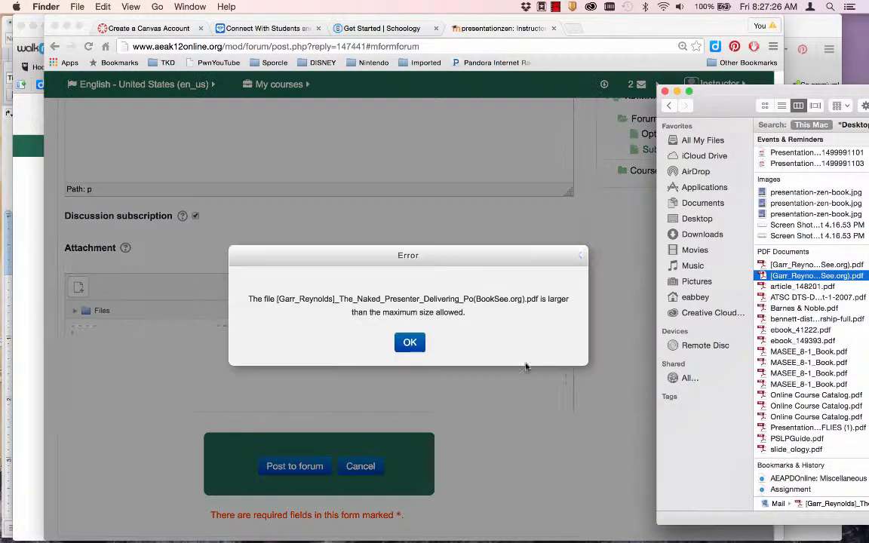
{"action": "left_click", "coordinate": [412, 344]}
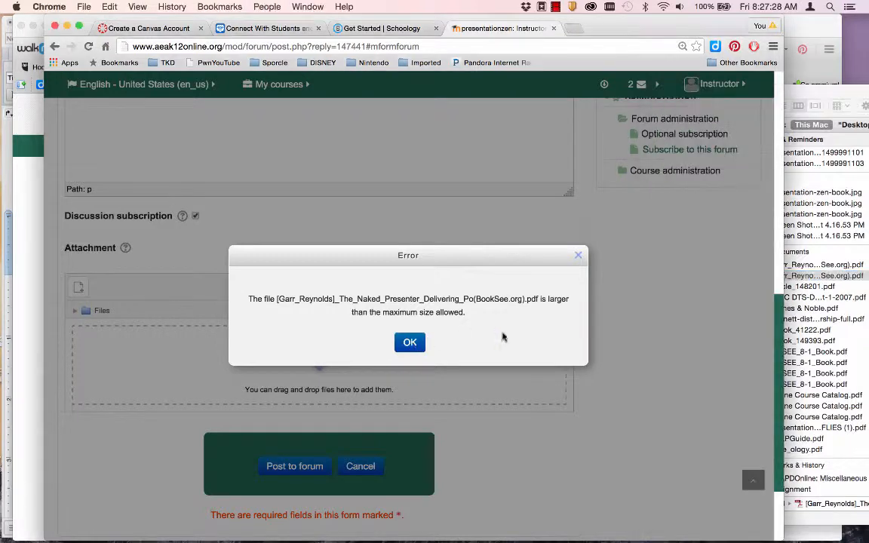
{"action": "left_click", "coordinate": [409, 343]}
Step: Attach article_148201.pdf from Finder to the reply and post it to the forum
{"action": "left_click", "coordinate": [799, 316]}
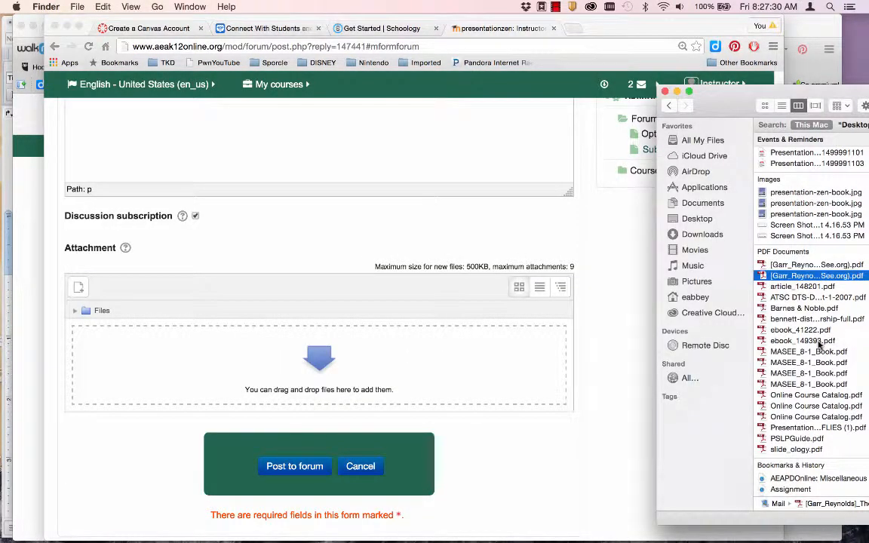
{"action": "left_click", "coordinate": [797, 299]}
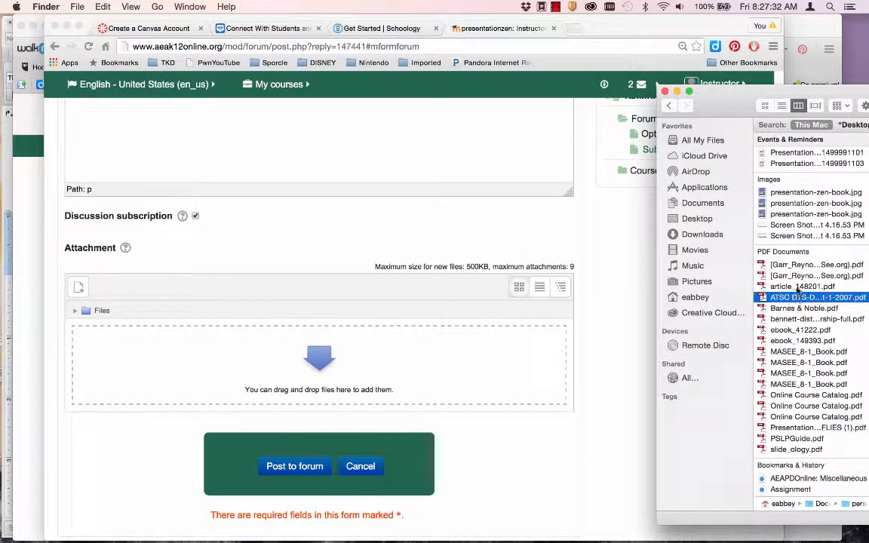
{"action": "left_click_drag", "start_coordinate": [801, 287], "coordinate": [444, 345]}
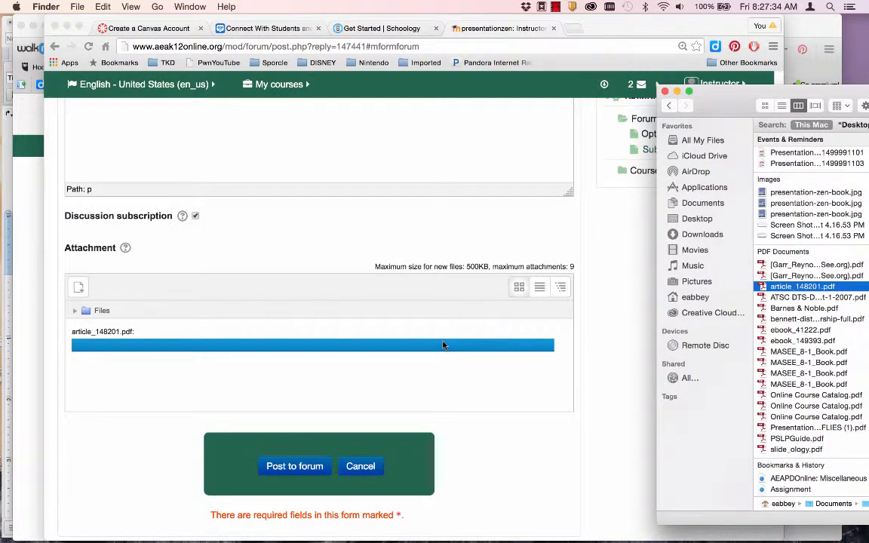
{"action": "left_click", "coordinate": [236, 464]}
{"action": "left_click", "coordinate": [293, 477]}
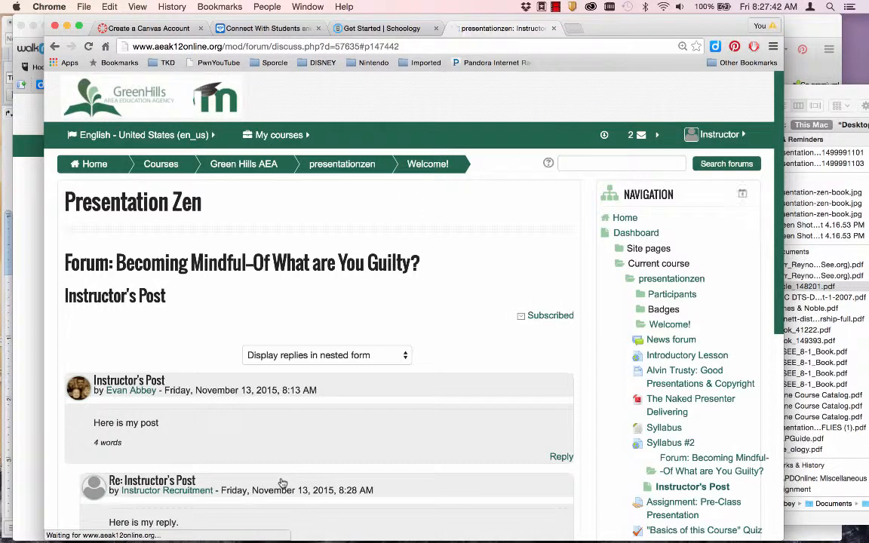
Step: Return to the course's Welcome section, open the Pre-Class Presentation assignment and start adding a submission
{"action": "scroll", "coordinate": [282, 482], "scroll_direction": "up", "scroll_amount": 5}
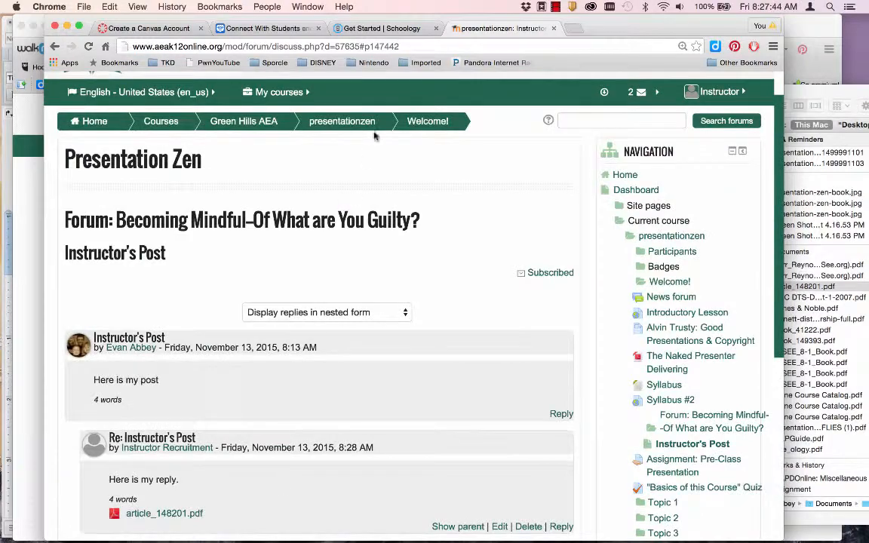
{"action": "left_click", "coordinate": [413, 120]}
{"action": "scroll", "coordinate": [301, 328], "scroll_direction": "down", "scroll_amount": 10}
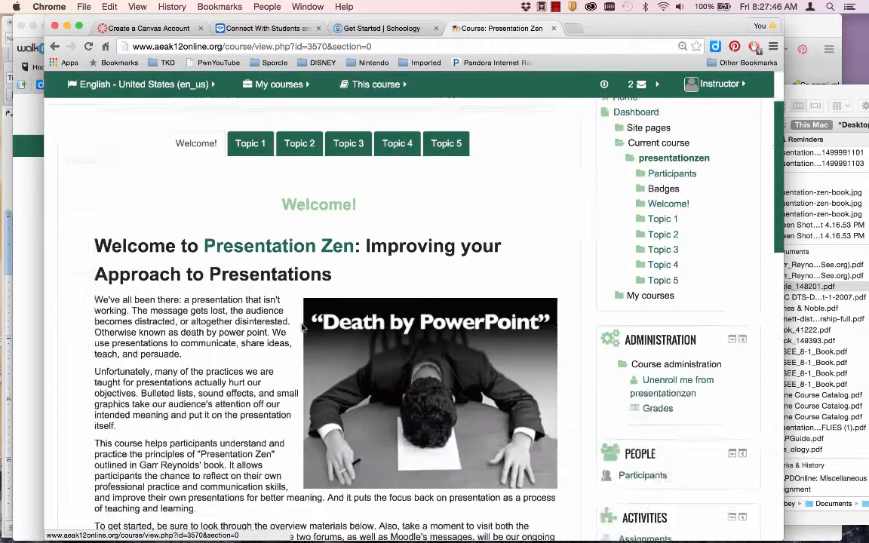
{"action": "scroll", "coordinate": [302, 328], "scroll_direction": "down", "scroll_amount": 8}
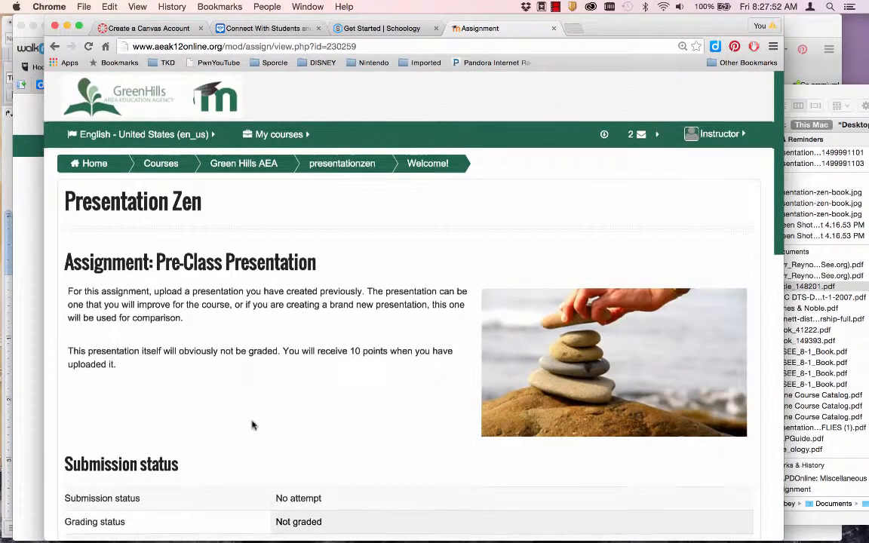
{"action": "scroll", "coordinate": [251, 422], "scroll_direction": "down", "scroll_amount": 5}
{"action": "left_click", "coordinate": [394, 267]}
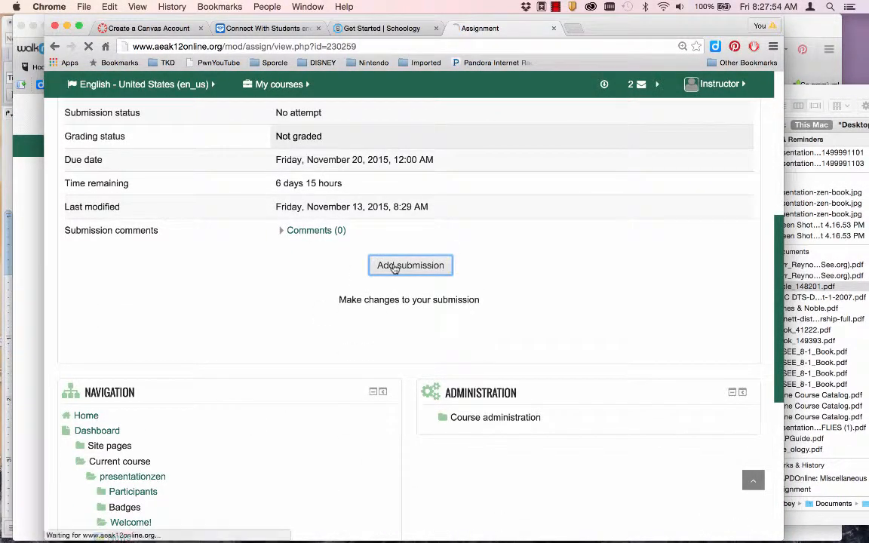
Step: Attach article_148201.pdf from Finder to the Pre-Class Presentation assignment's file submissions
{"action": "scroll", "coordinate": [347, 331], "scroll_direction": "down", "scroll_amount": 3}
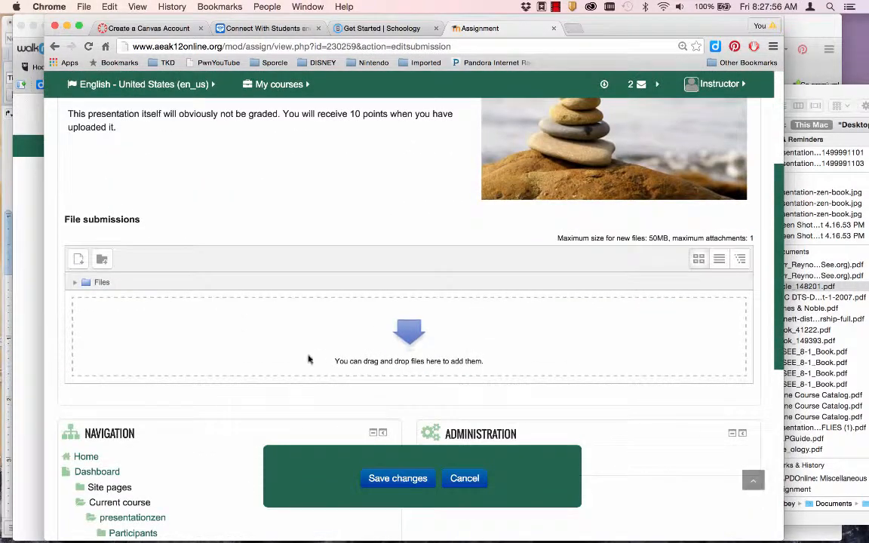
{"action": "left_click", "coordinate": [815, 308]}
{"action": "left_click_drag", "start_coordinate": [803, 288], "coordinate": [381, 383]}
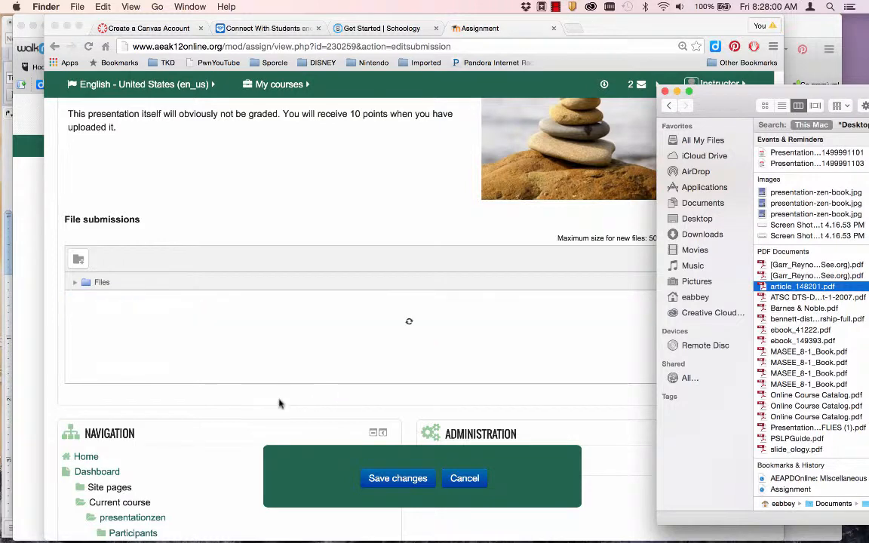
{"action": "left_click", "coordinate": [278, 403]}
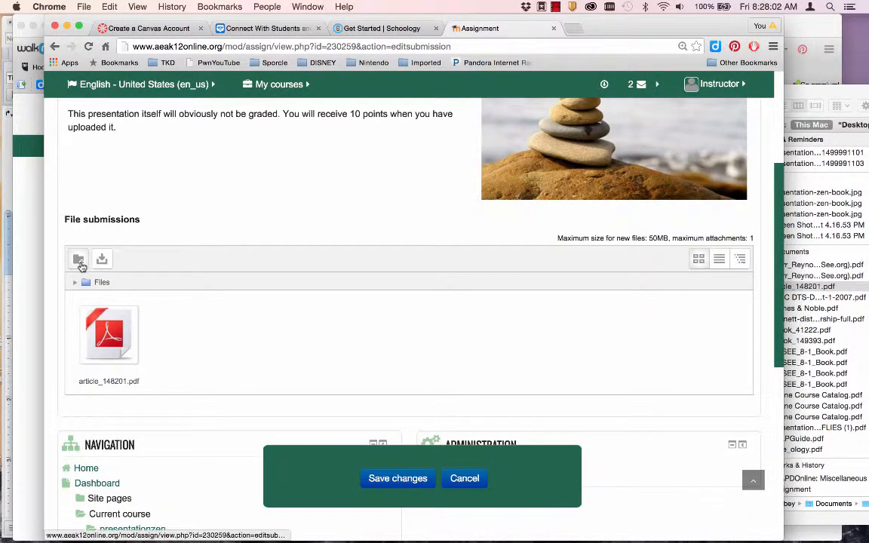
Step: Check the new folder option without creating one, and delete article_148201.pdf from the assignment submission
{"action": "left_click", "coordinate": [78, 259]}
{"action": "left_click", "coordinate": [447, 345]}
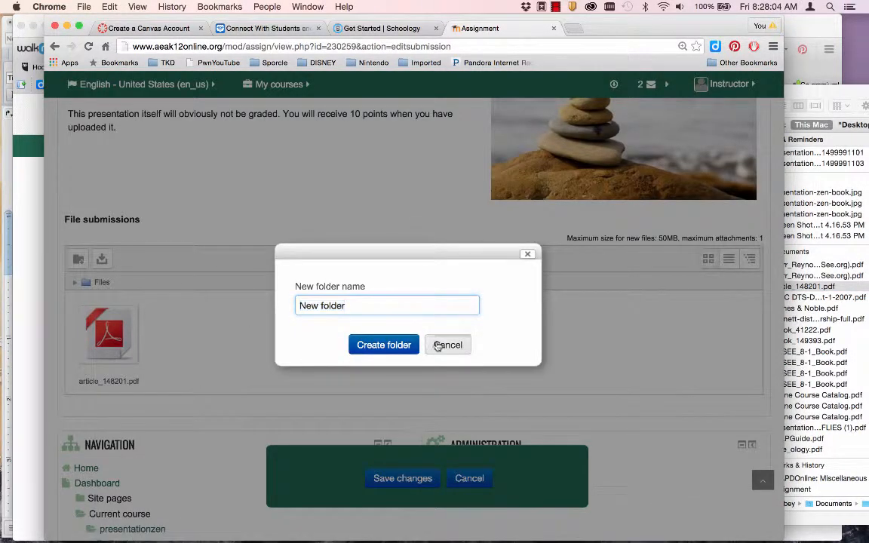
{"action": "left_click", "coordinate": [101, 328]}
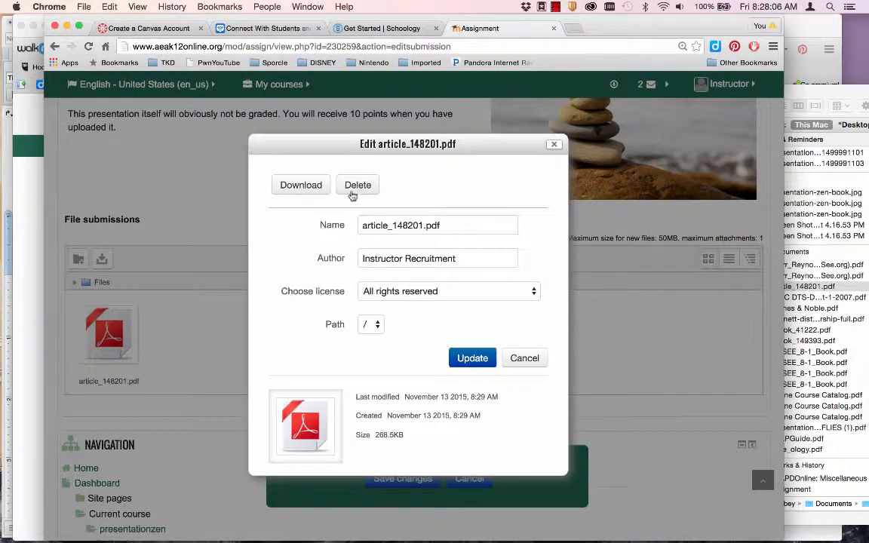
{"action": "left_click", "coordinate": [351, 185]}
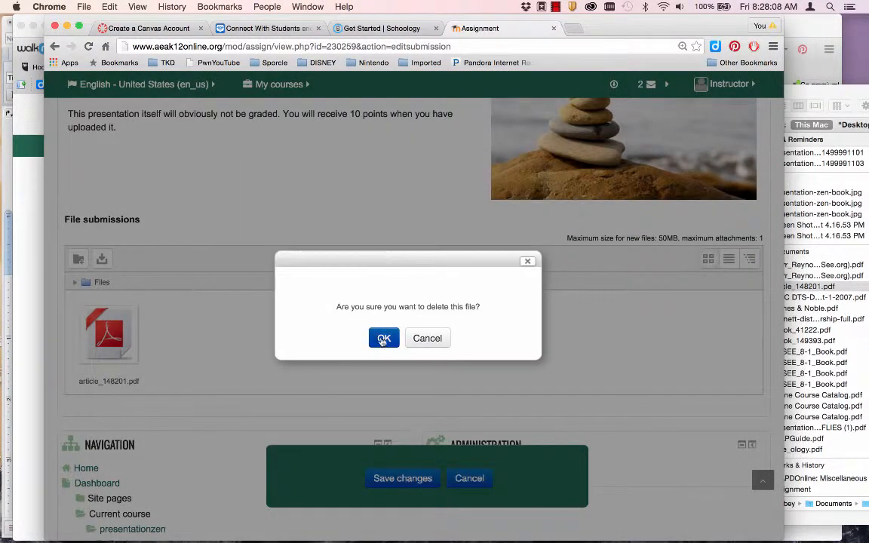
{"action": "left_click", "coordinate": [384, 336]}
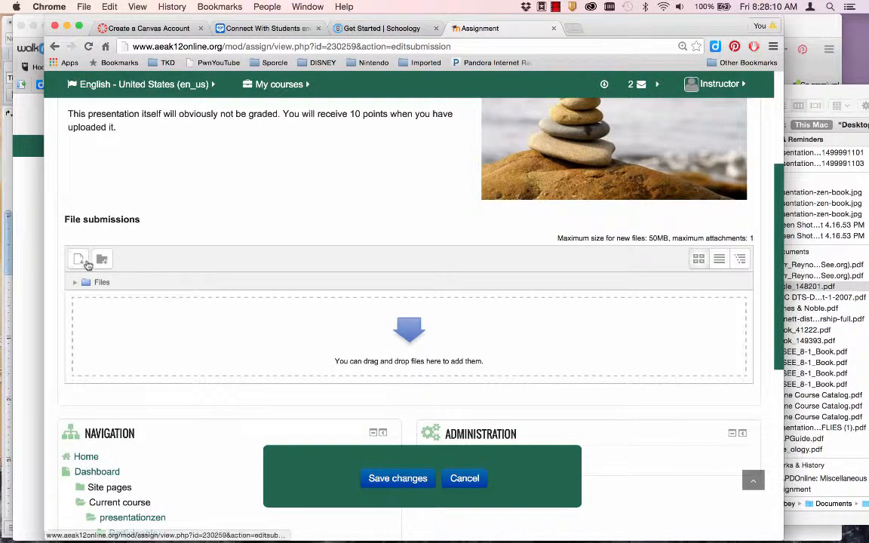
Step: Start adding a submission file from Google Drive, logging in to the Google account and granting access
{"action": "left_click", "coordinate": [79, 261]}
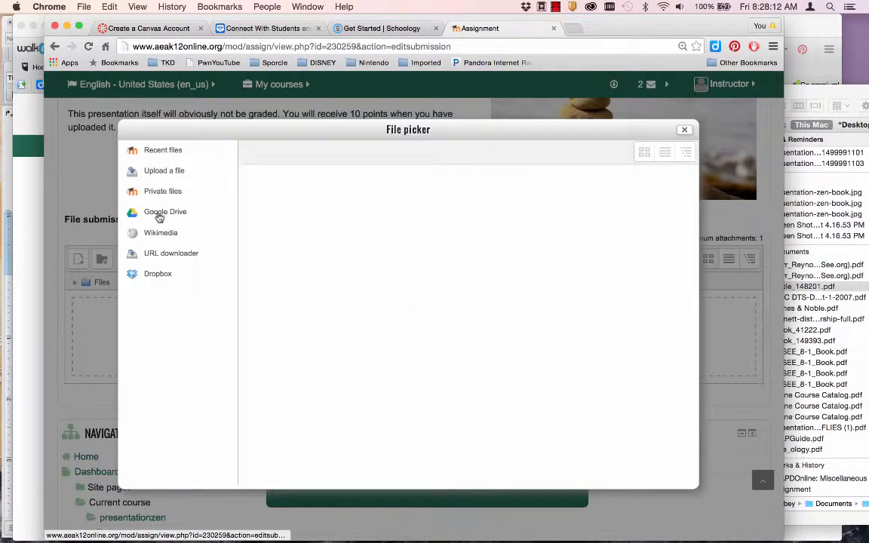
{"action": "left_click", "coordinate": [159, 217]}
{"action": "left_click", "coordinate": [460, 312]}
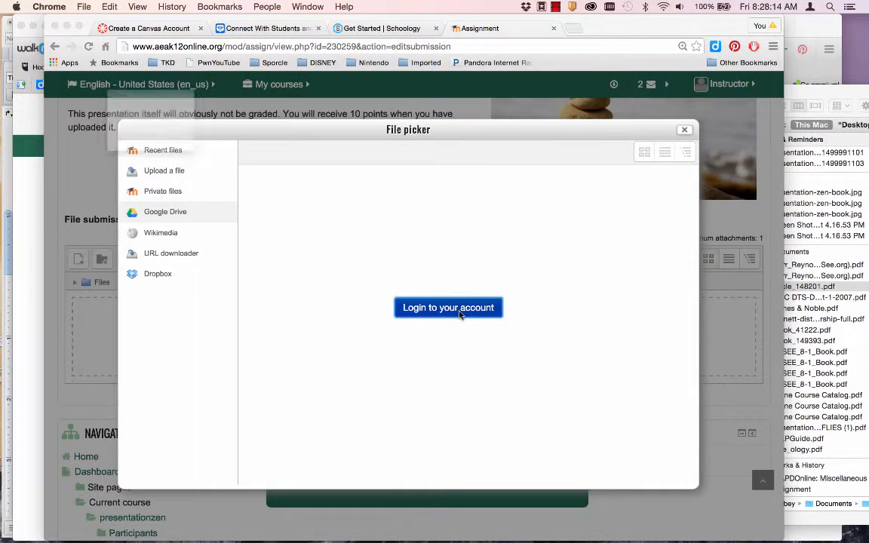
{"action": "left_click_drag", "start_coordinate": [226, 26], "coordinate": [380, 104]}
{"action": "left_click_drag", "start_coordinate": [452, 305], "coordinate": [633, 468]}
{"action": "left_click", "coordinate": [407, 409]}
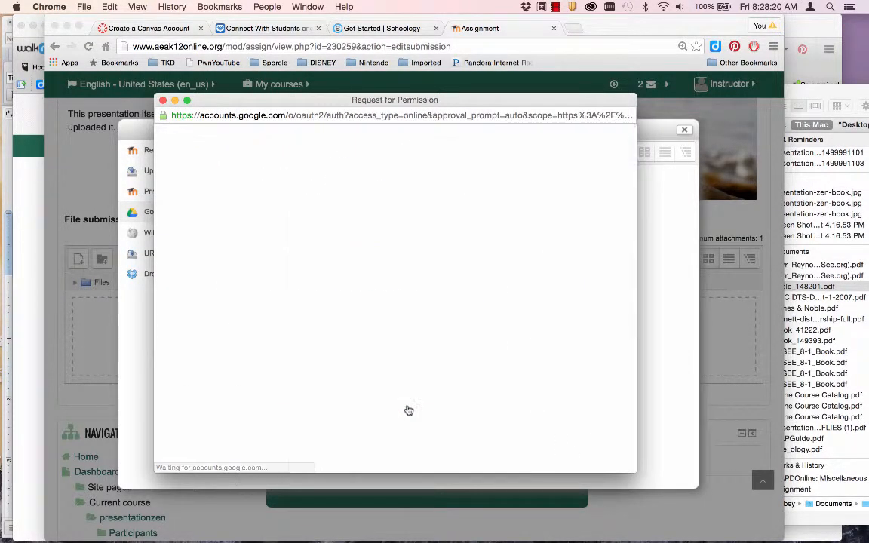
{"action": "left_click", "coordinate": [499, 317]}
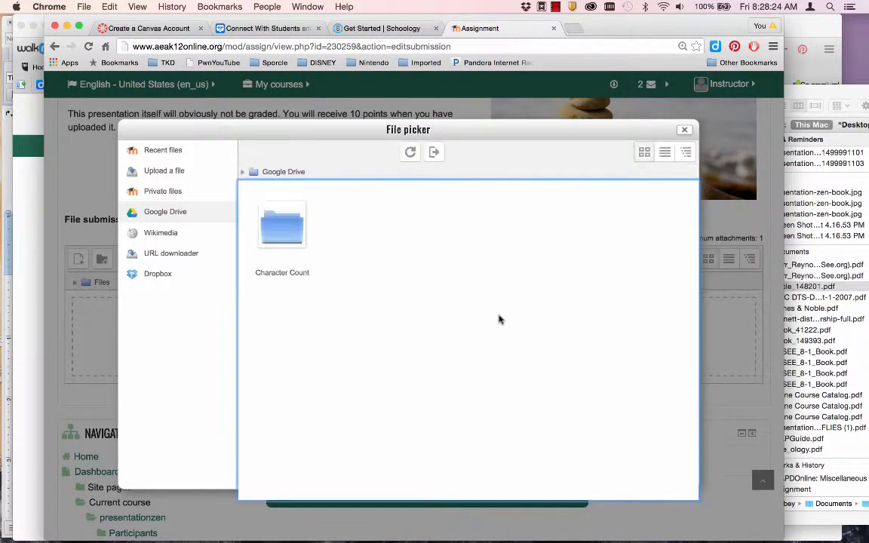
Step: Add the TOOLS_5-1-1b PeersPrs Integrity checklist from the Google Drive folder Character Count Handouts and save the assignment submission
{"action": "left_click", "coordinate": [291, 228]}
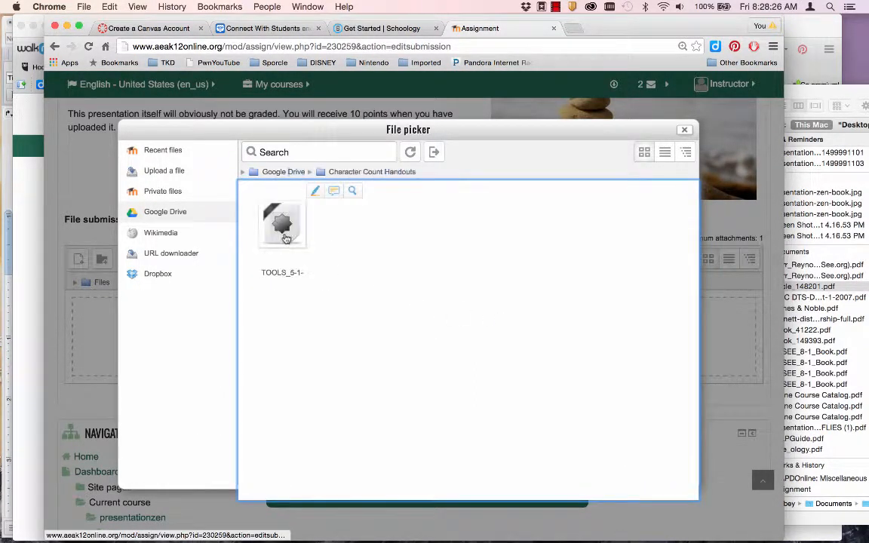
{"action": "left_click", "coordinate": [282, 236]}
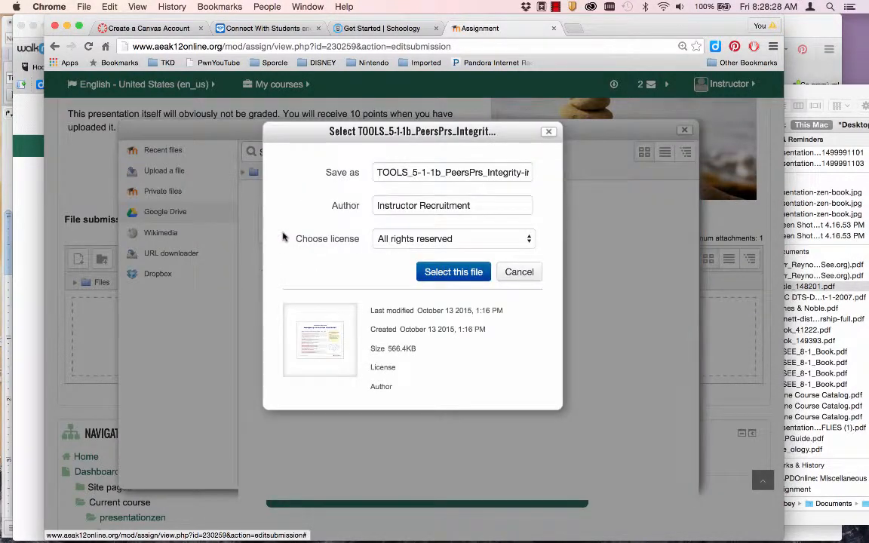
{"action": "left_click", "coordinate": [443, 273]}
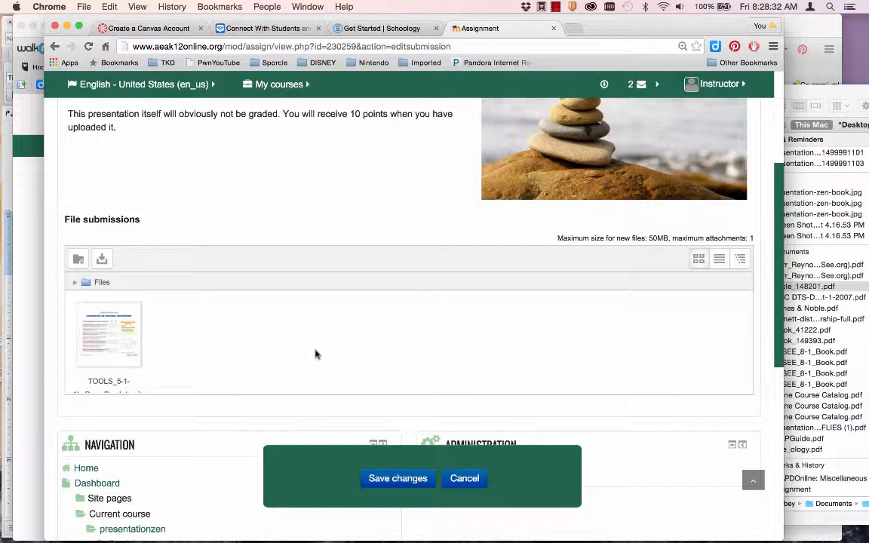
{"action": "scroll", "coordinate": [258, 413], "scroll_direction": "down", "scroll_amount": 3}
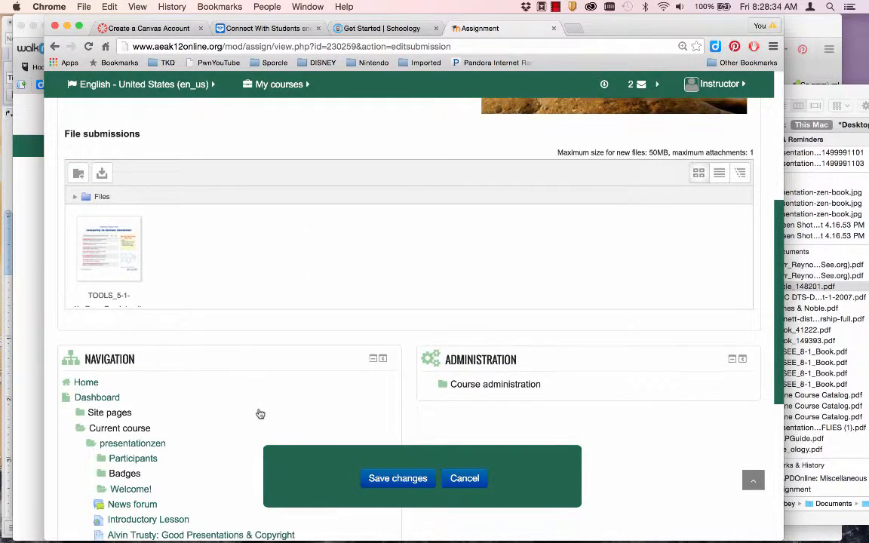
{"action": "left_click", "coordinate": [406, 482]}
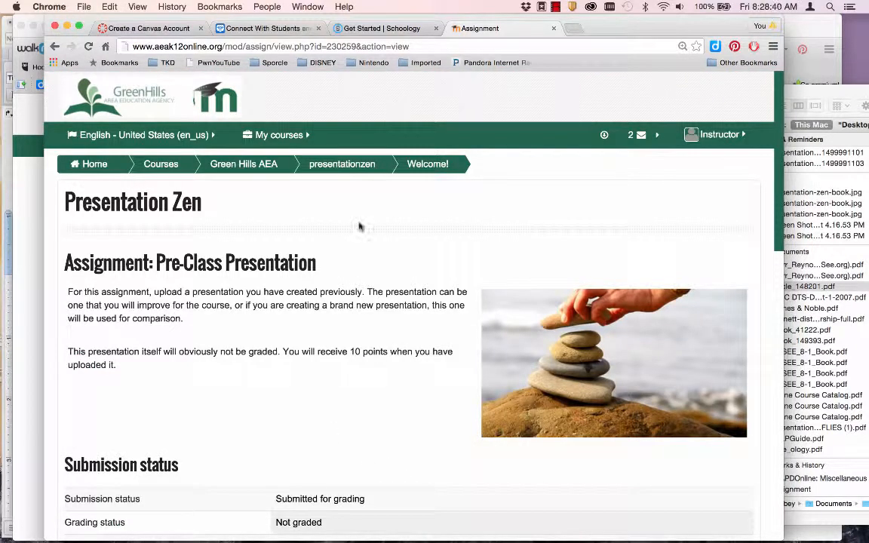
Step: Return to the Welcome section, open the "Basics of this Course" Quiz and start an attempt with the quiz password
{"action": "left_click", "coordinate": [427, 165]}
{"action": "scroll", "coordinate": [249, 377], "scroll_direction": "down", "scroll_amount": 15}
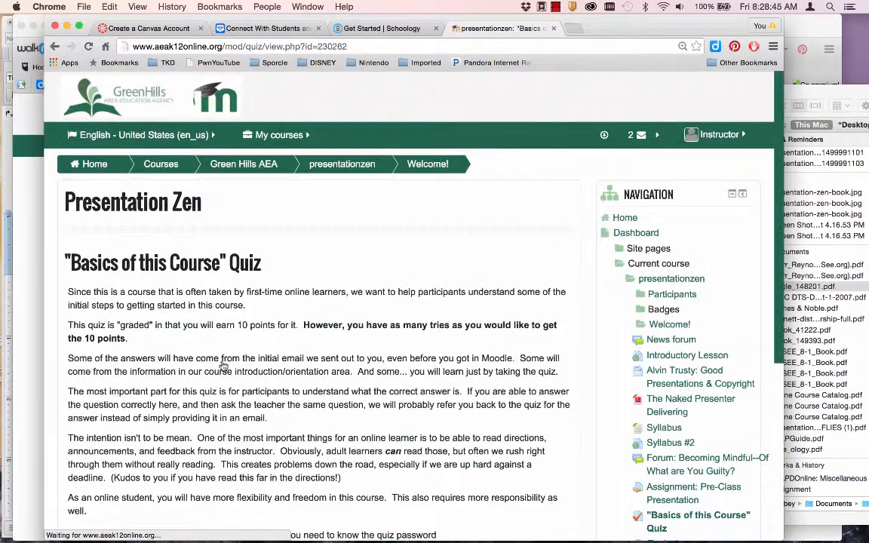
{"action": "scroll", "coordinate": [221, 363], "scroll_direction": "down", "scroll_amount": 10}
{"action": "left_click", "coordinate": [300, 292]}
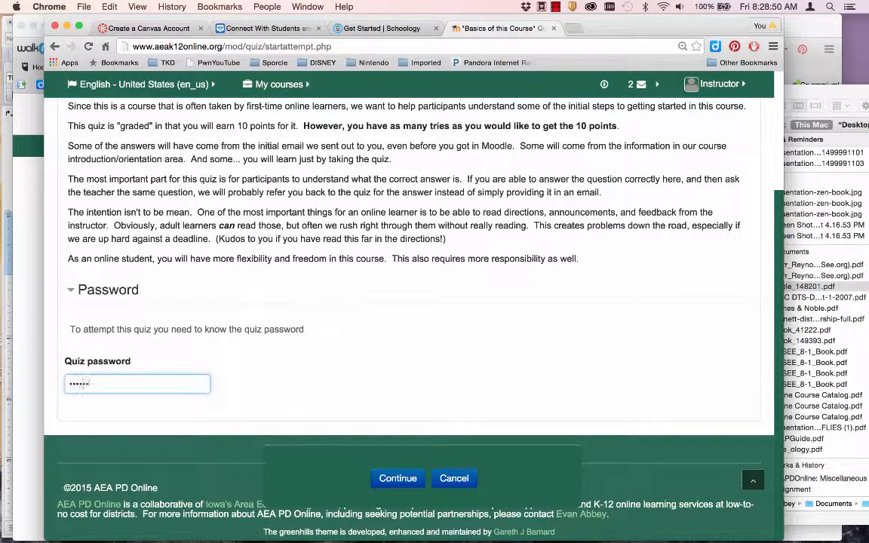
{"action": "key", "text": "Return"}
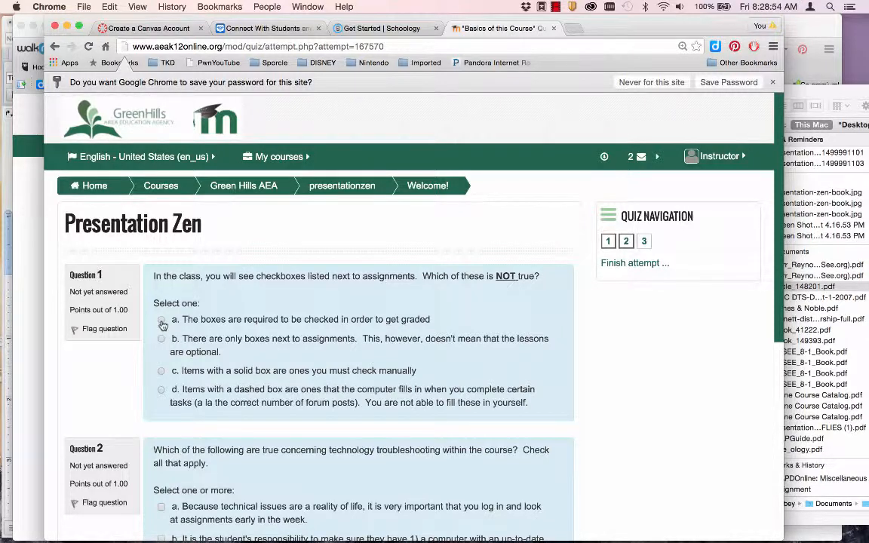
Step: Answer question 1 with a, question 2 with b, c and d, and question 3 with True, and submit the quiz attempt
{"action": "scroll", "coordinate": [210, 425], "scroll_direction": "down", "scroll_amount": 5}
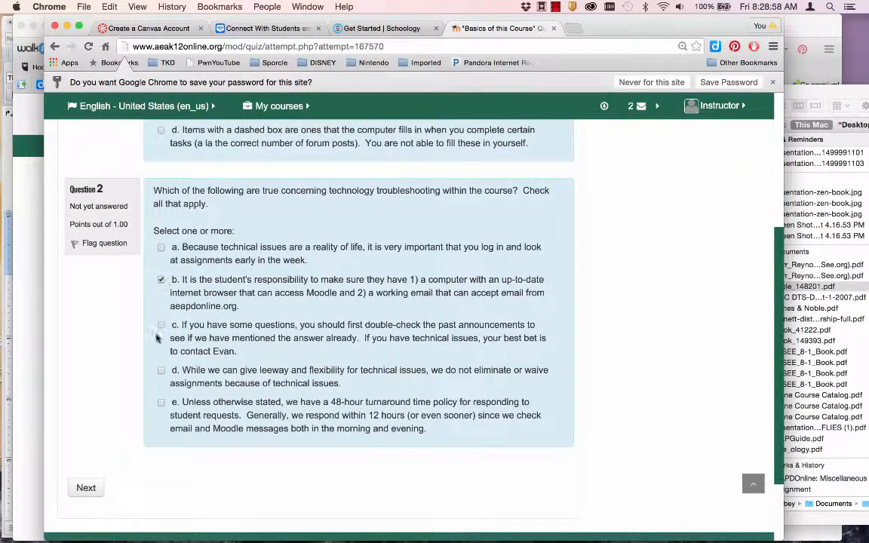
{"action": "left_click", "coordinate": [85, 487]}
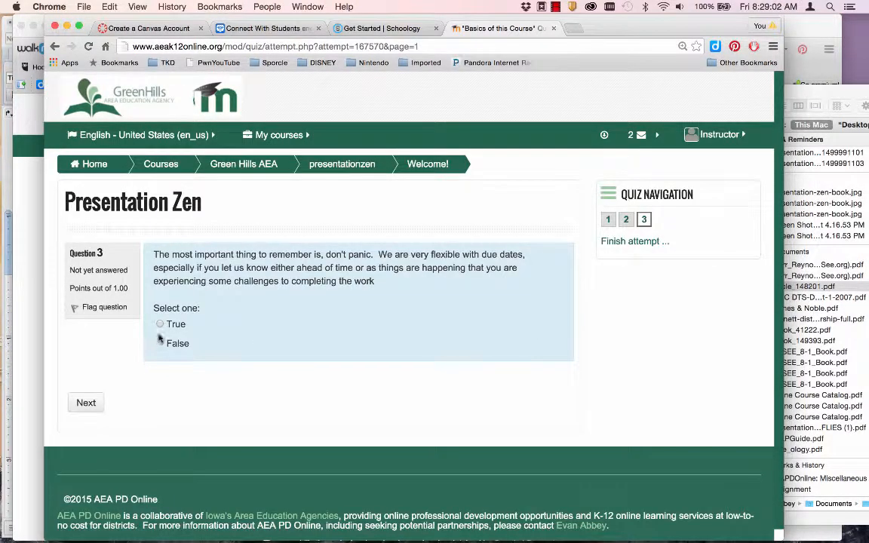
{"action": "left_click", "coordinate": [160, 324]}
{"action": "left_click", "coordinate": [86, 402]}
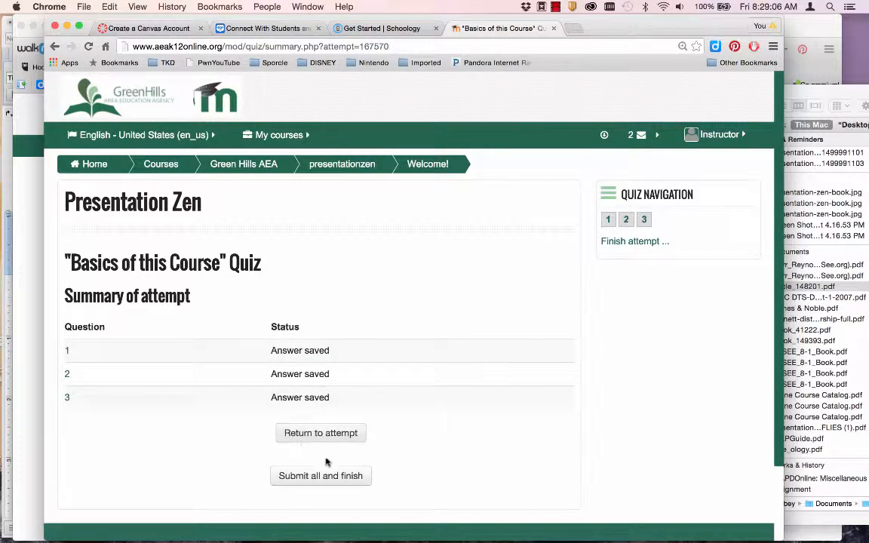
{"action": "left_click", "coordinate": [312, 475]}
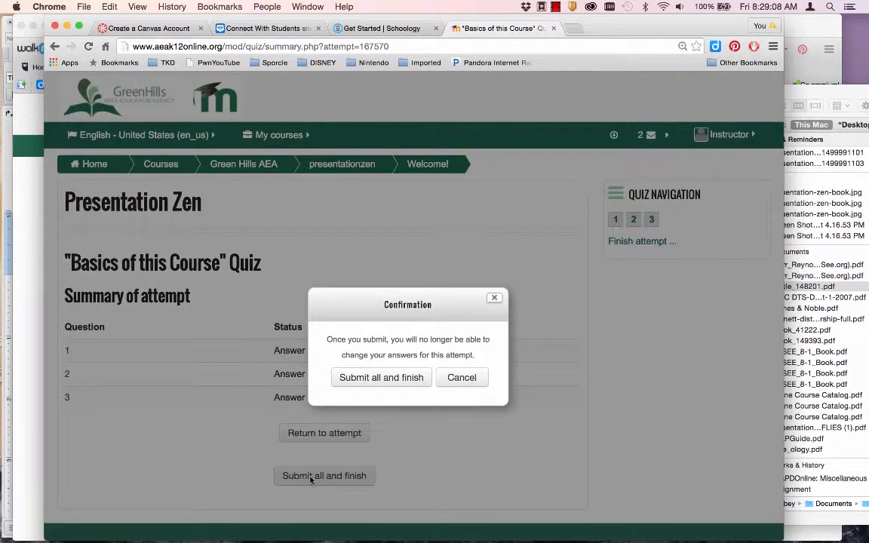
{"action": "left_click", "coordinate": [378, 377]}
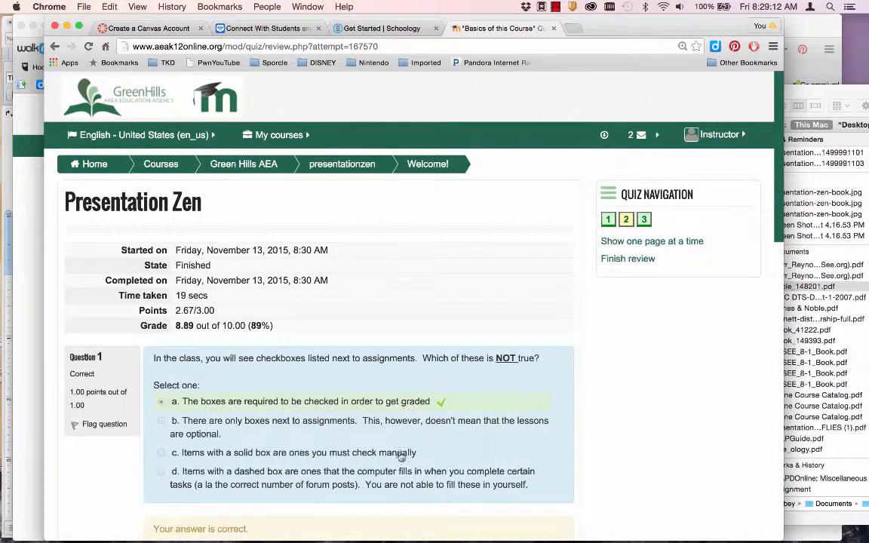
Step: Review the submitted quiz attempt's grade, marked answers and feedback for each question
{"action": "scroll", "coordinate": [400, 456], "scroll_direction": "down", "scroll_amount": 10}
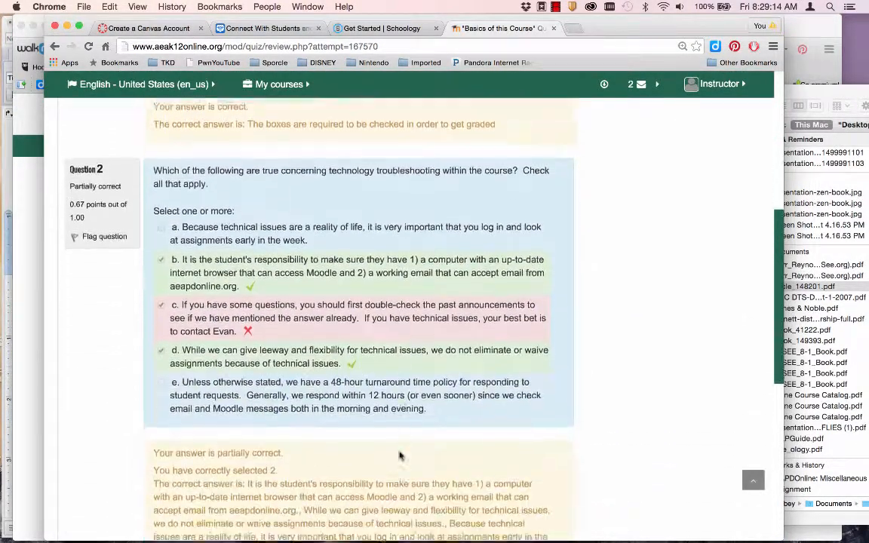
{"action": "scroll", "coordinate": [400, 456], "scroll_direction": "down", "scroll_amount": 7}
{"action": "scroll", "coordinate": [399, 457], "scroll_direction": "up", "scroll_amount": 8}
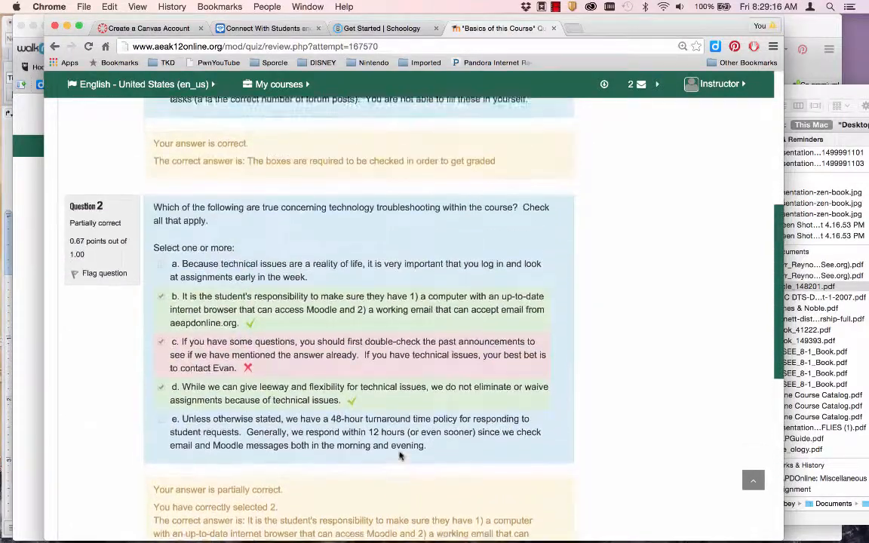
{"action": "scroll", "coordinate": [399, 456], "scroll_direction": "up", "scroll_amount": 4}
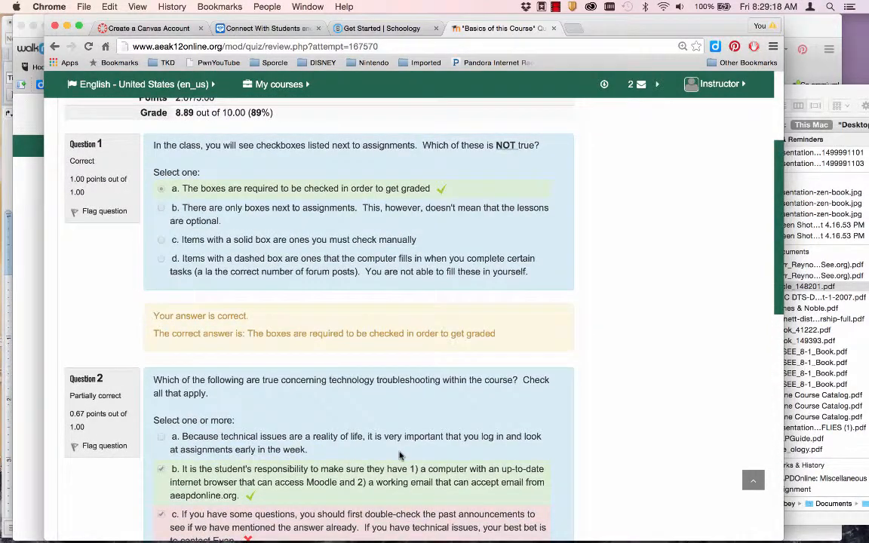
{"action": "scroll", "coordinate": [400, 457], "scroll_direction": "up", "scroll_amount": 5}
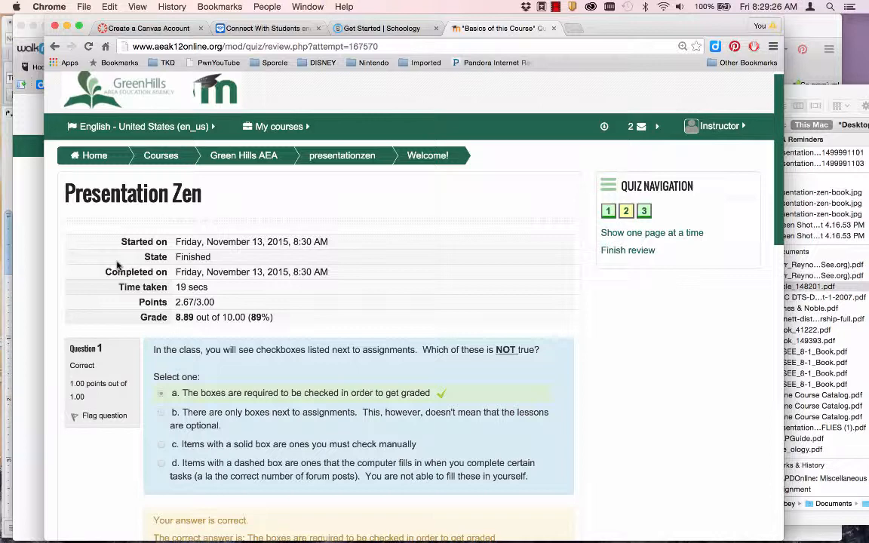
Step: Switch to Firefox, return to the presentationzen course and open the Pre-Class Presentation assignment's list of all submissions for grading
{"action": "left_click", "coordinate": [30, 247]}
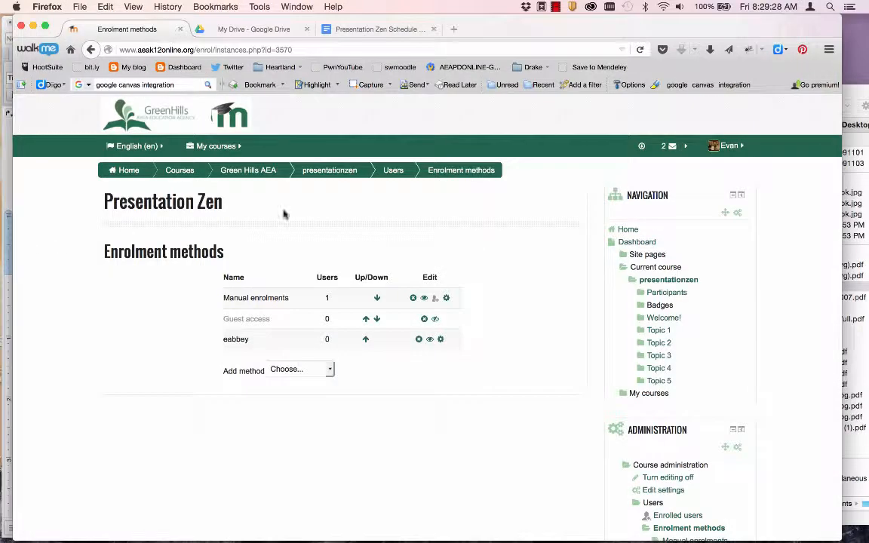
{"action": "left_click", "coordinate": [340, 172]}
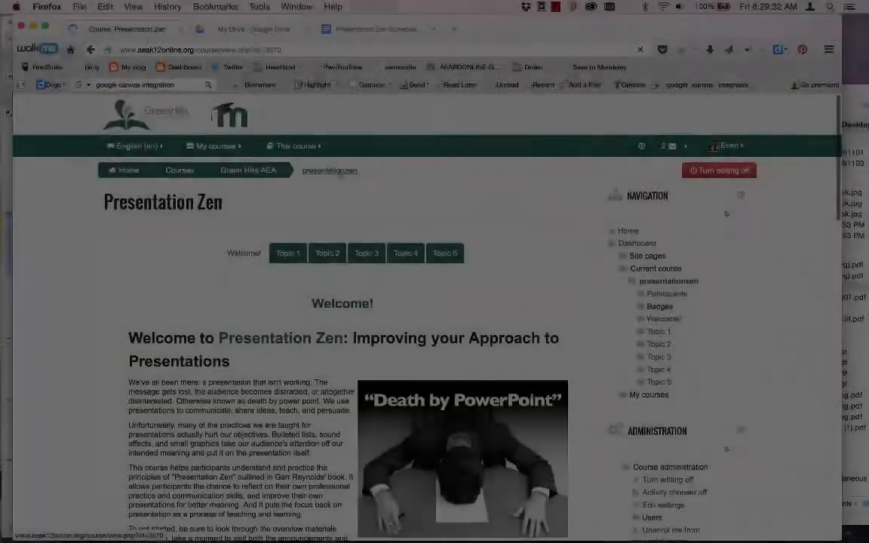
{"action": "scroll", "coordinate": [259, 450], "scroll_direction": "down", "scroll_amount": 15}
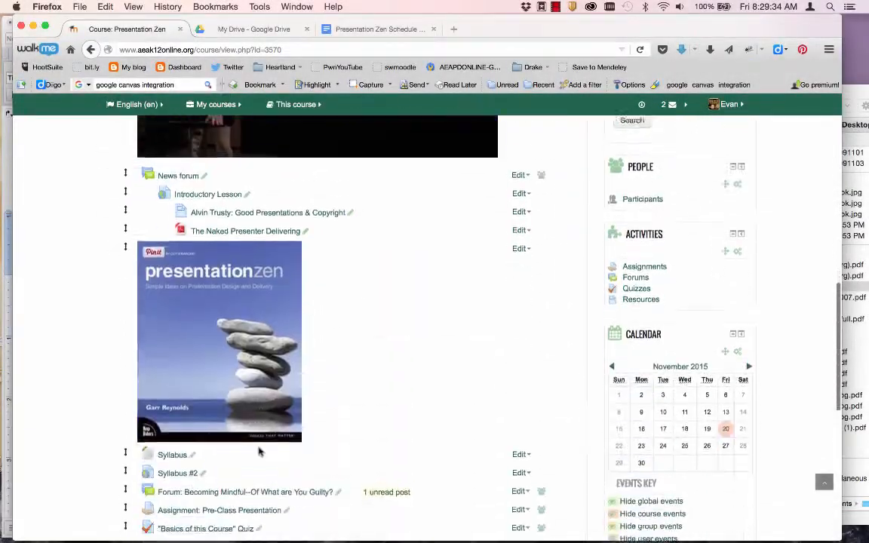
{"action": "scroll", "coordinate": [259, 450], "scroll_direction": "down", "scroll_amount": 1}
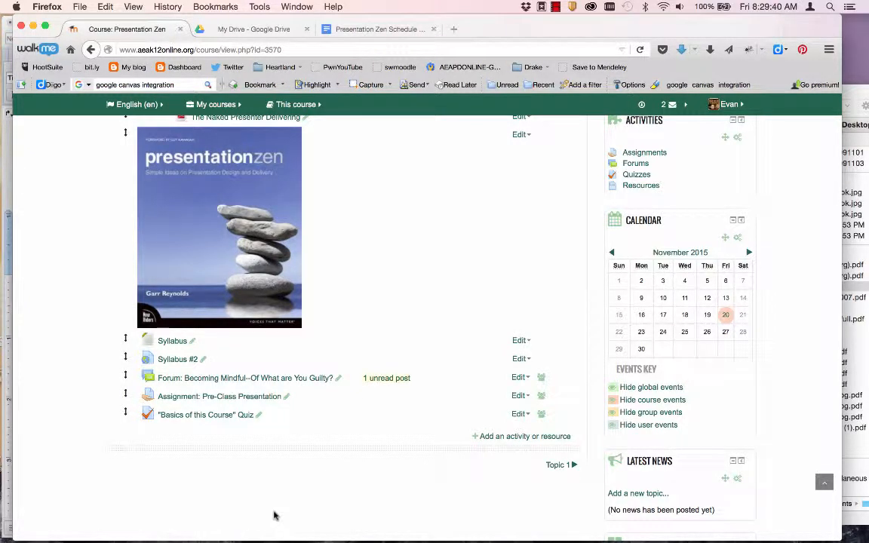
{"action": "left_click", "coordinate": [255, 399]}
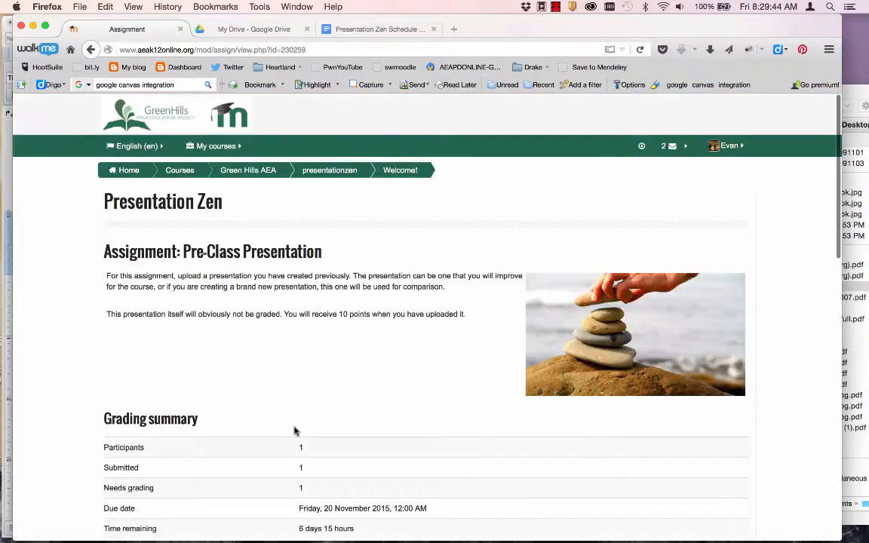
{"action": "scroll", "coordinate": [295, 430], "scroll_direction": "down", "scroll_amount": 5}
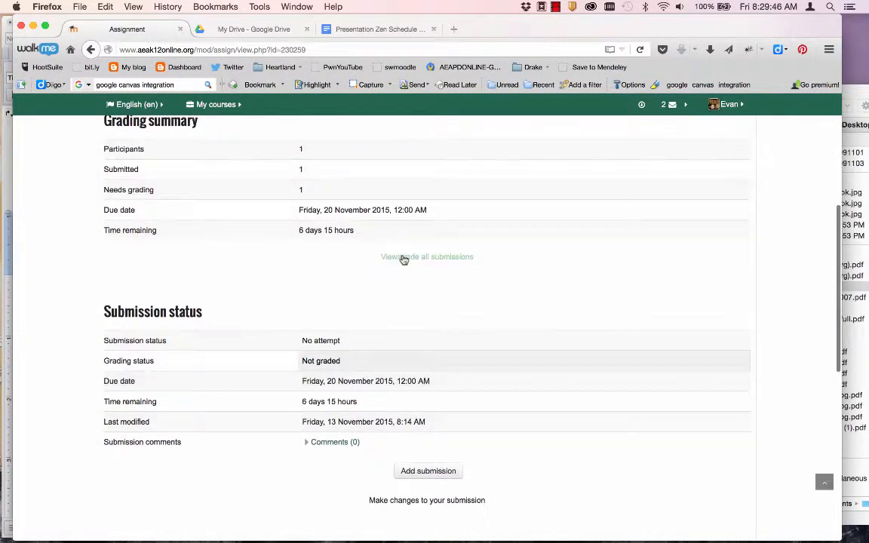
{"action": "left_click", "coordinate": [404, 259]}
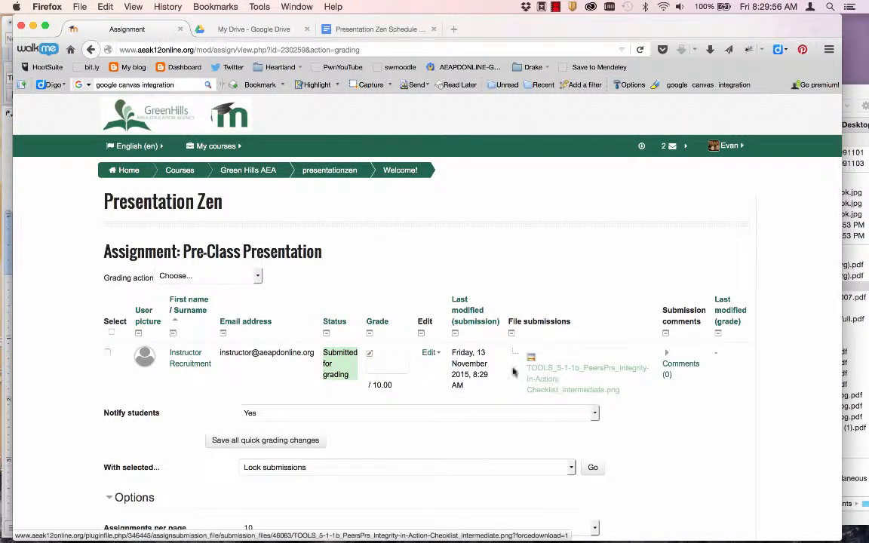
Step: Open the student submission's grading page, examine the grade, feedback comments and PoodLL recording fields, and return to the submissions list
{"action": "left_click", "coordinate": [429, 352]}
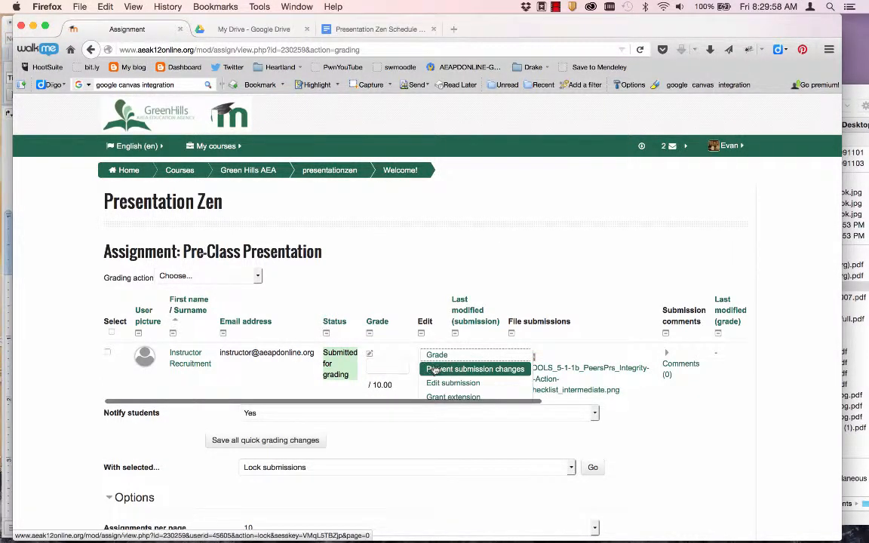
{"action": "left_click", "coordinate": [435, 354]}
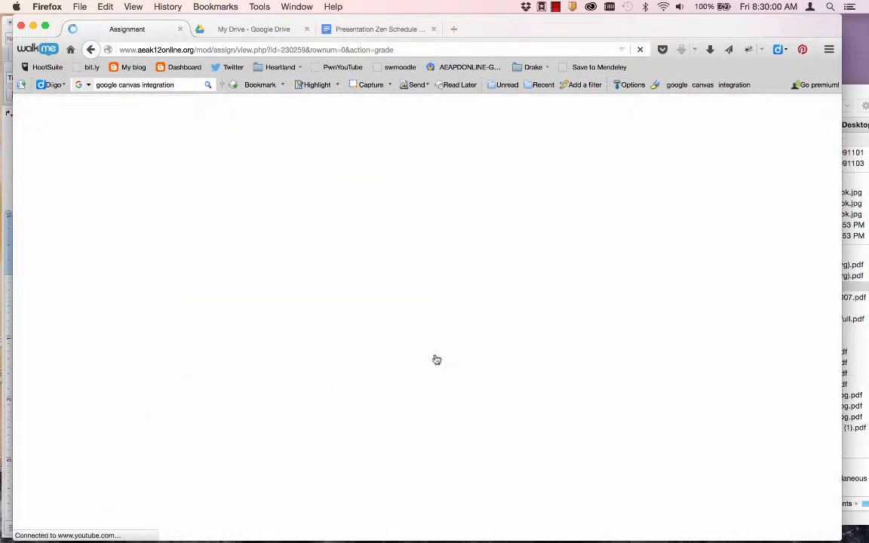
{"action": "scroll", "coordinate": [413, 381], "scroll_direction": "down", "scroll_amount": 5}
{"action": "scroll", "coordinate": [413, 382], "scroll_direction": "down", "scroll_amount": 4}
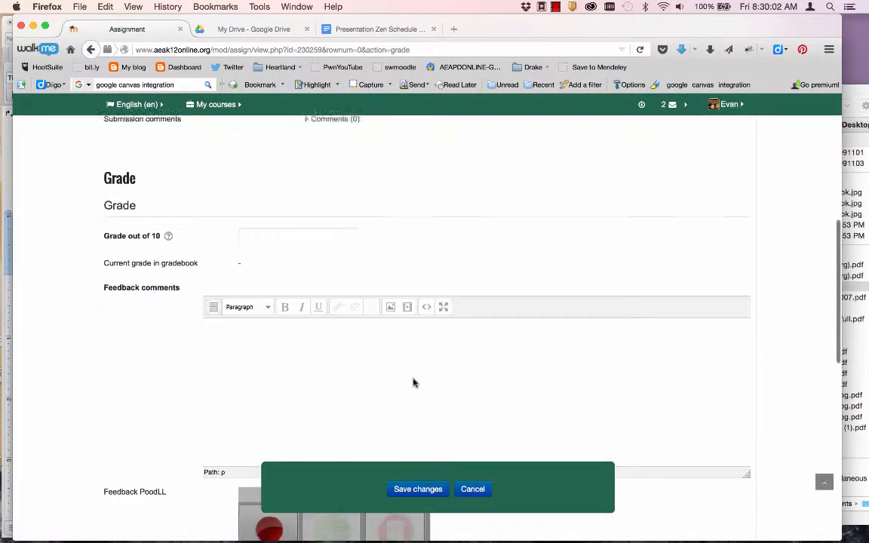
{"action": "scroll", "coordinate": [311, 355], "scroll_direction": "down", "scroll_amount": 6}
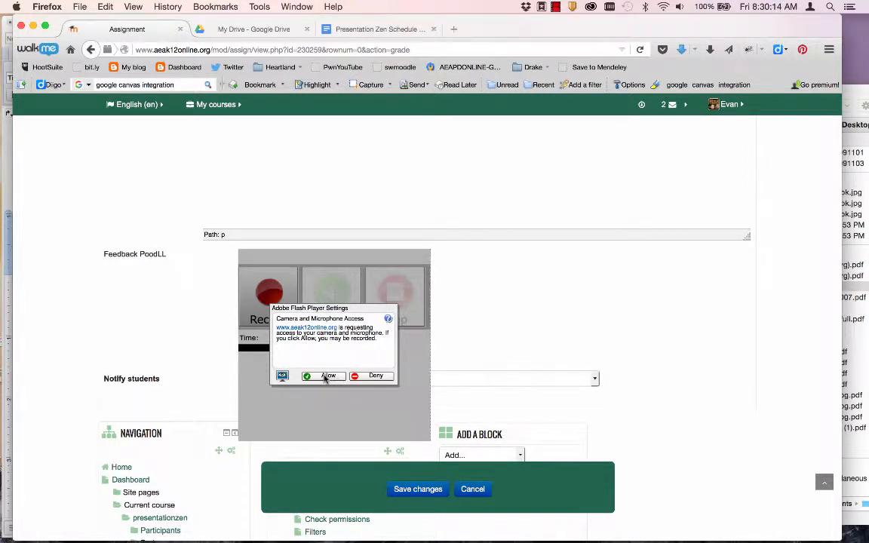
{"action": "scroll", "coordinate": [499, 407], "scroll_direction": "down", "scroll_amount": 5}
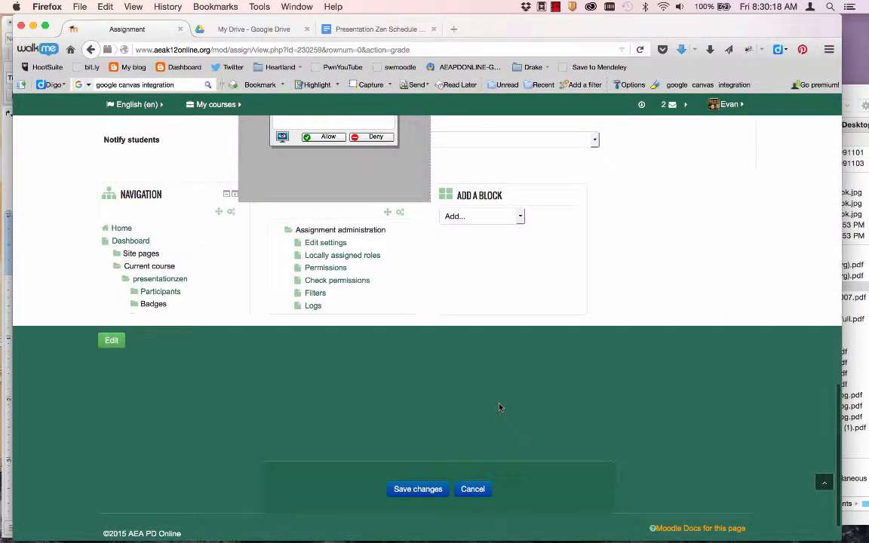
{"action": "left_click", "coordinate": [90, 49]}
Step: Quick-grade the student's submission with 9 out of 10, set Notify students to No and save the quick grading changes
{"action": "scroll", "coordinate": [223, 326], "scroll_direction": "down", "scroll_amount": 5}
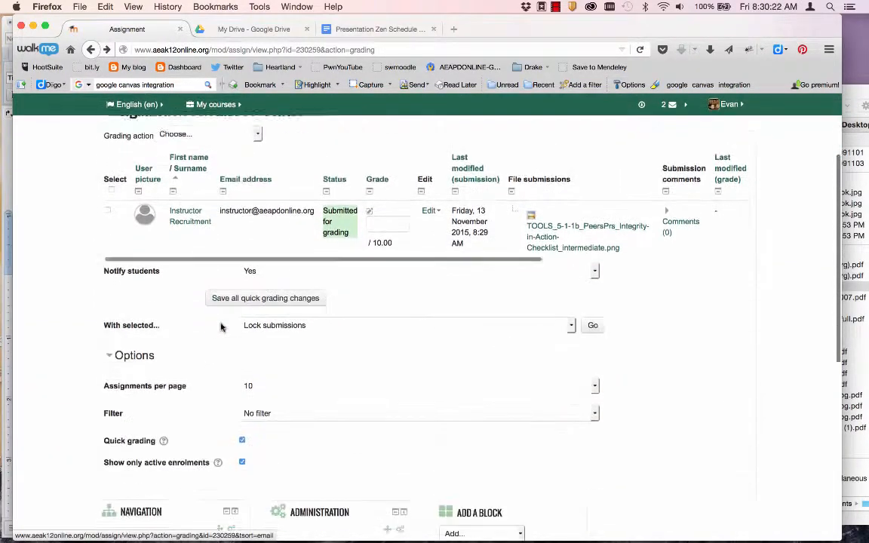
{"action": "scroll", "coordinate": [221, 325], "scroll_direction": "up", "scroll_amount": 5}
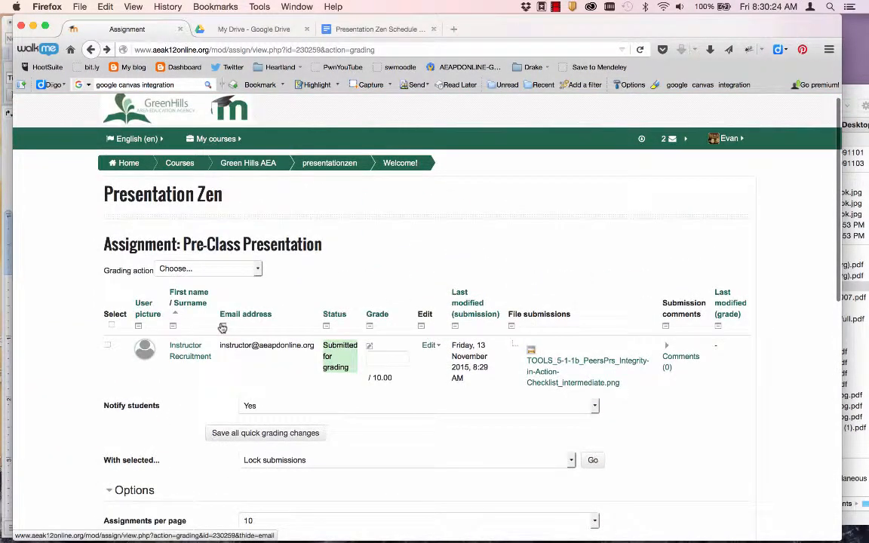
{"action": "left_click", "coordinate": [382, 356]}
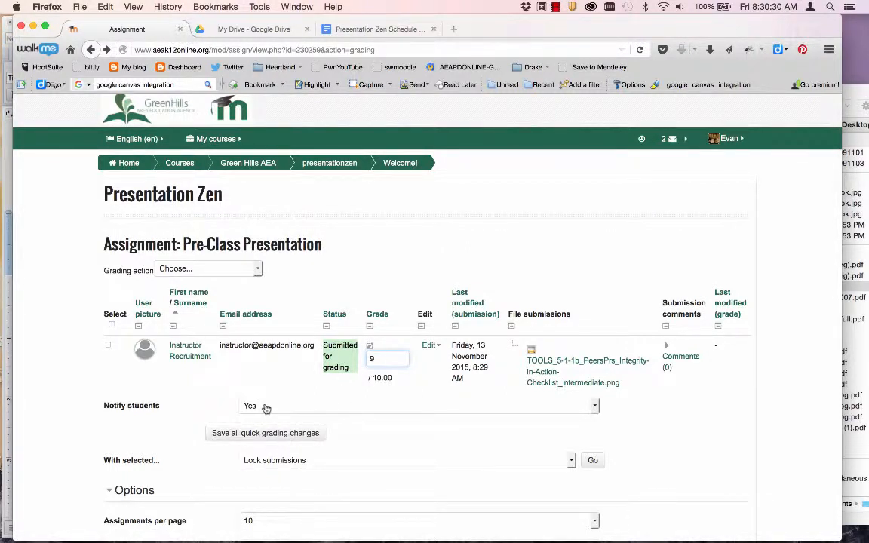
{"action": "left_click", "coordinate": [265, 408]}
{"action": "left_click", "coordinate": [264, 415]}
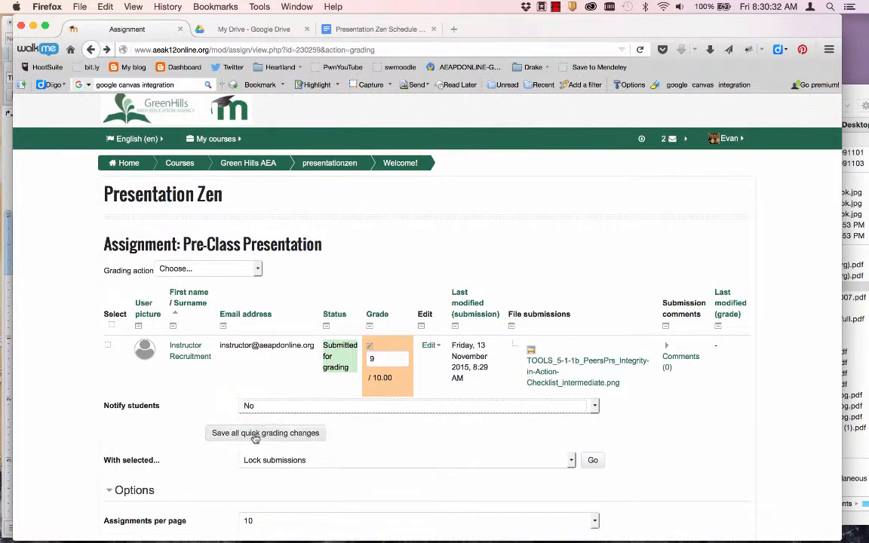
{"action": "left_click", "coordinate": [255, 436]}
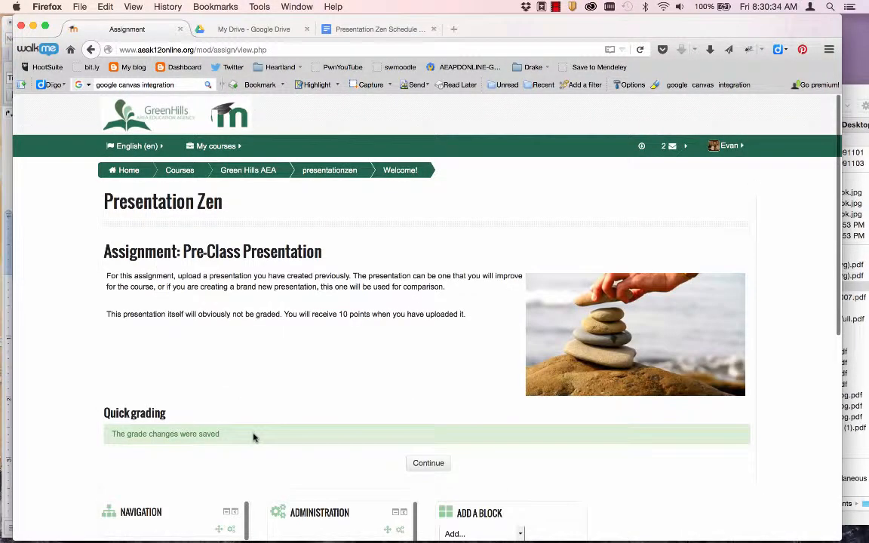
Step: Return to the course's Welcome section and open the attempts report of the "Basics of this Course" Quiz
{"action": "left_click", "coordinate": [402, 171]}
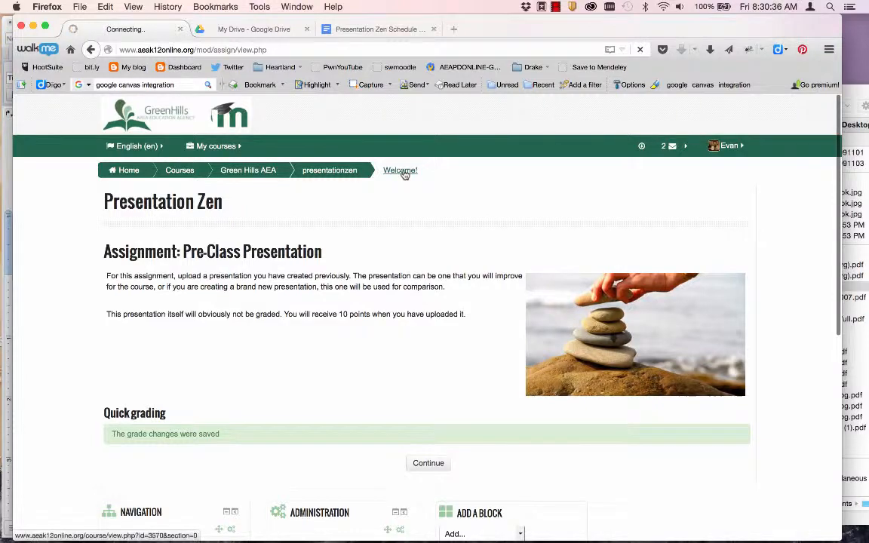
{"action": "scroll", "coordinate": [222, 427], "scroll_direction": "down", "scroll_amount": 15}
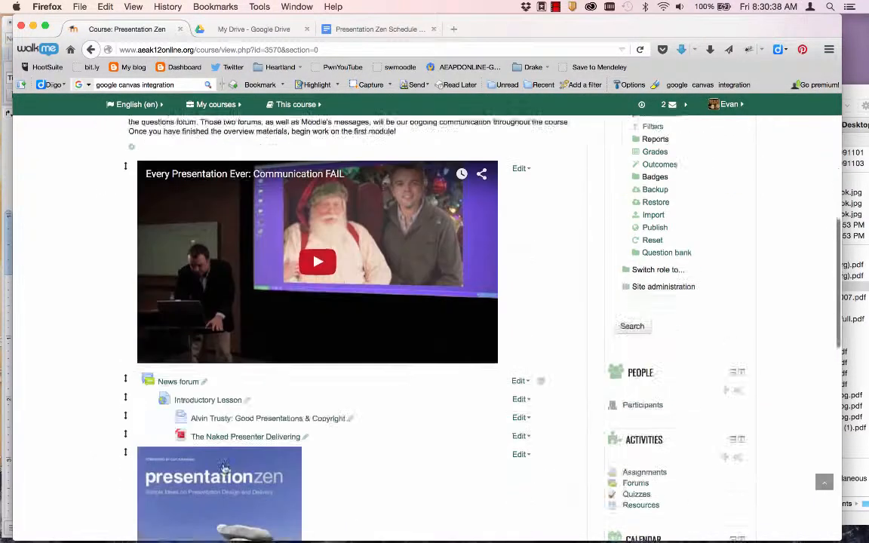
{"action": "left_click", "coordinate": [218, 309]}
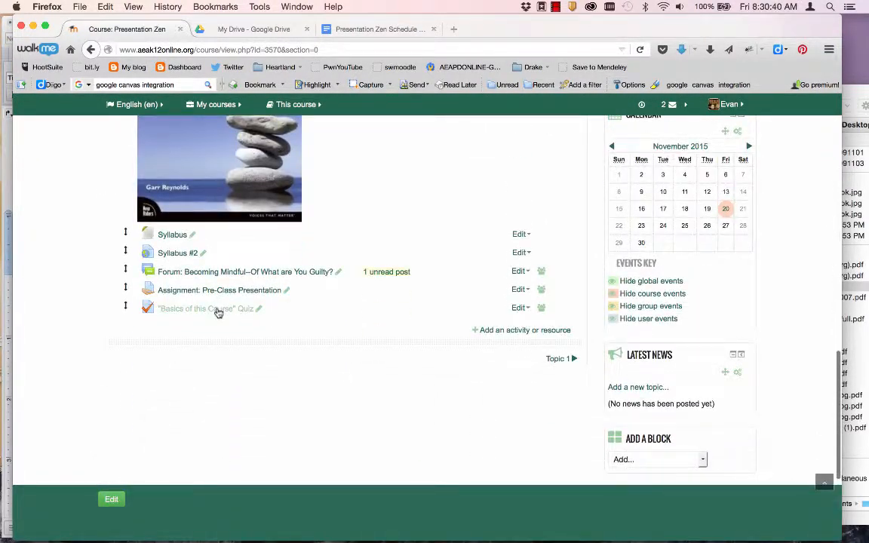
{"action": "scroll", "coordinate": [218, 354], "scroll_direction": "down", "scroll_amount": 3}
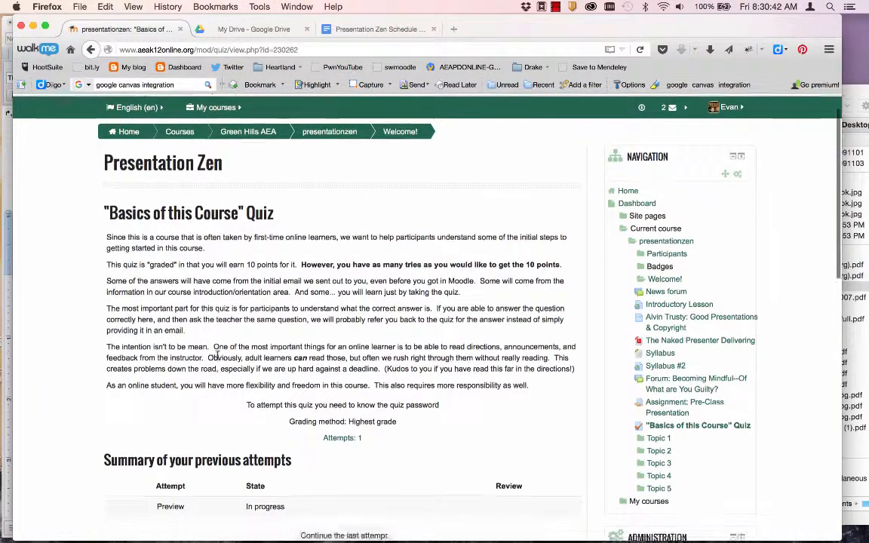
{"action": "left_click", "coordinate": [348, 384]}
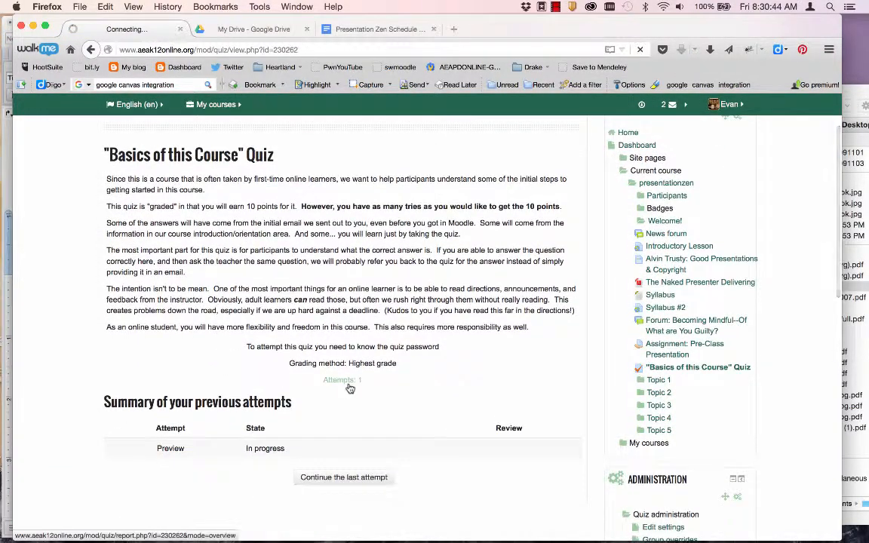
Step: Examine the quiz report's filter and display options, the student's grade and marks per question, and the grade range chart
{"action": "scroll", "coordinate": [349, 386], "scroll_direction": "down", "scroll_amount": 10}
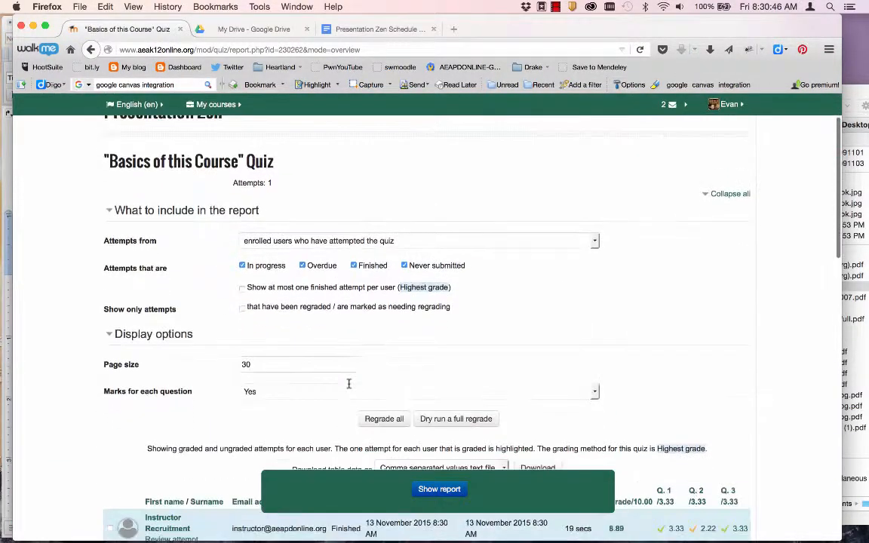
{"action": "scroll", "coordinate": [348, 387], "scroll_direction": "down", "scroll_amount": 2}
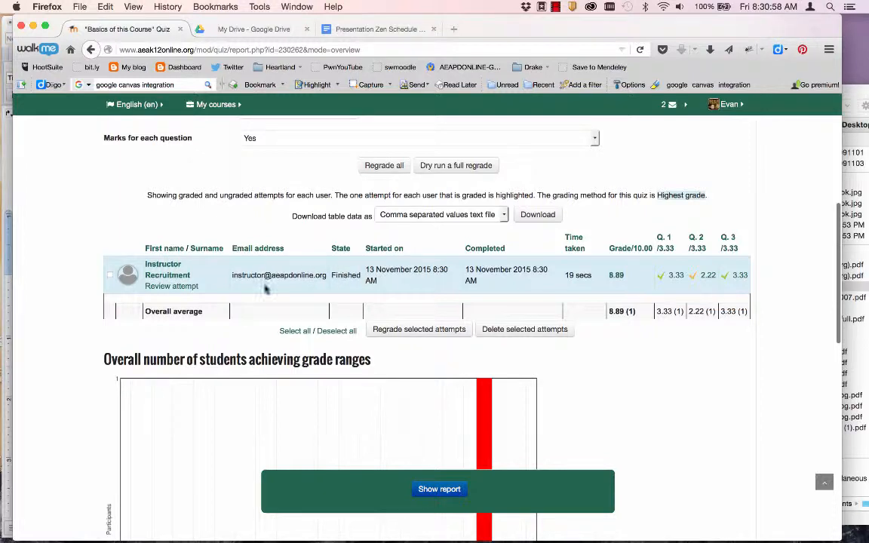
{"action": "scroll", "coordinate": [265, 290], "scroll_direction": "down", "scroll_amount": 10}
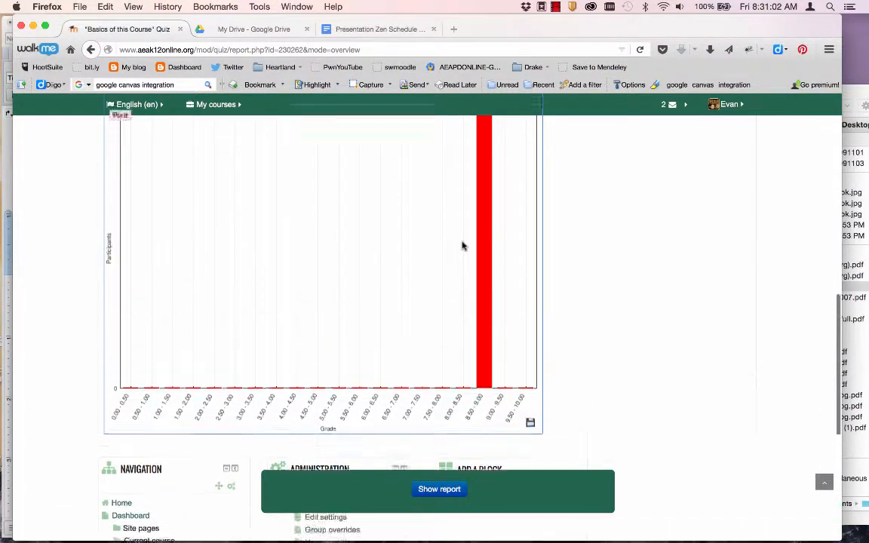
{"action": "scroll", "coordinate": [462, 245], "scroll_direction": "up", "scroll_amount": 10}
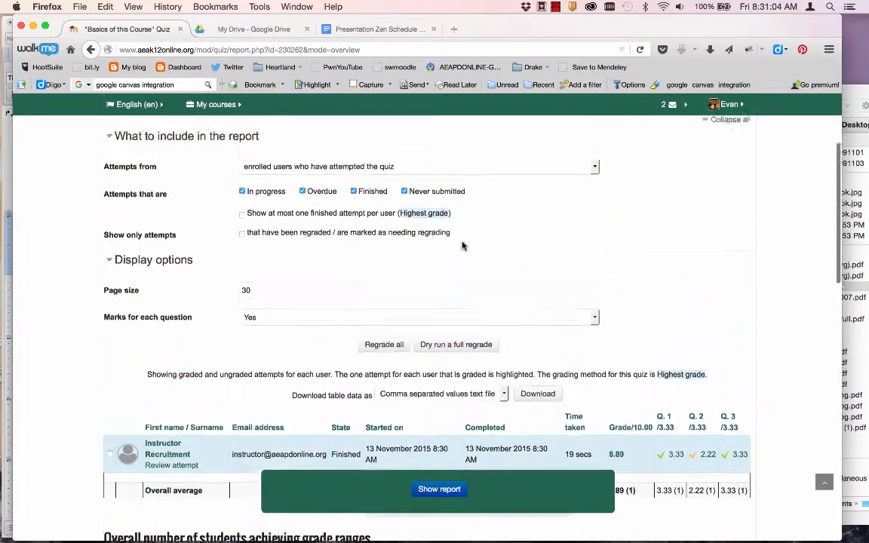
{"action": "scroll", "coordinate": [462, 245], "scroll_direction": "up", "scroll_amount": 2}
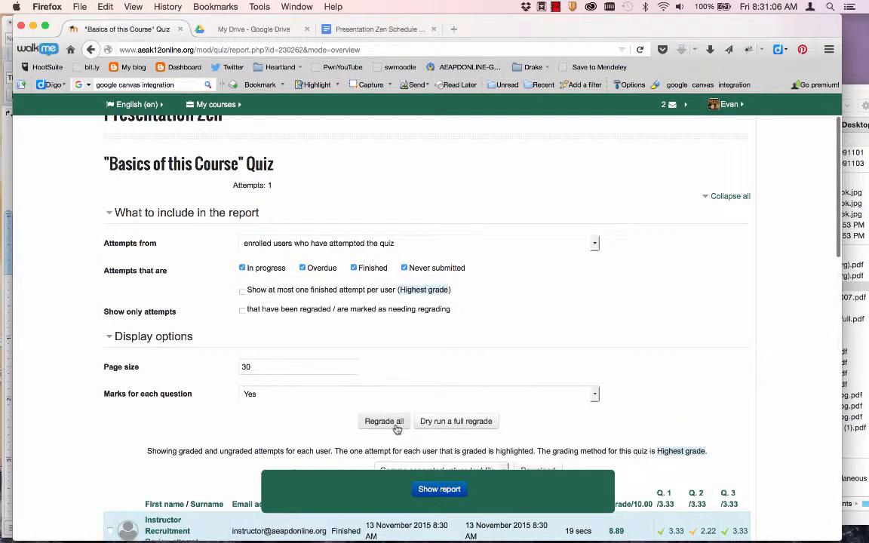
{"action": "scroll", "coordinate": [397, 428], "scroll_direction": "down", "scroll_amount": 3}
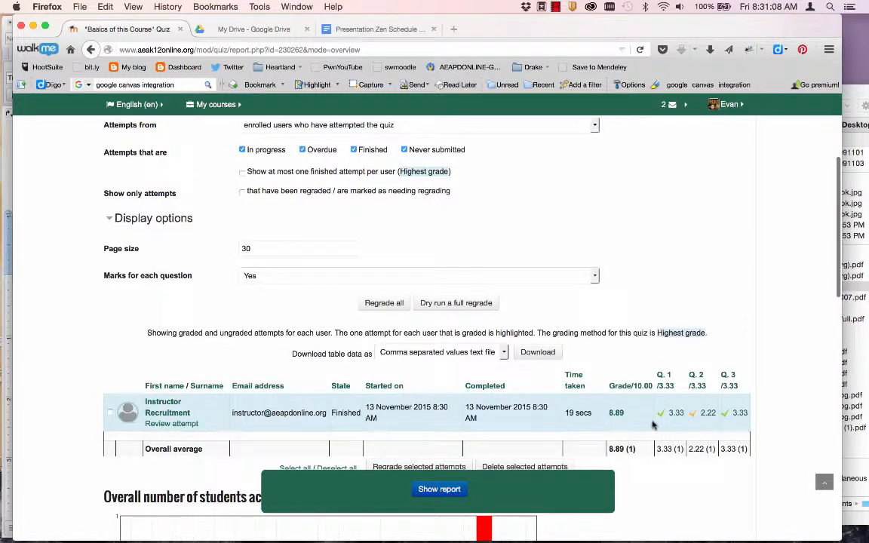
{"action": "scroll", "coordinate": [282, 374], "scroll_direction": "up", "scroll_amount": 1}
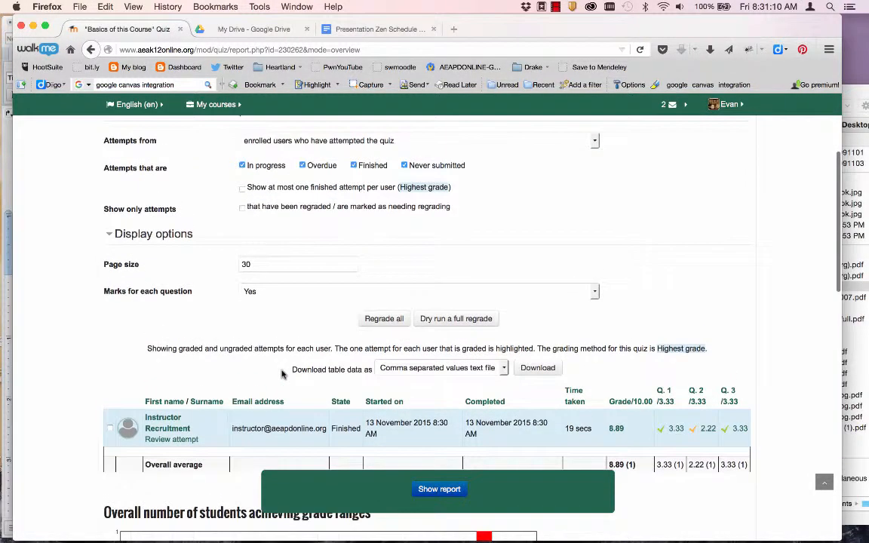
{"action": "scroll", "coordinate": [426, 348], "scroll_direction": "up", "scroll_amount": 2}
{"action": "scroll", "coordinate": [426, 348], "scroll_direction": "up", "scroll_amount": 5}
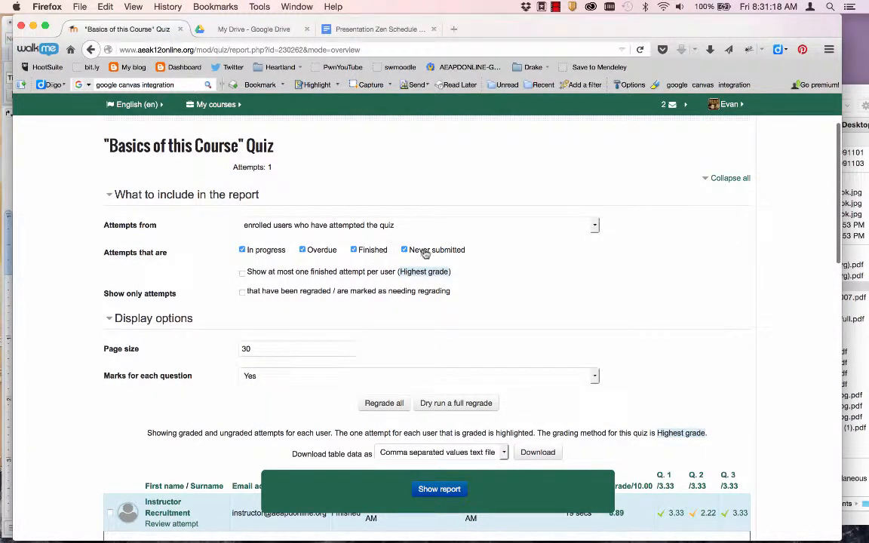
{"action": "scroll", "coordinate": [258, 356], "scroll_direction": "down", "scroll_amount": 1}
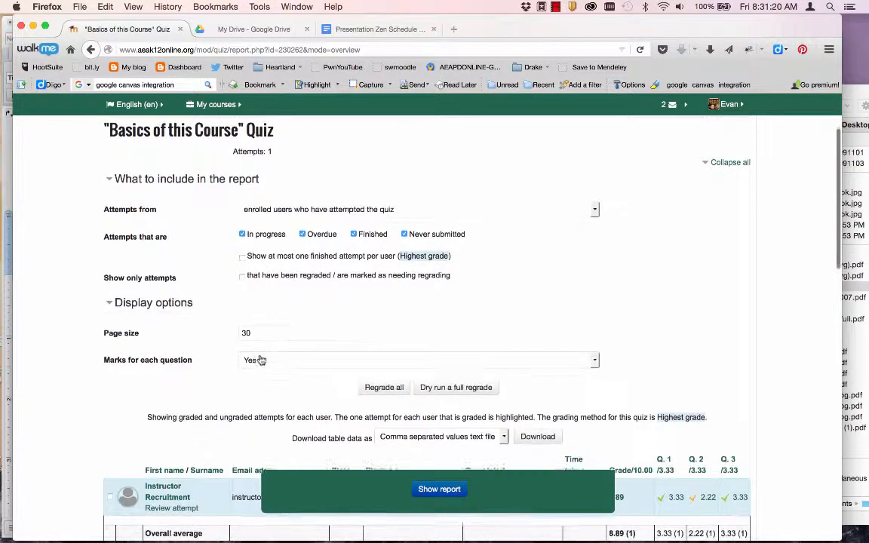
{"action": "scroll", "coordinate": [260, 360], "scroll_direction": "down", "scroll_amount": 10}
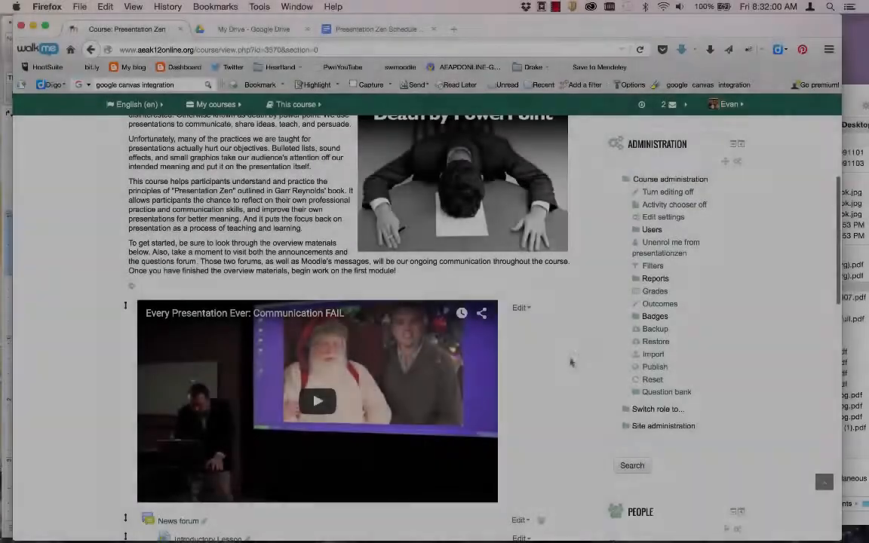
Step: Open the course's grader report from the Welcome page, view the student's user report and return to the grader report
{"action": "scroll", "coordinate": [565, 376], "scroll_direction": "up", "scroll_amount": 10}
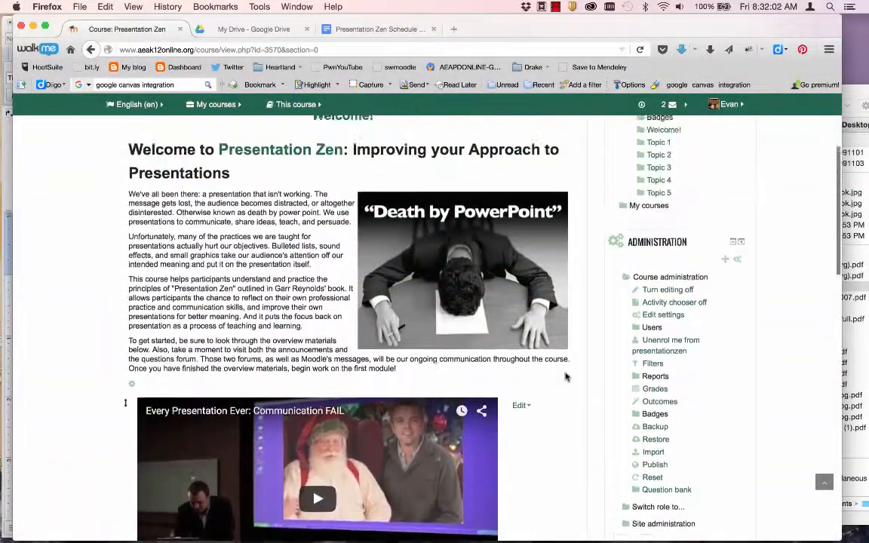
{"action": "scroll", "coordinate": [565, 376], "scroll_direction": "down", "scroll_amount": 1}
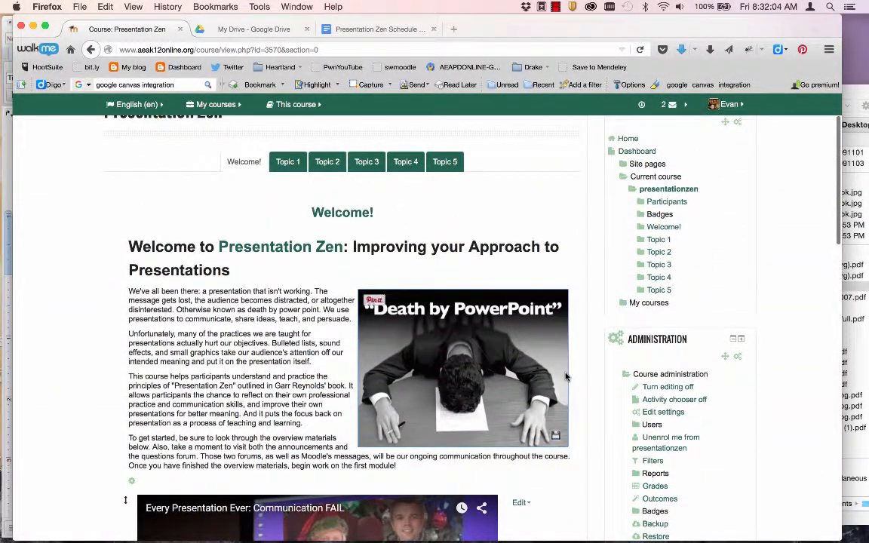
{"action": "left_click", "coordinate": [648, 486]}
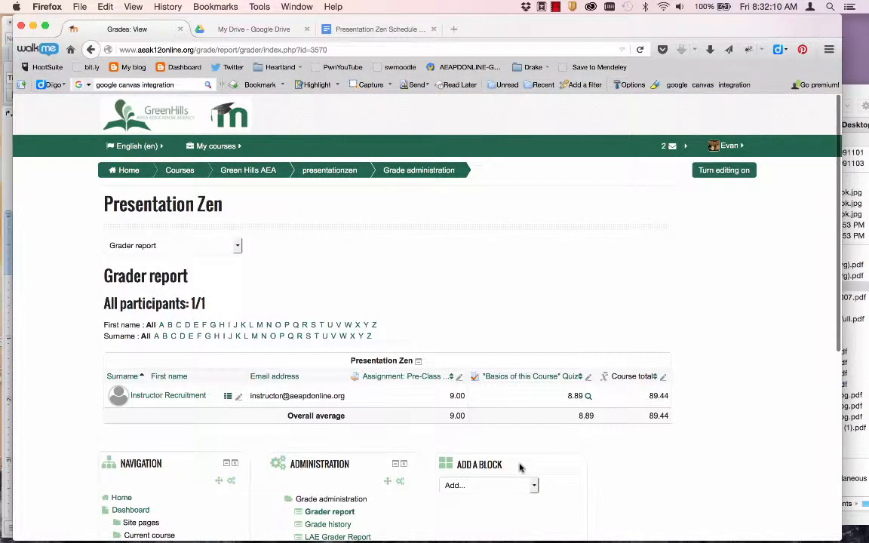
{"action": "left_click", "coordinate": [228, 399]}
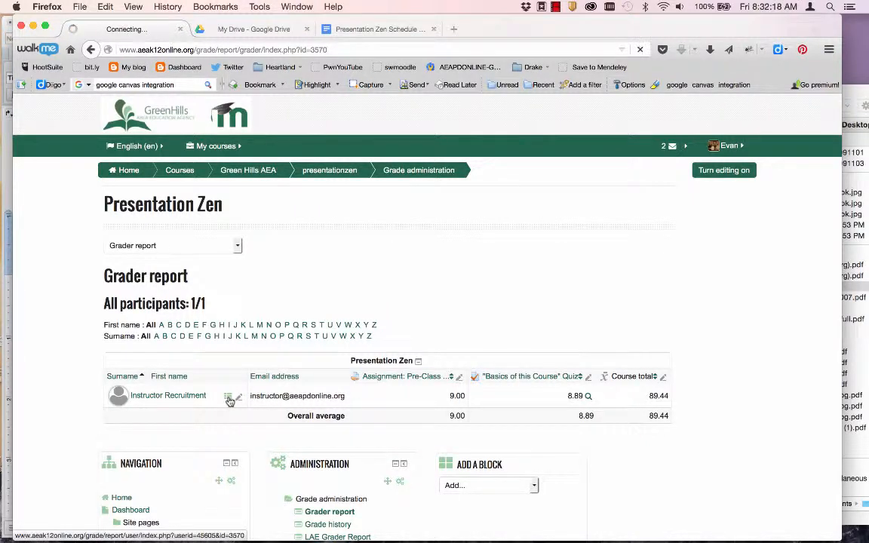
{"action": "scroll", "coordinate": [228, 401], "scroll_direction": "down", "scroll_amount": 1}
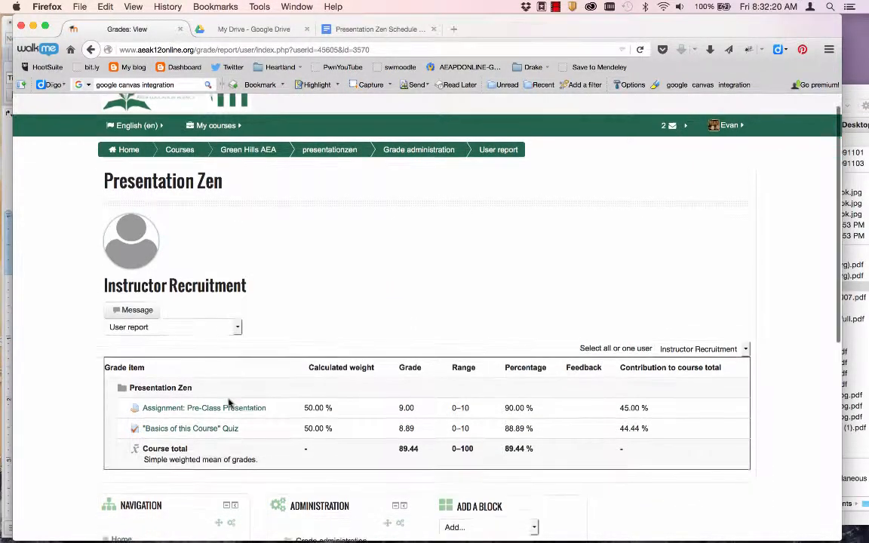
{"action": "key", "text": "super+Left"}
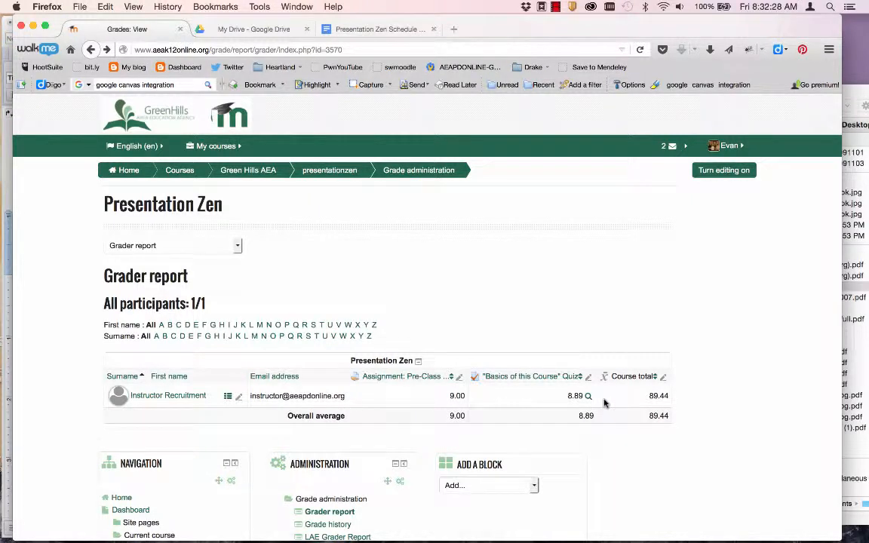
Step: Turn editing on in the grader report and look over the editable grade fields
{"action": "left_click", "coordinate": [718, 173]}
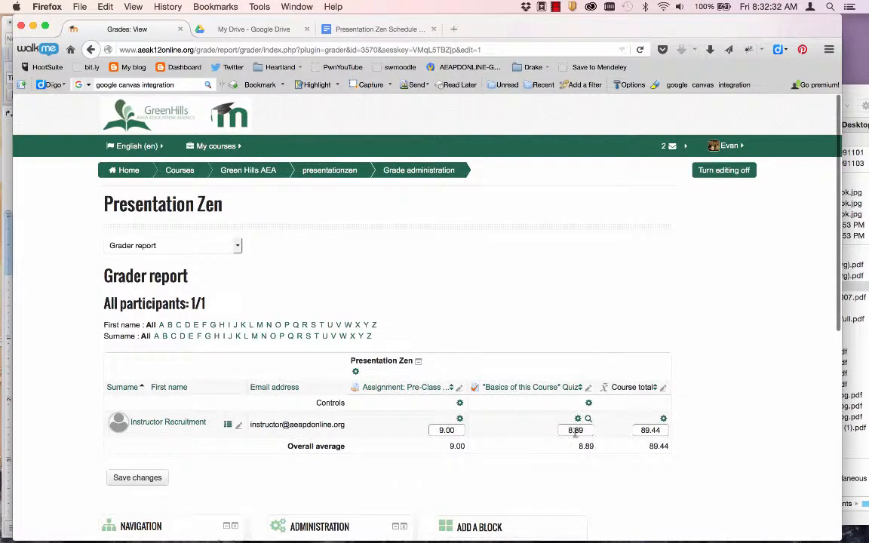
{"action": "scroll", "coordinate": [585, 306], "scroll_direction": "down", "scroll_amount": 5}
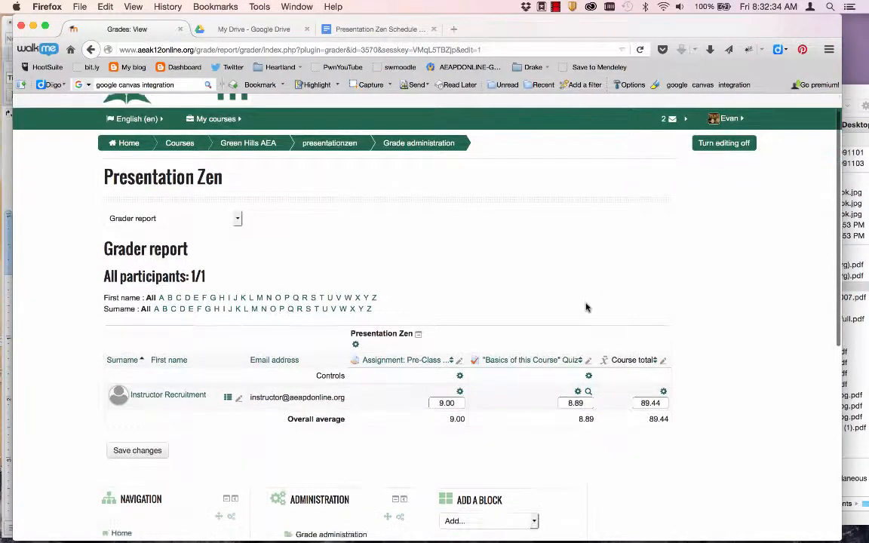
{"action": "scroll", "coordinate": [586, 306], "scroll_direction": "up", "scroll_amount": 5}
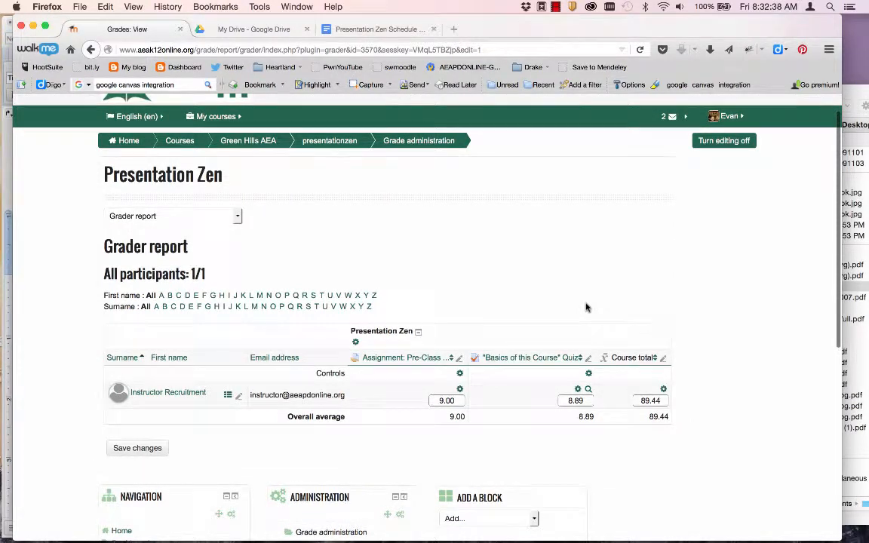
Step: Open the gradebook's Categories and items setup and look over the graded activities
{"action": "left_click", "coordinate": [174, 216]}
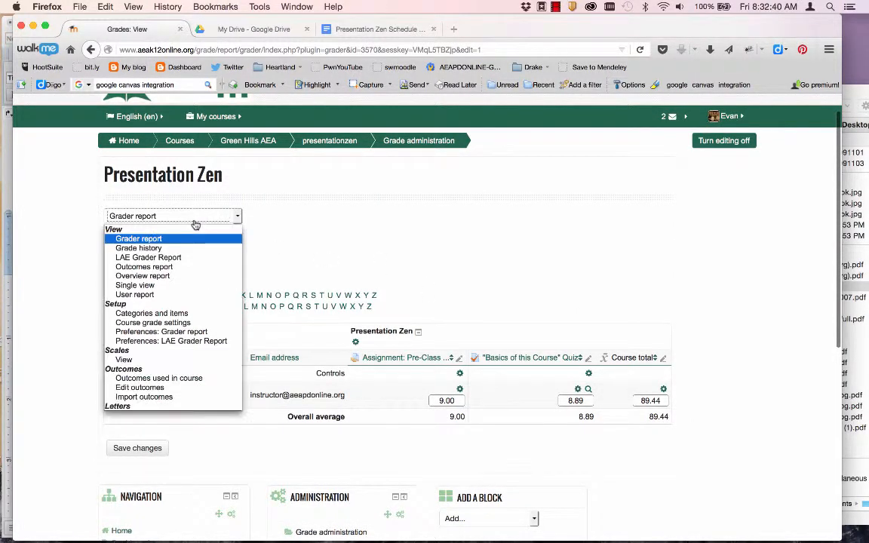
{"action": "left_click", "coordinate": [164, 313]}
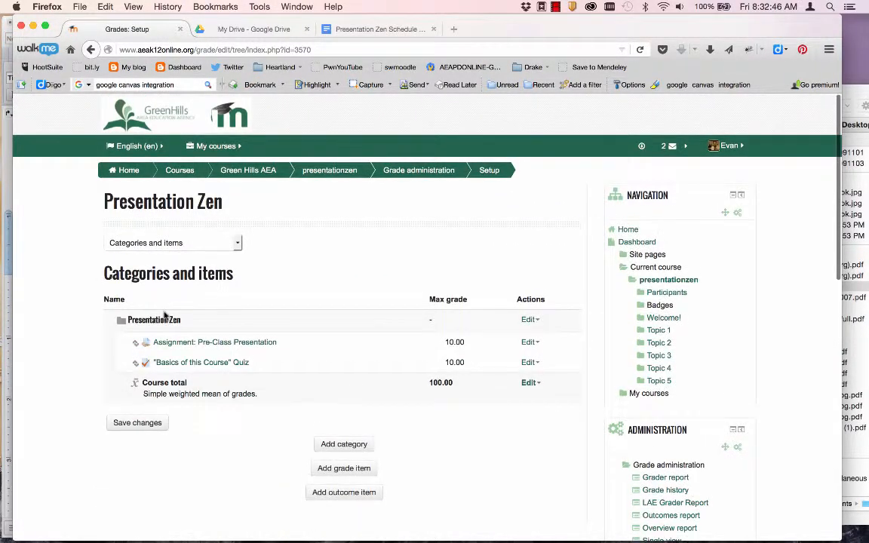
{"action": "scroll", "coordinate": [164, 315], "scroll_direction": "down", "scroll_amount": 3}
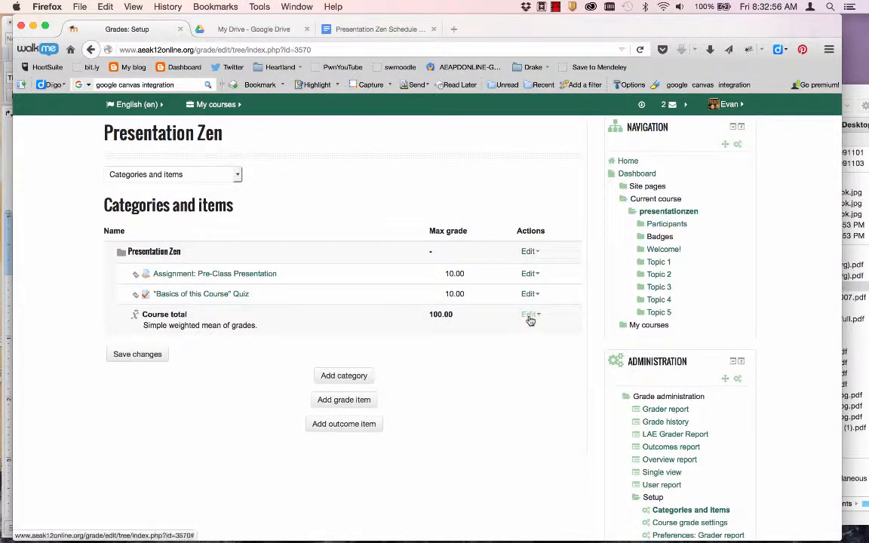
Step: Open the Presentation Zen grade category's settings, view the available aggregation methods and cancel without saving
{"action": "left_click", "coordinate": [530, 315]}
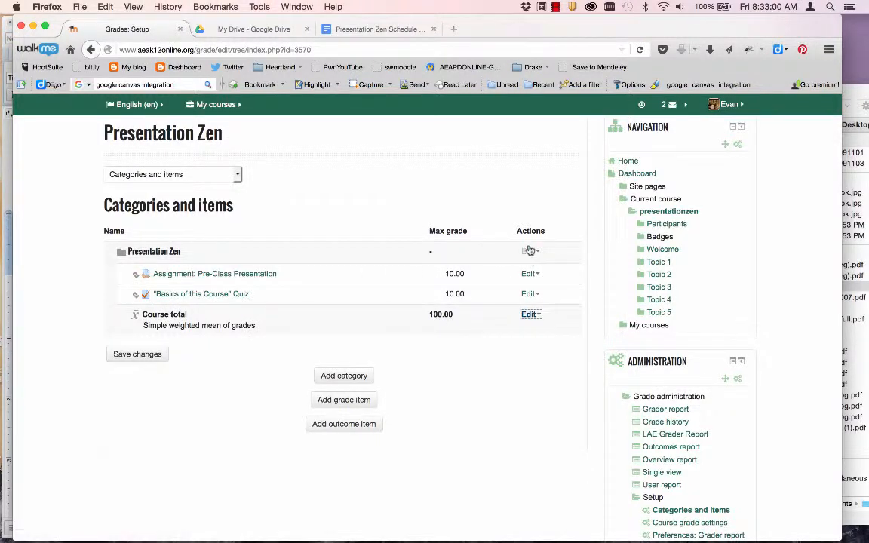
{"action": "left_click", "coordinate": [529, 251]}
{"action": "left_click", "coordinate": [542, 266]}
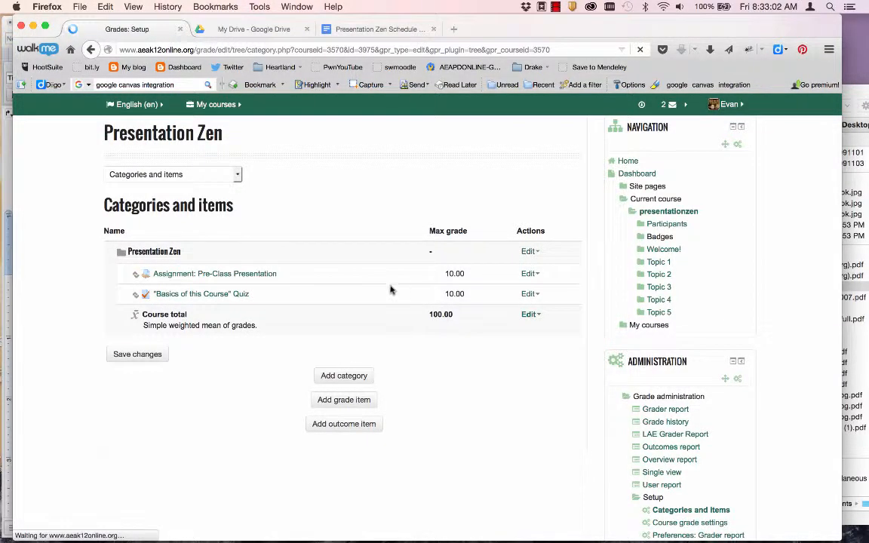
{"action": "left_click", "coordinate": [358, 315]}
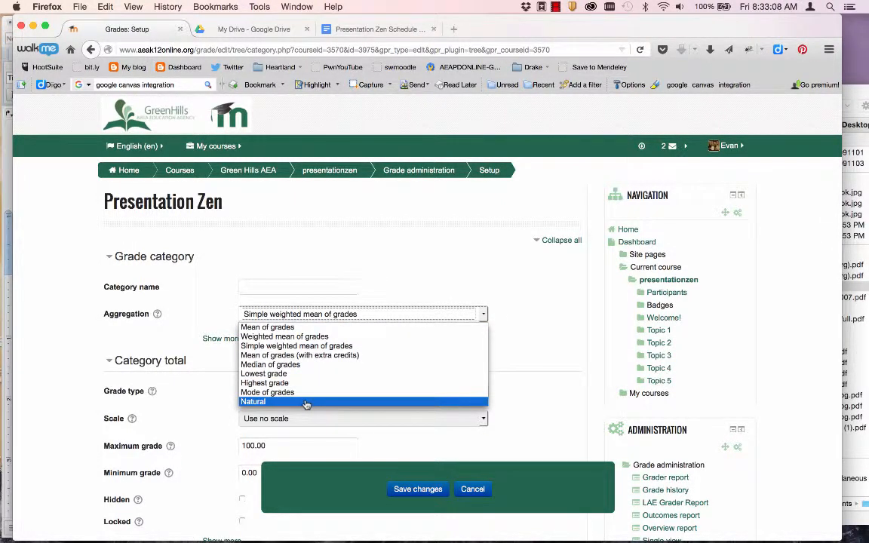
{"action": "left_click", "coordinate": [489, 240]}
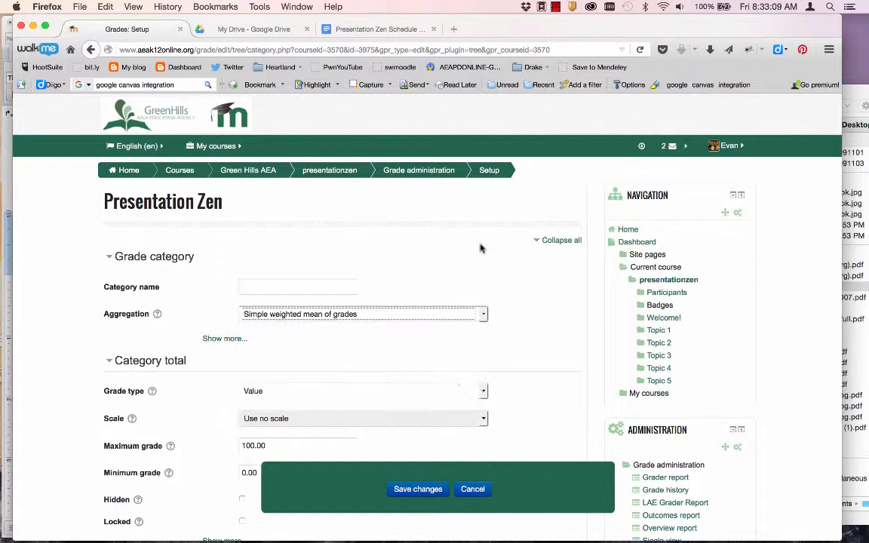
{"action": "left_click", "coordinate": [473, 489]}
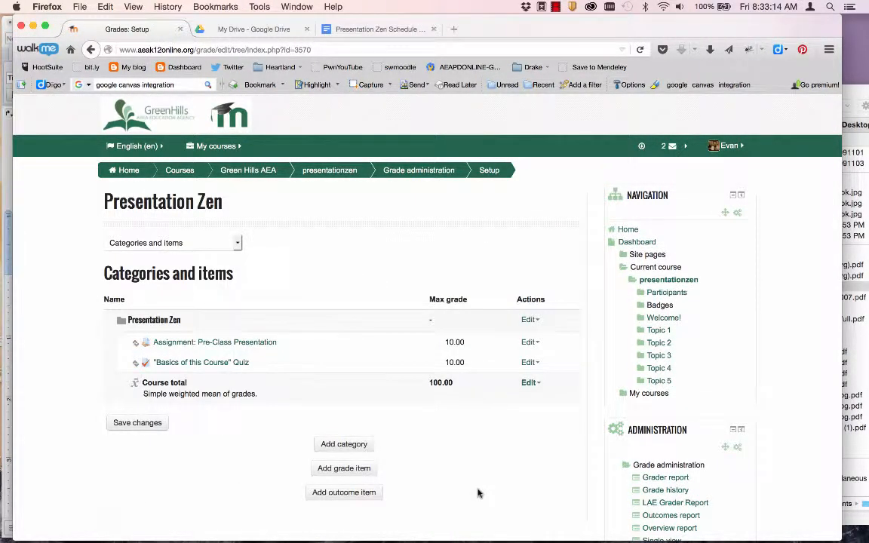
Step: View the form for adding a grade item, leave it unsaved and return to the course page
{"action": "left_click", "coordinate": [344, 468]}
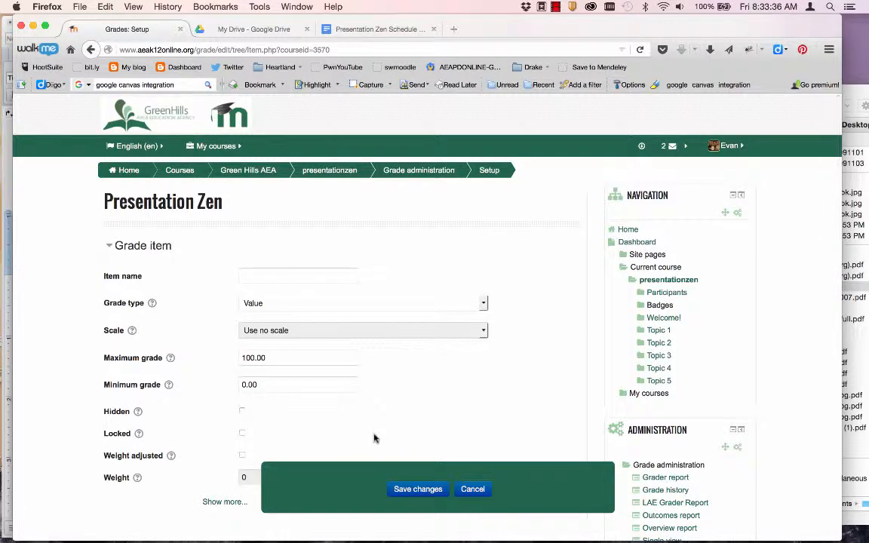
{"action": "key", "text": "super+bracketleft"}
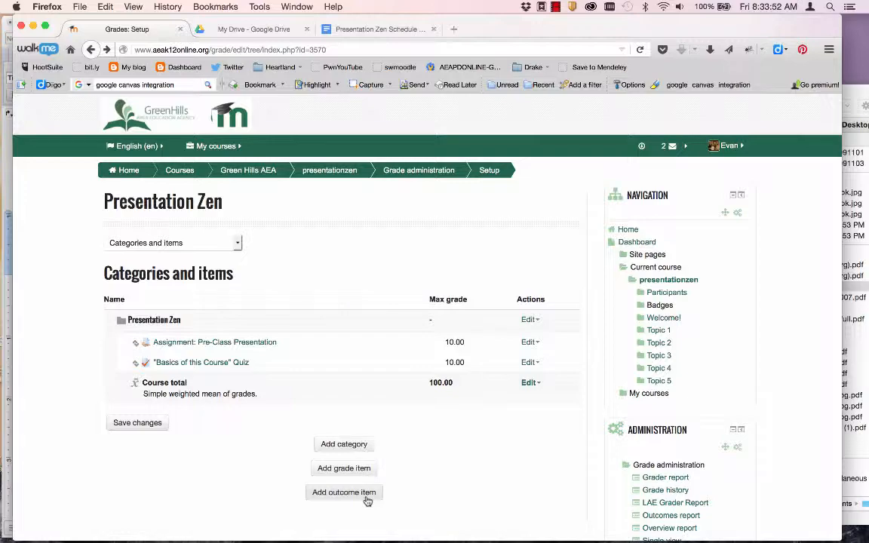
{"action": "left_click", "coordinate": [330, 170]}
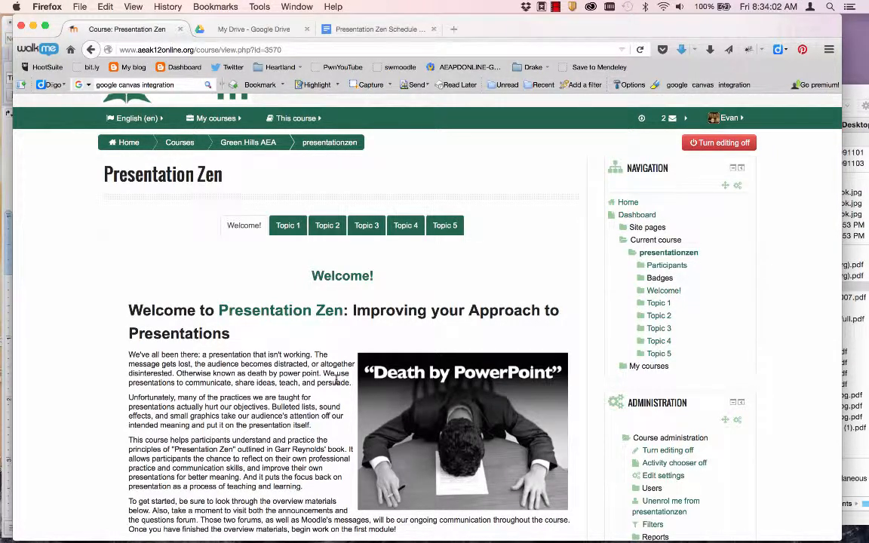
Step: Open the News forum in the Welcome section and start a new discussion topic
{"action": "scroll", "coordinate": [336, 380], "scroll_direction": "down", "scroll_amount": 3}
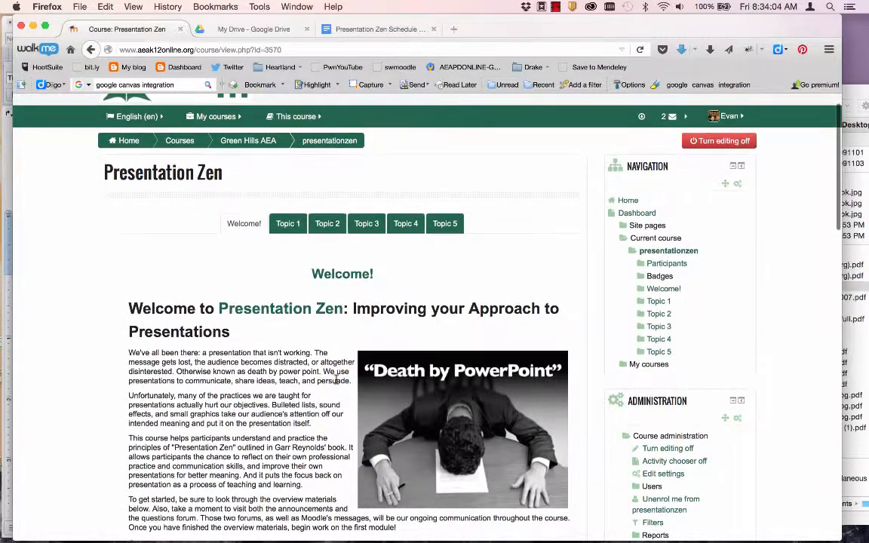
{"action": "scroll", "coordinate": [336, 379], "scroll_direction": "down", "scroll_amount": 10}
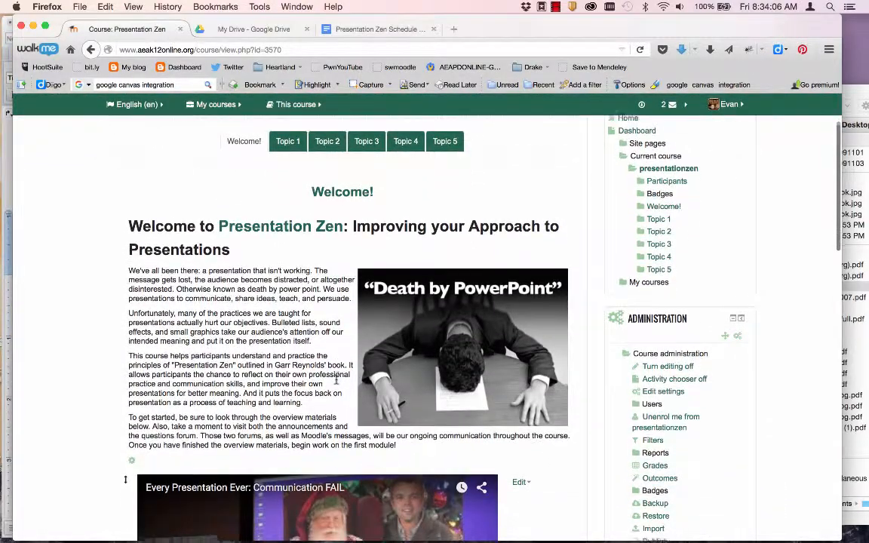
{"action": "scroll", "coordinate": [337, 383], "scroll_direction": "down", "scroll_amount": 3}
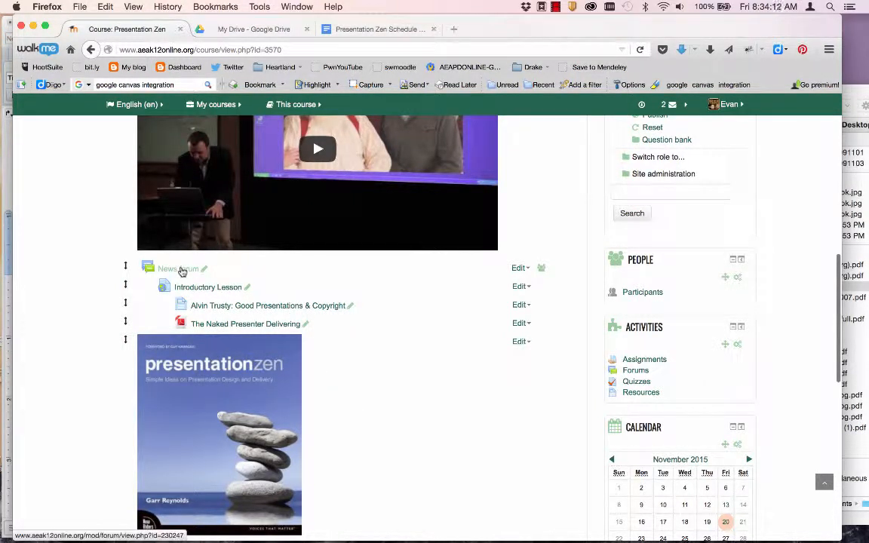
{"action": "left_click", "coordinate": [182, 270]}
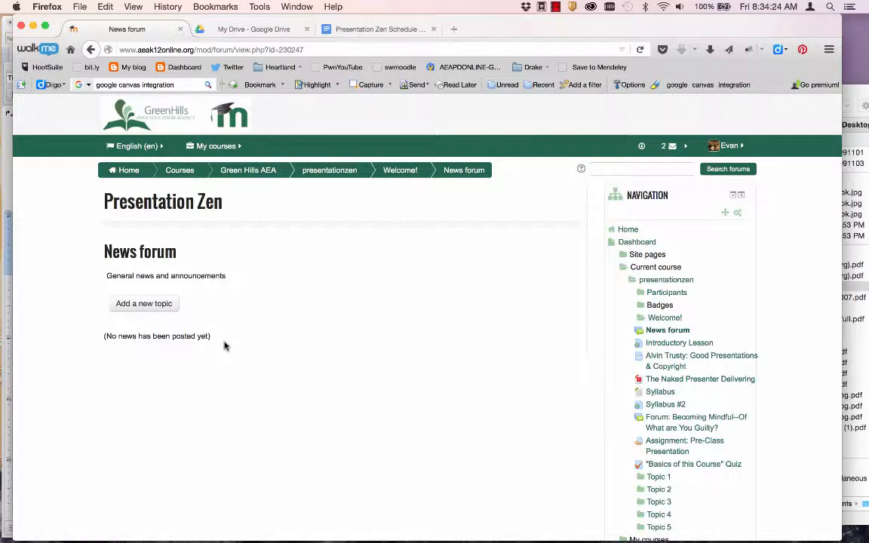
{"action": "left_click", "coordinate": [159, 307]}
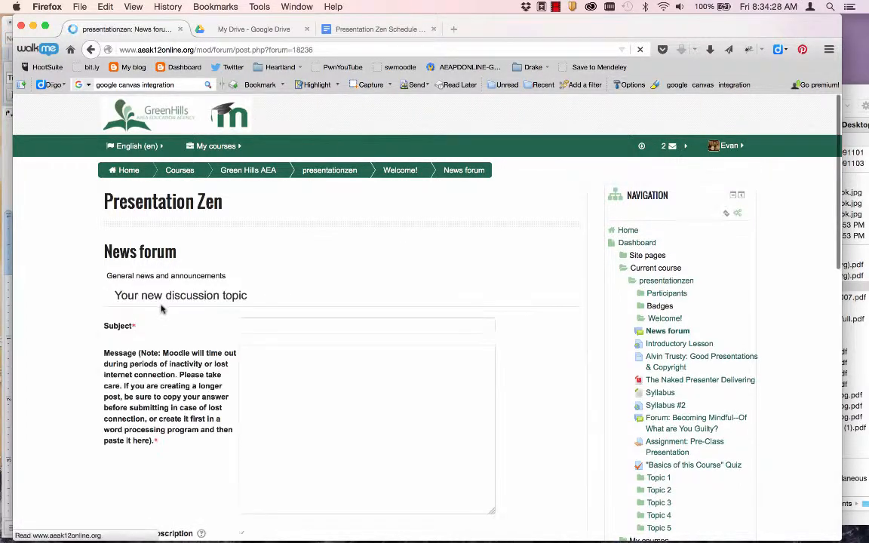
Step: Enter "Announcement #1" as both the subject and the message of the new discussion topic
{"action": "scroll", "coordinate": [242, 392], "scroll_direction": "down", "scroll_amount": 6}
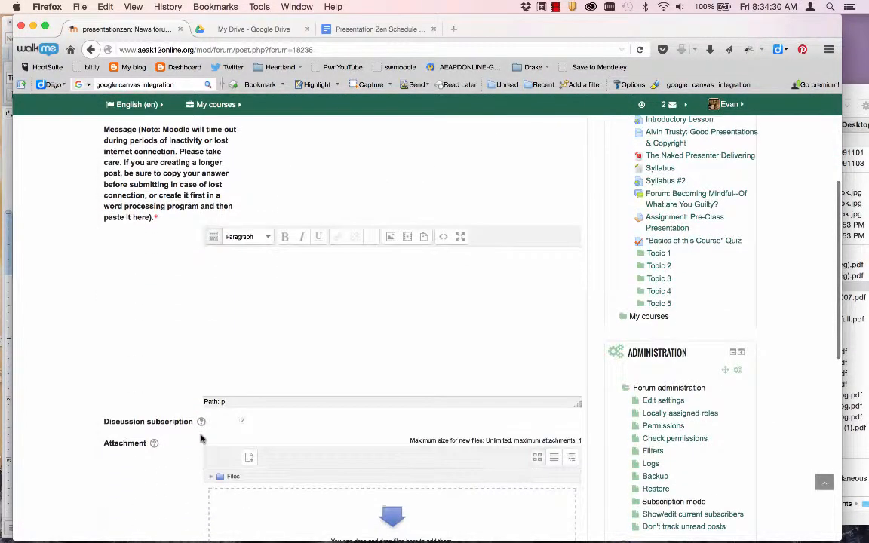
{"action": "scroll", "coordinate": [201, 437], "scroll_direction": "up", "scroll_amount": 3}
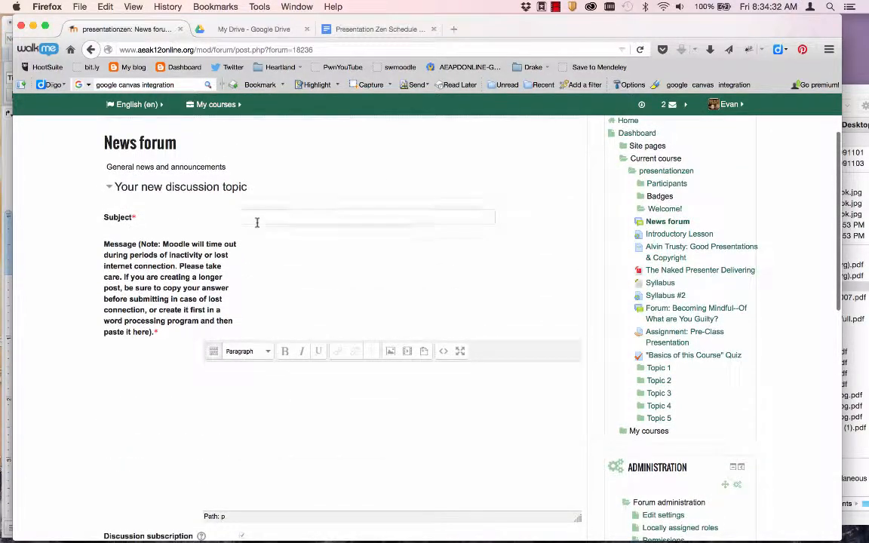
{"action": "left_click", "coordinate": [256, 223]}
{"action": "type", "text": "Announcement #1"}
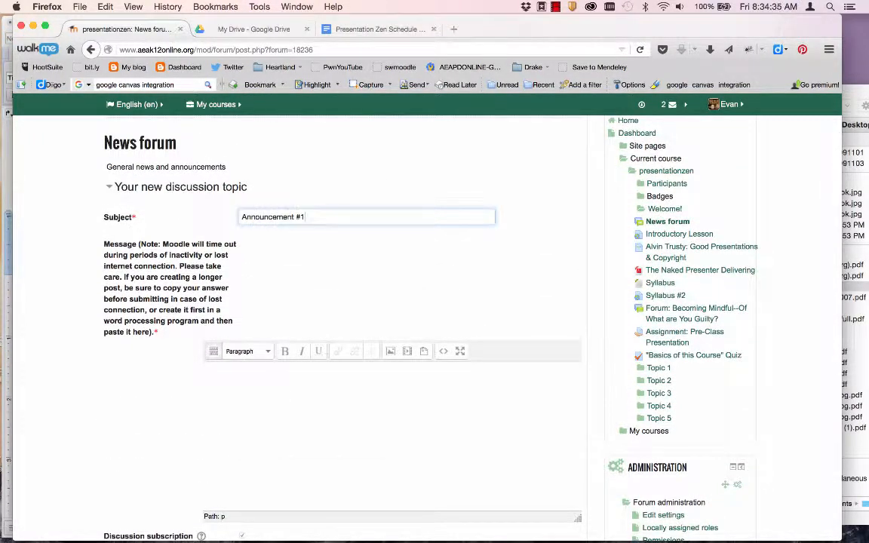
{"action": "left_click", "coordinate": [264, 422]}
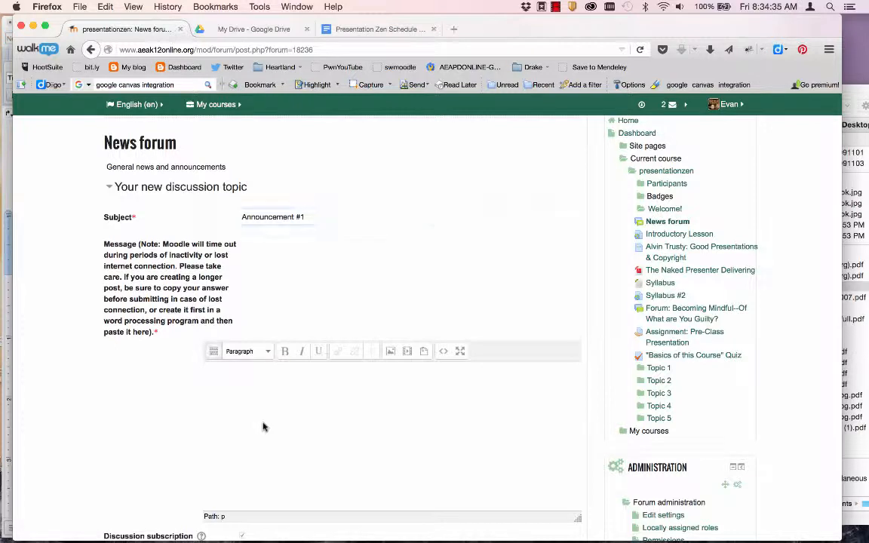
{"action": "type", "text": "Announcement #"}
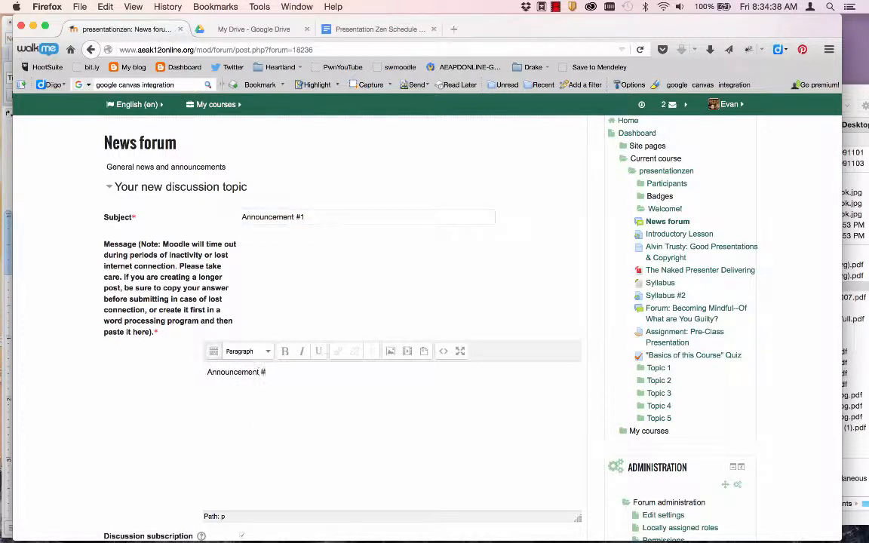
{"action": "type", "text": "1"}
Step: Expand the message editor's formatting tools, look over the posting options and post the announcement to the forum
{"action": "left_click", "coordinate": [215, 352]}
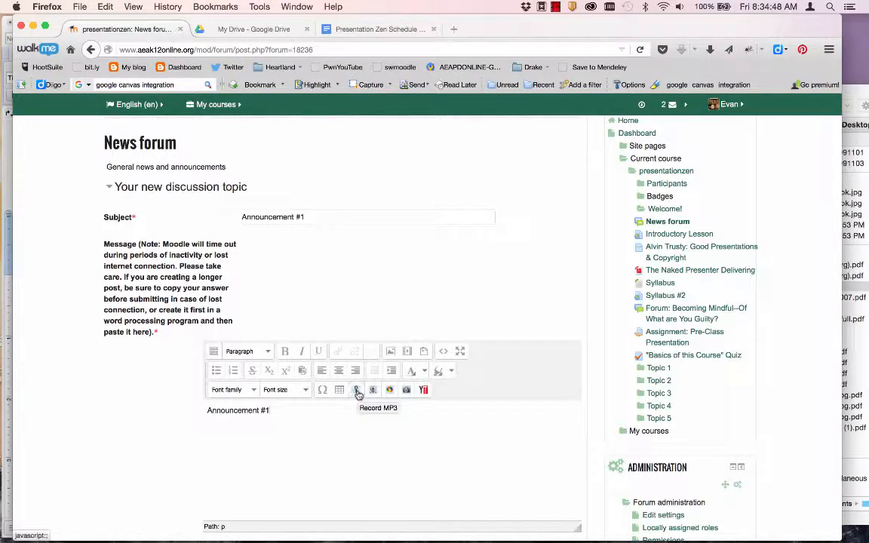
{"action": "scroll", "coordinate": [302, 482], "scroll_direction": "down", "scroll_amount": 5}
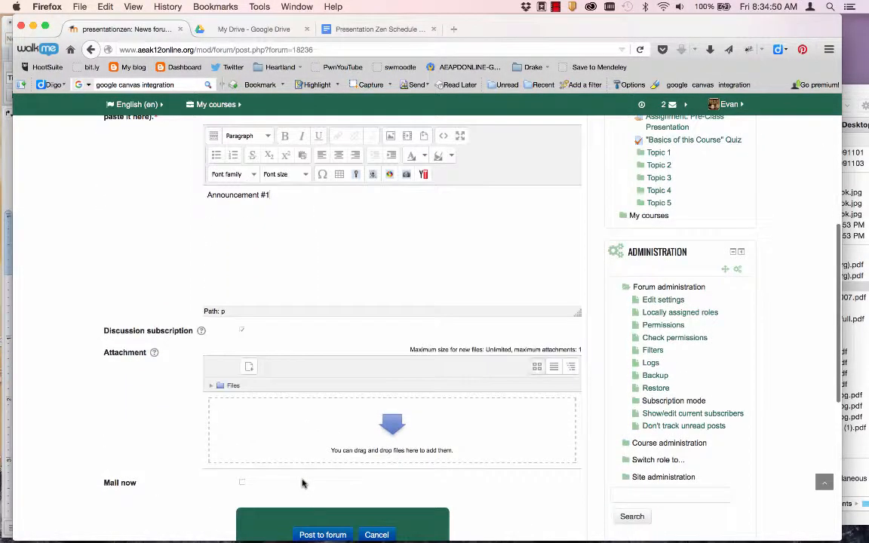
{"action": "left_click", "coordinate": [309, 506]}
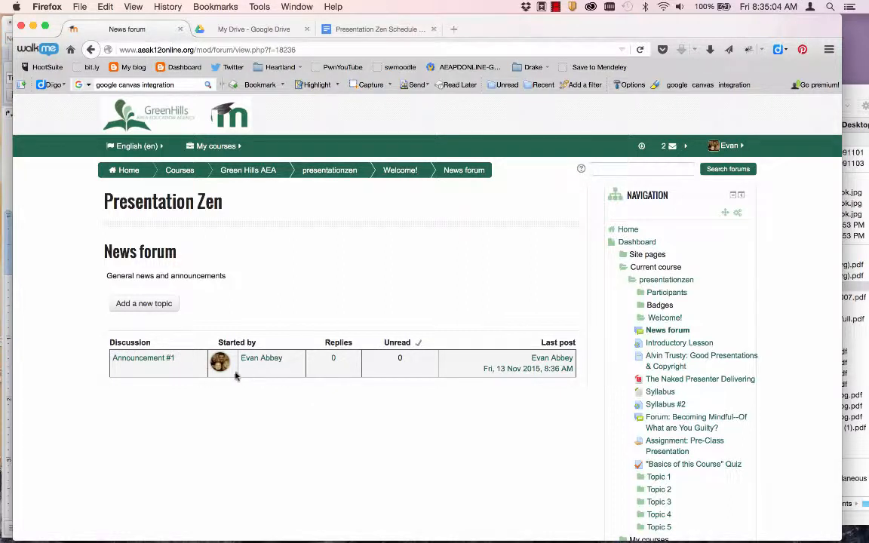
Step: Return to the course page and review the News forum link and the Latest News block
{"action": "left_click", "coordinate": [337, 171]}
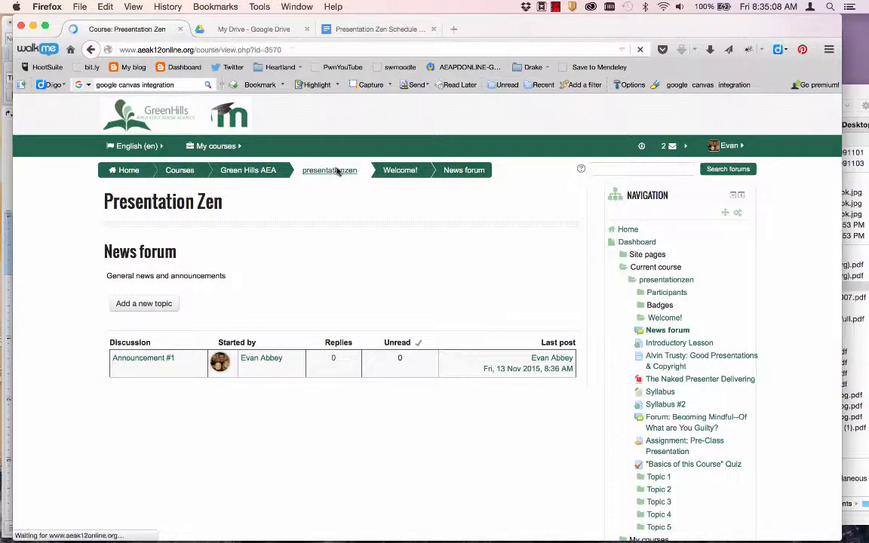
{"action": "scroll", "coordinate": [198, 340], "scroll_direction": "down", "scroll_amount": 10}
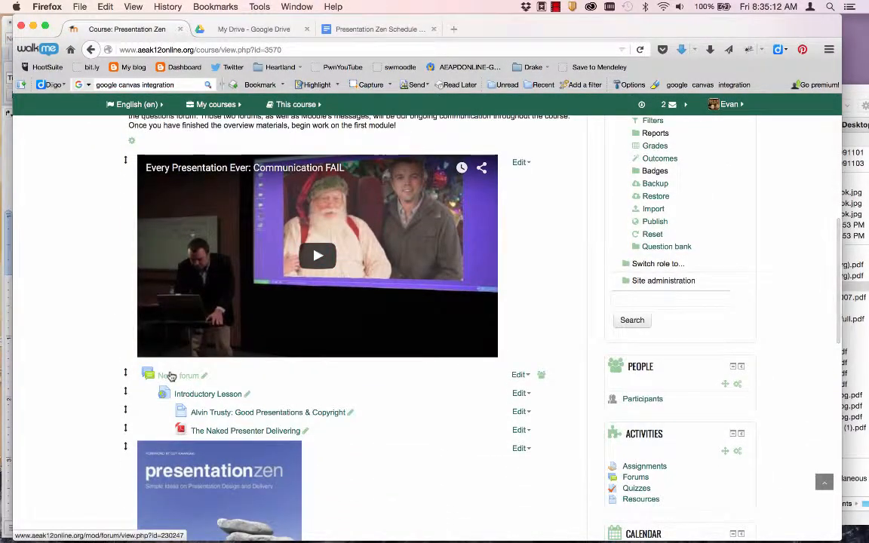
{"action": "scroll", "coordinate": [541, 496], "scroll_direction": "down", "scroll_amount": 6}
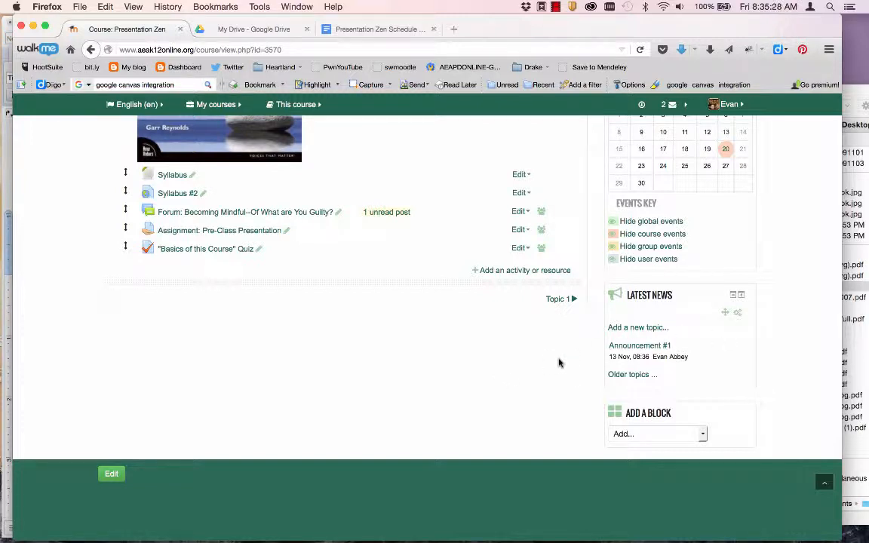
{"action": "scroll", "coordinate": [559, 362], "scroll_direction": "up", "scroll_amount": 15}
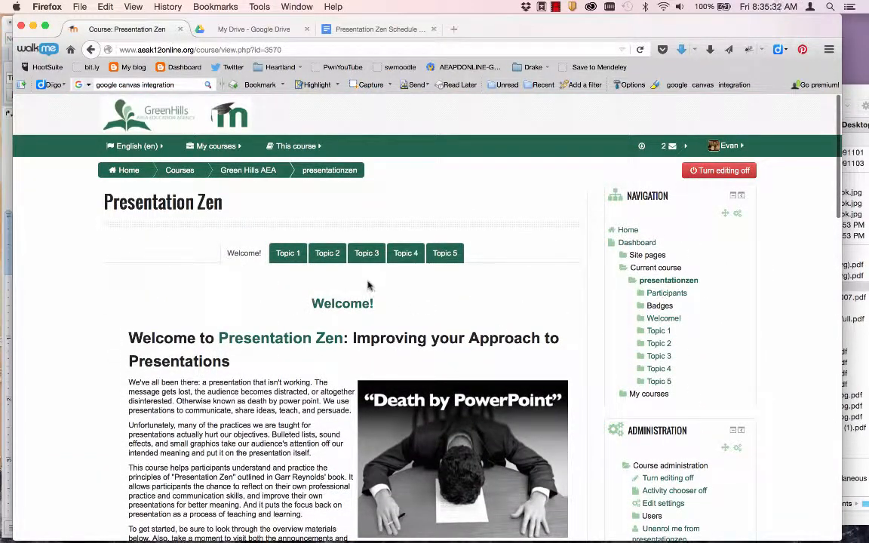
Step: Open the course's participants list, select the enrolled student and choose to send that student a message
{"action": "left_click", "coordinate": [300, 146]}
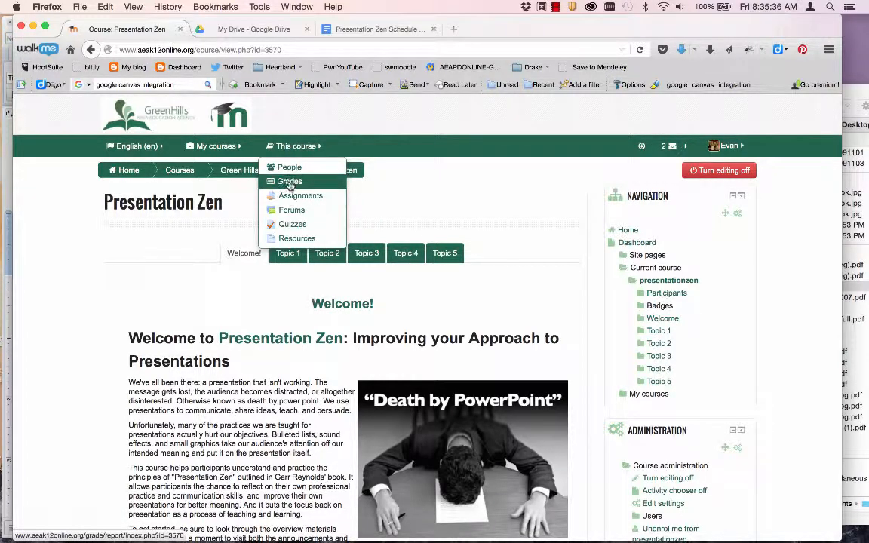
{"action": "left_click", "coordinate": [289, 167]}
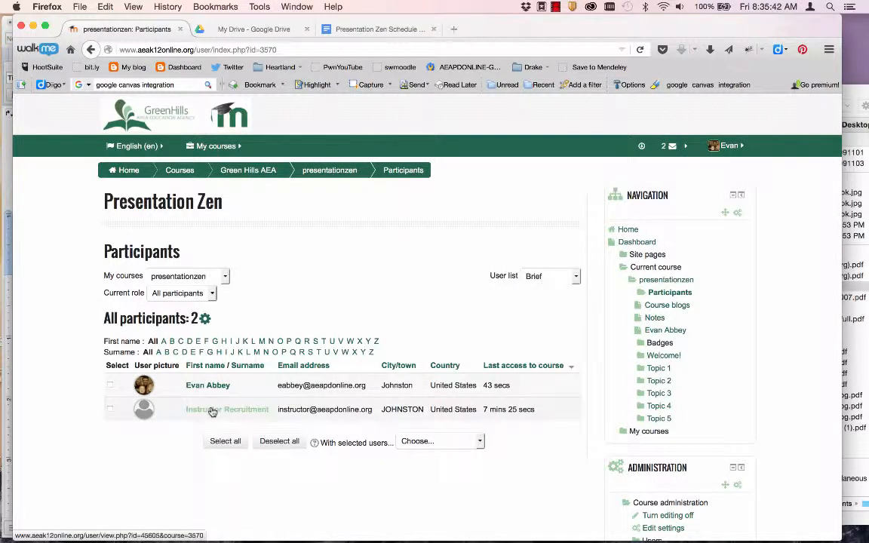
{"action": "left_click", "coordinate": [110, 408]}
{"action": "left_click", "coordinate": [431, 441]}
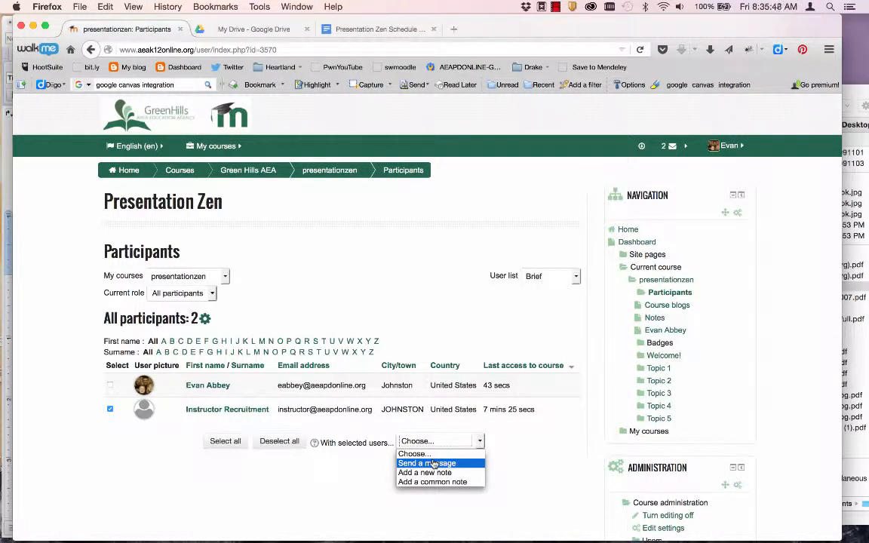
{"action": "left_click", "coordinate": [433, 463]}
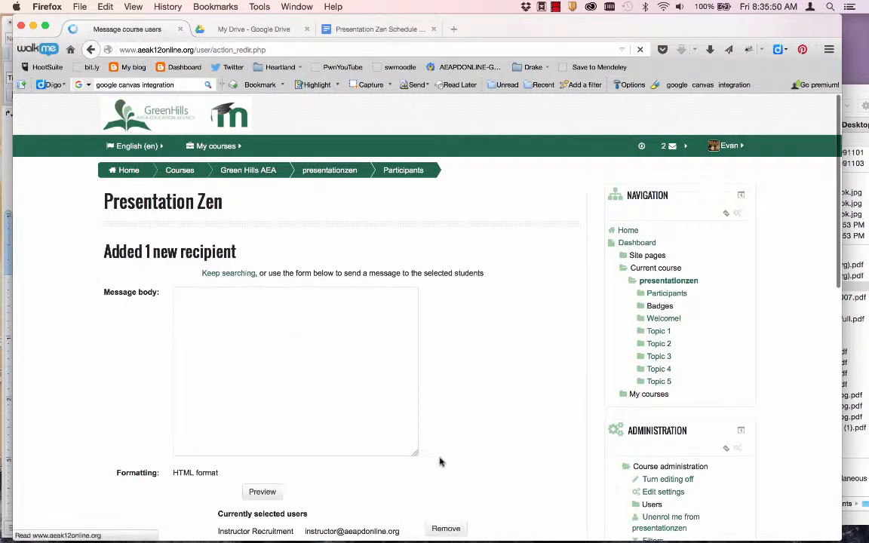
Step: Look over the message form and its selected recipient, then check the list of recent messages and notifications
{"action": "scroll", "coordinate": [441, 462], "scroll_direction": "down", "scroll_amount": 2}
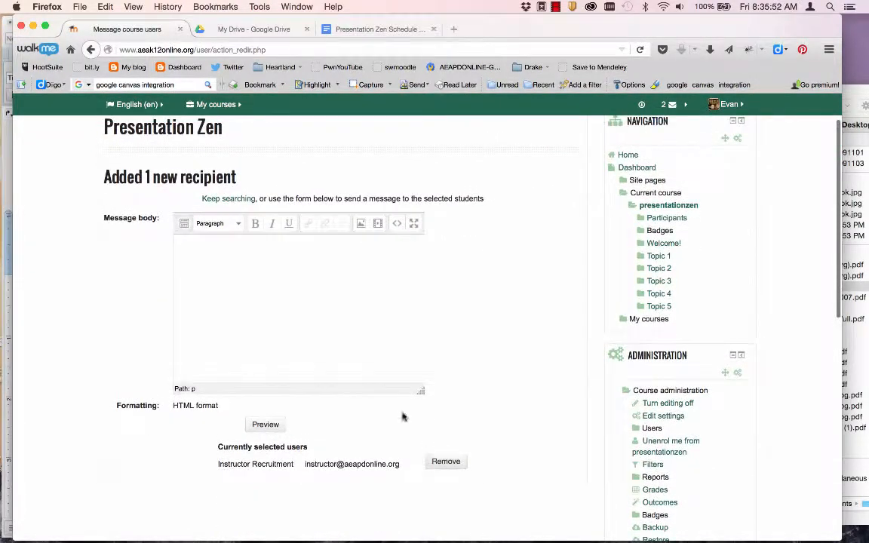
{"action": "scroll", "coordinate": [528, 219], "scroll_direction": "up", "scroll_amount": 2}
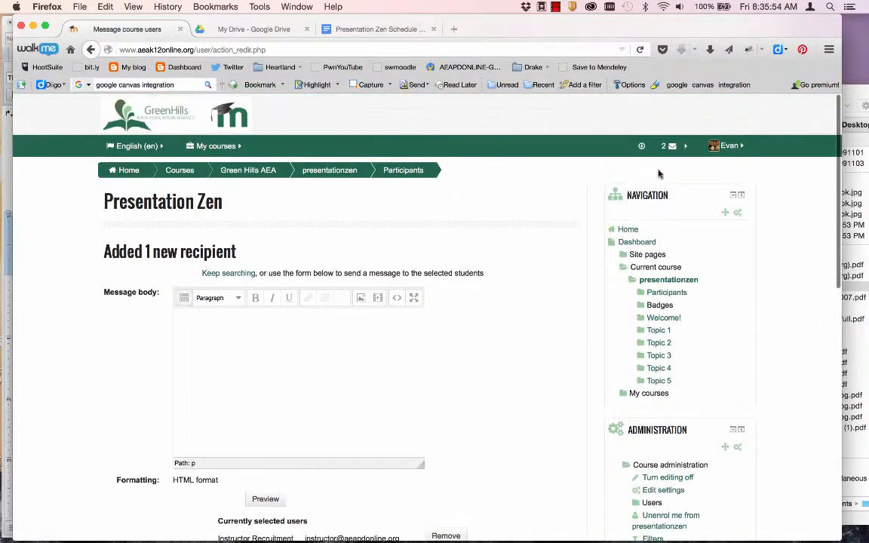
{"action": "left_click", "coordinate": [671, 146]}
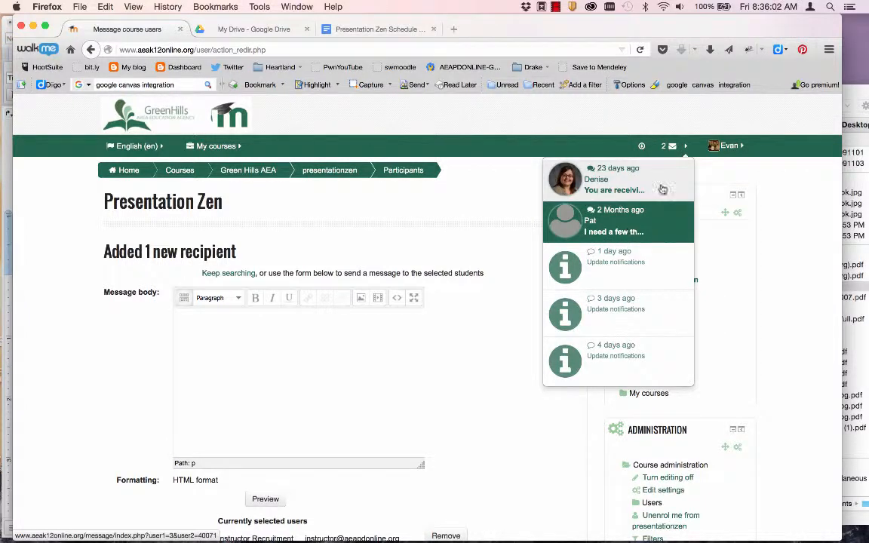
{"action": "left_click", "coordinate": [477, 209]}
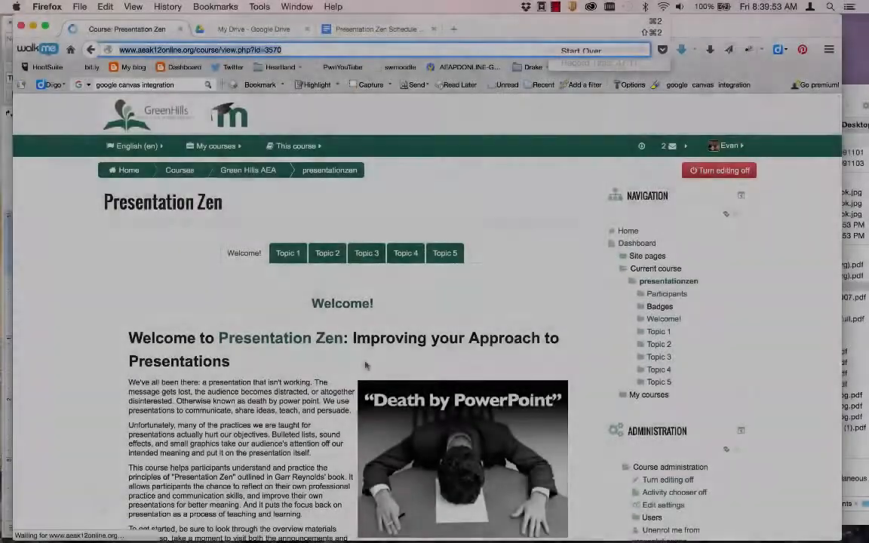
Step: Open the Activity report from the course's reports and review the views and last access of each activity
{"action": "scroll", "coordinate": [365, 366], "scroll_direction": "down", "scroll_amount": 5}
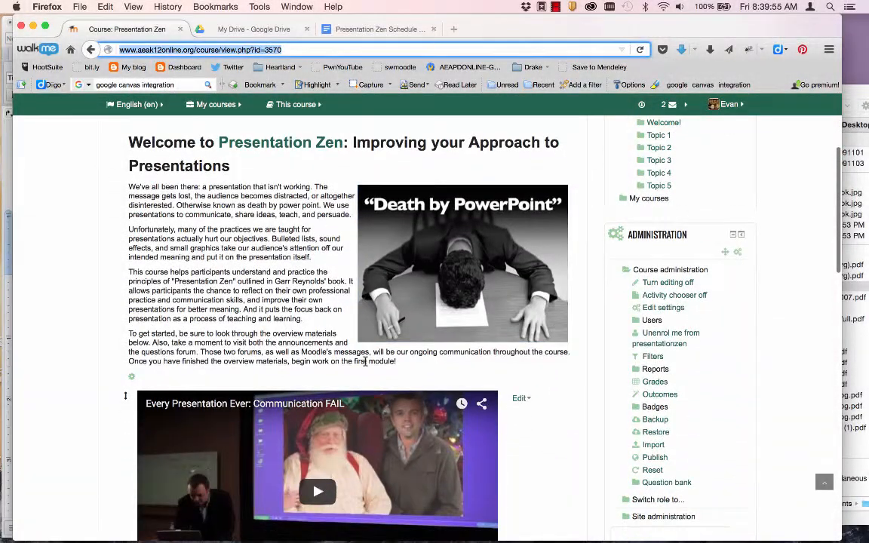
{"action": "scroll", "coordinate": [365, 362], "scroll_direction": "down", "scroll_amount": 2}
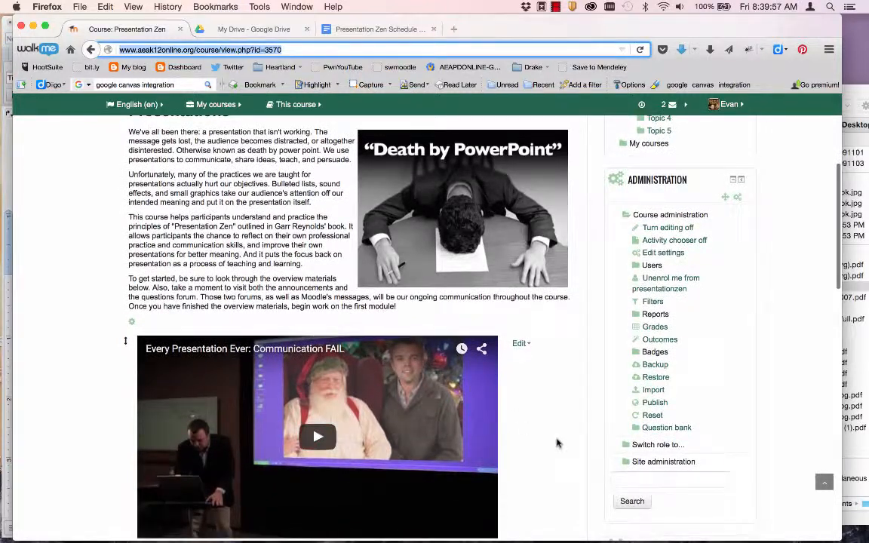
{"action": "left_click", "coordinate": [653, 316]}
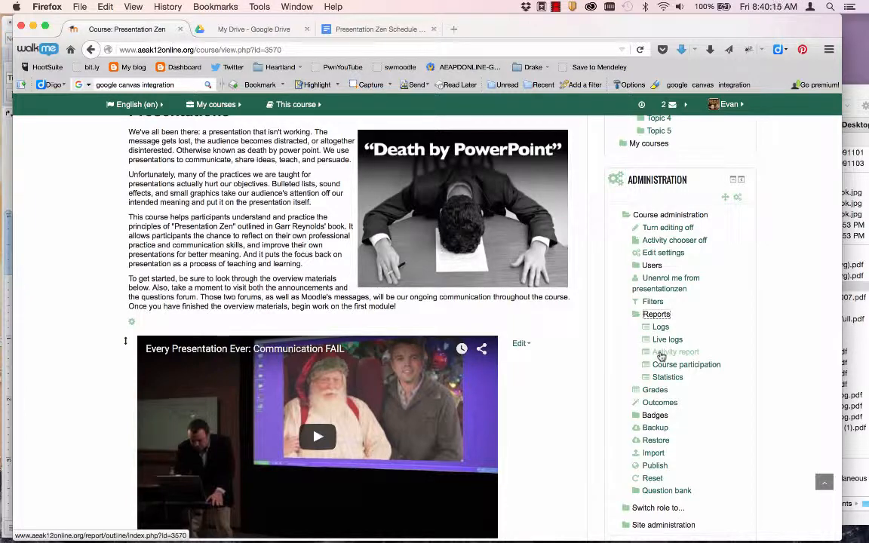
{"action": "left_click", "coordinate": [661, 352]}
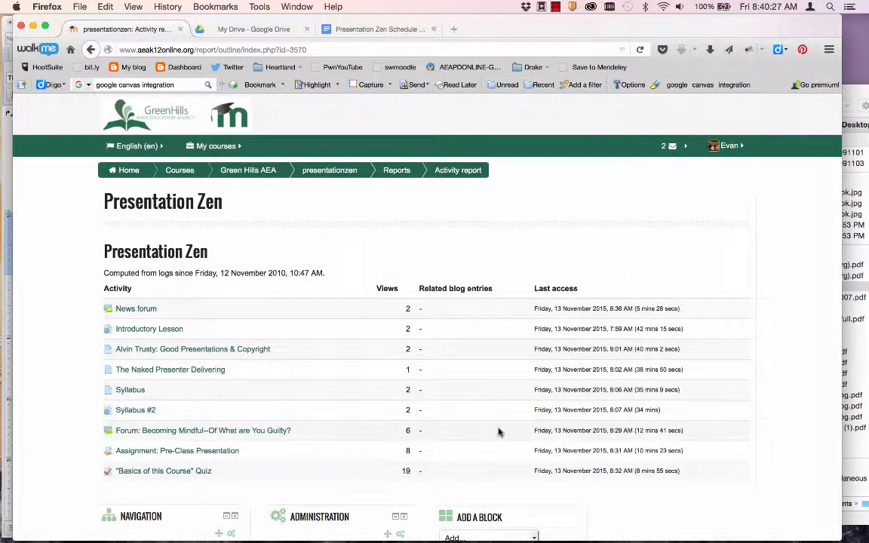
{"action": "scroll", "coordinate": [497, 431], "scroll_direction": "down", "scroll_amount": 2}
{"action": "scroll", "coordinate": [500, 430], "scroll_direction": "up", "scroll_amount": 2}
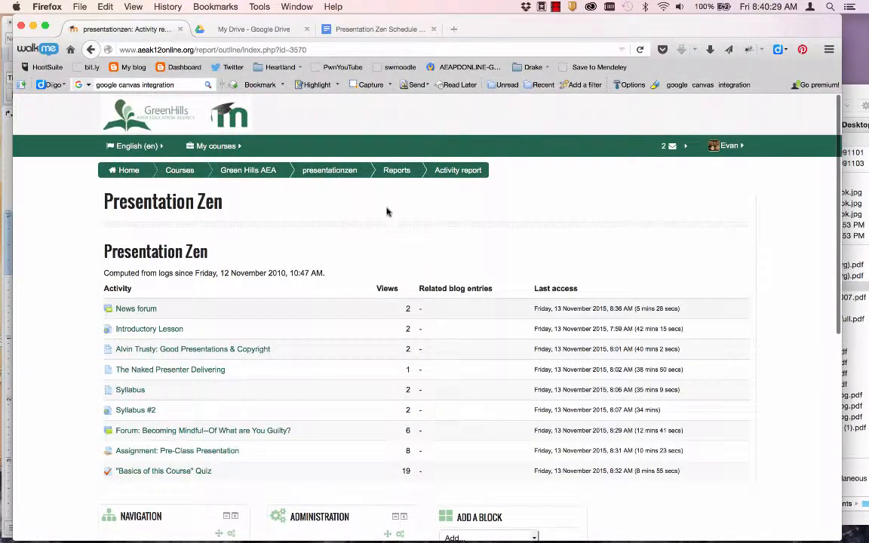
Step: Return to the course, open the student's profile from the participants list and review the details and available reports
{"action": "left_click", "coordinate": [345, 173]}
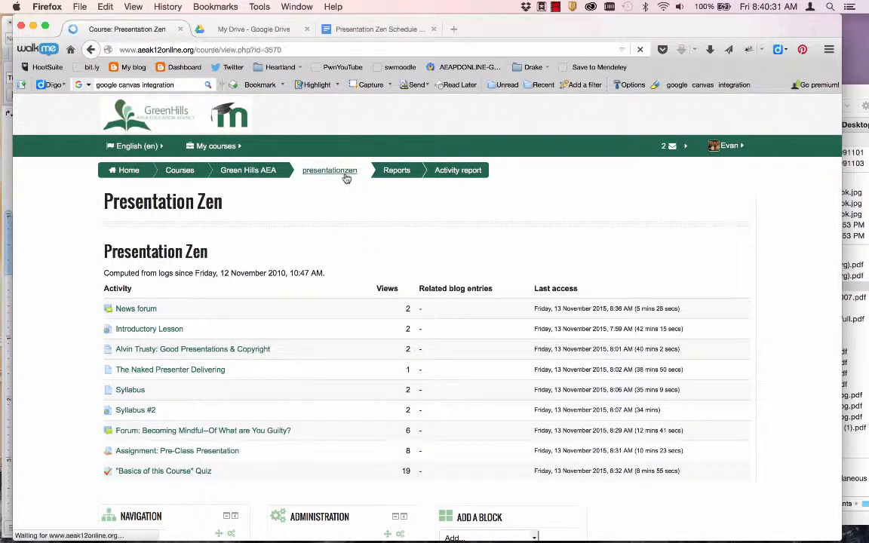
{"action": "left_click", "coordinate": [295, 145]}
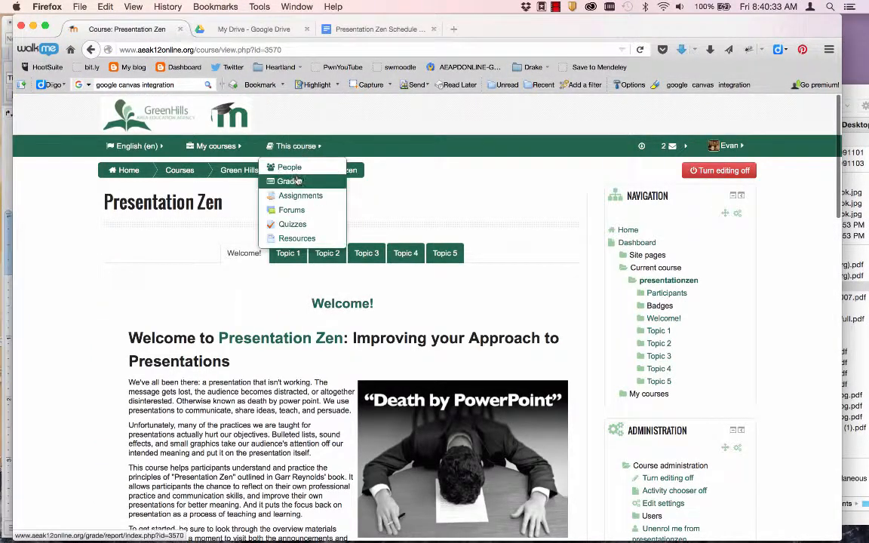
{"action": "left_click", "coordinate": [294, 169]}
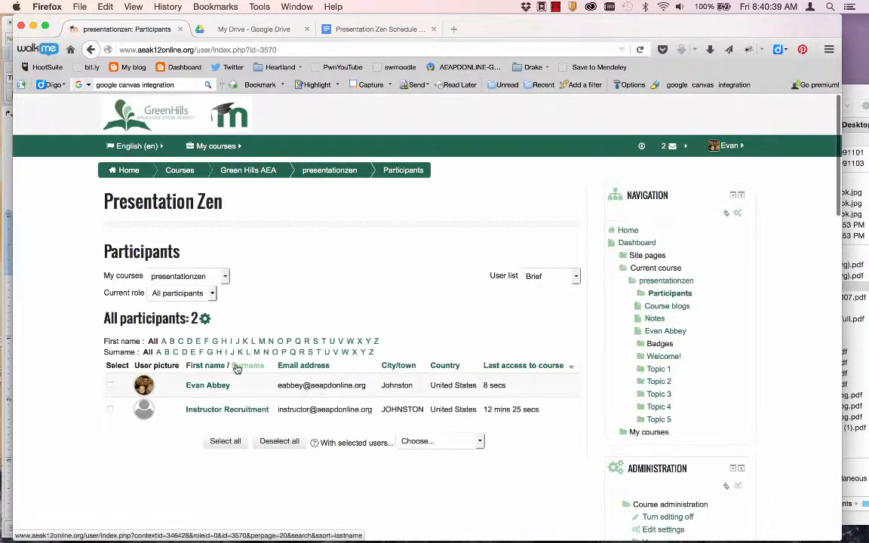
{"action": "scroll", "coordinate": [237, 368], "scroll_direction": "down", "scroll_amount": 1}
{"action": "left_click", "coordinate": [228, 387]}
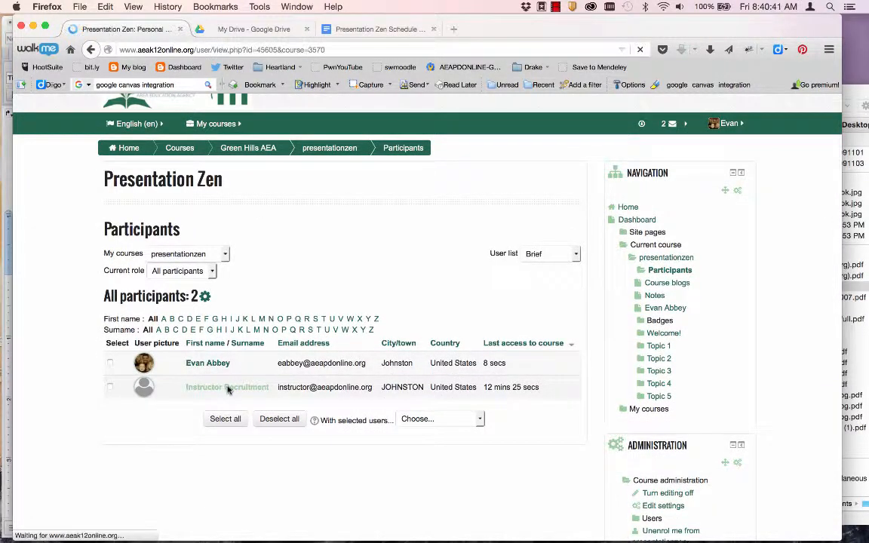
{"action": "scroll", "coordinate": [368, 385], "scroll_direction": "down", "scroll_amount": 5}
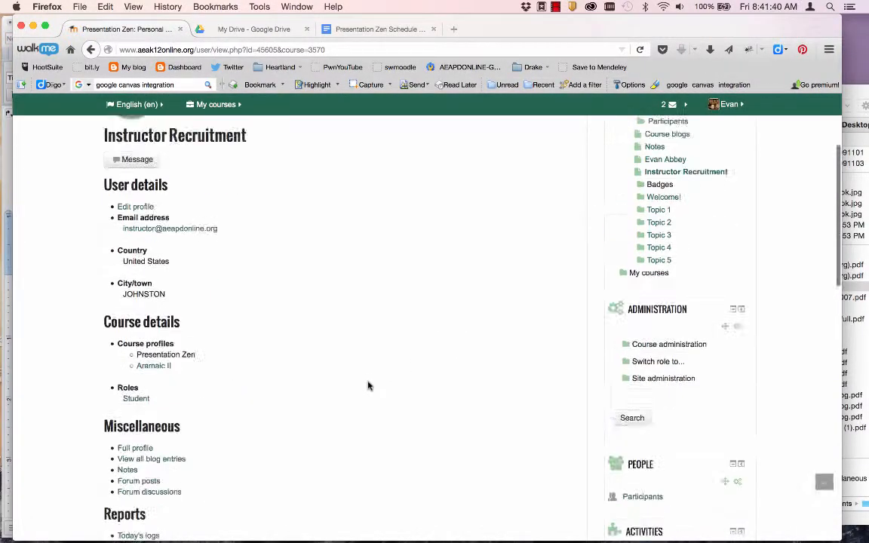
{"action": "scroll", "coordinate": [368, 386], "scroll_direction": "down", "scroll_amount": 5}
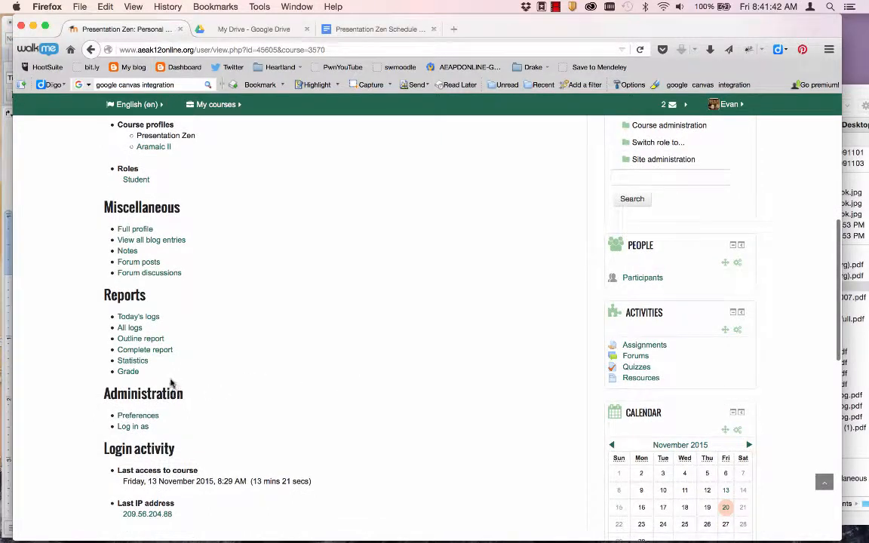
Step: Open the student's Complete report and review the forum post, assignment submission, feedback and quiz attempt
{"action": "left_click", "coordinate": [165, 352]}
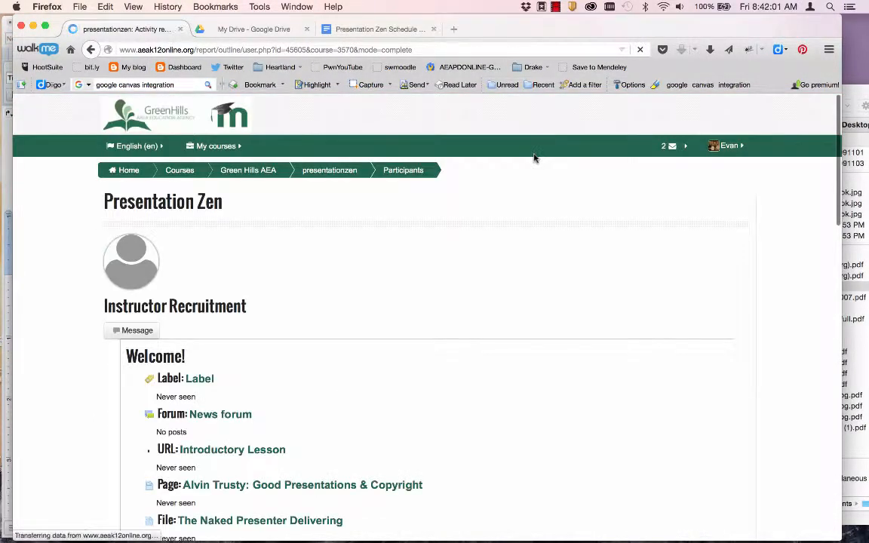
{"action": "scroll", "coordinate": [481, 295], "scroll_direction": "down", "scroll_amount": 8}
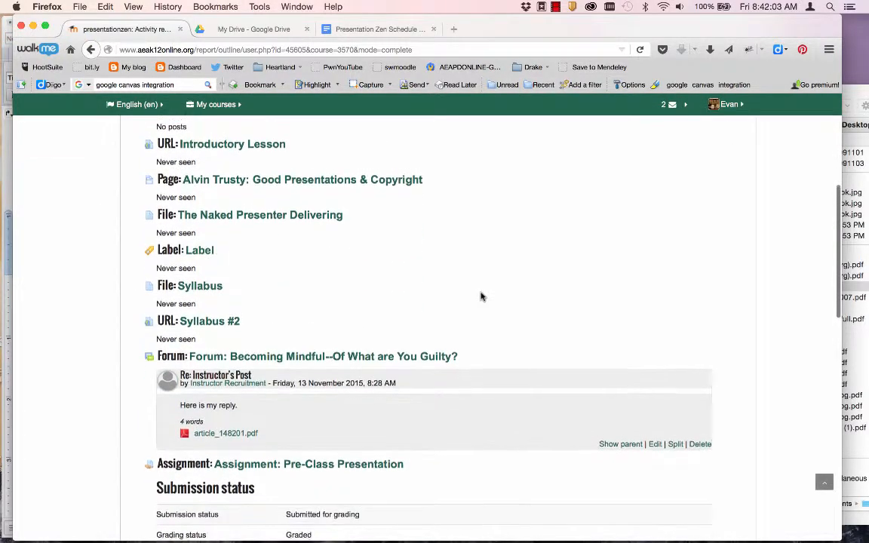
{"action": "scroll", "coordinate": [213, 333], "scroll_direction": "down", "scroll_amount": 2}
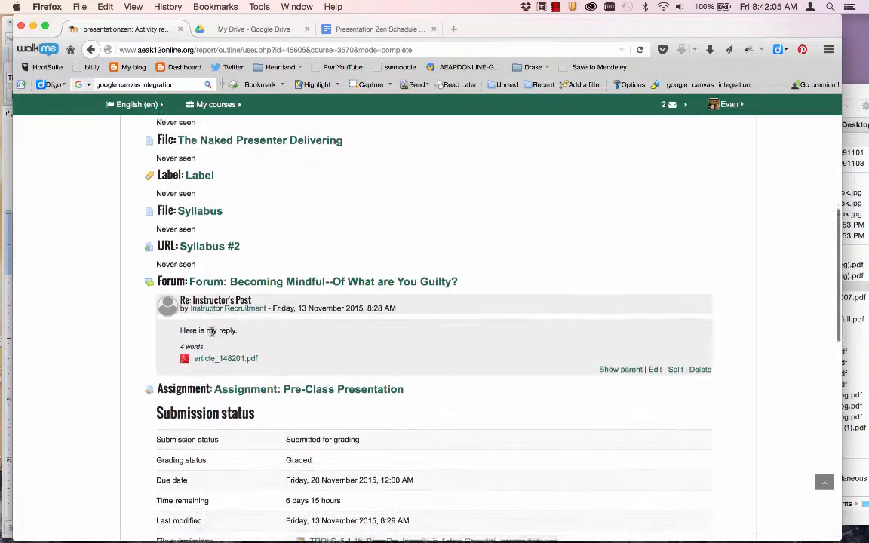
{"action": "scroll", "coordinate": [212, 365], "scroll_direction": "down", "scroll_amount": 2}
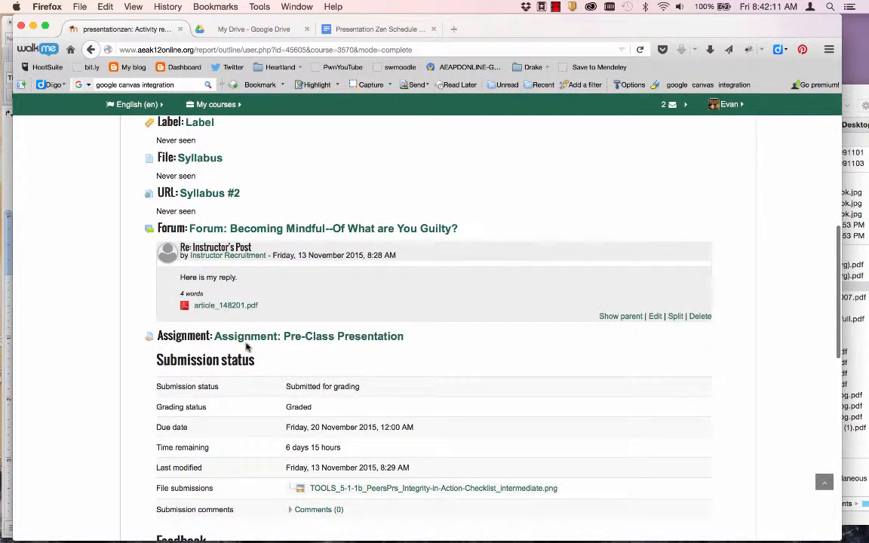
{"action": "scroll", "coordinate": [246, 343], "scroll_direction": "down", "scroll_amount": 8}
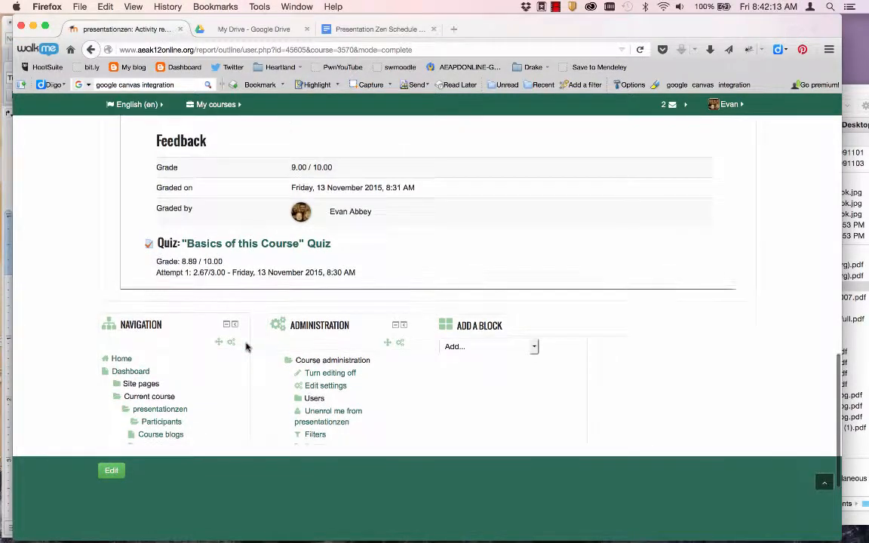
{"action": "scroll", "coordinate": [245, 345], "scroll_direction": "up", "scroll_amount": 15}
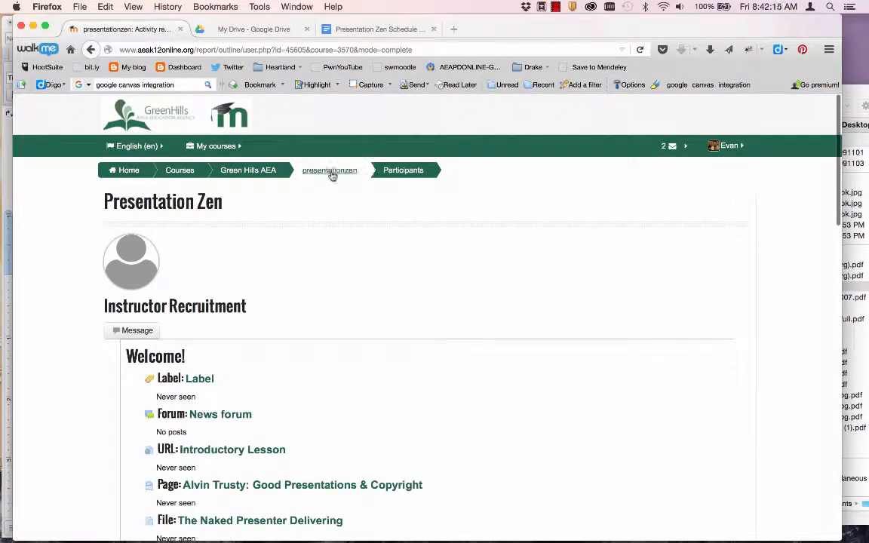
Step: Return to the course page and look through the activities available to add to the Welcome section, without adding one
{"action": "left_click", "coordinate": [329, 172]}
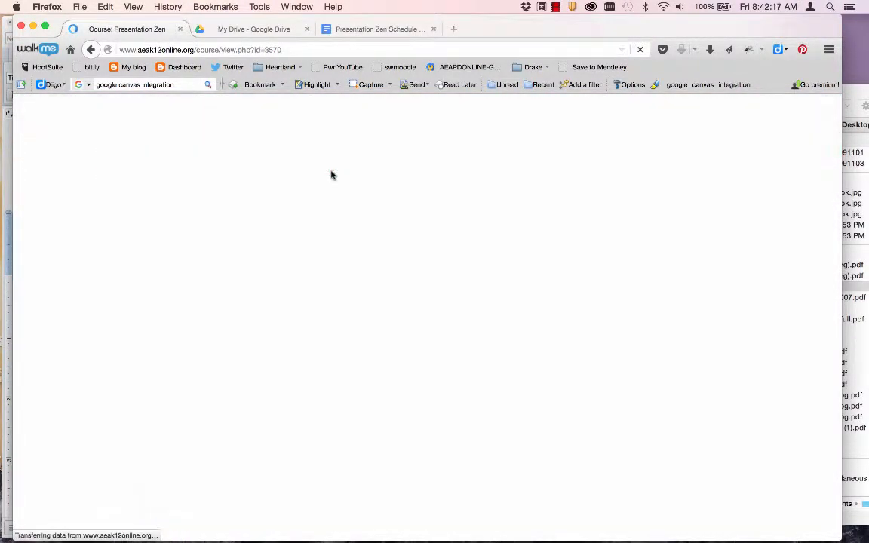
{"action": "scroll", "coordinate": [476, 369], "scroll_direction": "down", "scroll_amount": 2}
{"action": "scroll", "coordinate": [476, 369], "scroll_direction": "down", "scroll_amount": 10}
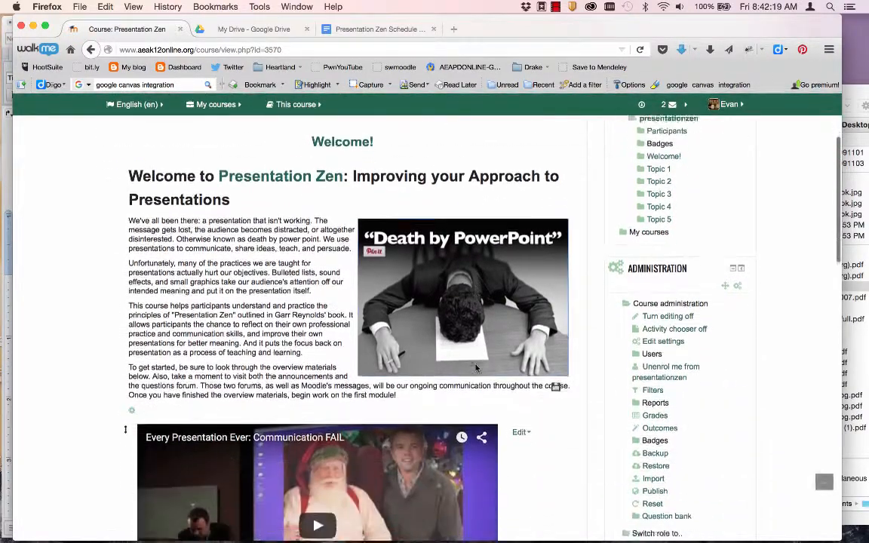
{"action": "scroll", "coordinate": [476, 369], "scroll_direction": "down", "scroll_amount": 10}
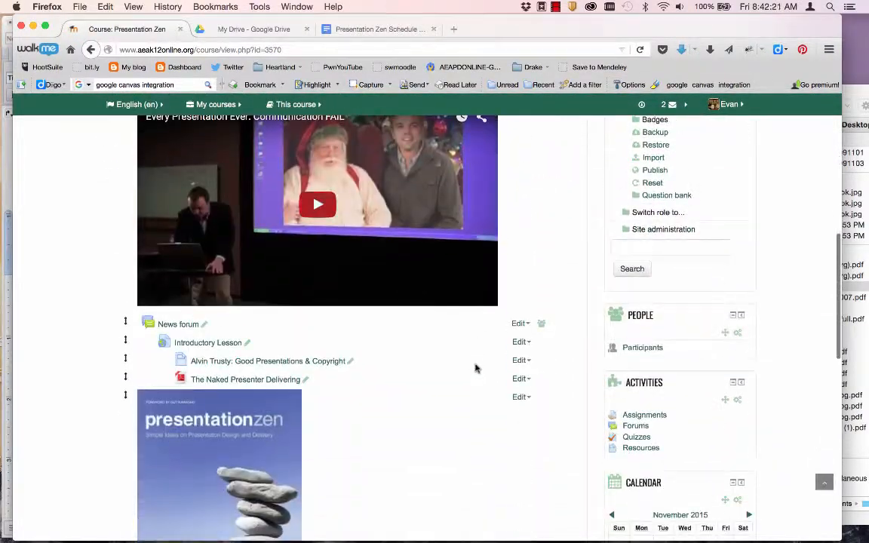
{"action": "left_click", "coordinate": [497, 385]}
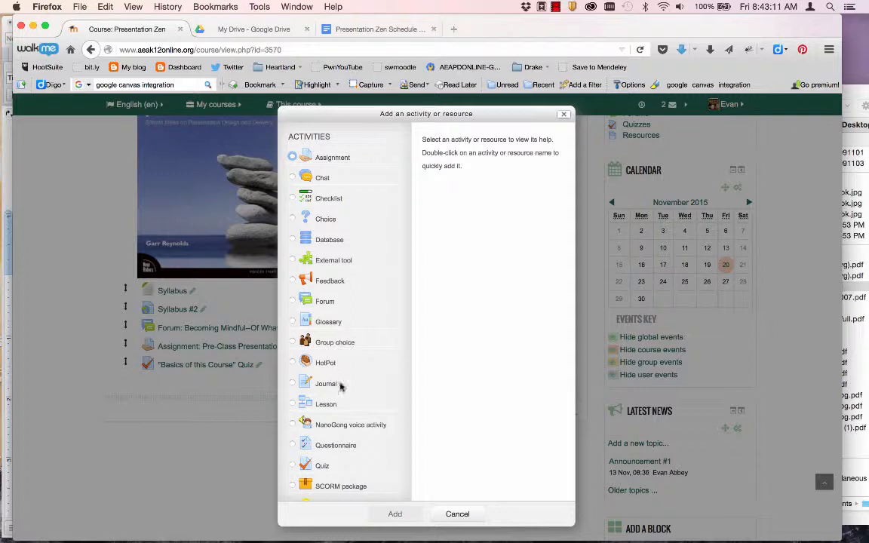
{"action": "scroll", "coordinate": [342, 405], "scroll_direction": "down", "scroll_amount": 2}
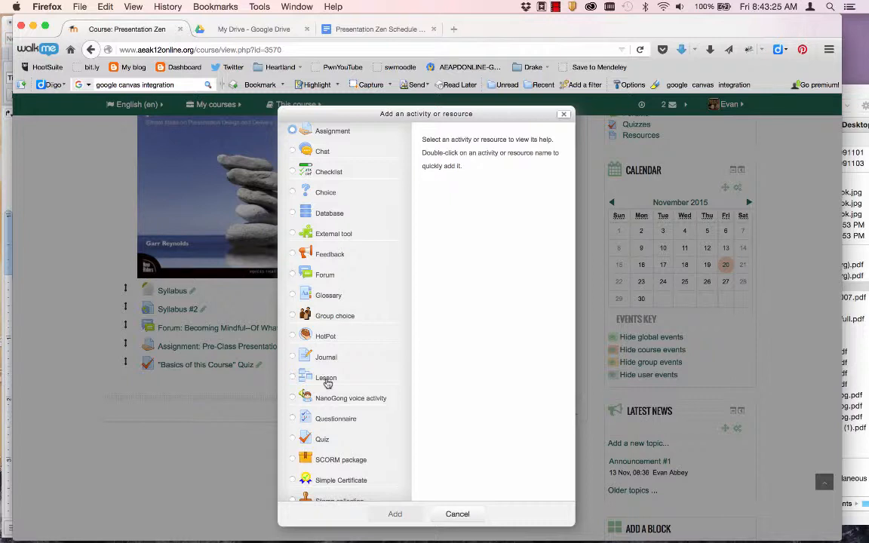
{"action": "scroll", "coordinate": [330, 423], "scroll_direction": "down", "scroll_amount": 5}
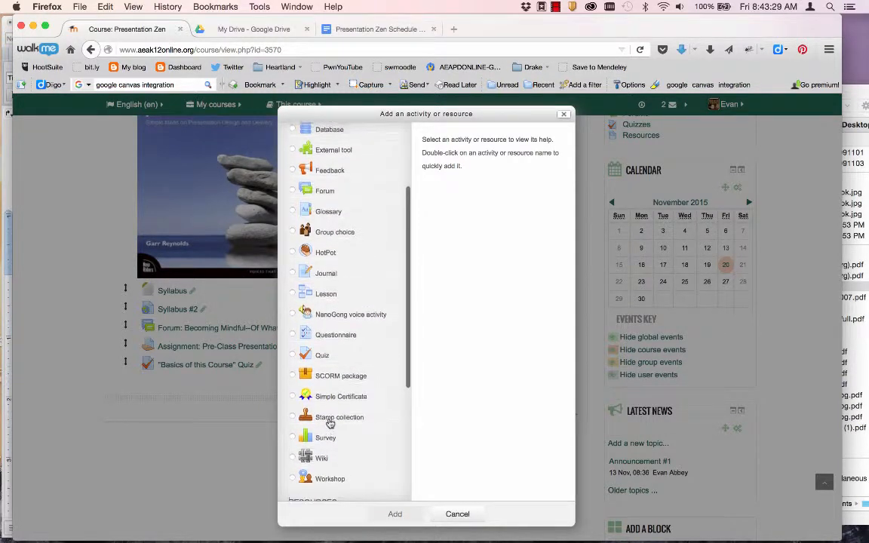
{"action": "scroll", "coordinate": [329, 423], "scroll_direction": "up", "scroll_amount": 6}
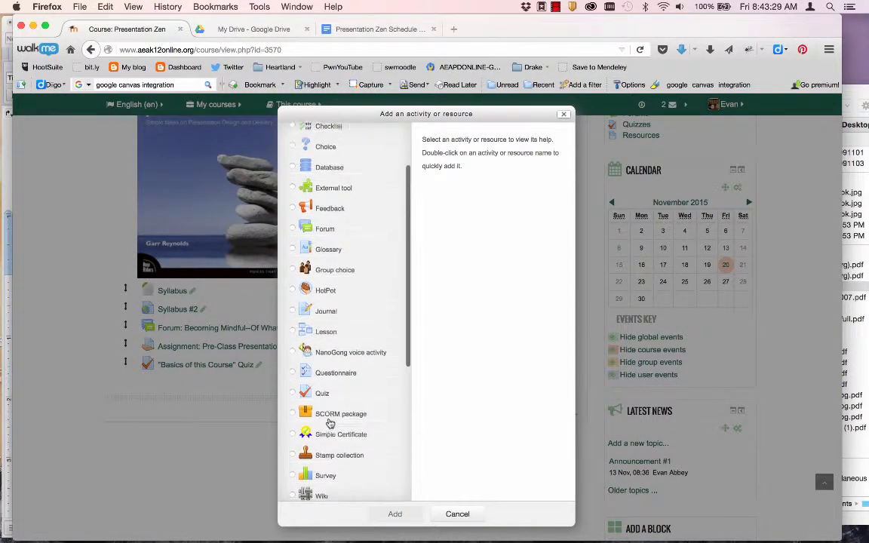
{"action": "left_click", "coordinate": [458, 514]}
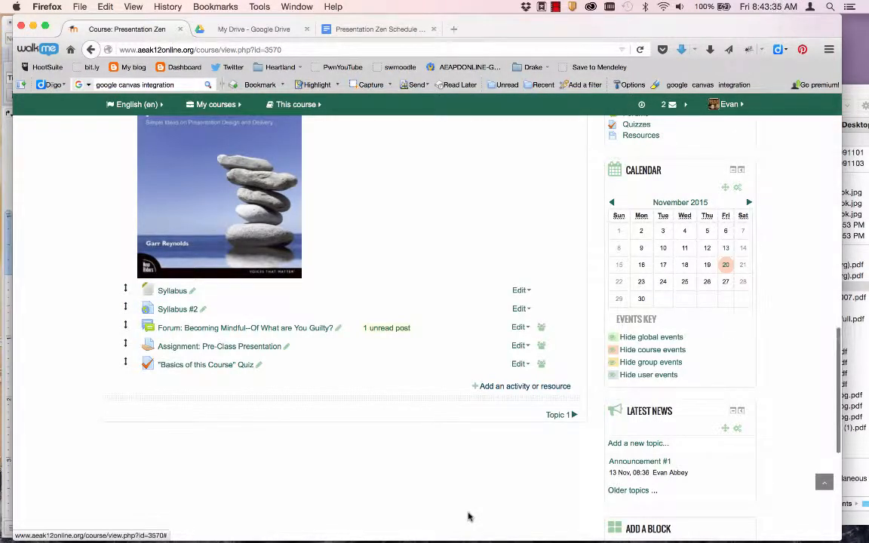
Step: Open the Presentation Zen course settings for editing and clear the course ID number
{"action": "scroll", "coordinate": [467, 516], "scroll_direction": "up", "scroll_amount": 4}
{"action": "scroll", "coordinate": [467, 516], "scroll_direction": "up", "scroll_amount": 12}
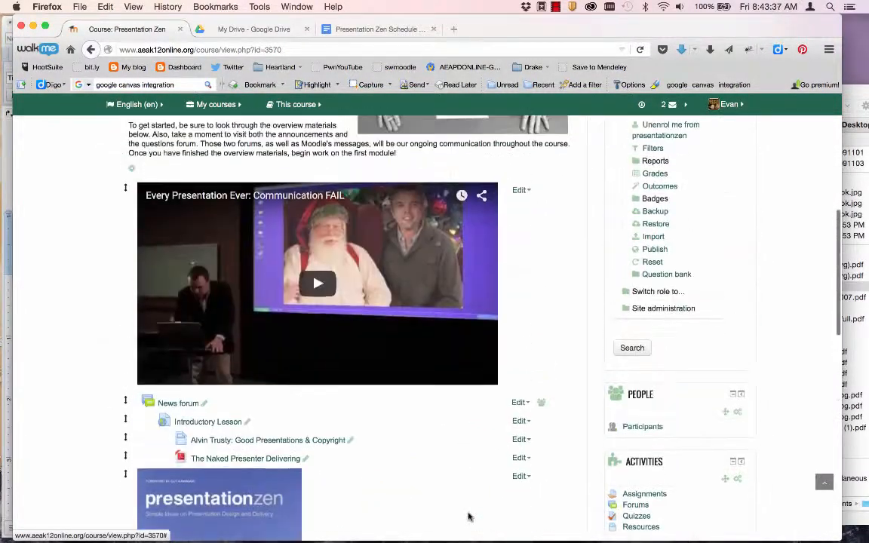
{"action": "scroll", "coordinate": [468, 517], "scroll_direction": "up", "scroll_amount": 3}
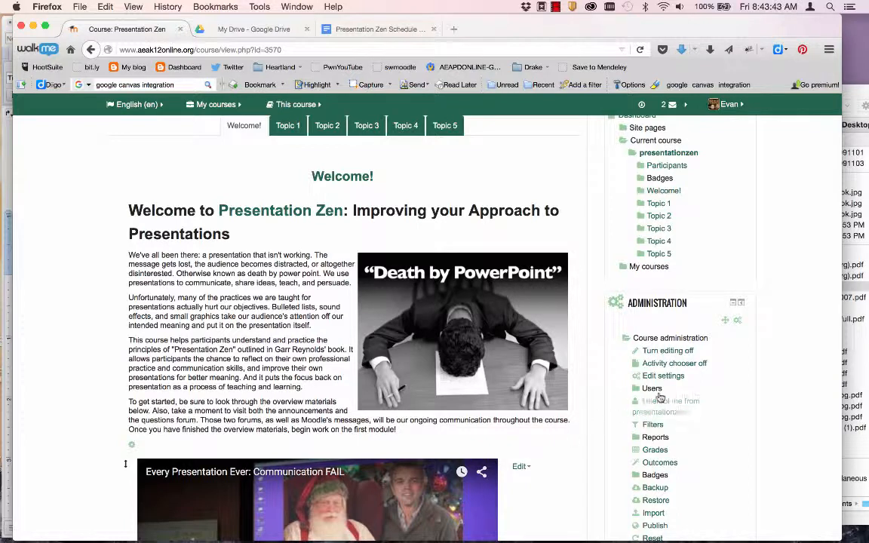
{"action": "left_click", "coordinate": [666, 377]}
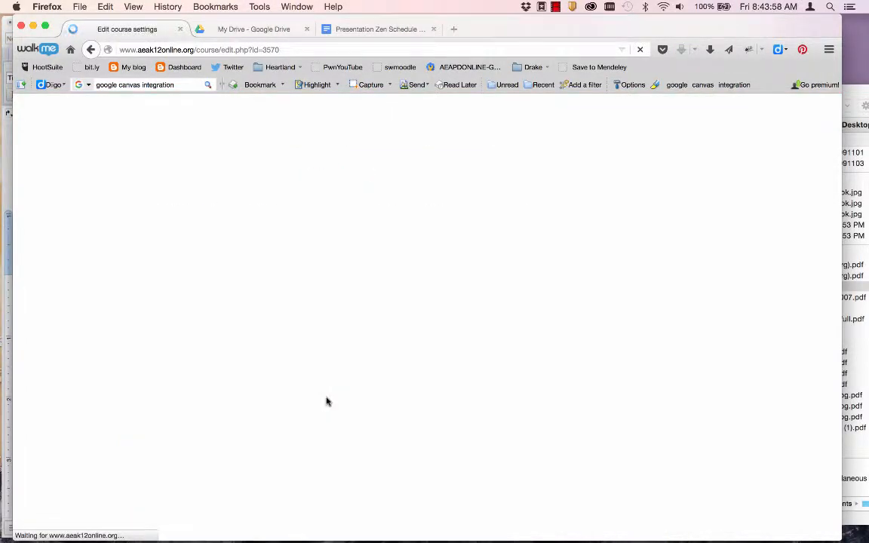
{"action": "scroll", "coordinate": [326, 401], "scroll_direction": "down", "scroll_amount": 5}
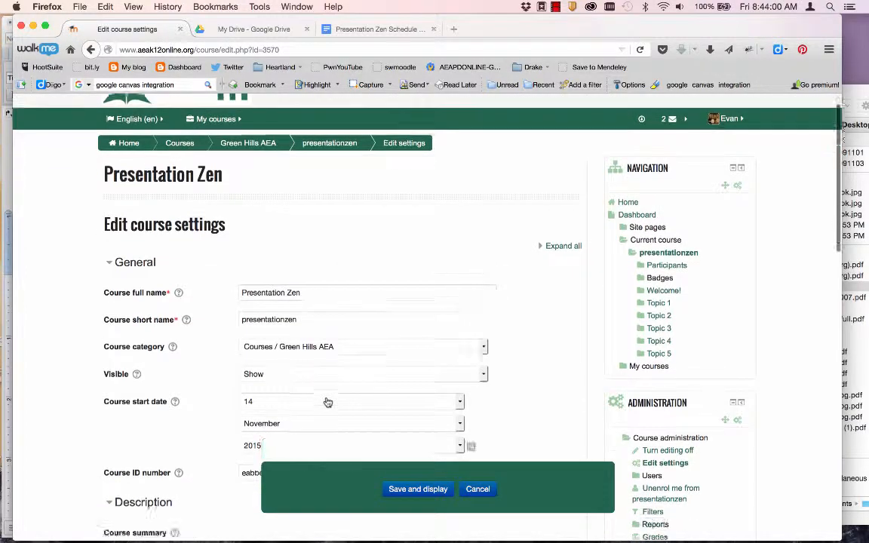
{"action": "scroll", "coordinate": [325, 401], "scroll_direction": "down", "scroll_amount": 1}
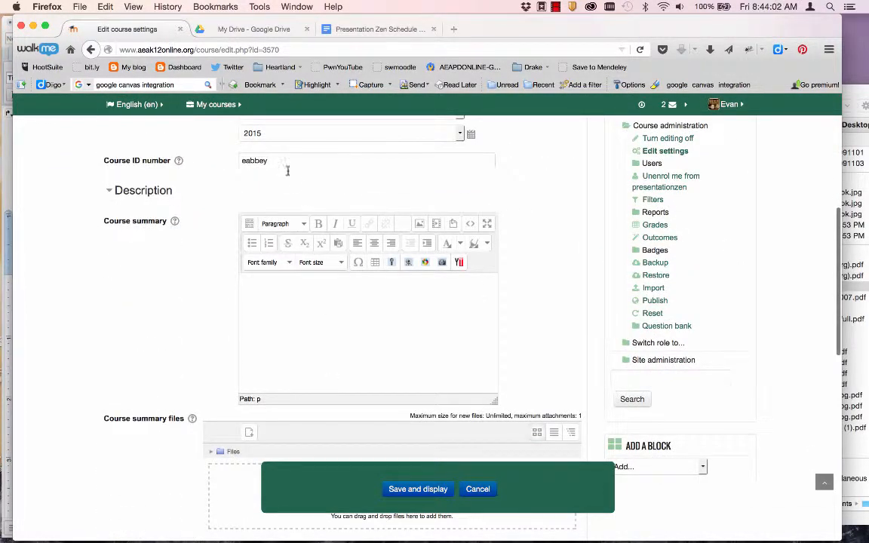
{"action": "left_click_drag", "start_coordinate": [278, 160], "coordinate": [181, 136]}
{"action": "key", "text": "BackSpace"}
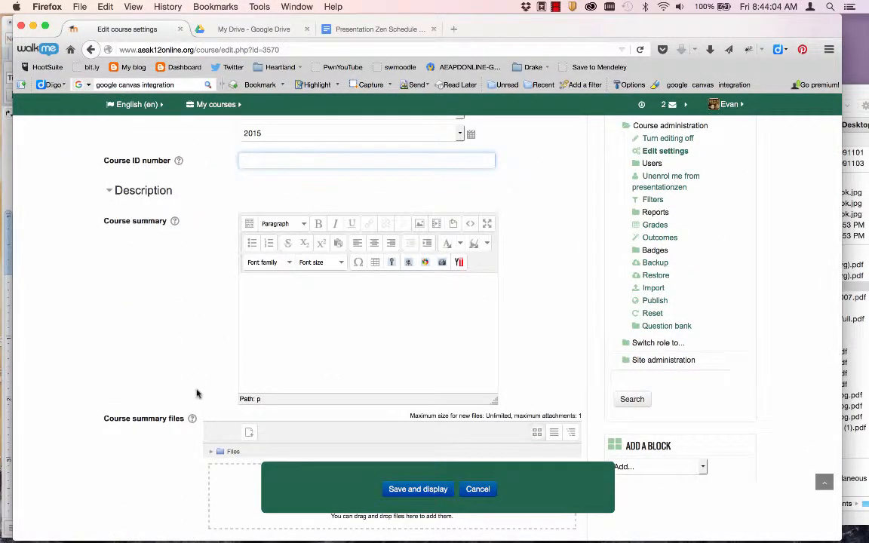
Step: Set Enable completion tracking to Yes in the course settings and save, returning to the course page
{"action": "scroll", "coordinate": [196, 393], "scroll_direction": "down", "scroll_amount": 15}
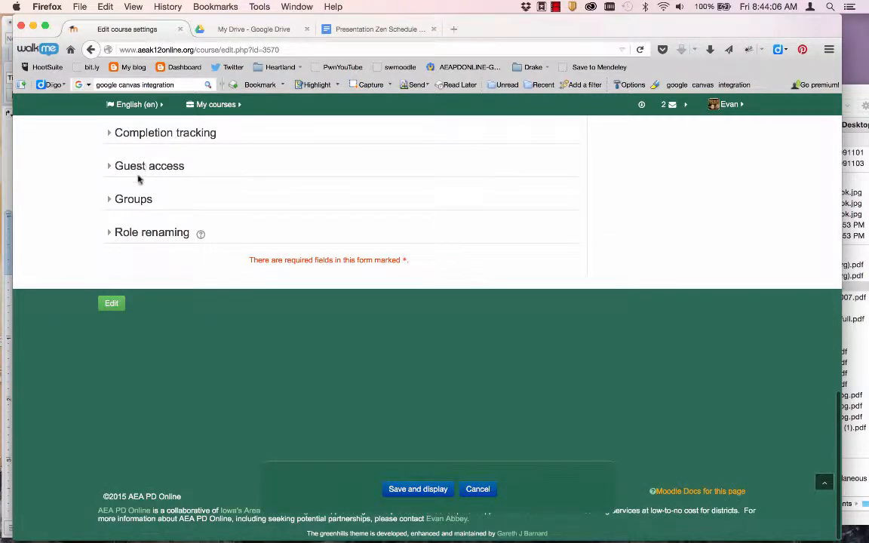
{"action": "left_click", "coordinate": [141, 133]}
{"action": "left_click", "coordinate": [245, 163]}
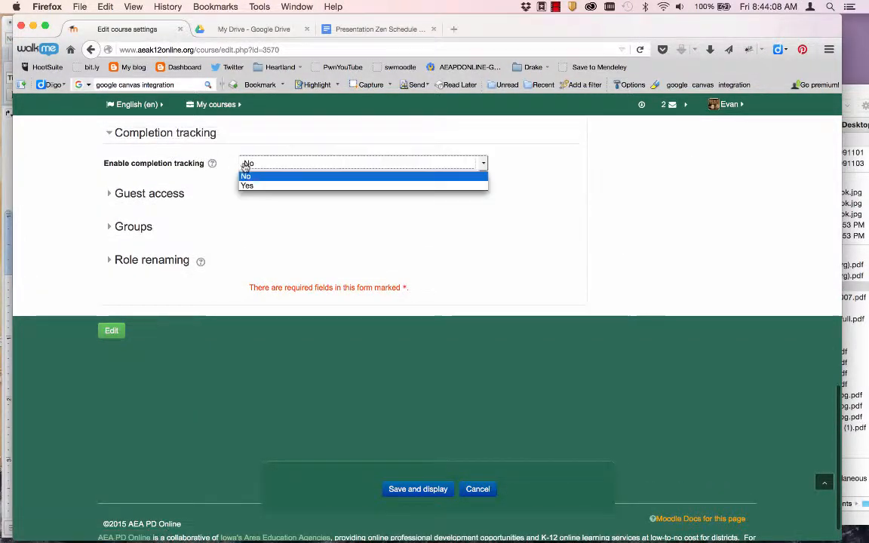
{"action": "left_click", "coordinate": [255, 187]}
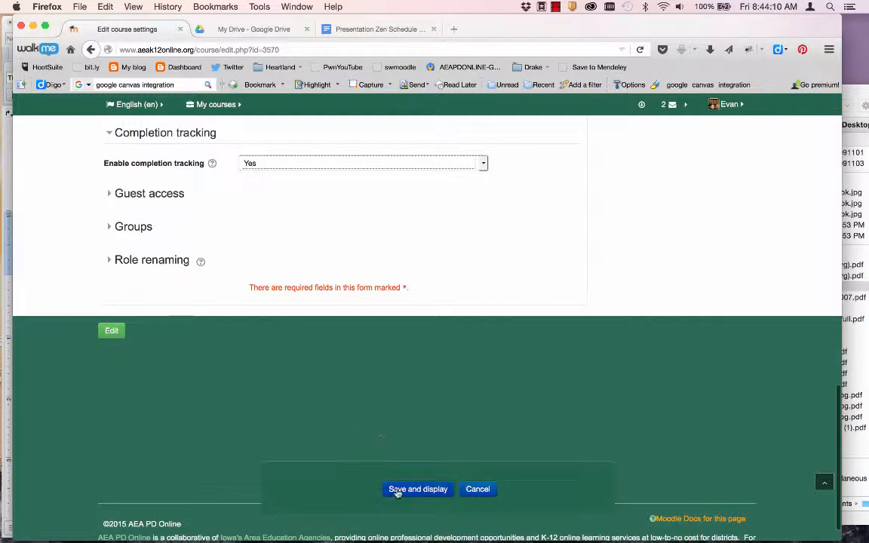
{"action": "left_click", "coordinate": [396, 491]}
{"action": "scroll", "coordinate": [436, 398], "scroll_direction": "up", "scroll_amount": 3}
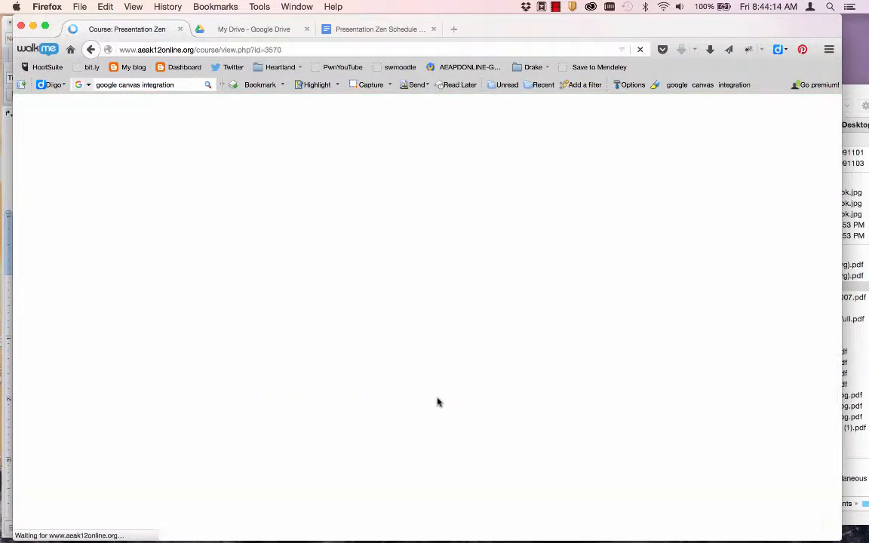
Step: In the settings of the "Becoming Mindful" forum, set completion tracking to "Show activity as complete when conditions are met"
{"action": "scroll", "coordinate": [438, 403], "scroll_direction": "down", "scroll_amount": 10}
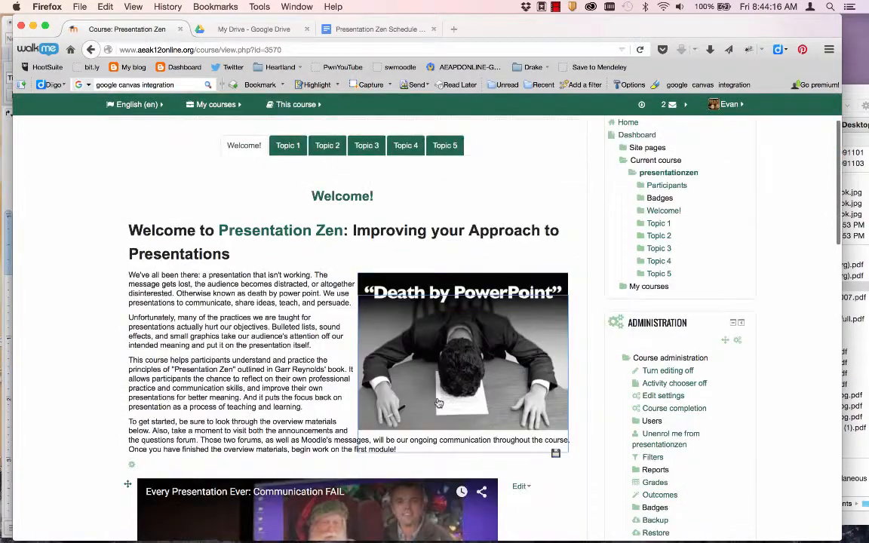
{"action": "scroll", "coordinate": [438, 402], "scroll_direction": "down", "scroll_amount": 10}
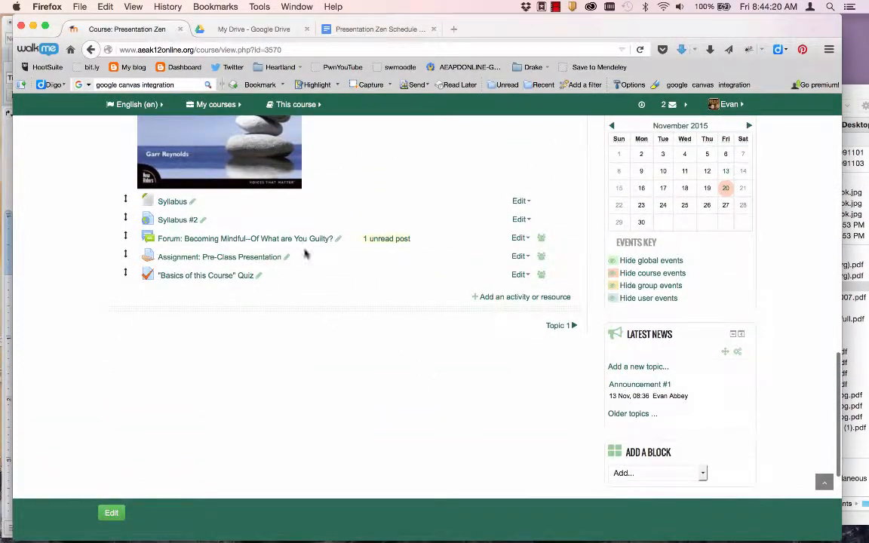
{"action": "left_click", "coordinate": [520, 238]}
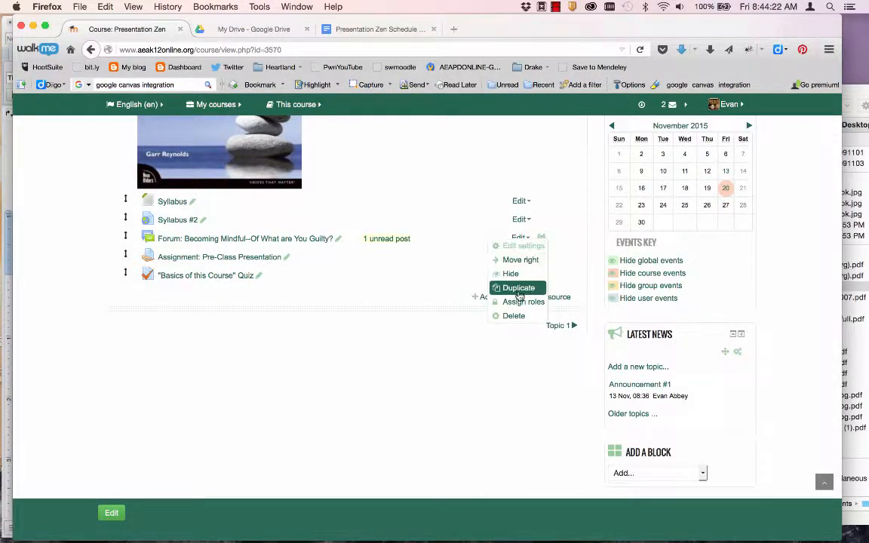
{"action": "left_click", "coordinate": [519, 250]}
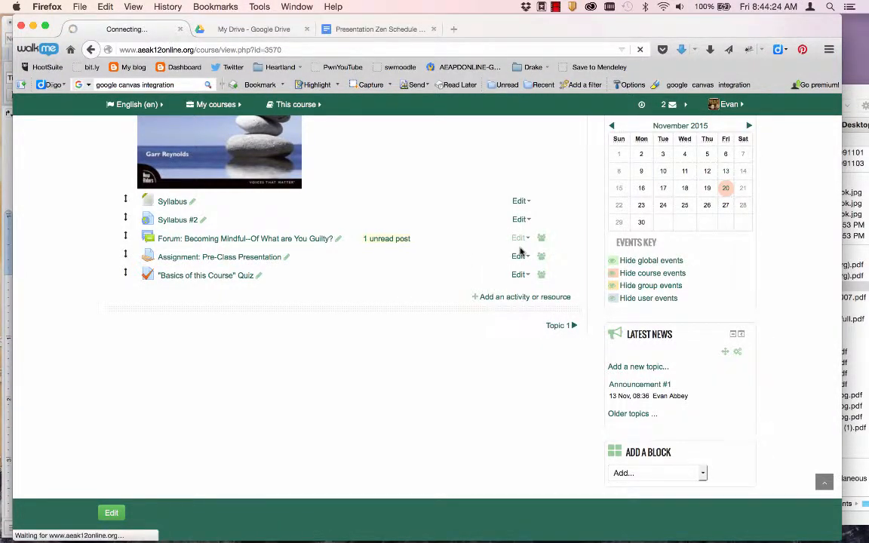
{"action": "scroll", "coordinate": [173, 411], "scroll_direction": "down", "scroll_amount": 3}
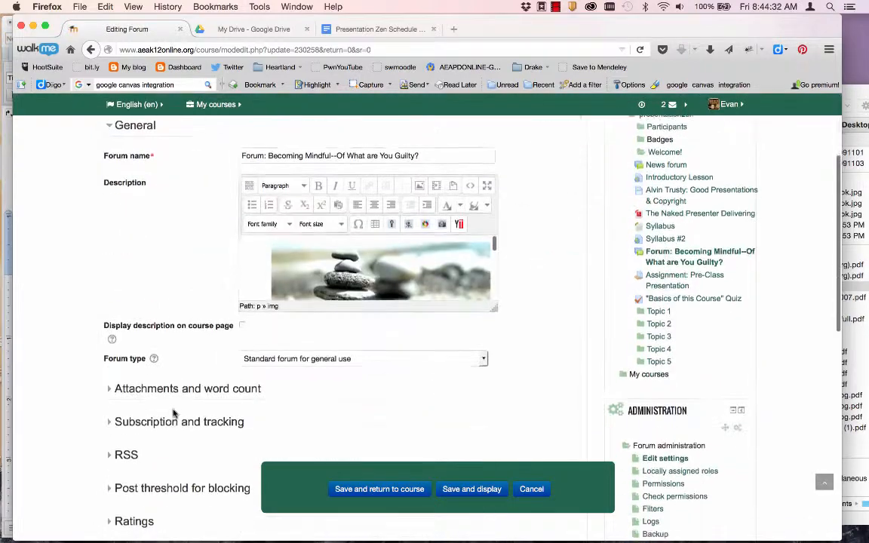
{"action": "scroll", "coordinate": [172, 411], "scroll_direction": "down", "scroll_amount": 3}
{"action": "left_click", "coordinate": [151, 450]}
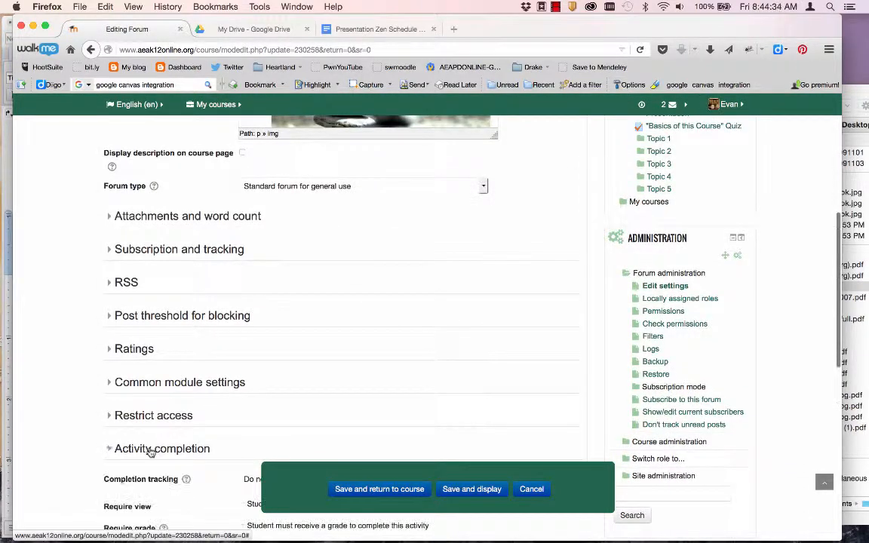
{"action": "scroll", "coordinate": [151, 450], "scroll_direction": "down", "scroll_amount": 3}
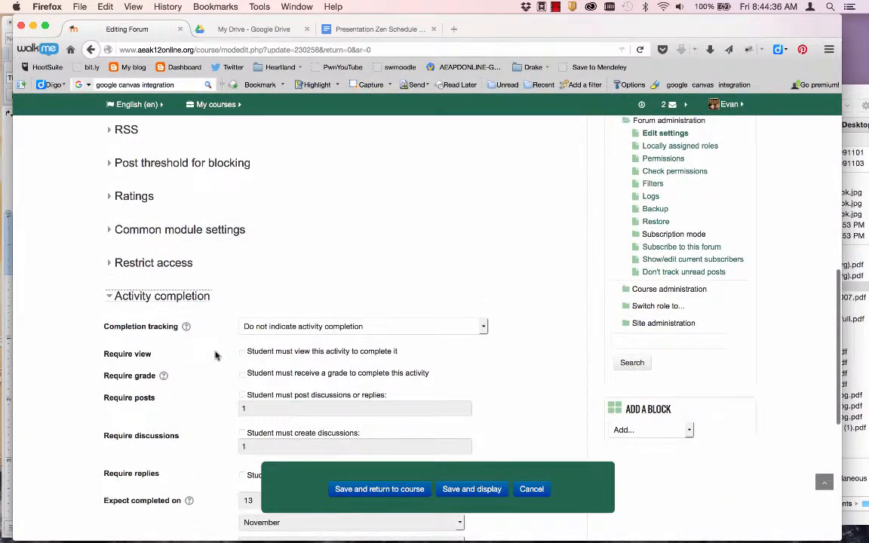
{"action": "scroll", "coordinate": [215, 355], "scroll_direction": "down", "scroll_amount": 2}
{"action": "left_click", "coordinate": [285, 242]}
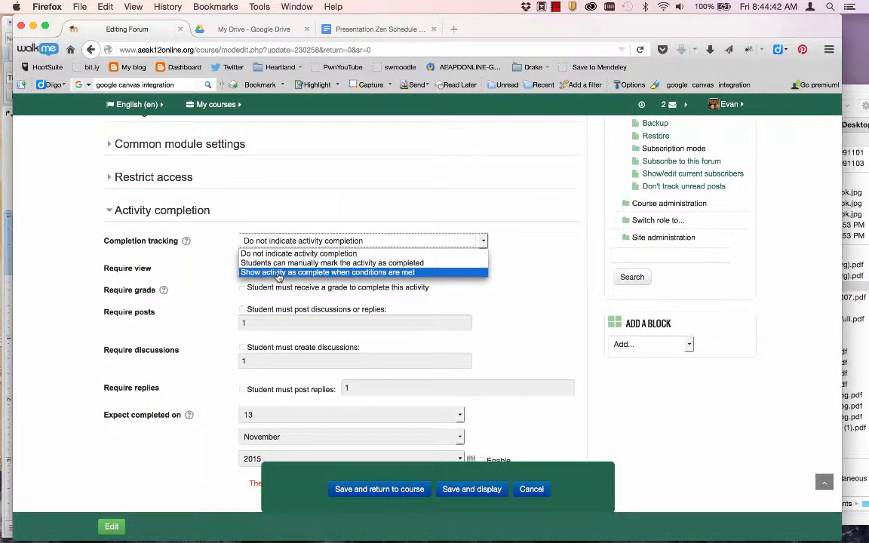
{"action": "left_click", "coordinate": [278, 273]}
Step: Require students to view the forum and post 1 discussion or reply to complete it, and save back to the course
{"action": "scroll", "coordinate": [200, 280], "scroll_direction": "down", "scroll_amount": 2}
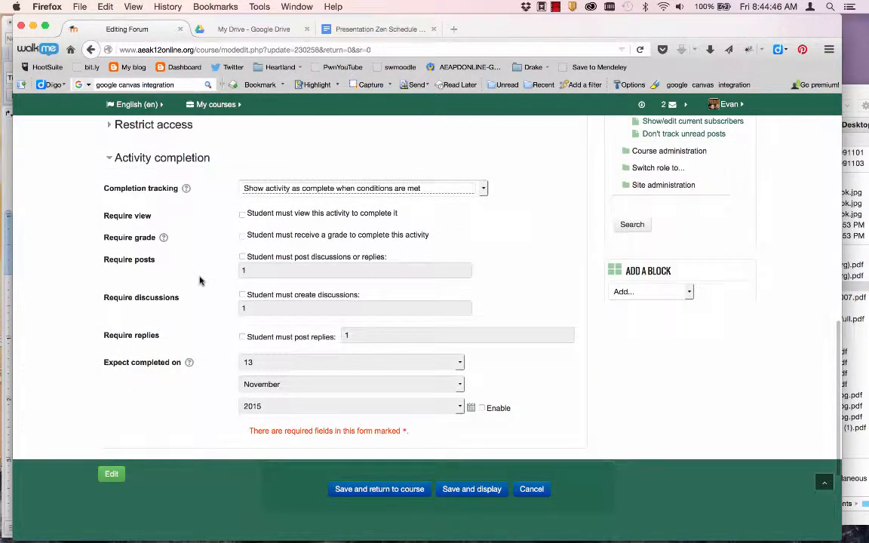
{"action": "left_click", "coordinate": [241, 216]}
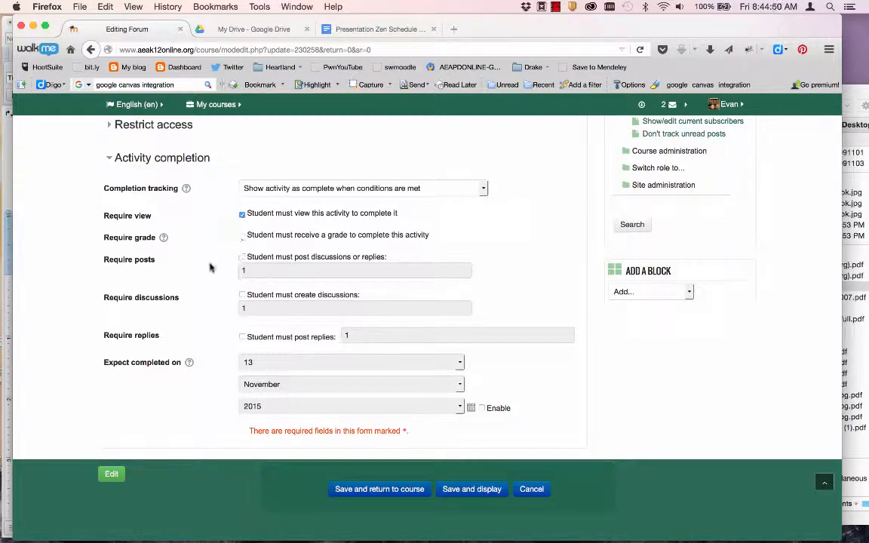
{"action": "left_click", "coordinate": [242, 258]}
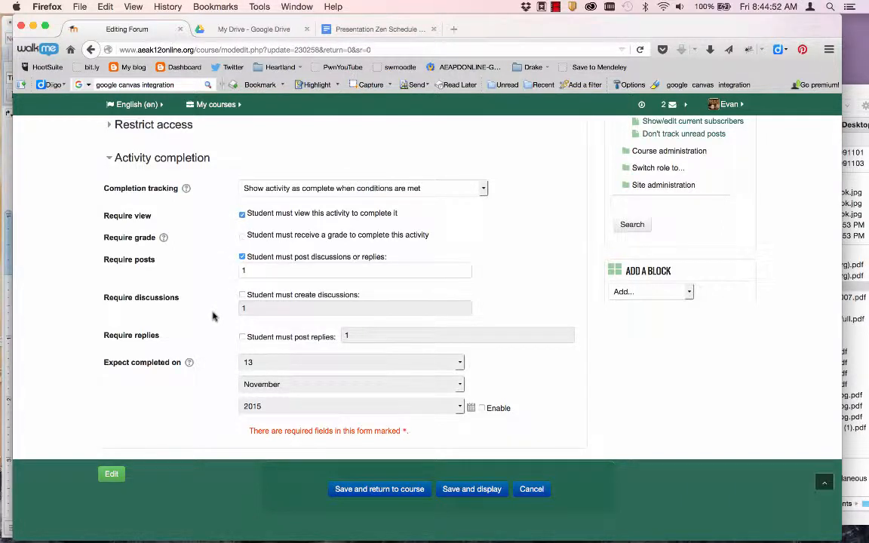
{"action": "scroll", "coordinate": [214, 317], "scroll_direction": "down", "scroll_amount": 1}
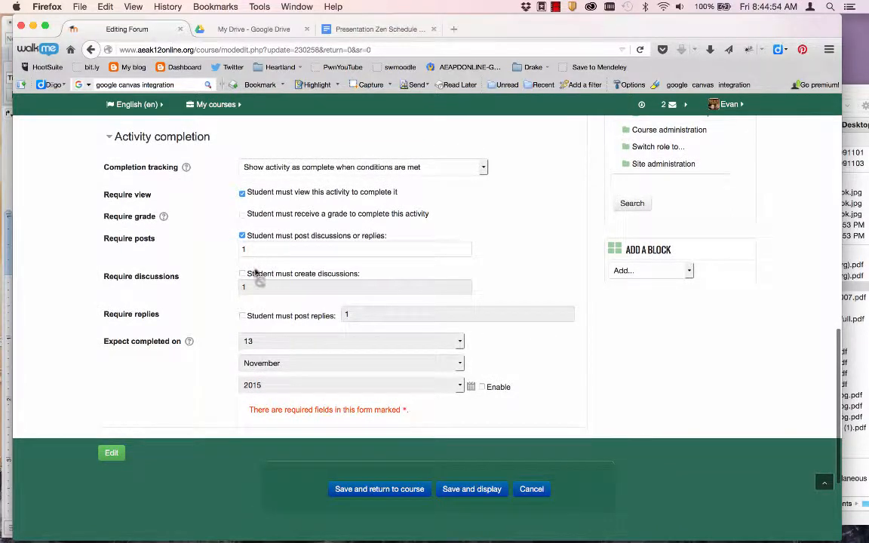
{"action": "left_click", "coordinate": [409, 492]}
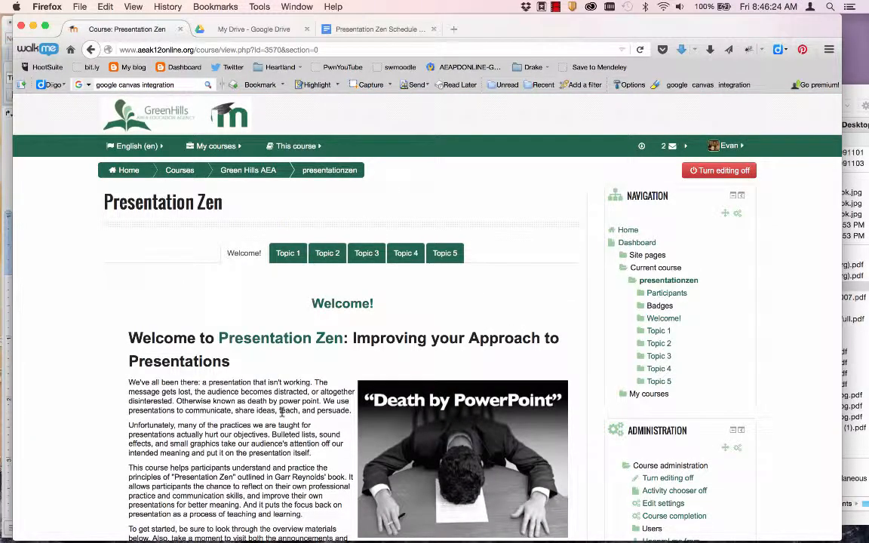
Step: Check the completion marker beside the "Becoming Mindful" forum in the Welcome section of the course page
{"action": "scroll", "coordinate": [282, 411], "scroll_direction": "down", "scroll_amount": 20}
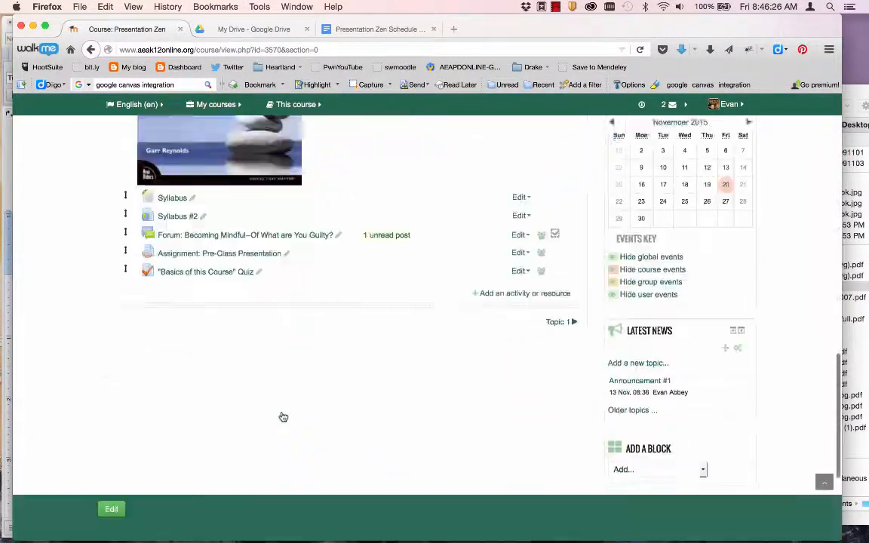
{"action": "scroll", "coordinate": [282, 417], "scroll_direction": "down", "scroll_amount": 1}
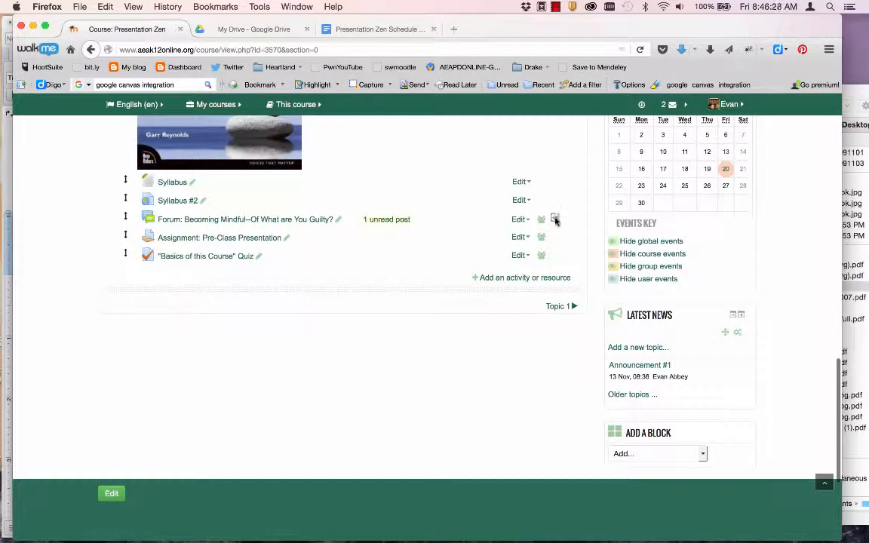
{"action": "left_click", "coordinate": [555, 219]}
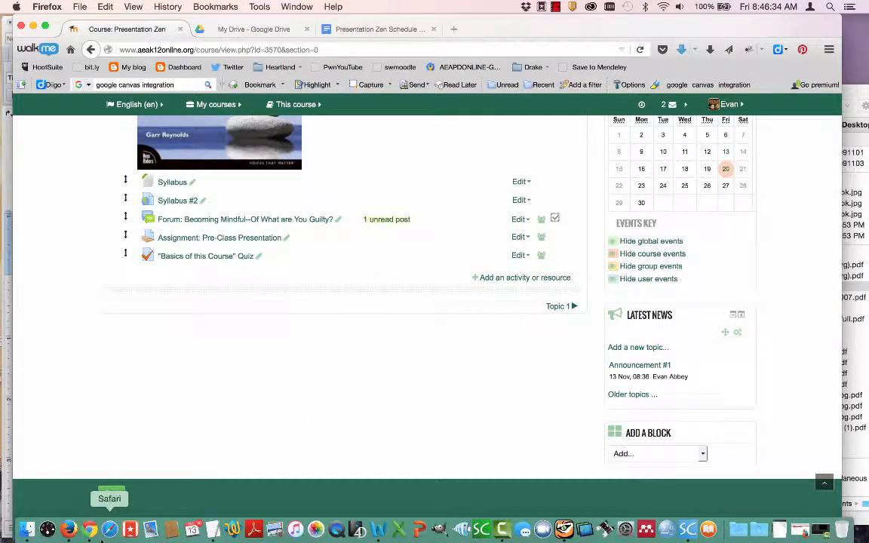
Step: Switch to the student session in Chrome, check the forum's completion box on the course page and open the "Becoming Mindful" forum
{"action": "left_click", "coordinate": [76, 528]}
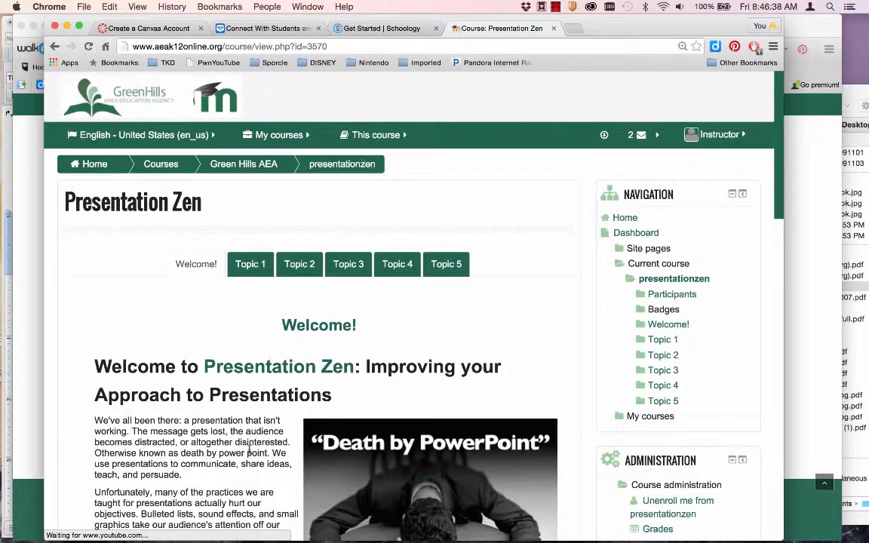
{"action": "scroll", "coordinate": [249, 453], "scroll_direction": "down", "scroll_amount": 20}
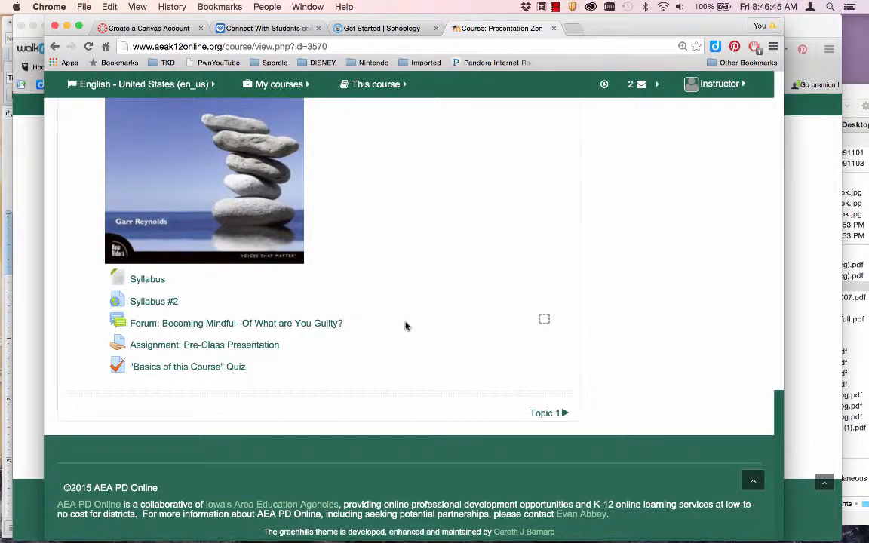
{"action": "left_click", "coordinate": [339, 324]}
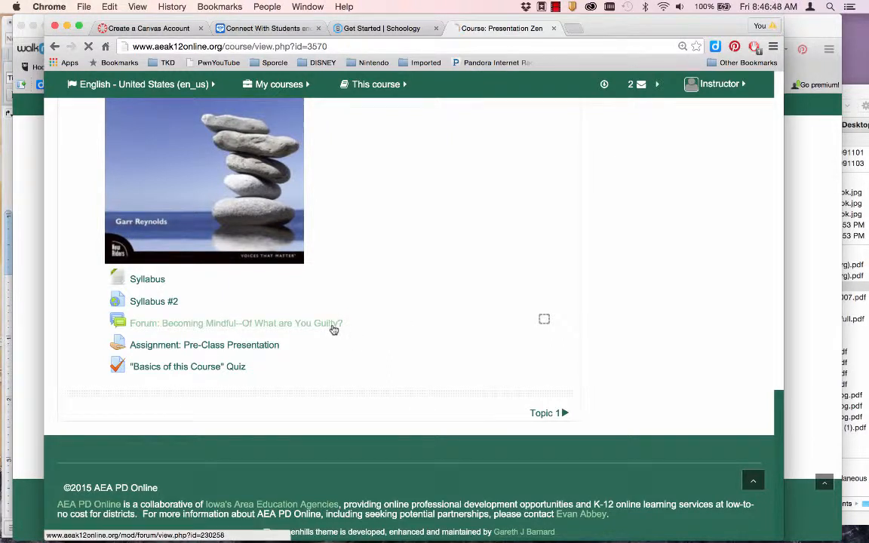
{"action": "scroll", "coordinate": [317, 385], "scroll_direction": "down", "scroll_amount": 3}
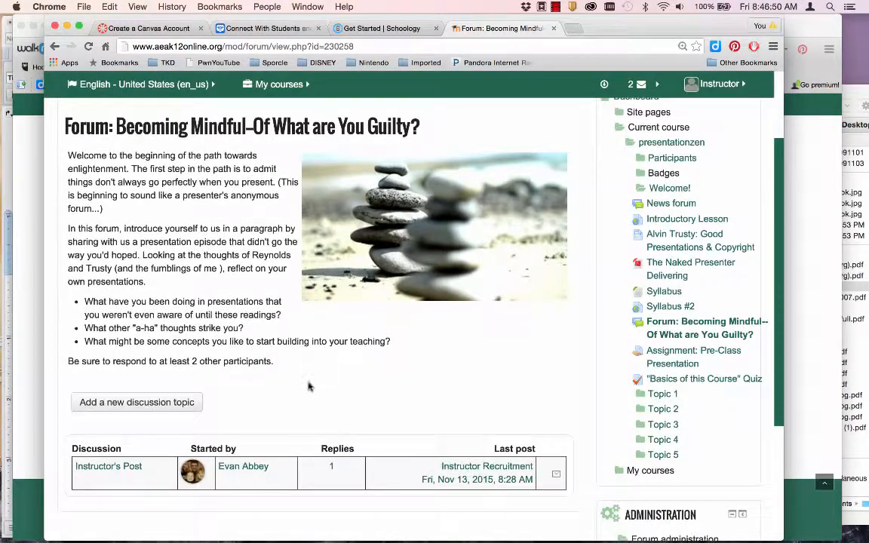
Step: Post a new discussion topic to the forum with the subject "My Post" and the message "My Post"
{"action": "left_click", "coordinate": [170, 408]}
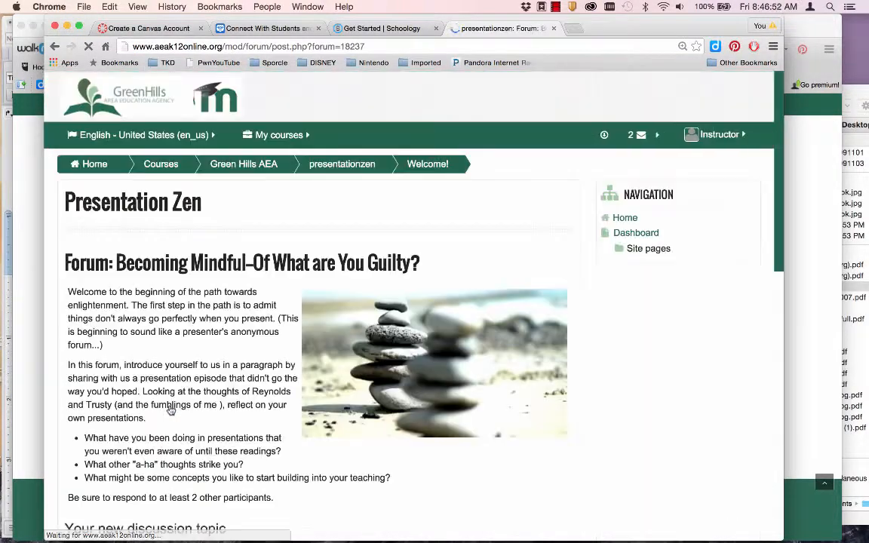
{"action": "scroll", "coordinate": [181, 402], "scroll_direction": "down", "scroll_amount": 4}
{"action": "left_click", "coordinate": [174, 412]}
{"action": "type", "text": "M"}
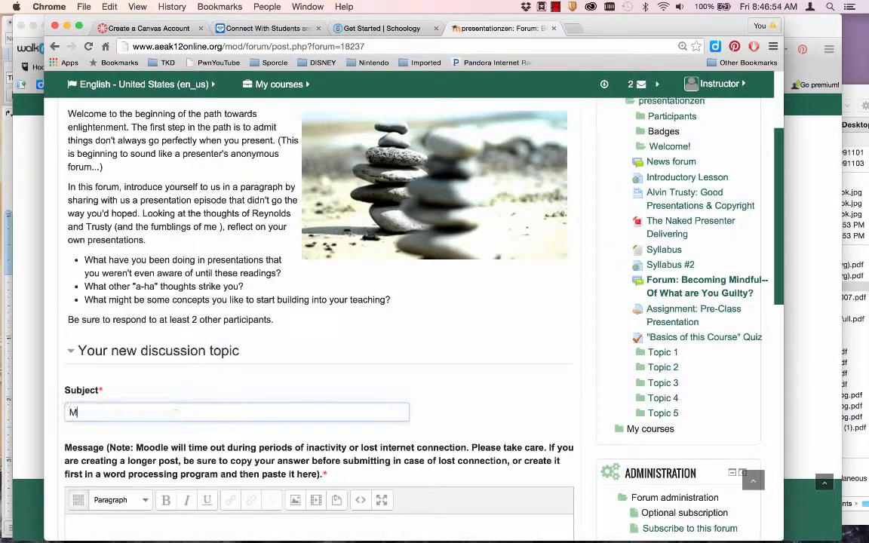
{"action": "type", "text": "y Post"}
{"action": "scroll", "coordinate": [153, 452], "scroll_direction": "down", "scroll_amount": 2}
{"action": "left_click", "coordinate": [153, 451]}
{"action": "type", "text": "My P"}
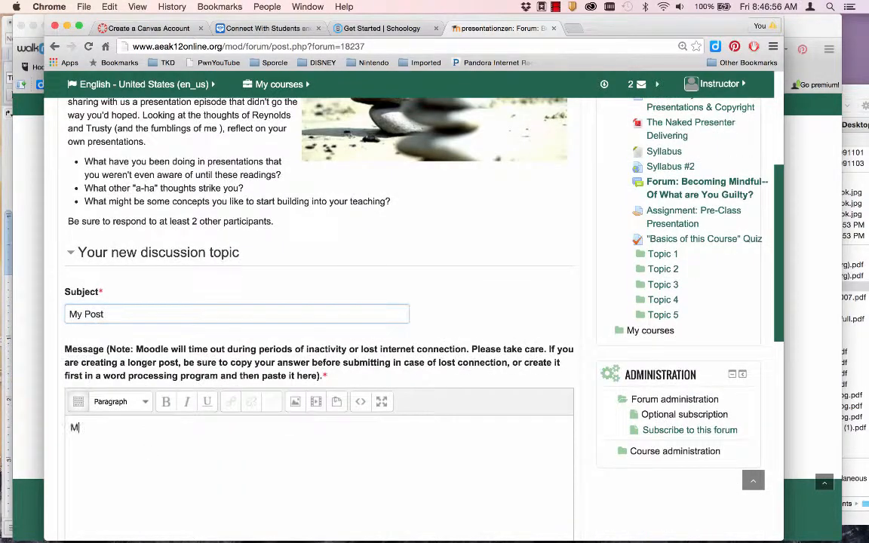
{"action": "type", "text": "ost"}
{"action": "scroll", "coordinate": [268, 421], "scroll_direction": "down", "scroll_amount": 13}
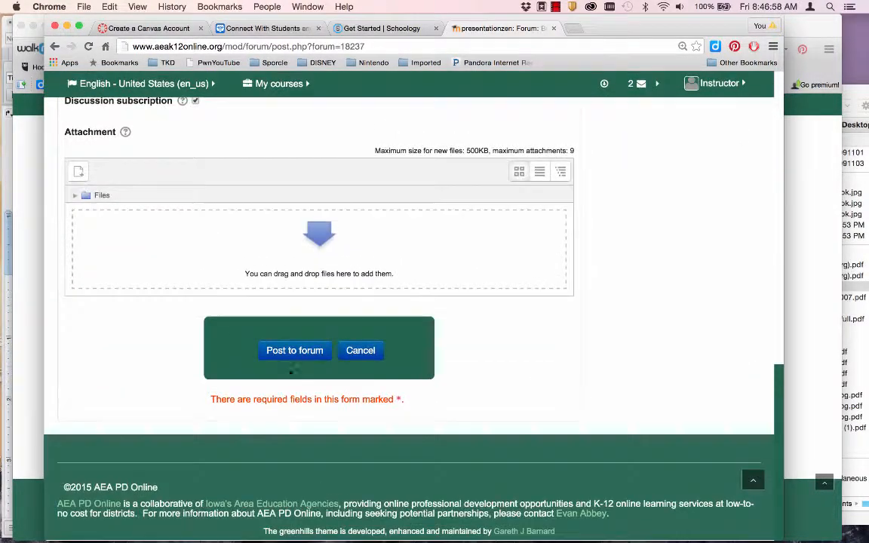
{"action": "left_click", "coordinate": [289, 359]}
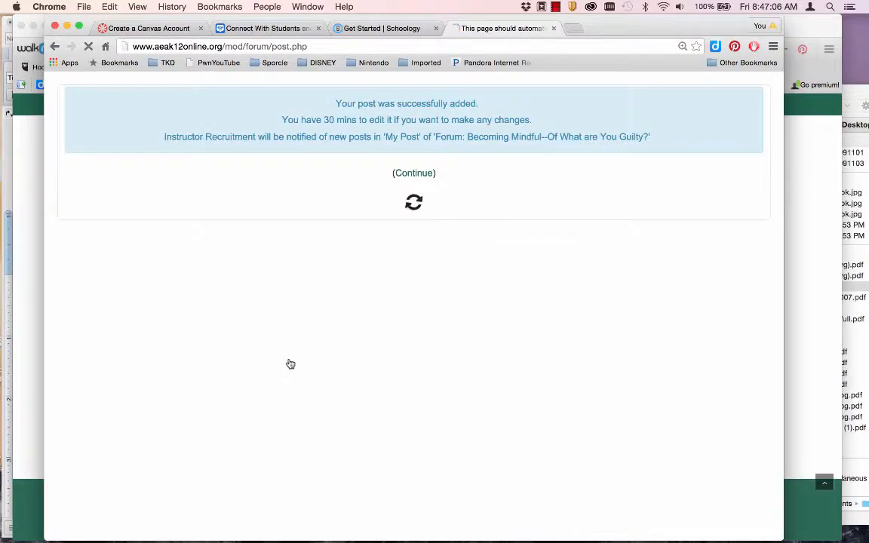
Step: Return to the presentationzen course page from the forum and check the completion box beside the "Becoming Mindful" forum
{"action": "scroll", "coordinate": [289, 365], "scroll_direction": "down", "scroll_amount": 5}
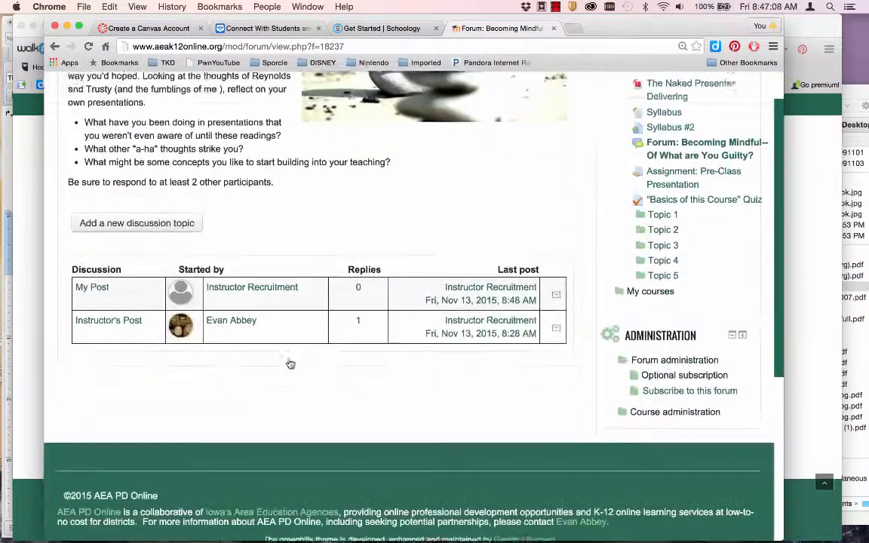
{"action": "scroll", "coordinate": [290, 364], "scroll_direction": "up", "scroll_amount": 5}
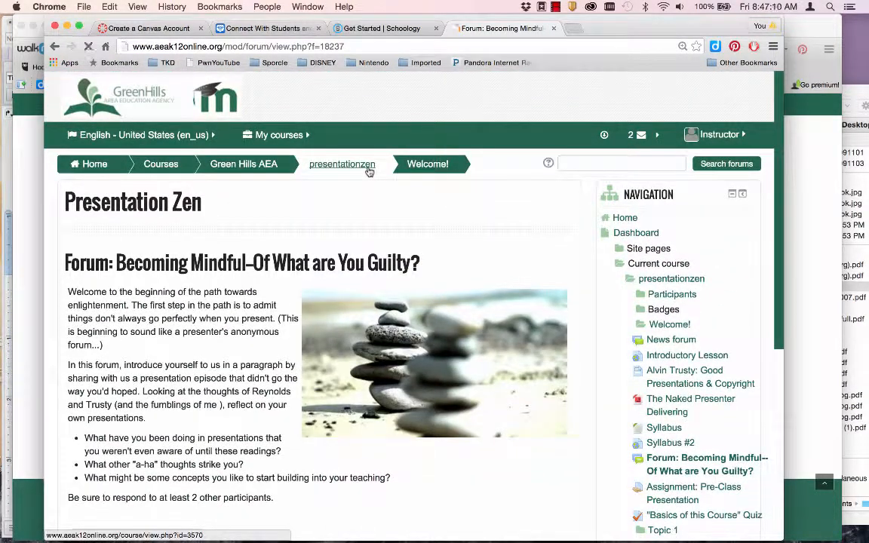
{"action": "left_click", "coordinate": [369, 167]}
{"action": "scroll", "coordinate": [345, 357], "scroll_direction": "down", "scroll_amount": 10}
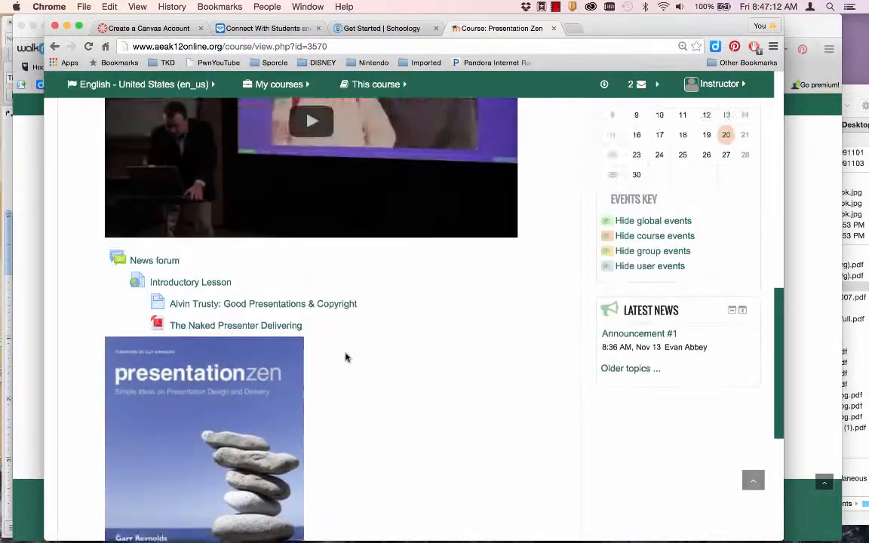
{"action": "scroll", "coordinate": [346, 357], "scroll_direction": "down", "scroll_amount": 8}
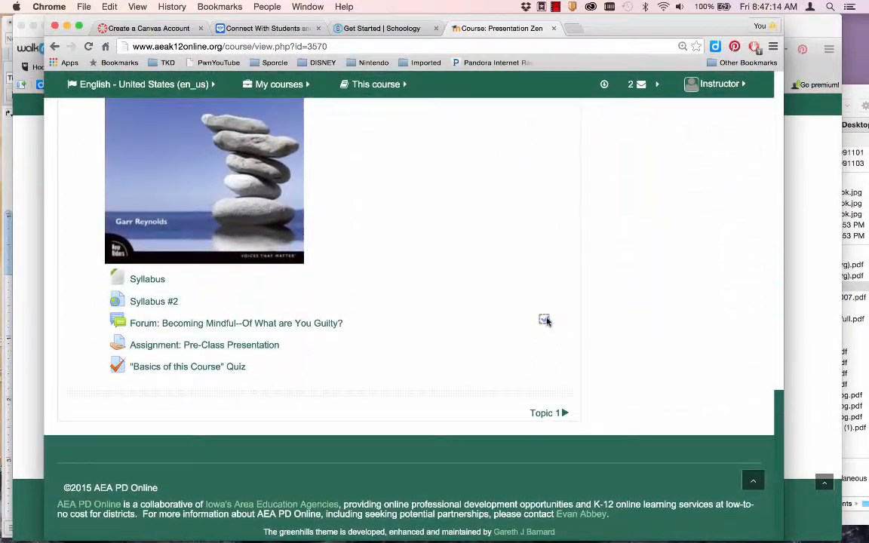
Step: Switch to the instructor session in Firefox and open the settings of "Assignment: Pre-Class Presentation"
{"action": "key", "text": "super+Tab"}
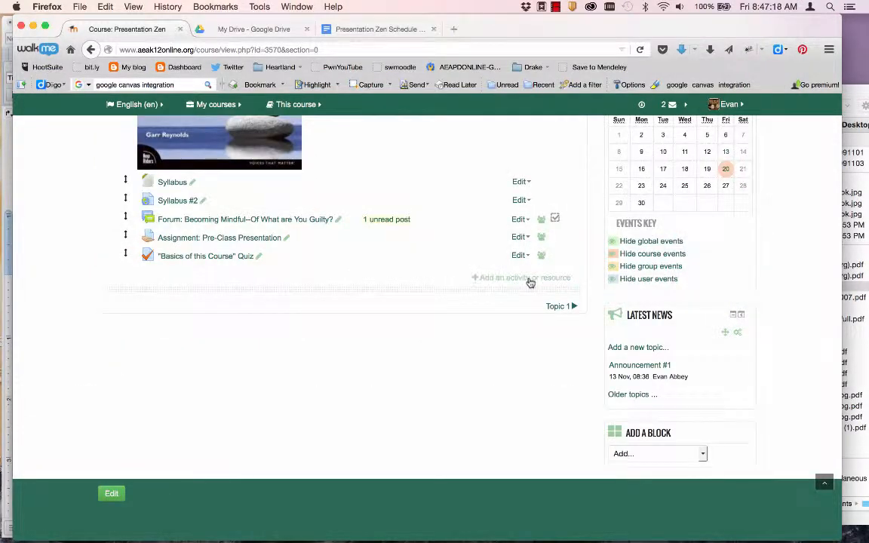
{"action": "left_click", "coordinate": [518, 237]}
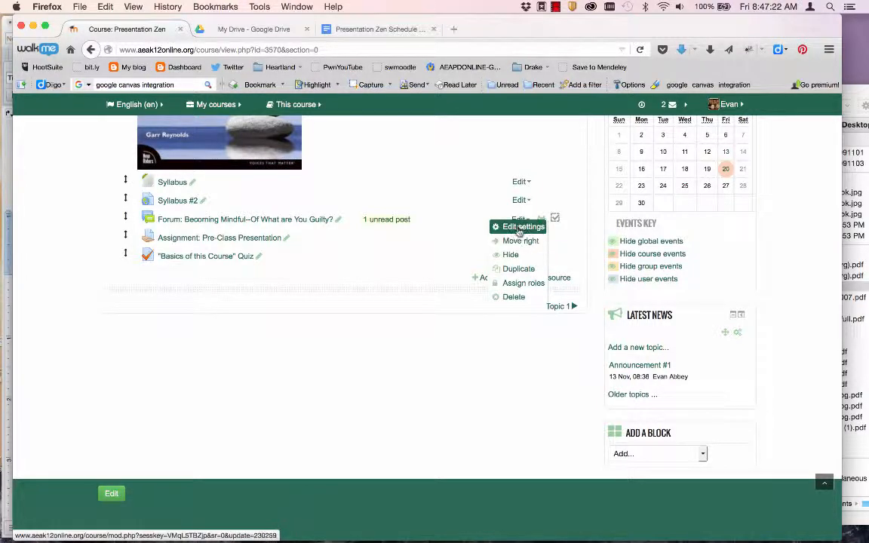
{"action": "left_click", "coordinate": [517, 227]}
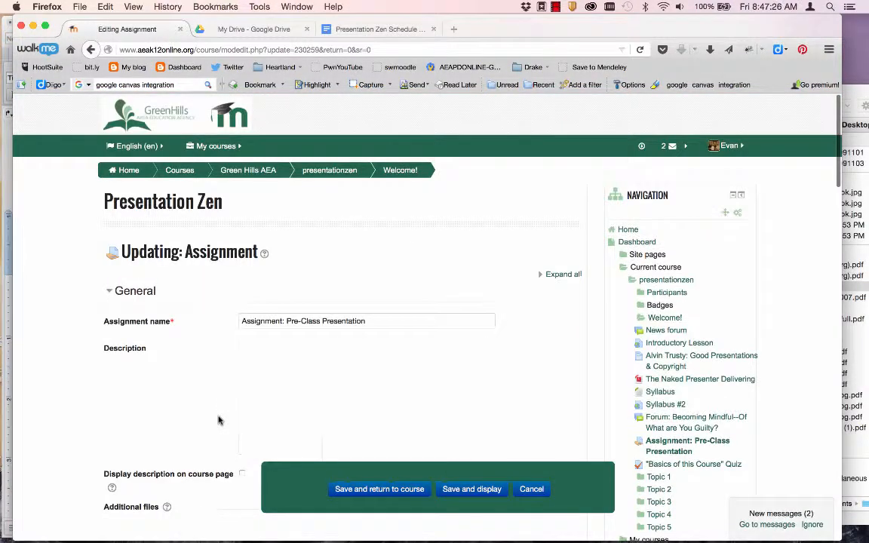
Step: Review the restriction types that can be added under the assignment's Restrict access settings, and close the list without adding one
{"action": "scroll", "coordinate": [218, 420], "scroll_direction": "down", "scroll_amount": 20}
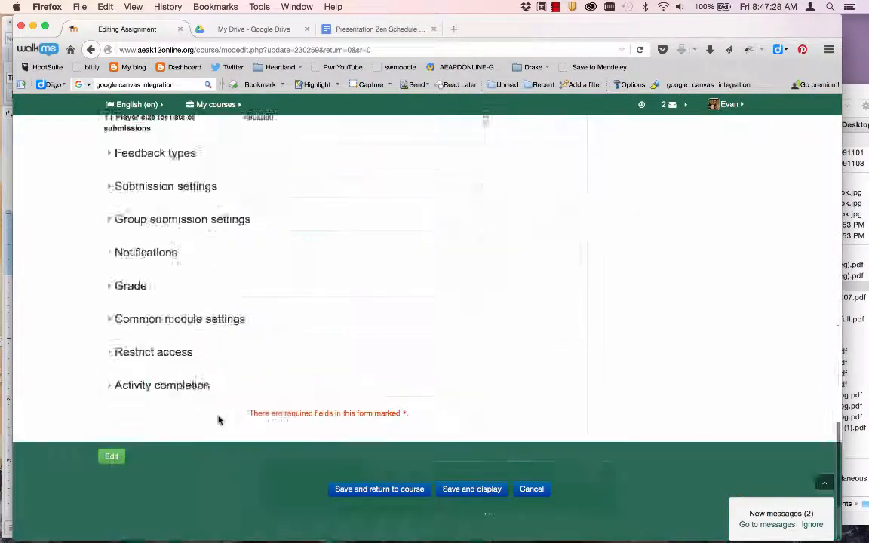
{"action": "scroll", "coordinate": [218, 420], "scroll_direction": "down", "scroll_amount": 3}
{"action": "scroll", "coordinate": [189, 339], "scroll_direction": "up", "scroll_amount": 1}
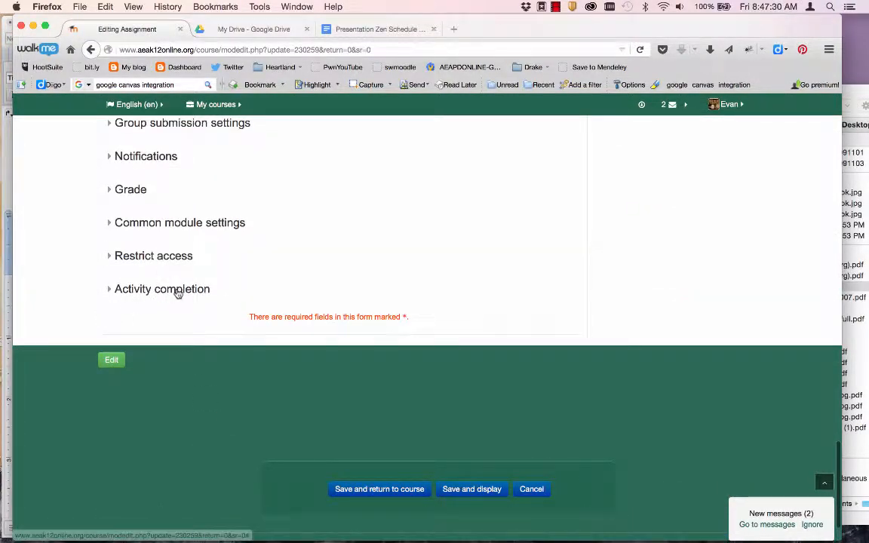
{"action": "left_click", "coordinate": [152, 257]}
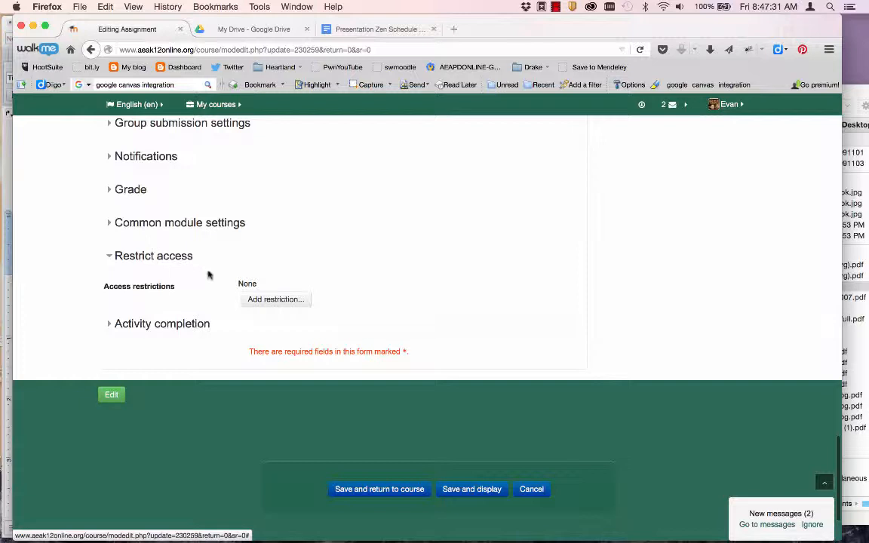
{"action": "left_click", "coordinate": [265, 303]}
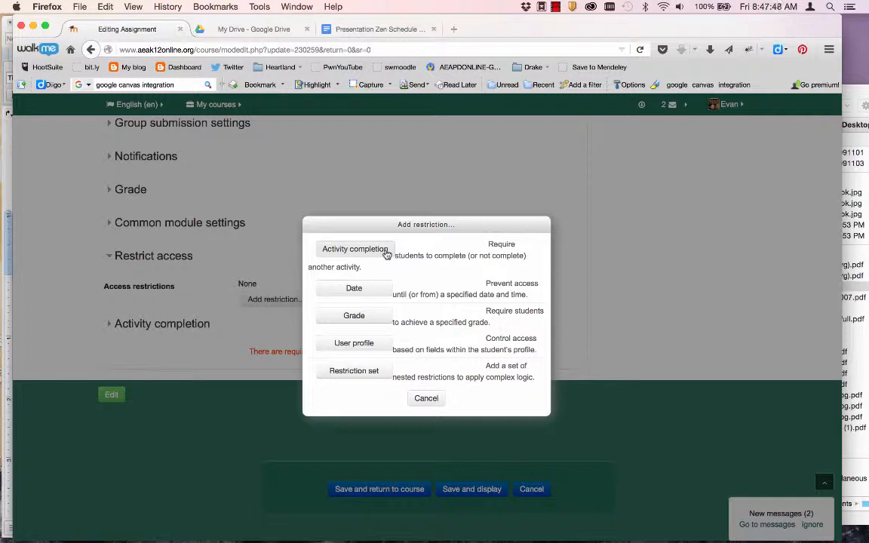
{"action": "left_click", "coordinate": [416, 397]}
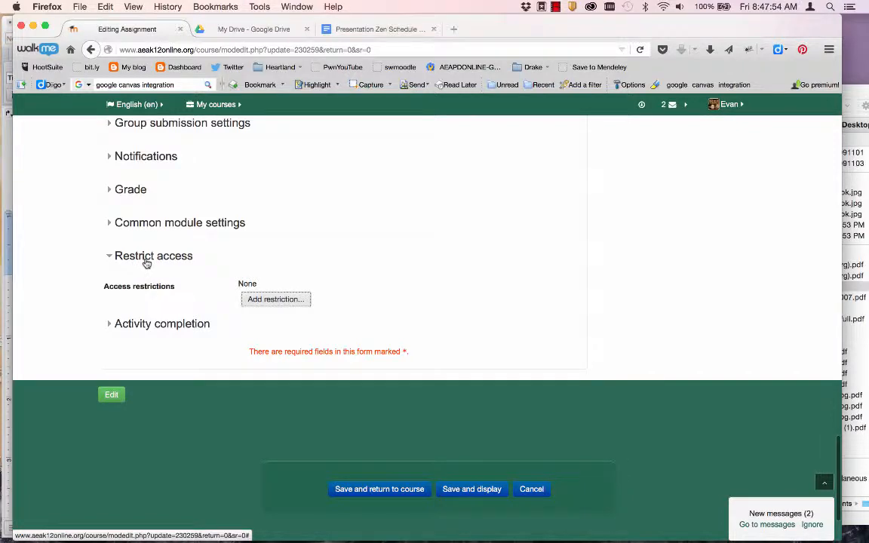
Step: Review the group mode options in the assignment's common module settings, and leave the assignment settings without saving
{"action": "scroll", "coordinate": [146, 260], "scroll_direction": "up", "scroll_amount": 1}
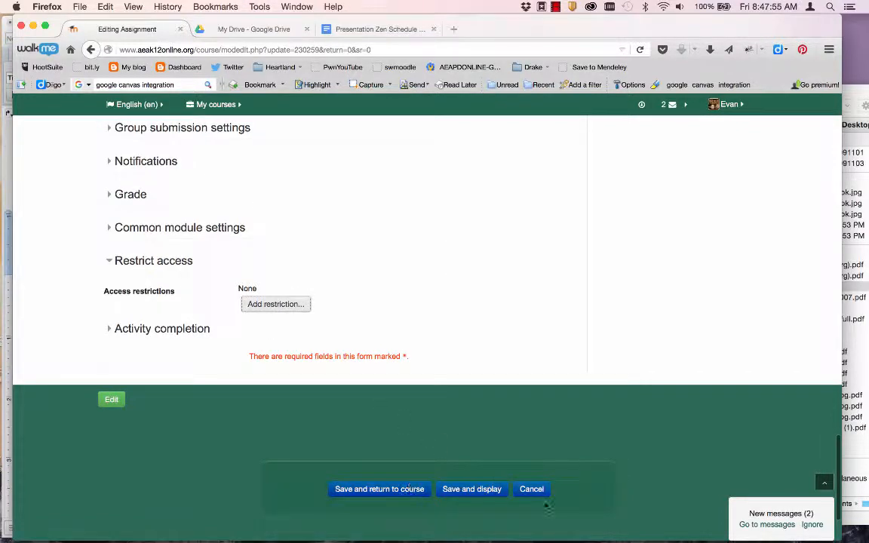
{"action": "scroll", "coordinate": [347, 474], "scroll_direction": "up", "scroll_amount": 5}
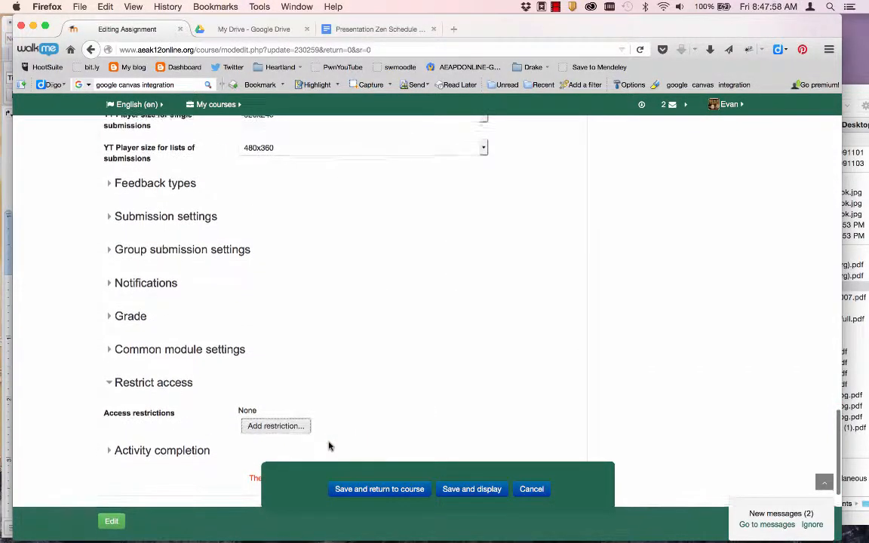
{"action": "scroll", "coordinate": [328, 446], "scroll_direction": "up", "scroll_amount": 1}
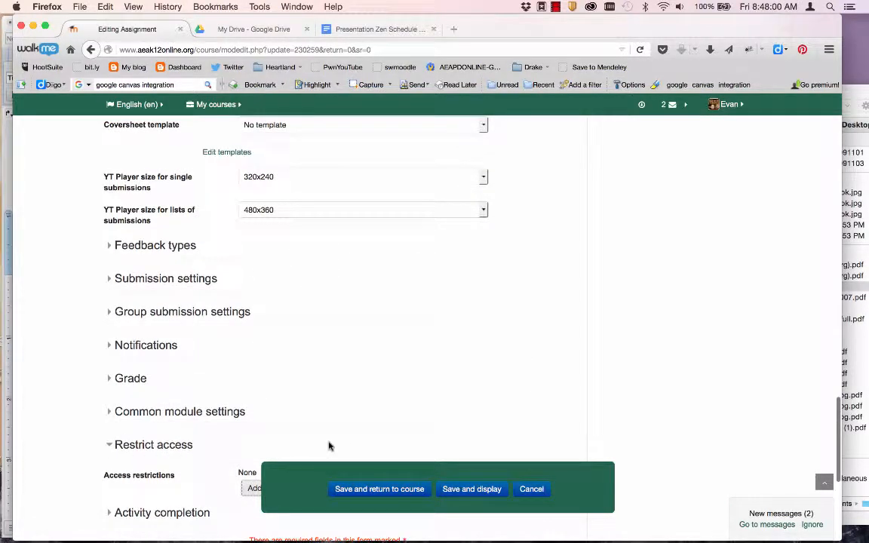
{"action": "left_click", "coordinate": [199, 420]}
{"action": "scroll", "coordinate": [234, 417], "scroll_direction": "down", "scroll_amount": 5}
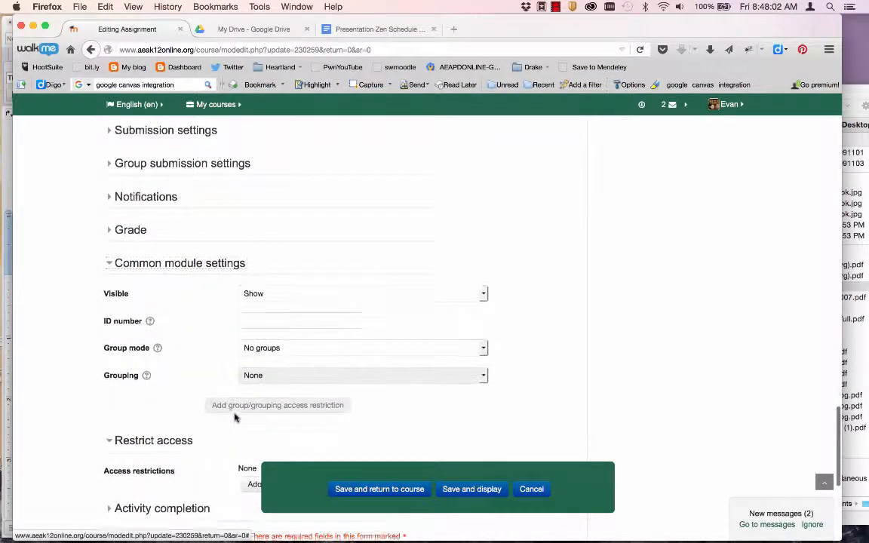
{"action": "left_click", "coordinate": [258, 296]}
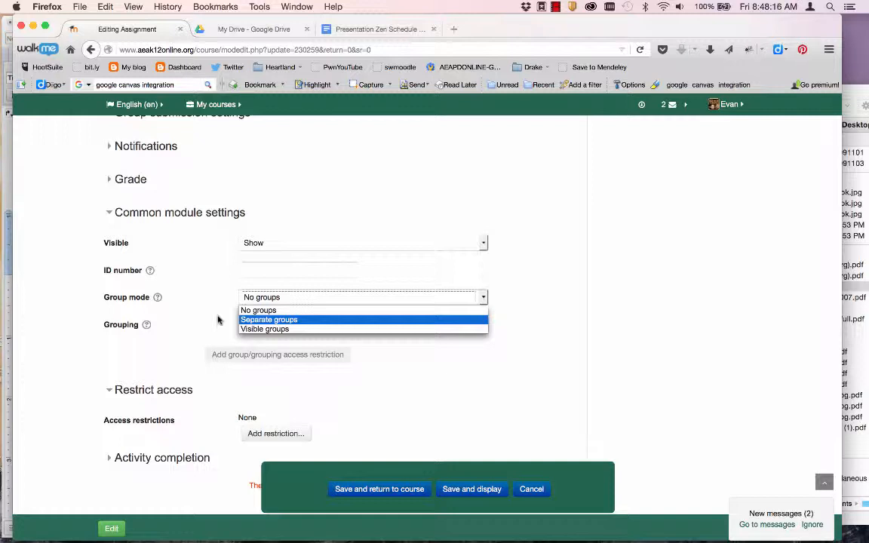
{"action": "left_click", "coordinate": [577, 336]}
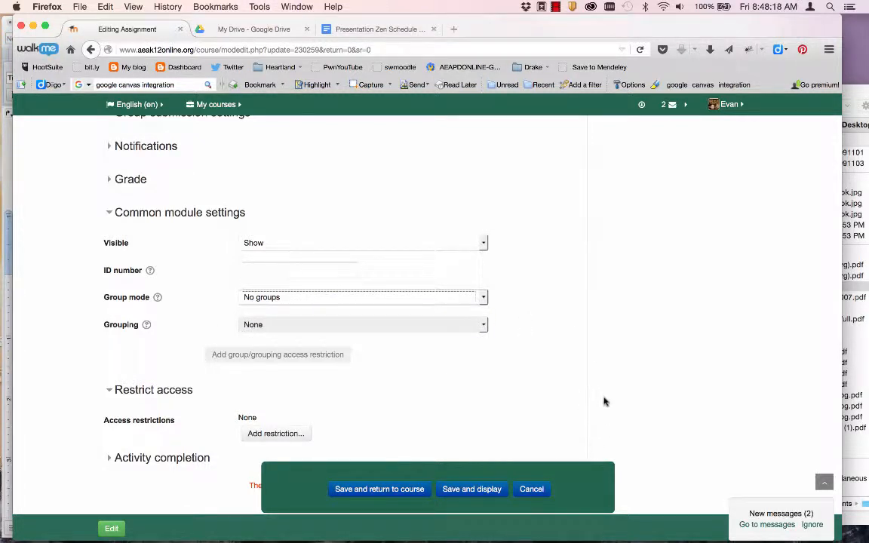
{"action": "scroll", "coordinate": [603, 395], "scroll_direction": "up", "scroll_amount": 5}
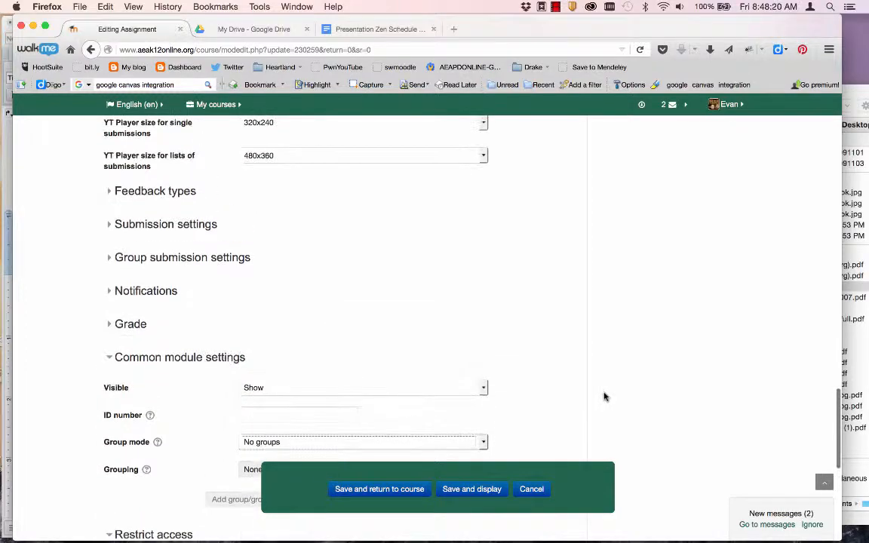
{"action": "scroll", "coordinate": [603, 395], "scroll_direction": "up", "scroll_amount": 12}
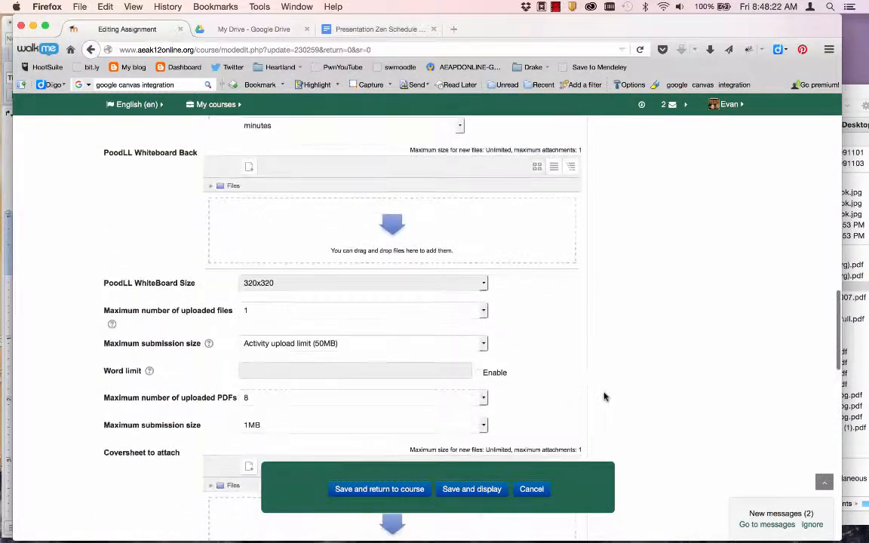
{"action": "scroll", "coordinate": [603, 396], "scroll_direction": "up", "scroll_amount": 15}
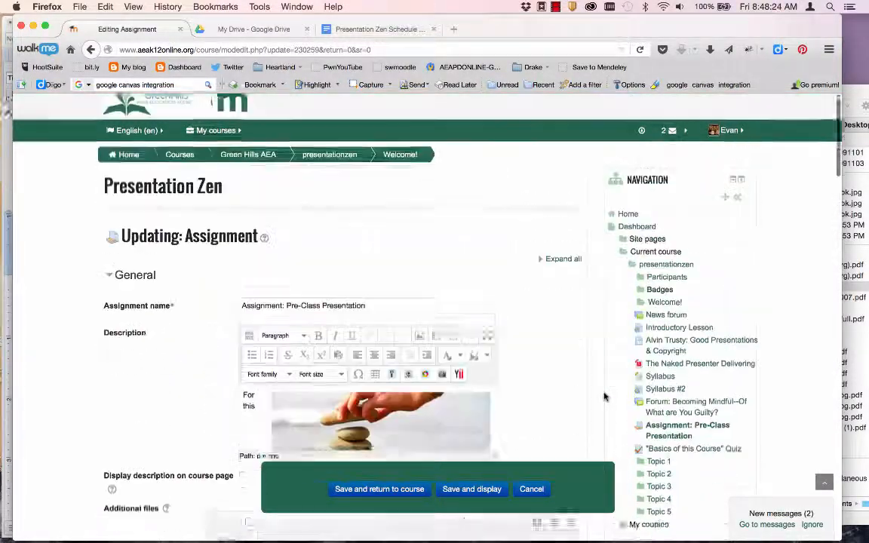
{"action": "left_click", "coordinate": [537, 490]}
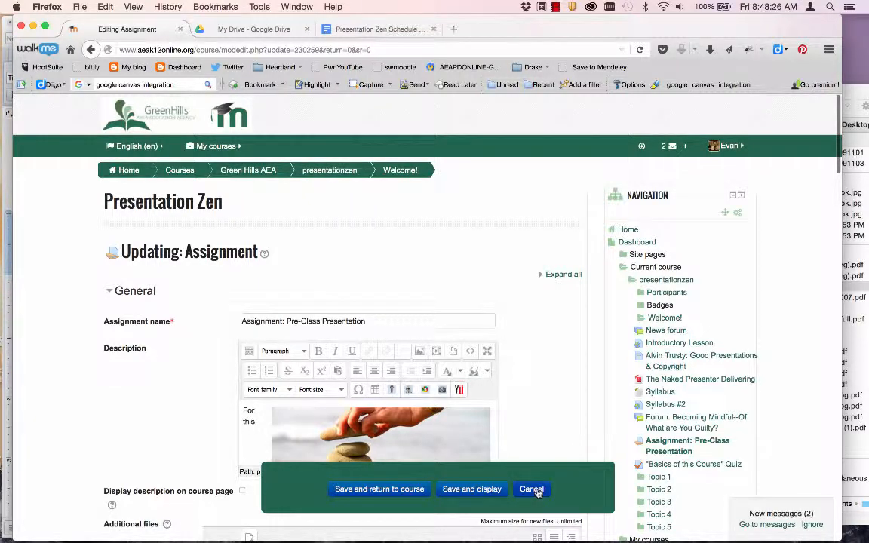